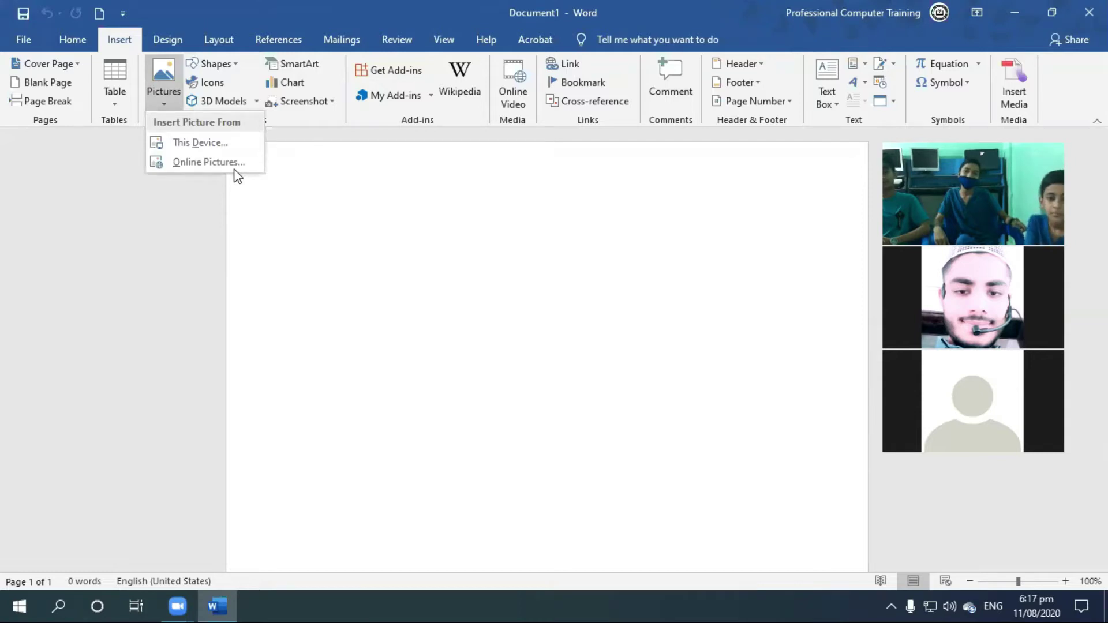
Insert the white dove photo from Data (E:) > Images > Final Images > Animals onto the page
left_click(114, 38)
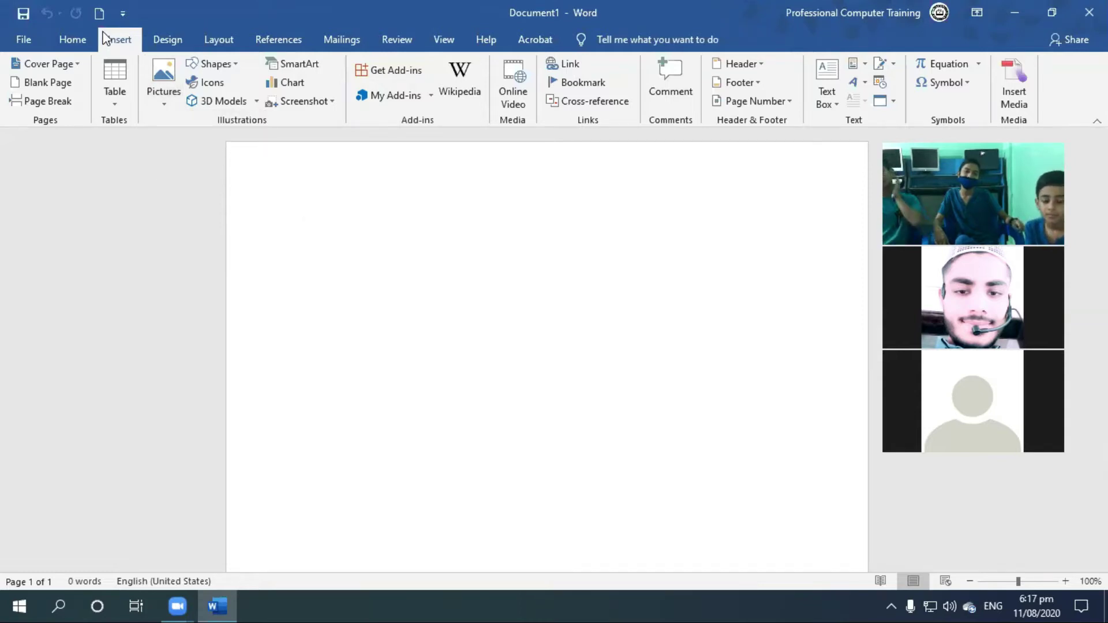
left_click(164, 99)
left_click(181, 148)
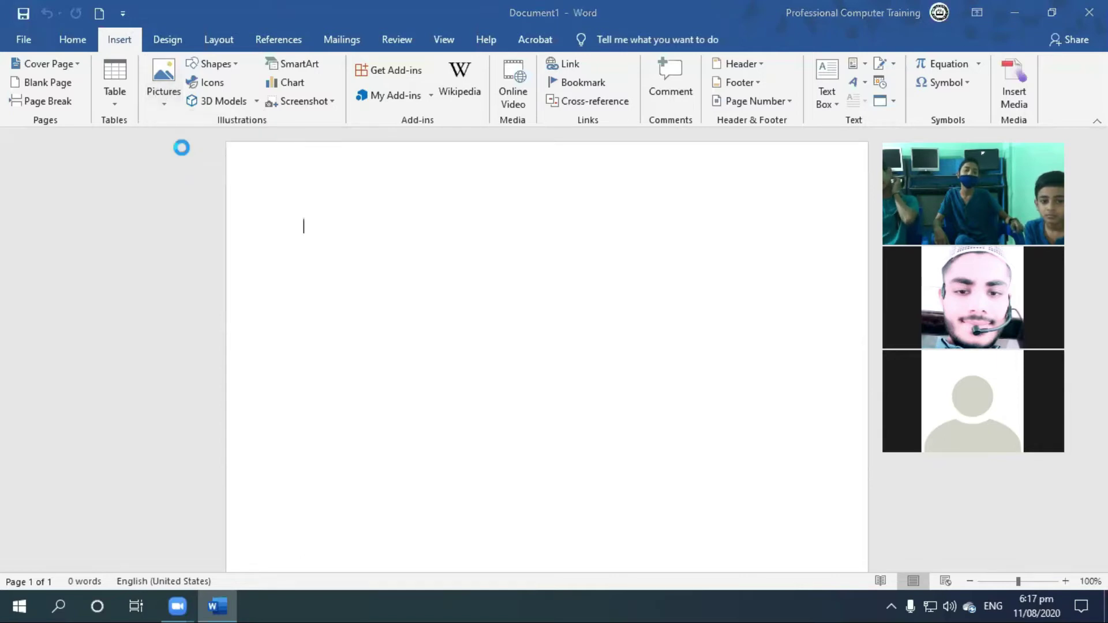
left_click(271, 322)
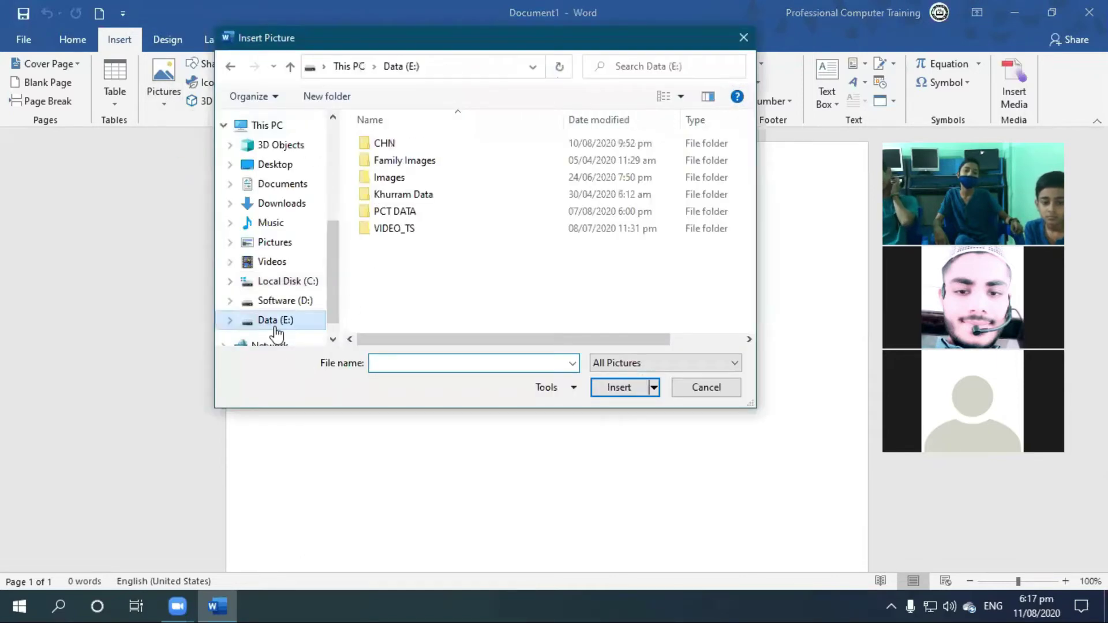
double_click(425, 179)
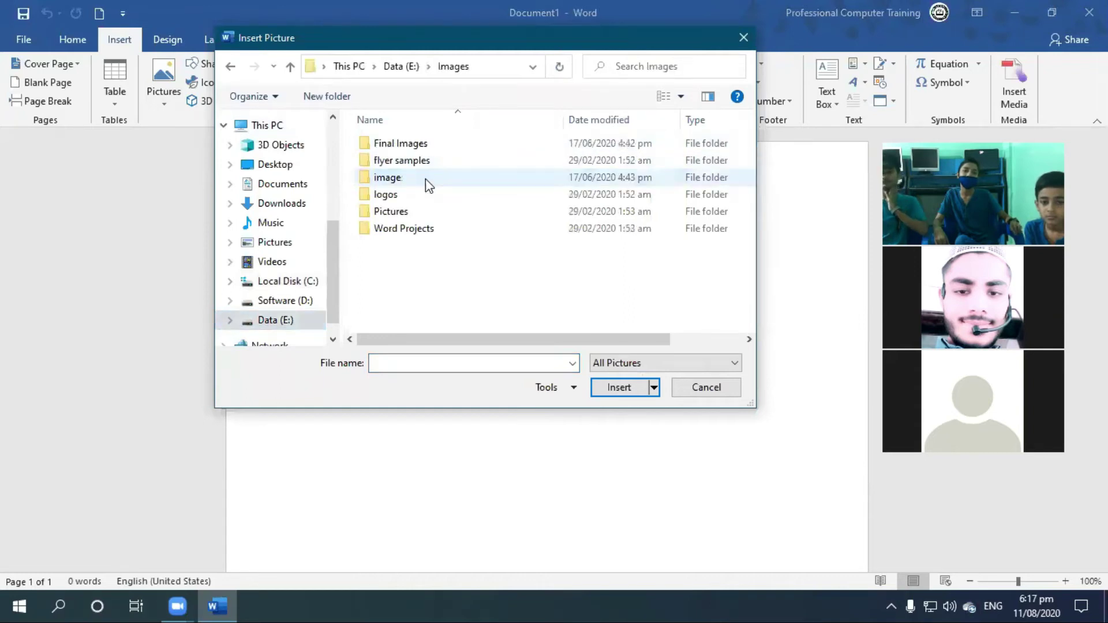
double_click(425, 145)
double_click(438, 149)
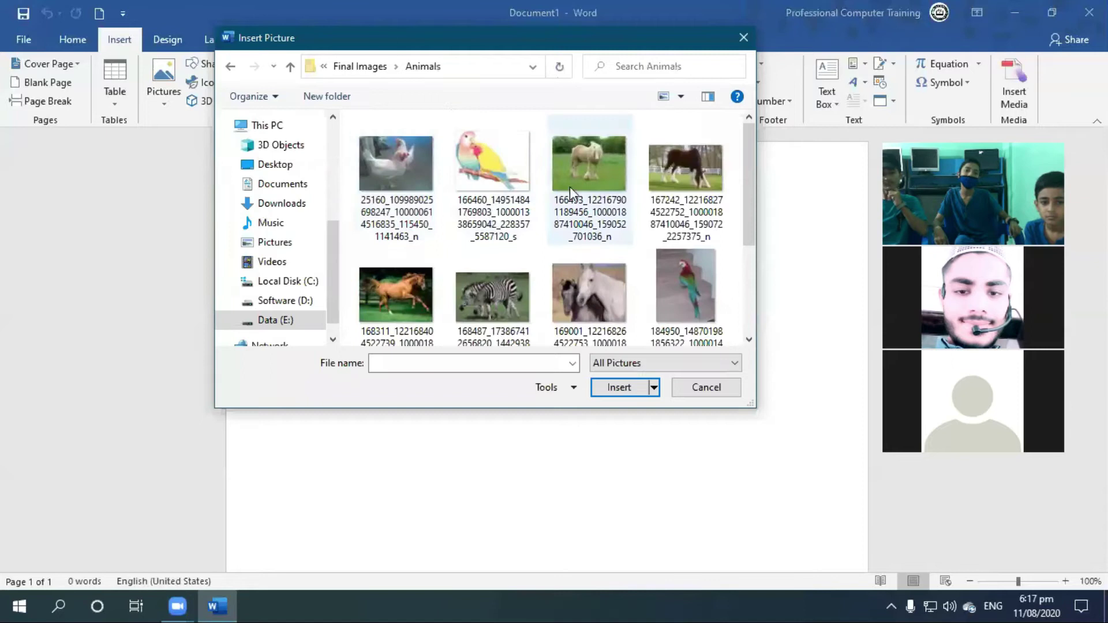
scroll(600, 228, "down", 1)
double_click(493, 266)
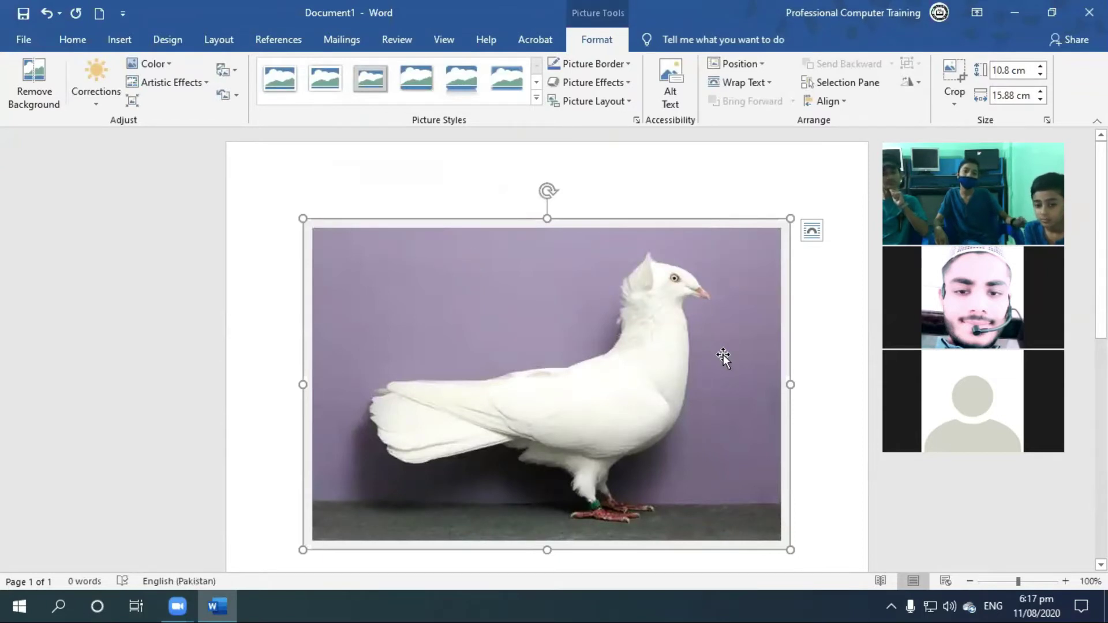
left_click(849, 368)
scroll(813, 366, "down", 3)
scroll(438, 258, "down", 1)
scroll(490, 397, "up", 1)
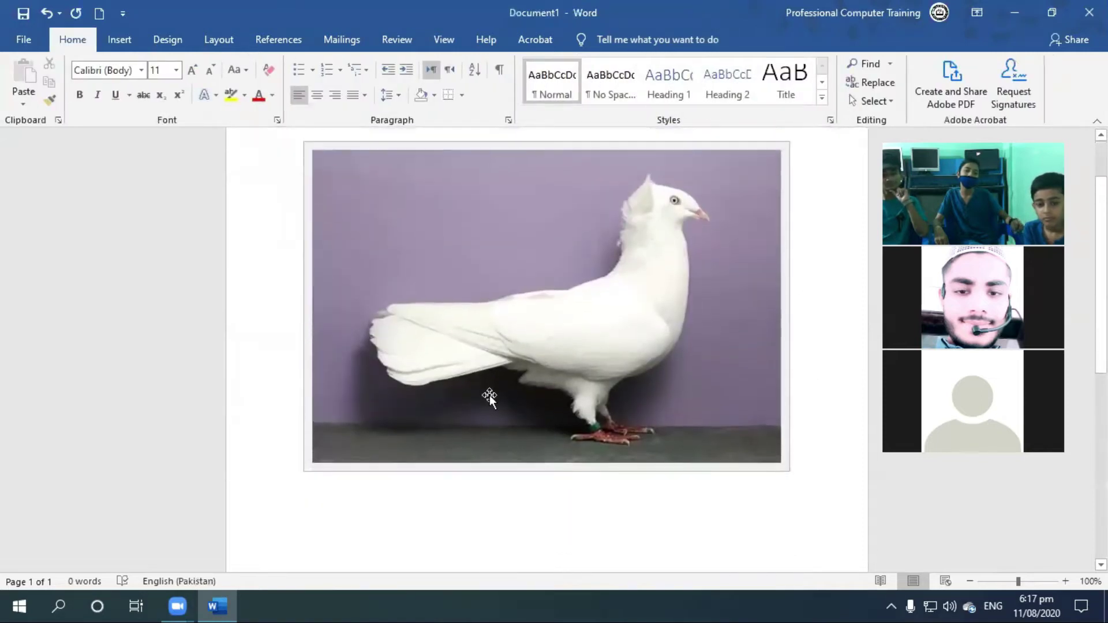
left_click(530, 200)
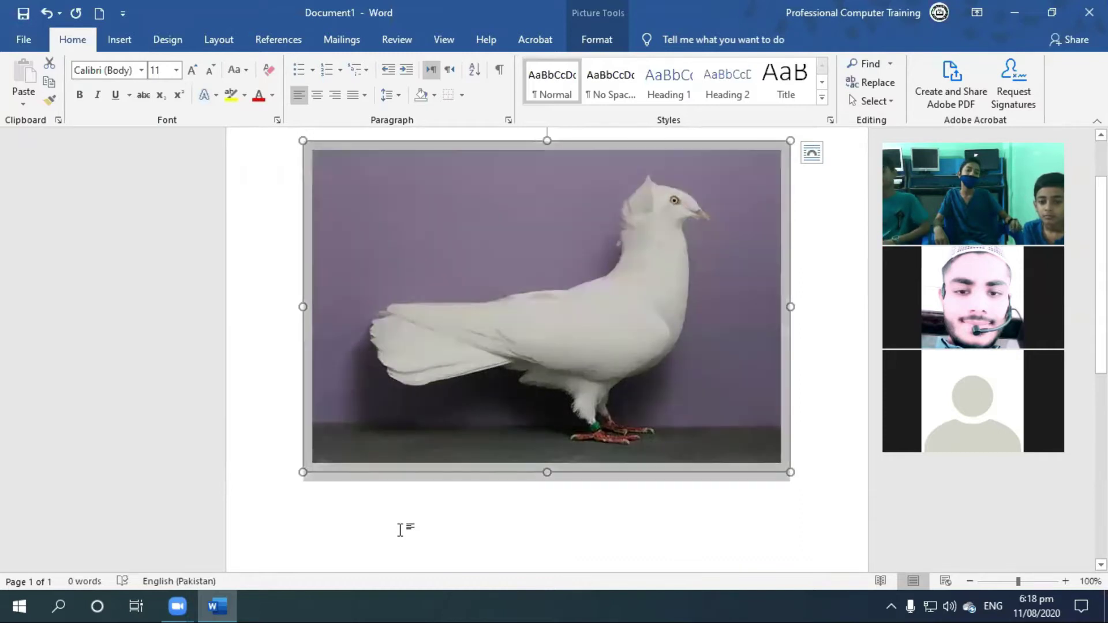
left_click(795, 533)
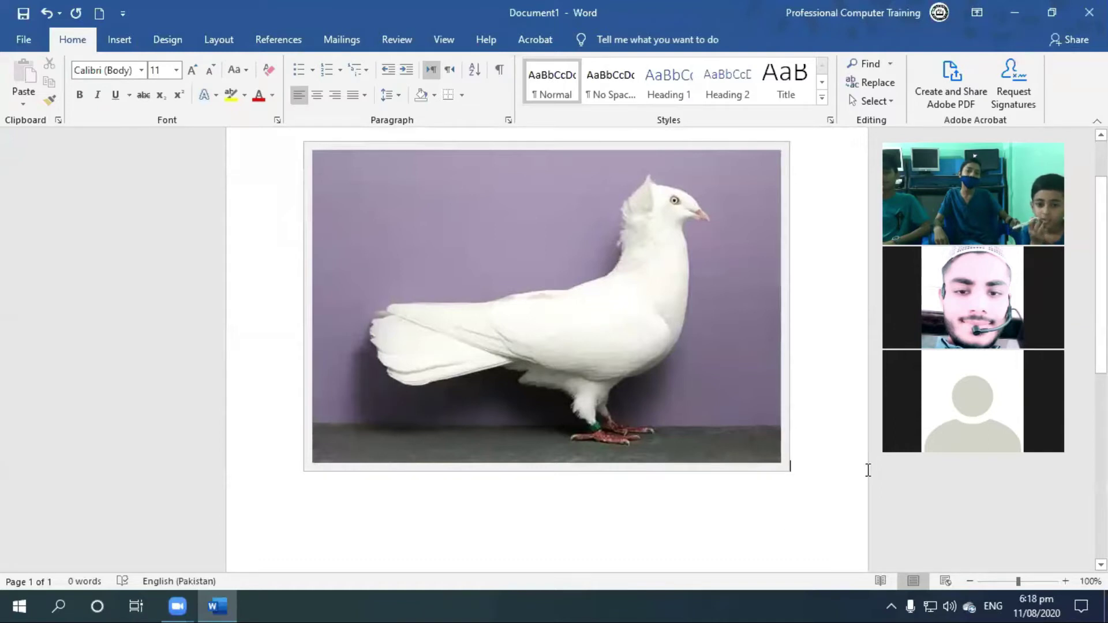
left_click(679, 225)
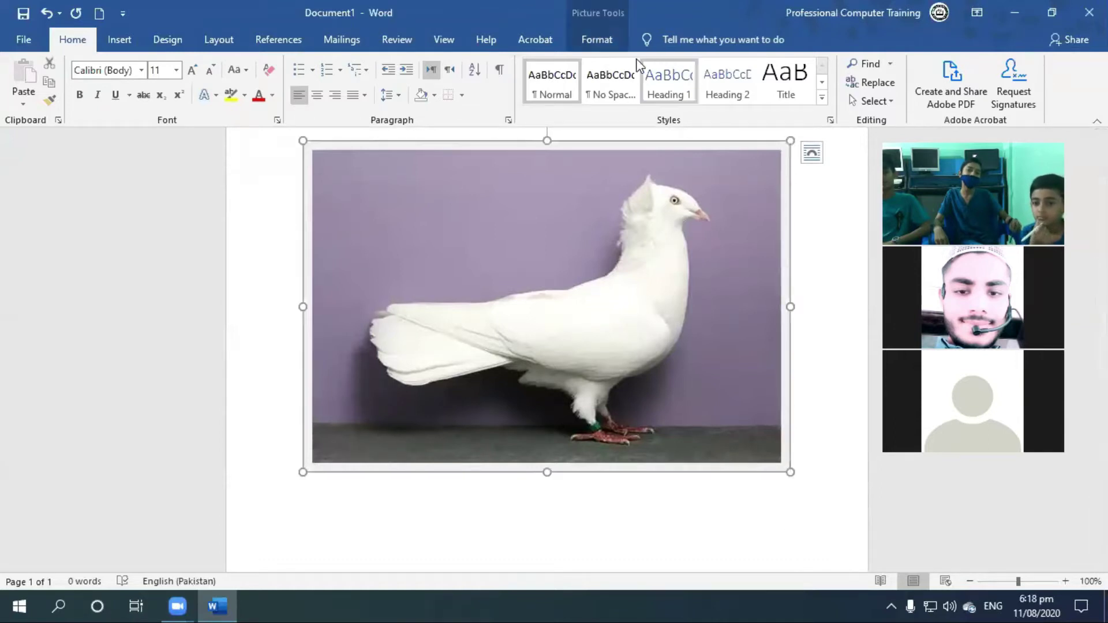
left_click(599, 42)
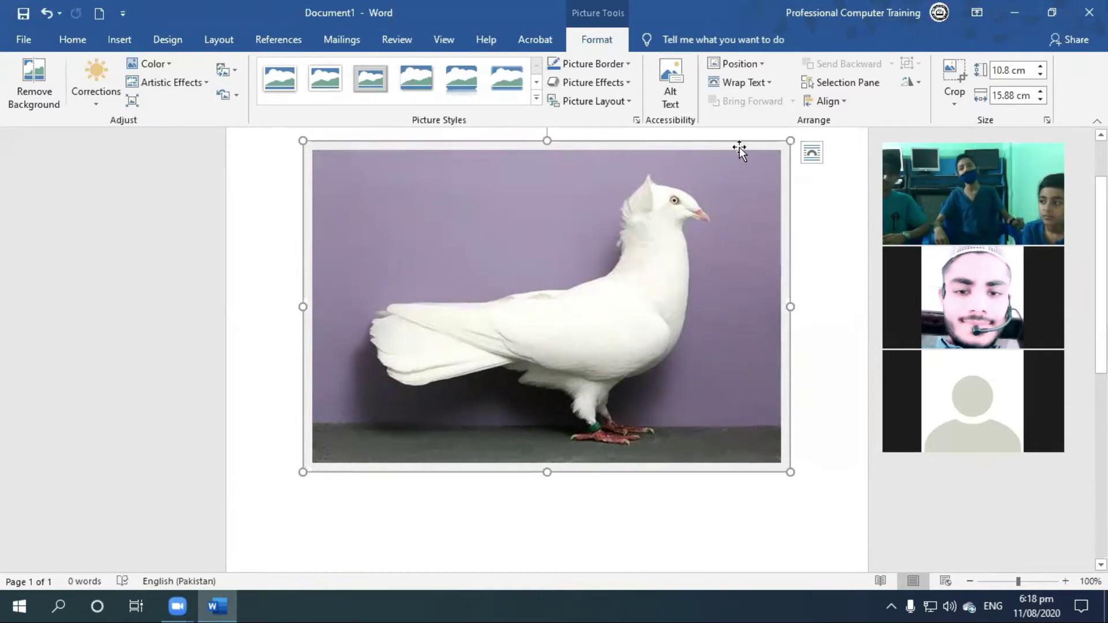
scroll(847, 180, "up", 1)
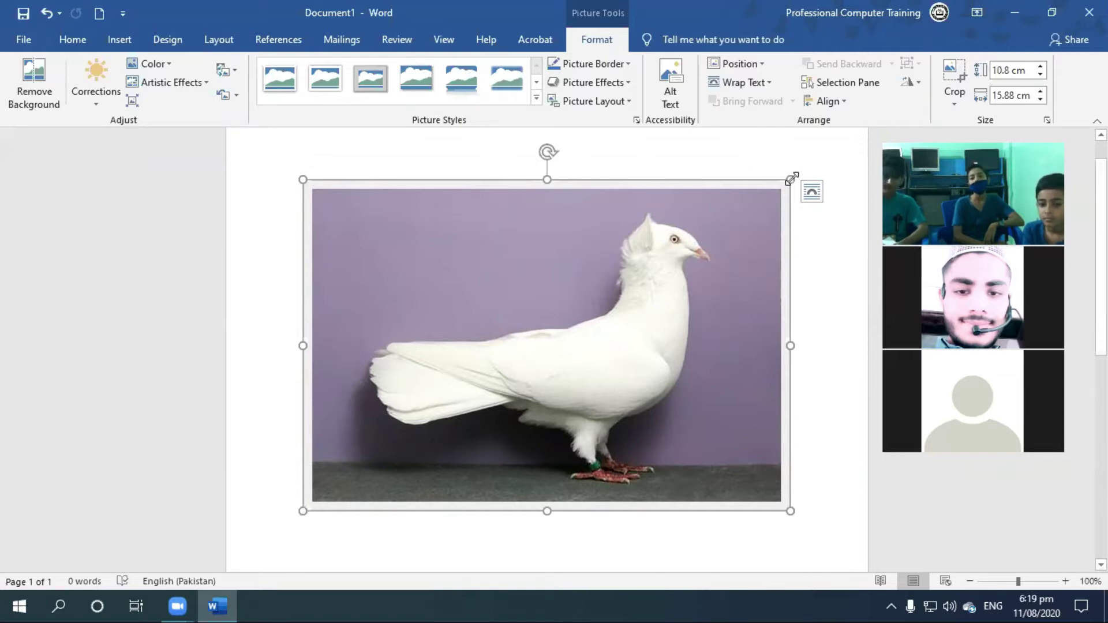
Drag the dove picture's handles to 11.12 cm tall by 15.29 cm wide, undoing the last narrowing
mouse_move(785, 181)
left_mouse_down()
mouse_move(360, 250)
mouse_move(624, 193)
mouse_move(827, 185)
left_mouse_up()
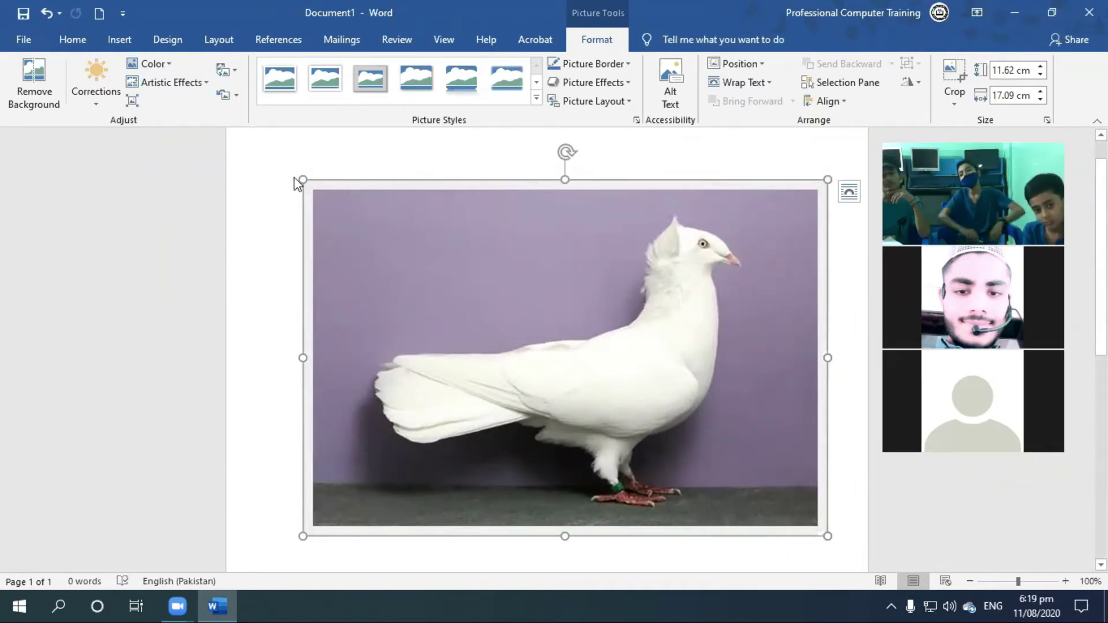
left_click_drag(302, 179, 360, 219)
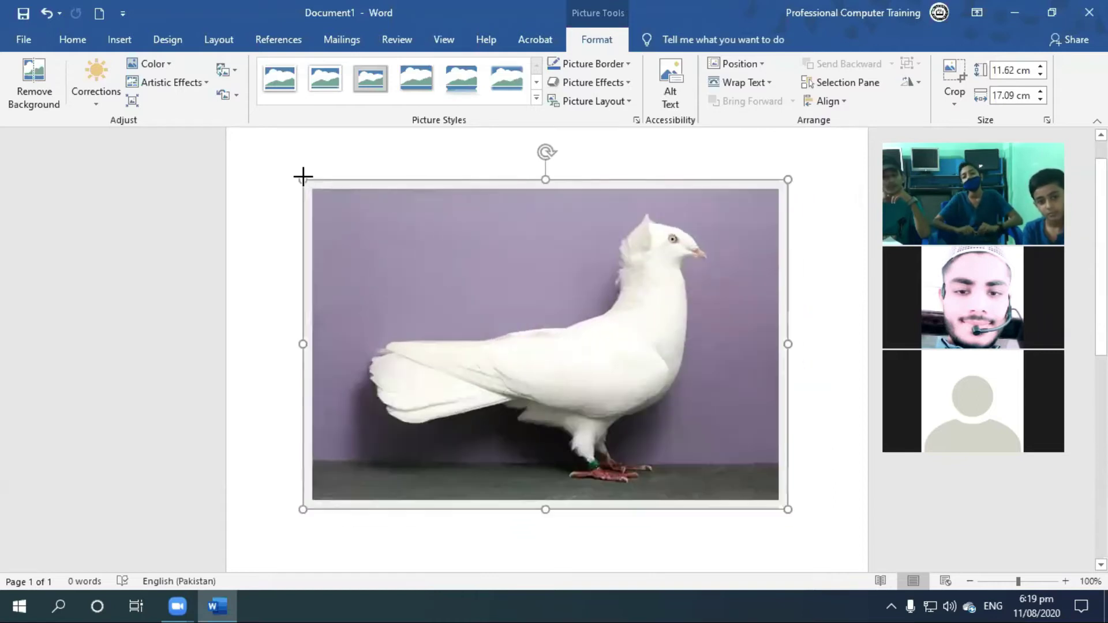
mouse_move(299, 497)
left_mouse_down()
mouse_move(316, 442)
mouse_move(303, 498)
left_mouse_up()
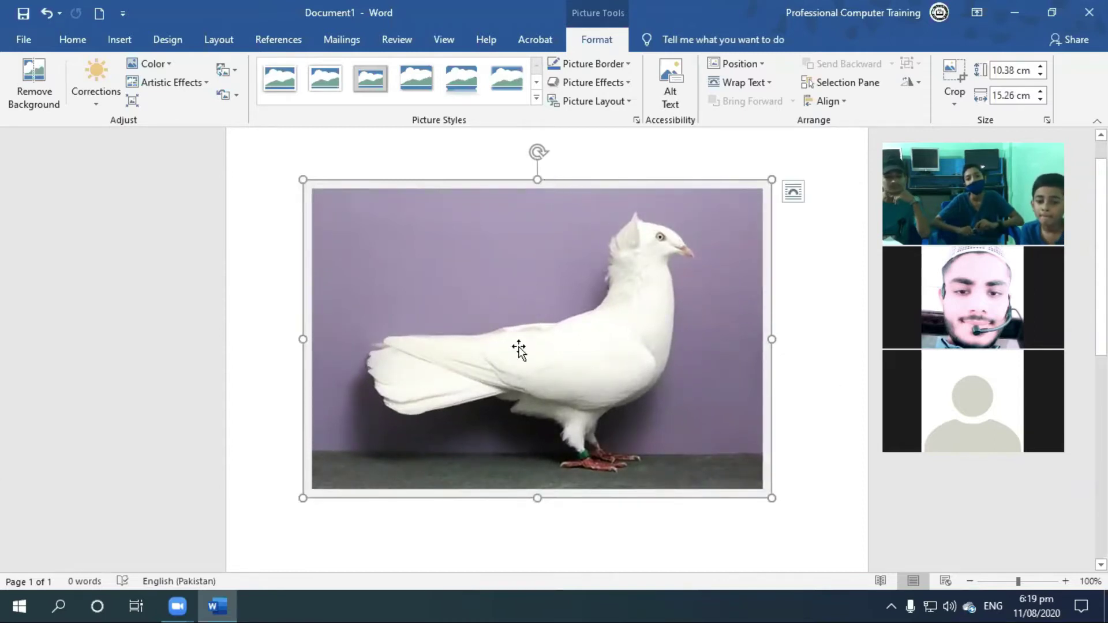
mouse_move(541, 182)
left_mouse_down()
mouse_move(555, 221)
mouse_move(545, 291)
mouse_move(549, 174)
left_mouse_up()
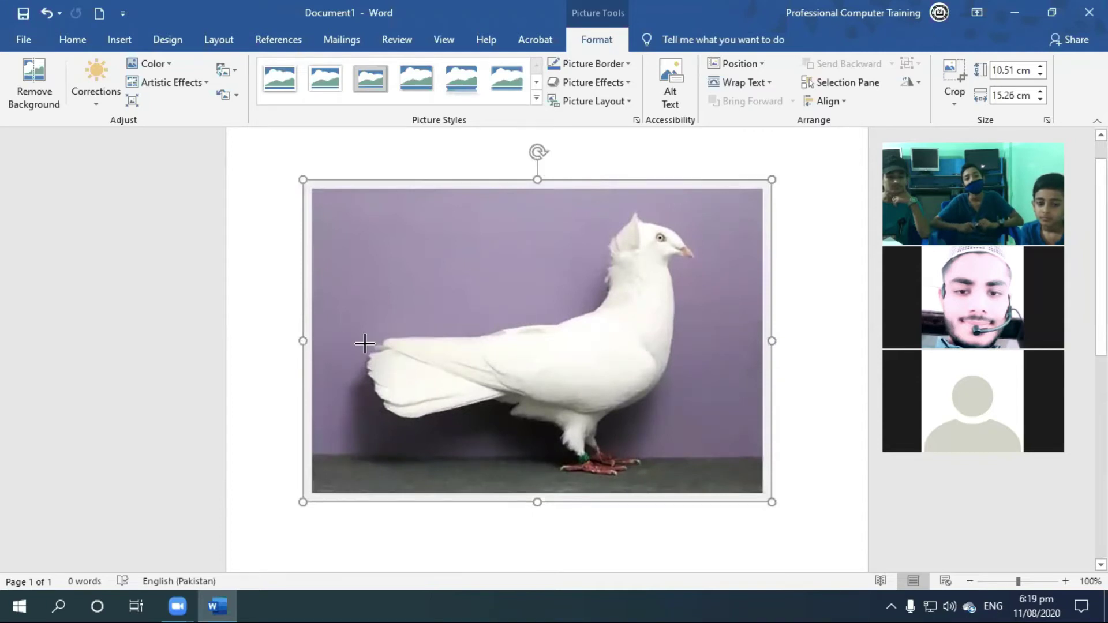
left_click_drag(306, 343, 303, 341)
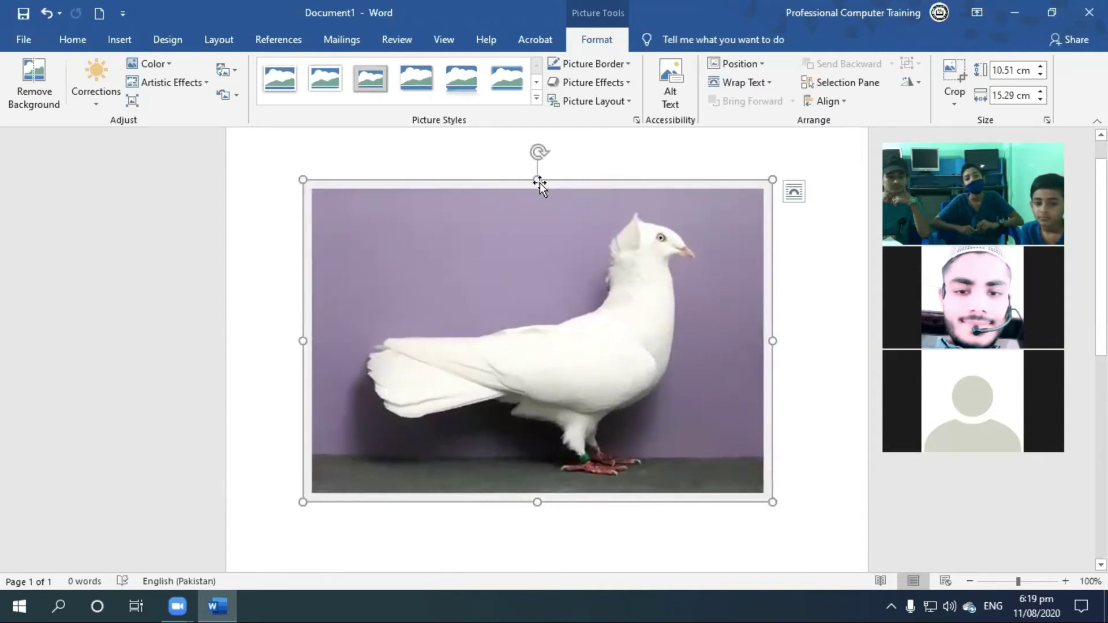
left_click_drag(535, 234, 536, 157)
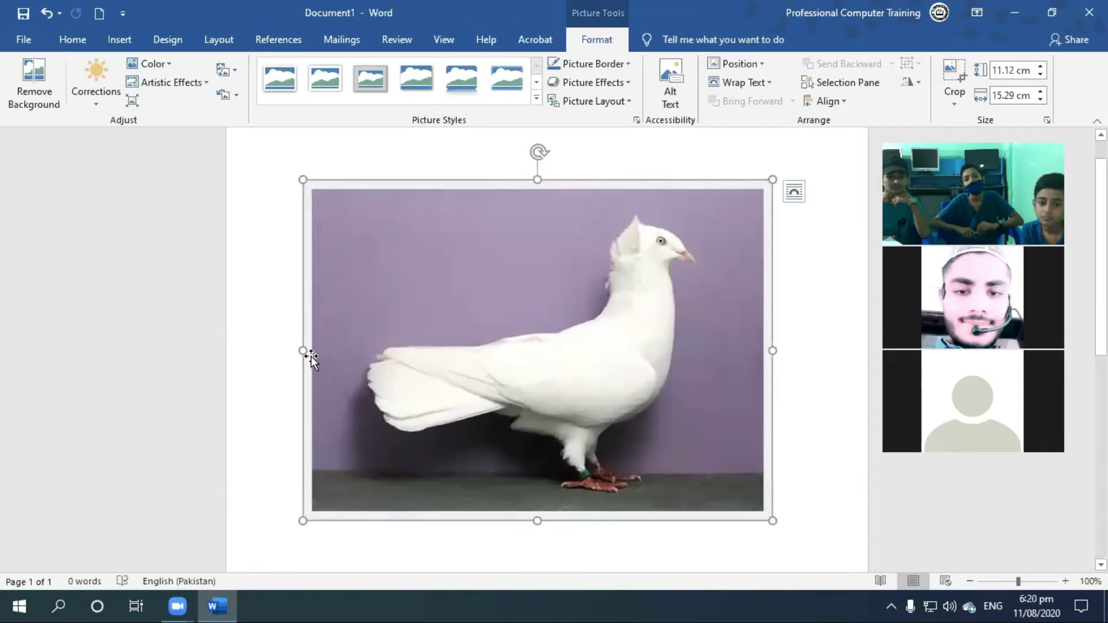
left_click_drag(304, 349, 378, 349)
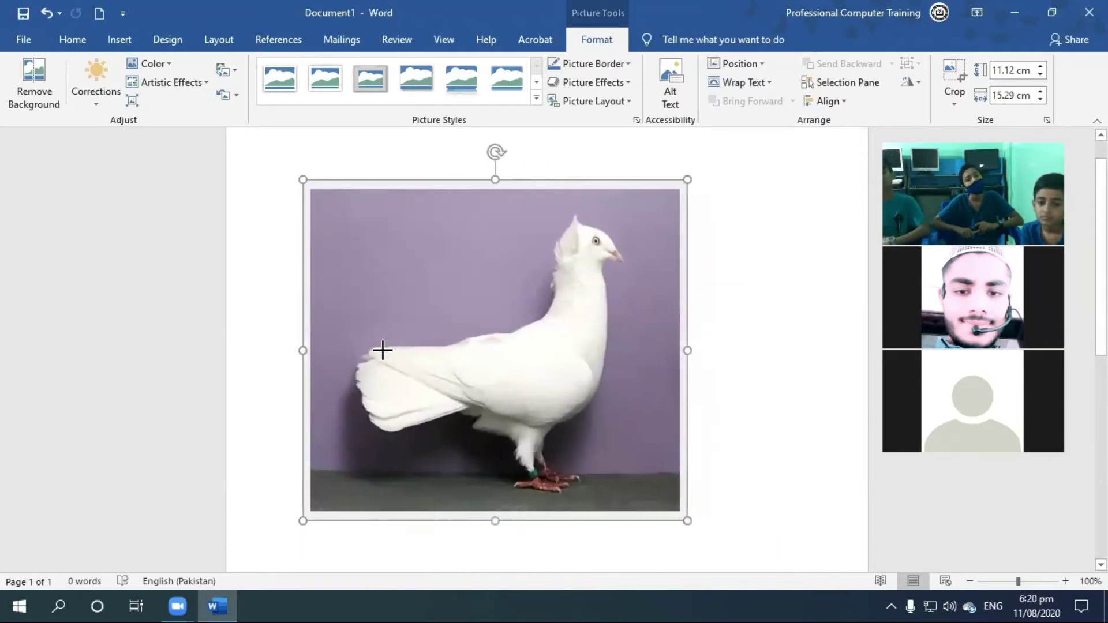
left_click_drag(377, 349, 378, 349)
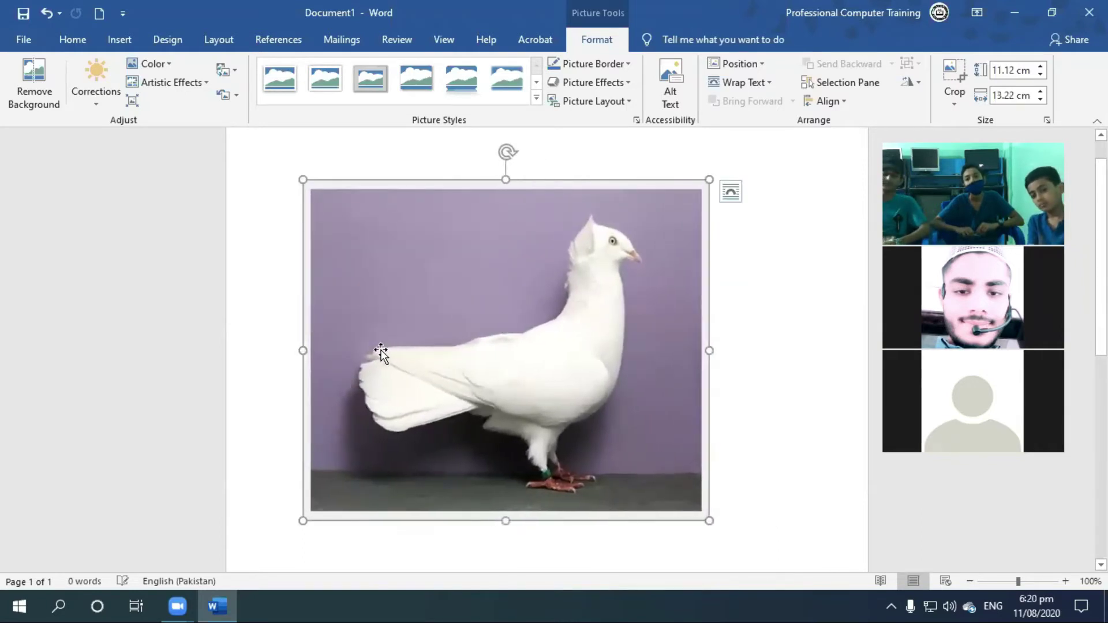
key("ctrl+z")
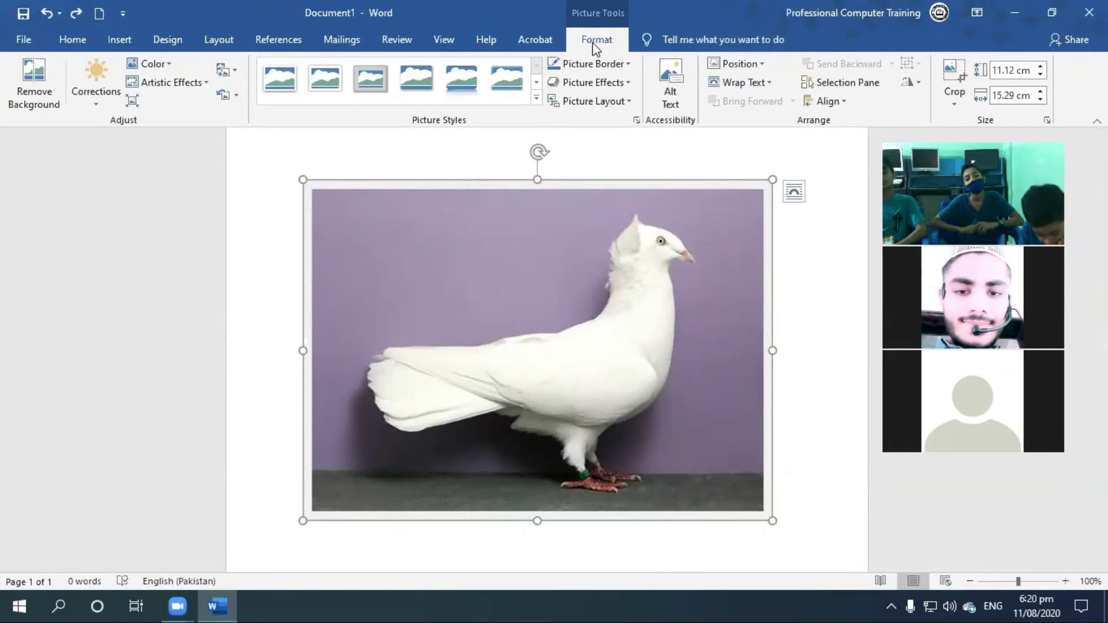
Run Remove Background on the dove, keep and undo the result, then restart background removal
left_click(23, 75)
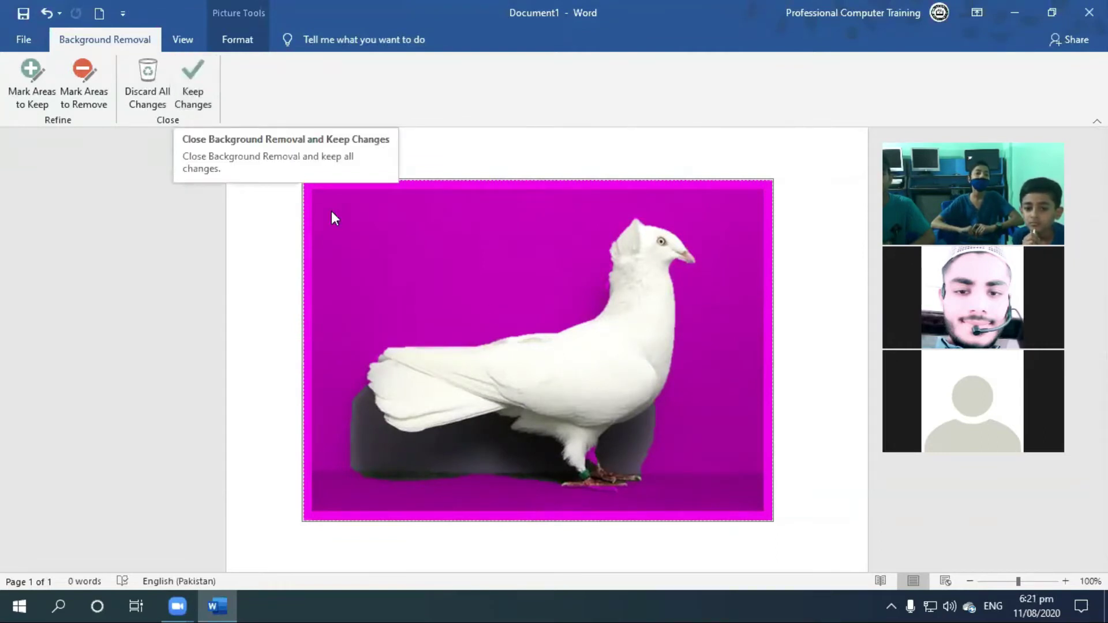
left_click(210, 104)
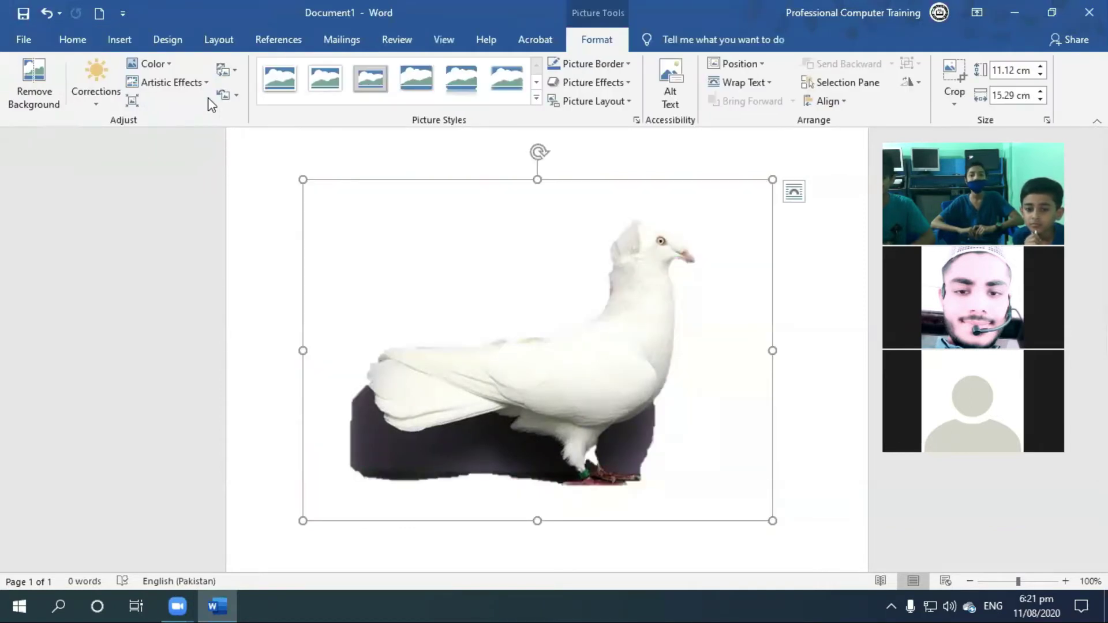
key("ctrl+z")
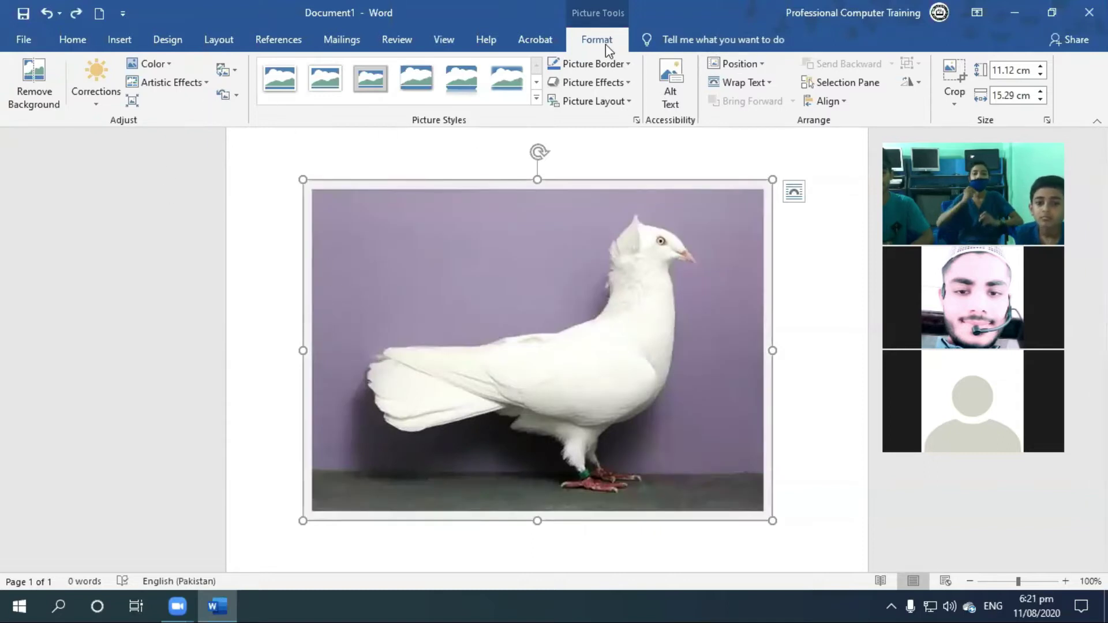
left_click(34, 81)
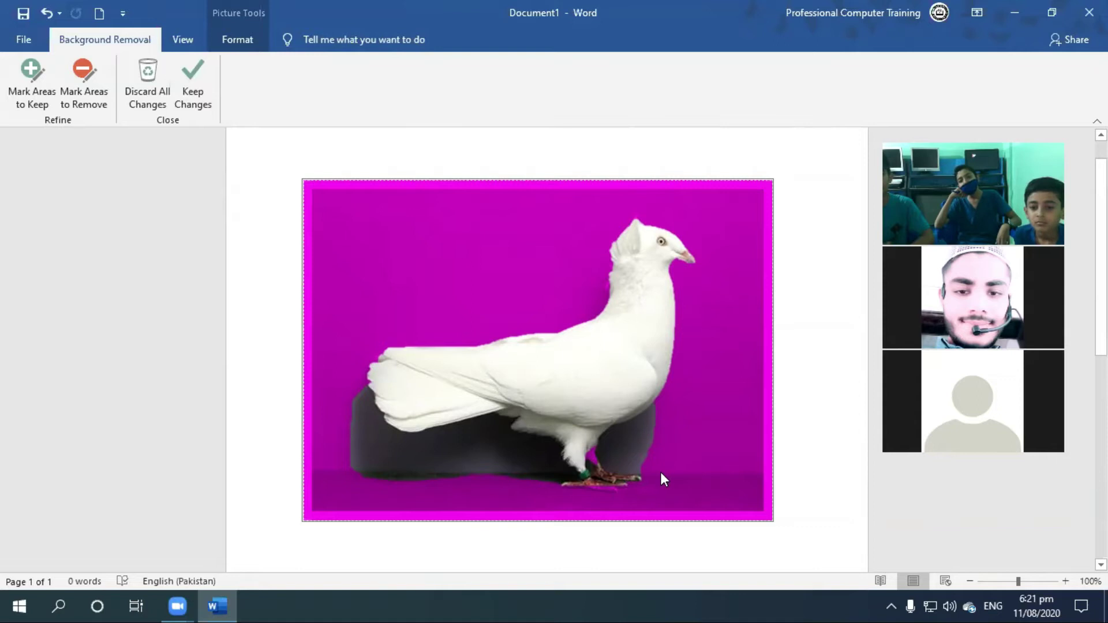
Zoom to 172% and mark the grey shadow under the tail and beside the legs for removal
left_click(1027, 582)
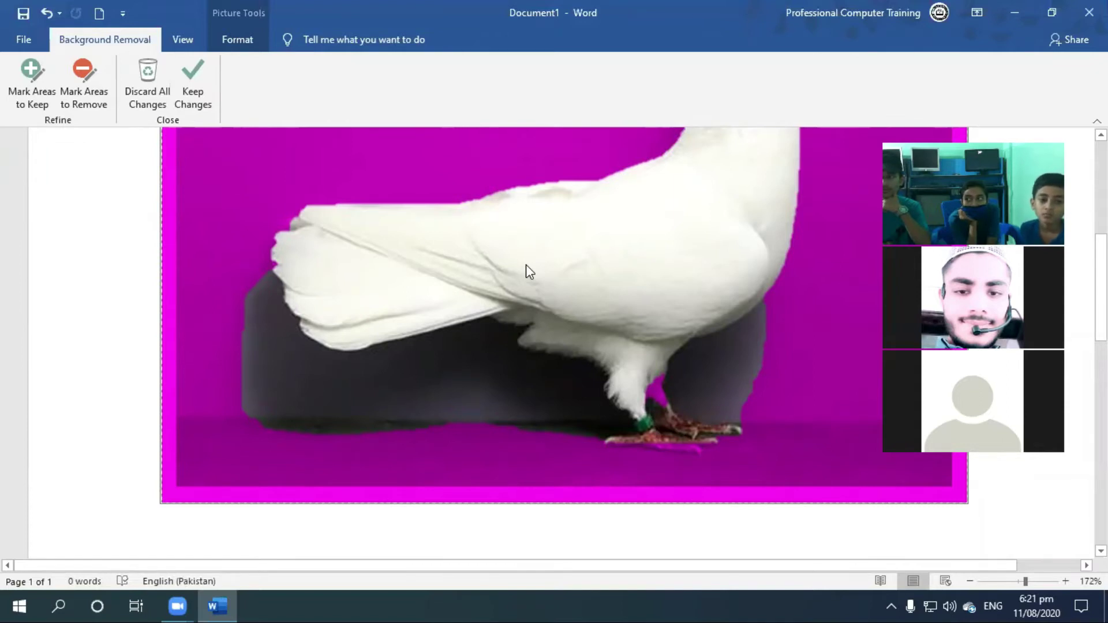
left_click(97, 111)
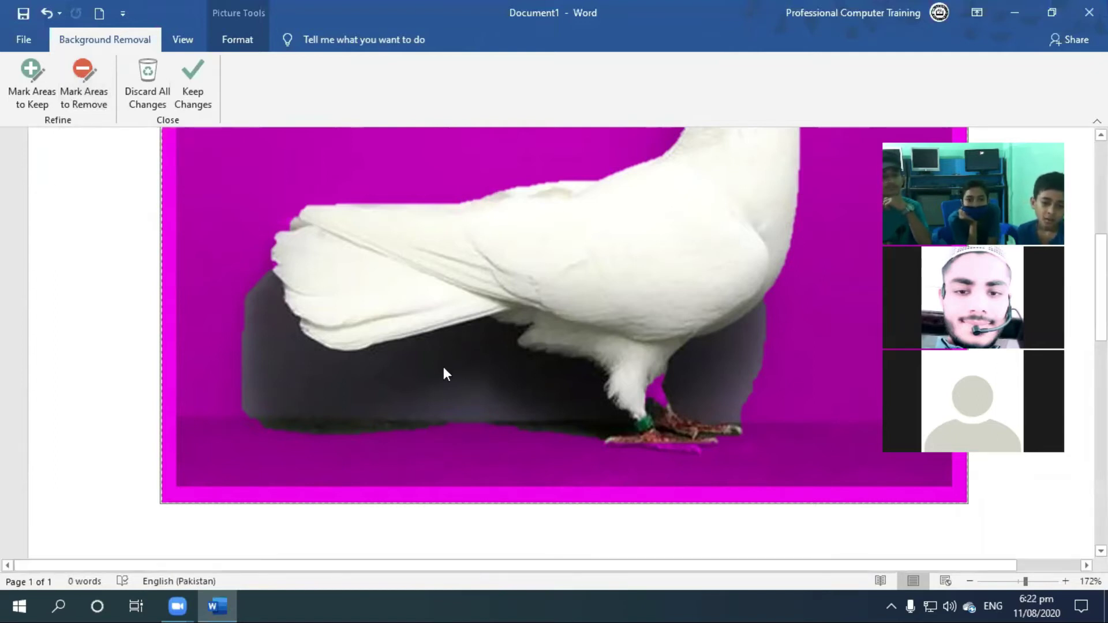
left_click(82, 71)
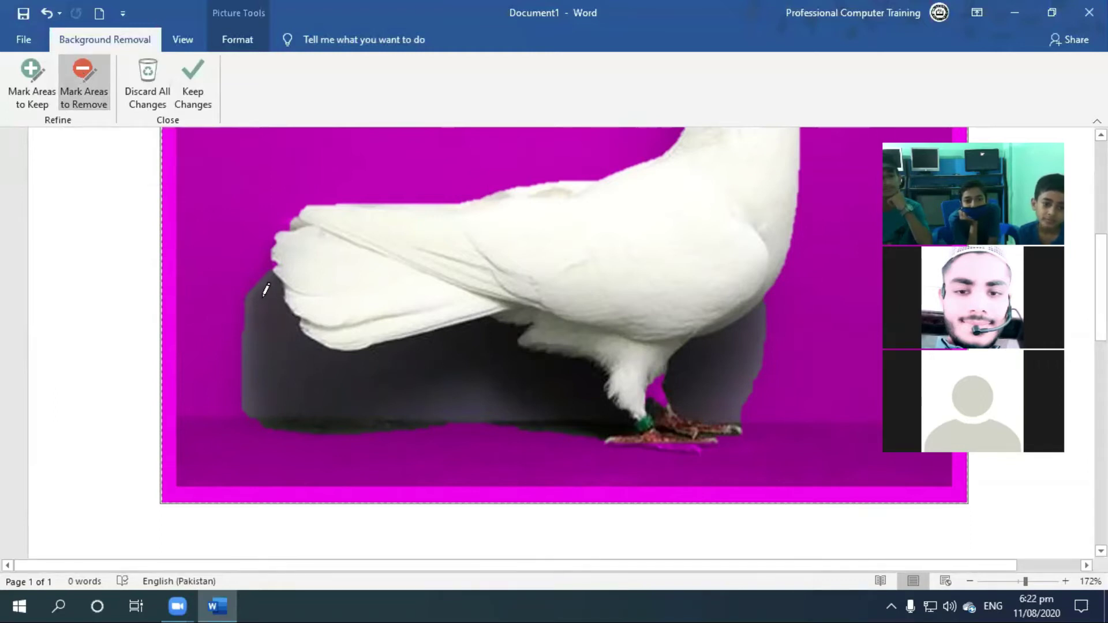
left_click_drag(267, 274, 384, 392)
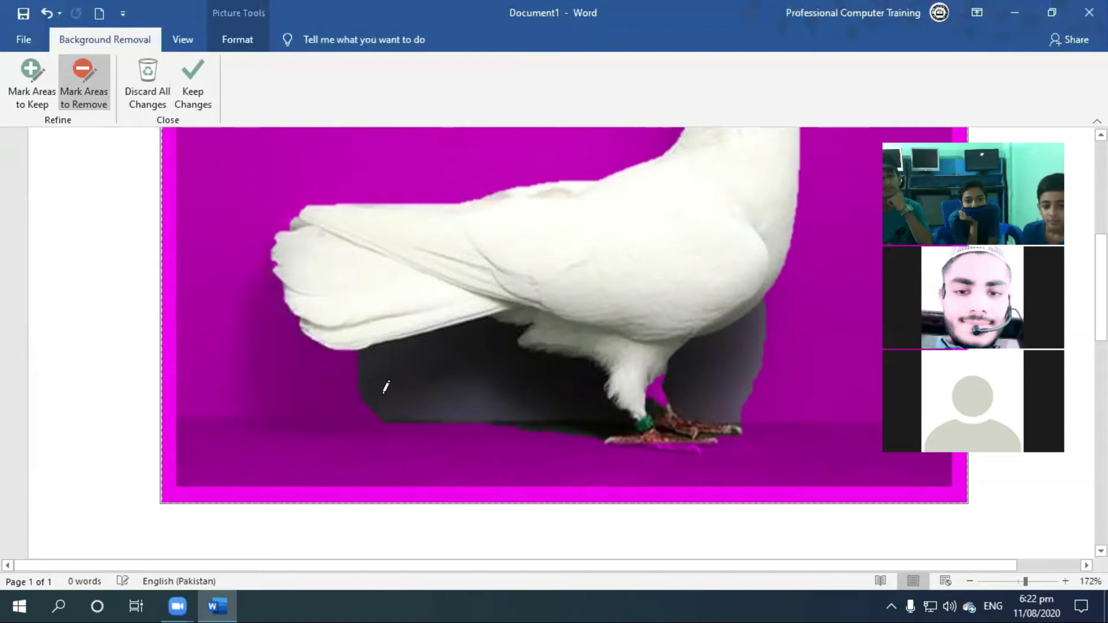
mouse_move(376, 350)
left_mouse_down()
mouse_move(508, 392)
mouse_move(482, 342)
left_mouse_up()
left_click_drag(705, 374, 740, 324)
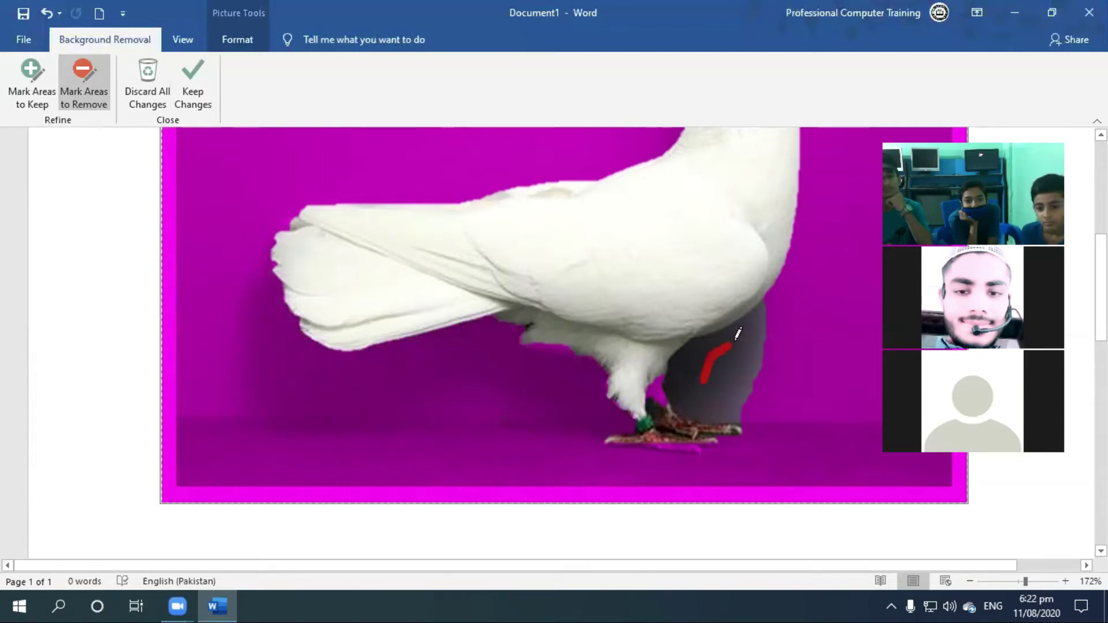
left_click_drag(656, 403, 651, 414)
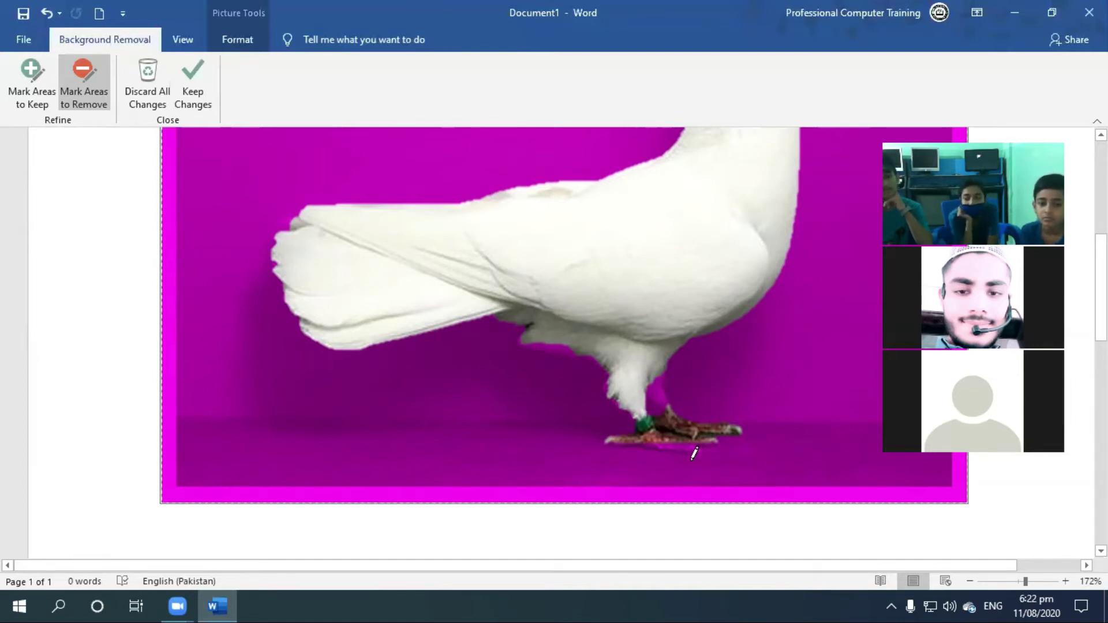
Mark the pigeon's legs and feet as areas to keep, then zoom back out
left_click(19, 75)
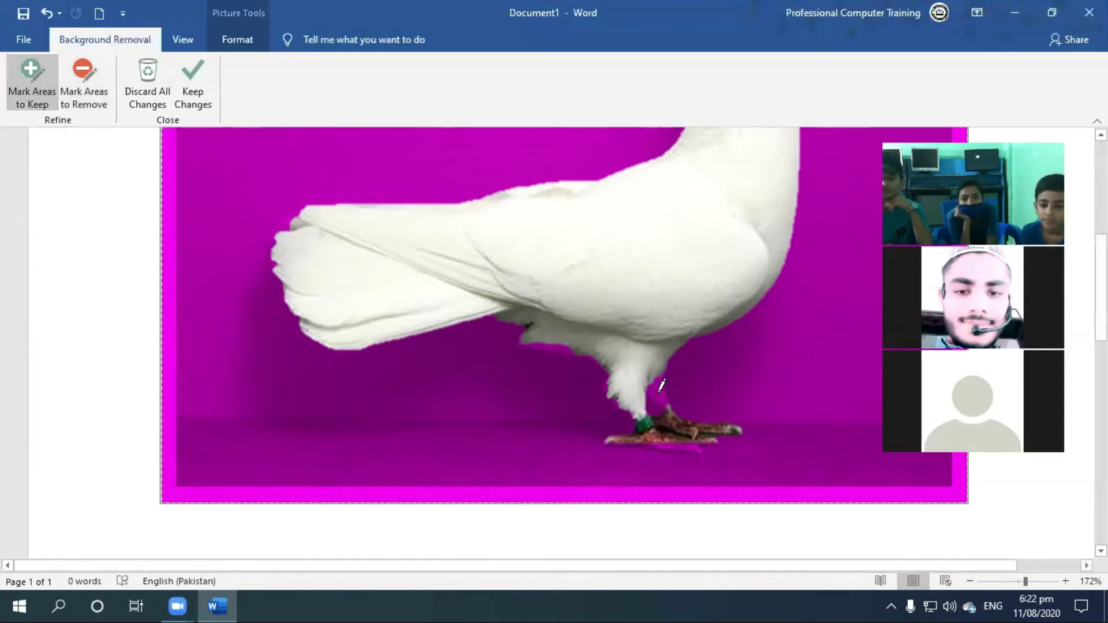
left_click_drag(651, 383, 671, 402)
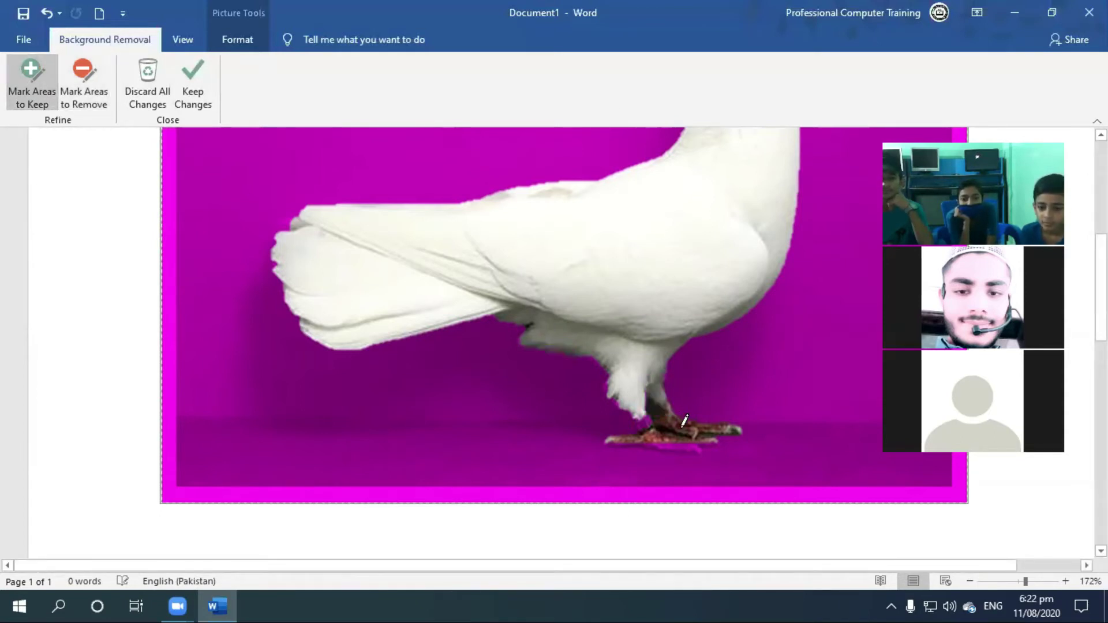
left_click(644, 424)
left_click_drag(664, 430, 704, 457)
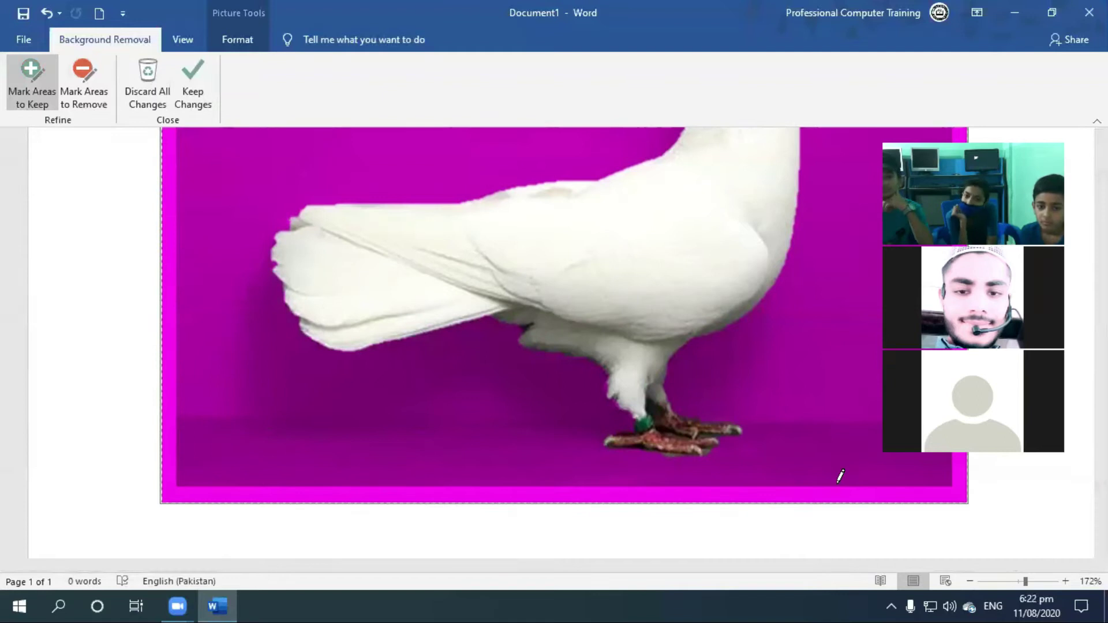
scroll(230, 181, "up", 2)
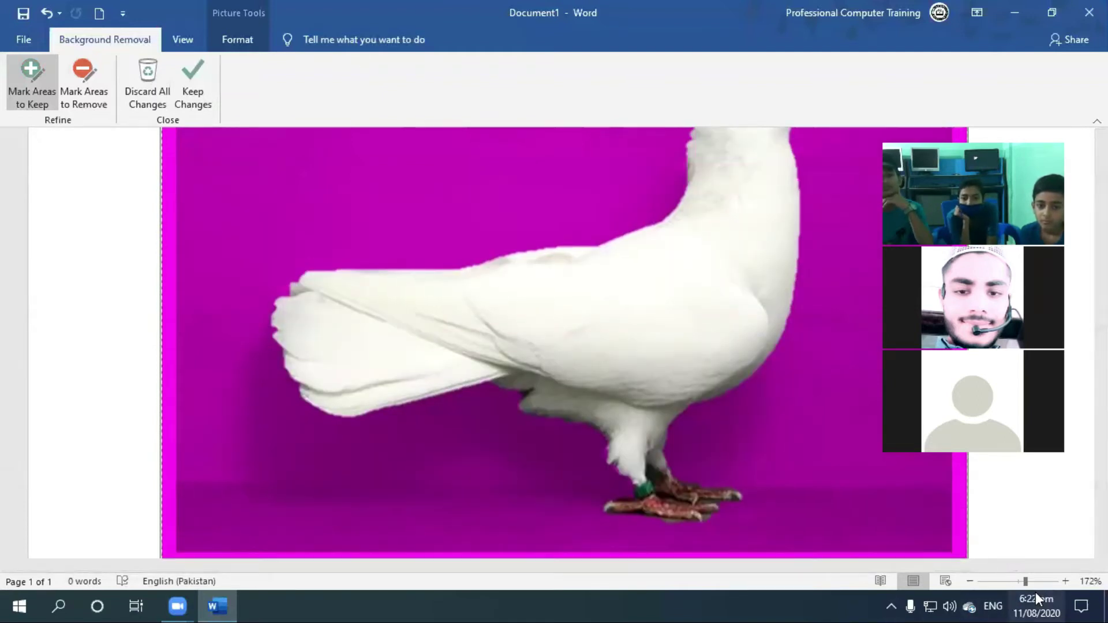
left_click(1020, 583)
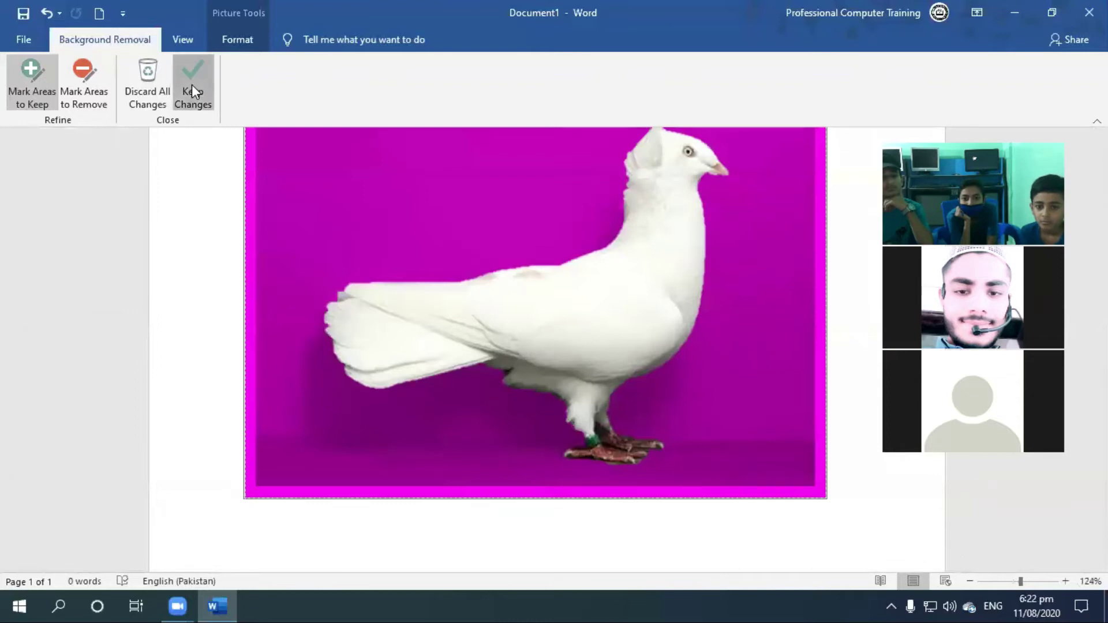
left_click(192, 93)
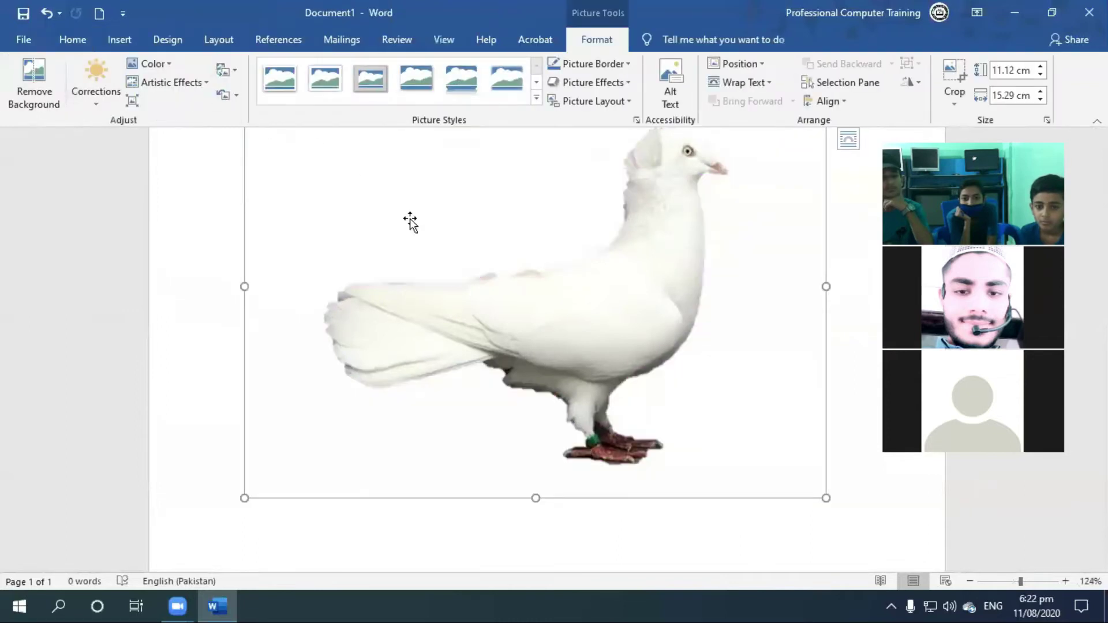
scroll(691, 323, "up", 3)
scroll(691, 323, "down", 3)
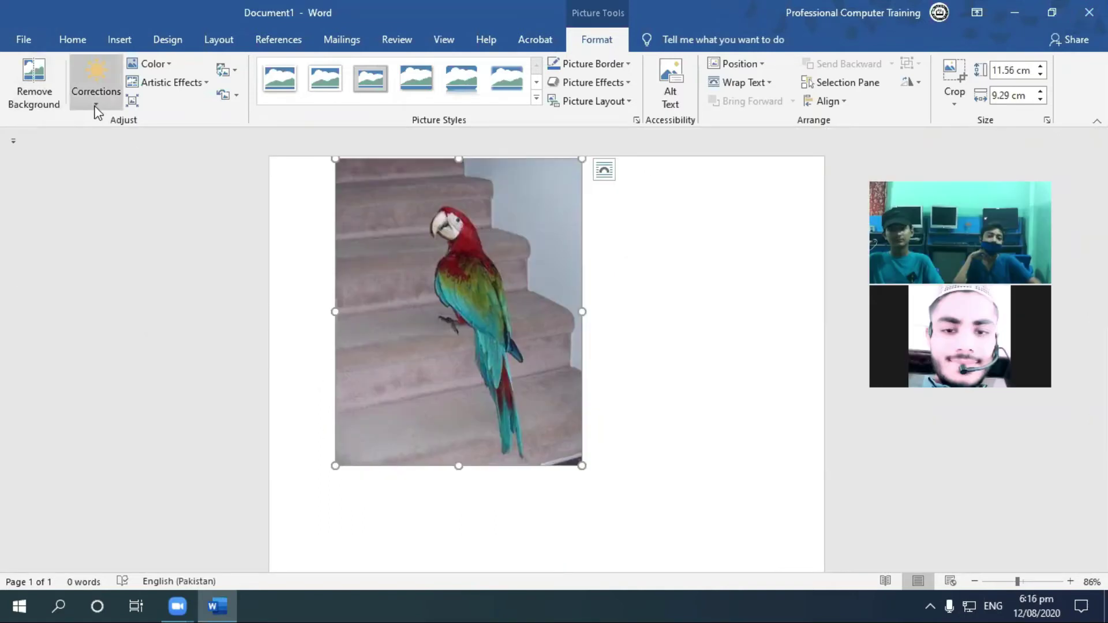
Try several brightness and contrast Corrections presets on the parrot picture
left_click(96, 103)
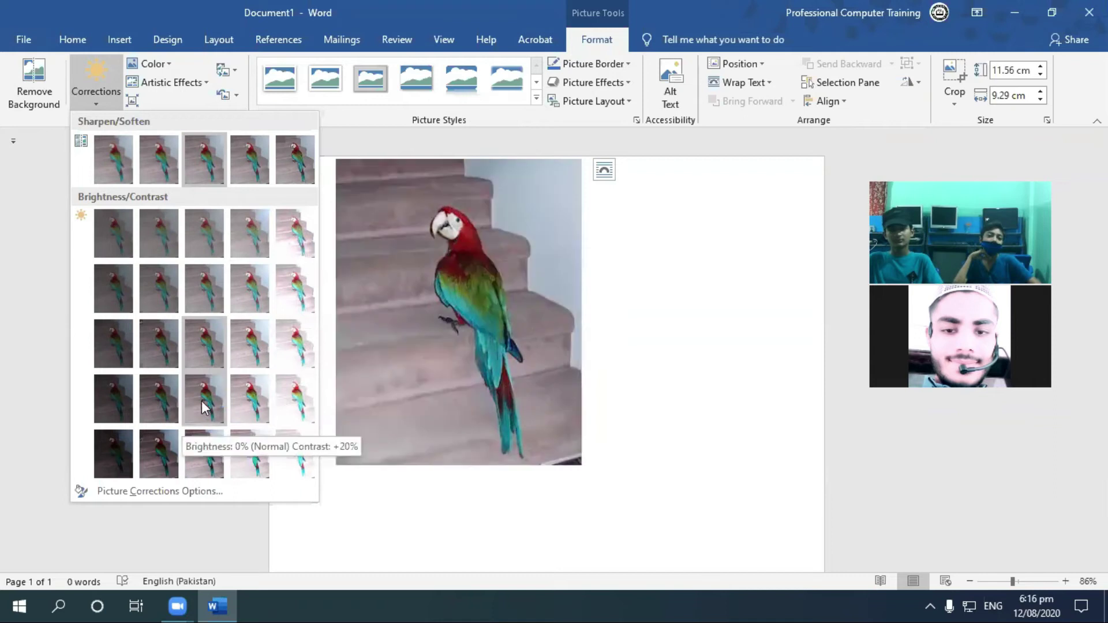
left_click(293, 343)
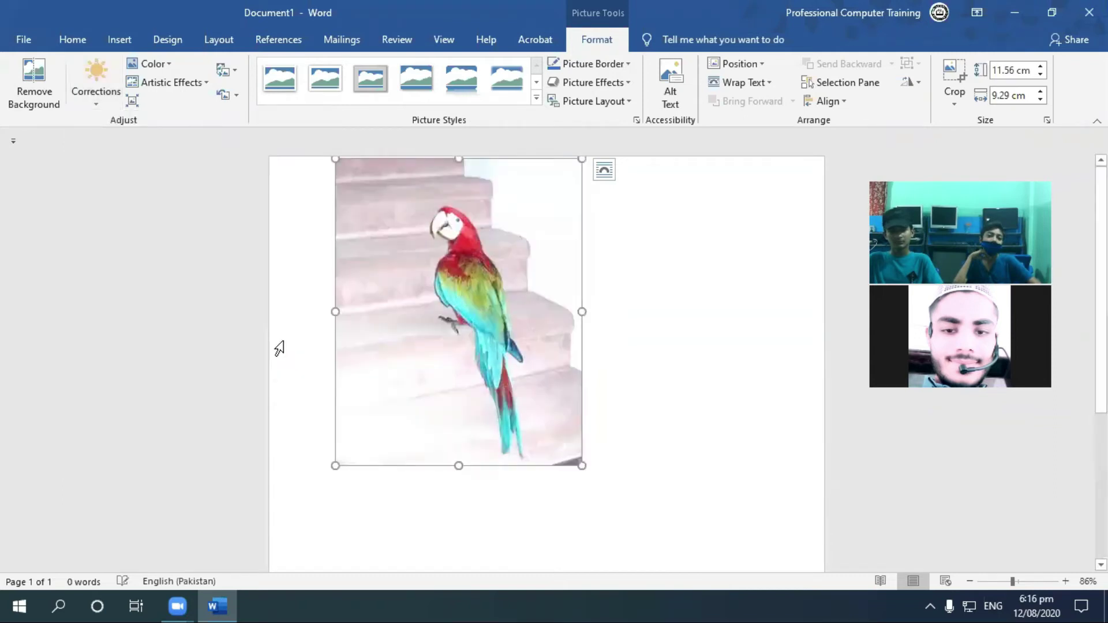
left_click(92, 93)
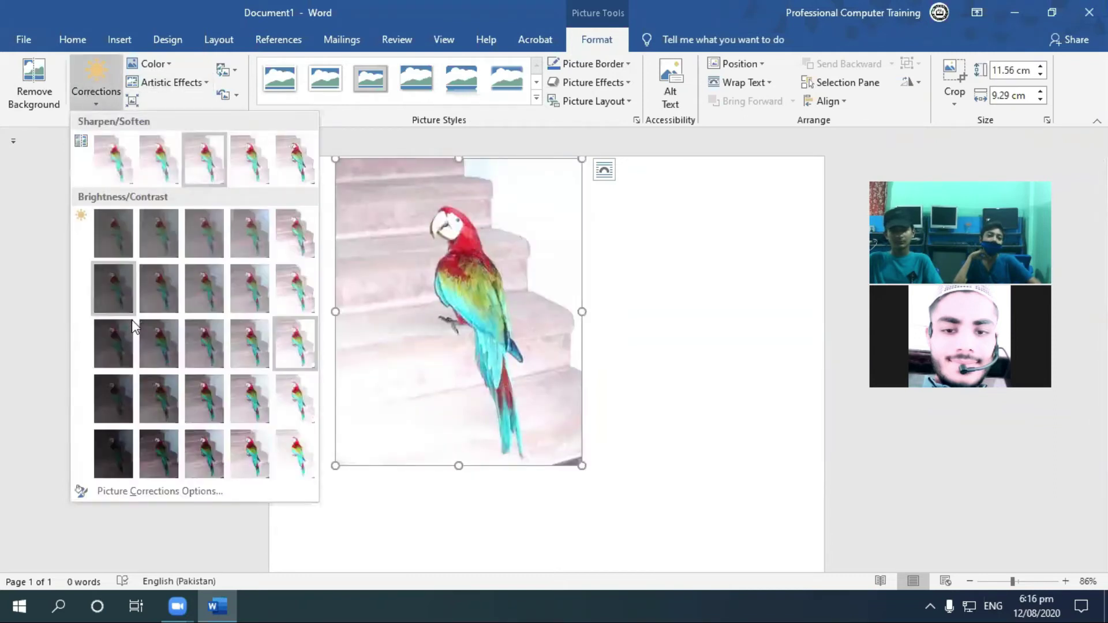
left_click(128, 338)
left_click(165, 63)
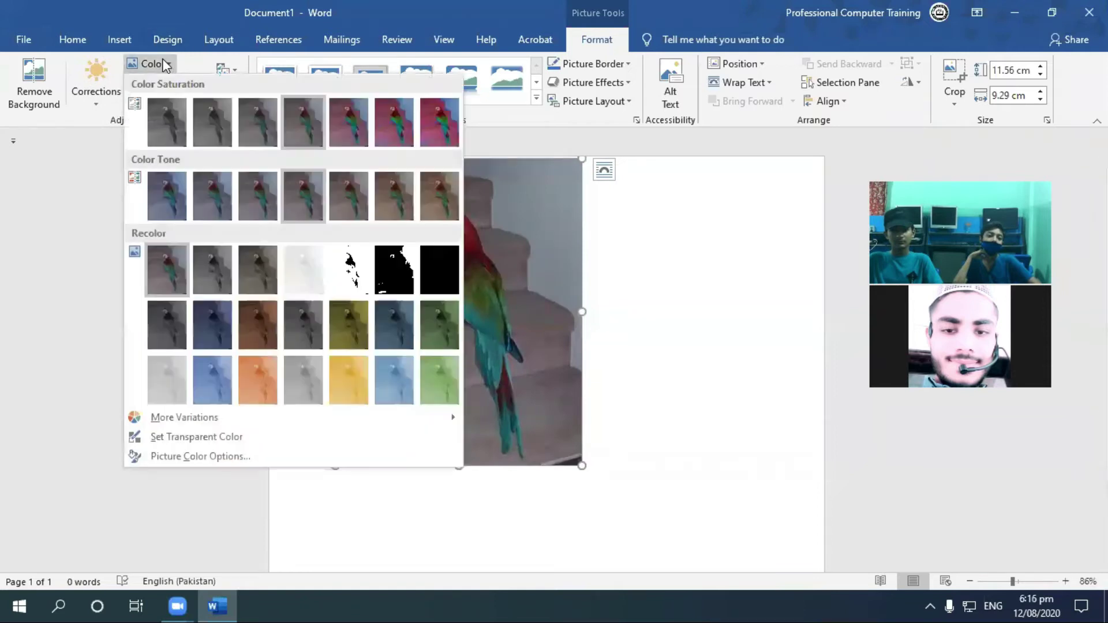
left_click(92, 93)
left_click(159, 231)
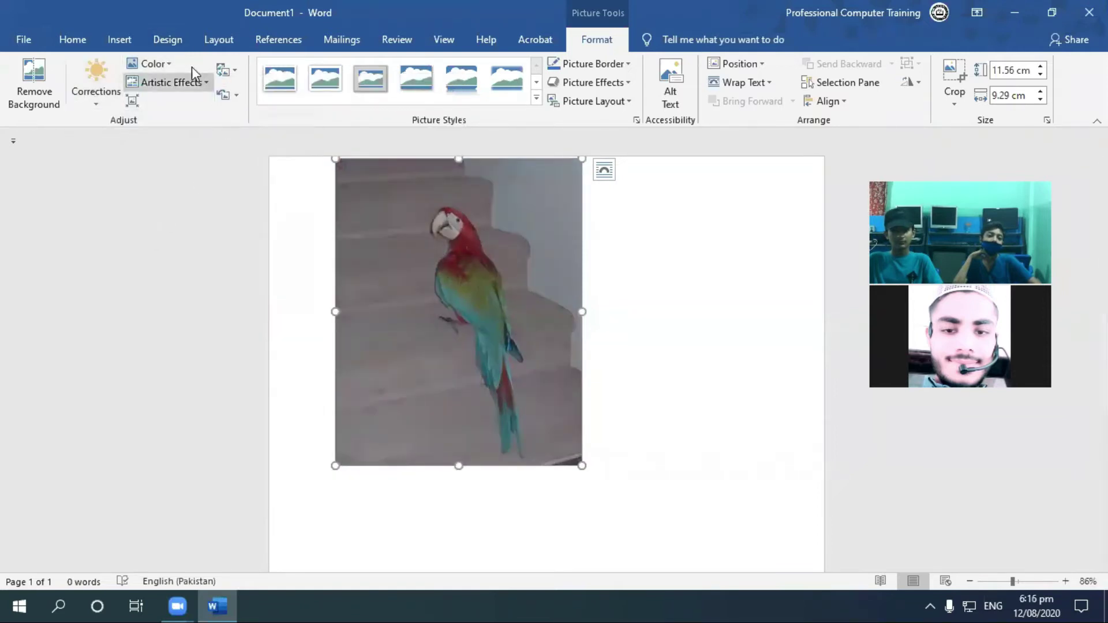
Recolor the parrot light orange, add a texture effect, then recolor it light blue and change the effect
left_click(153, 63)
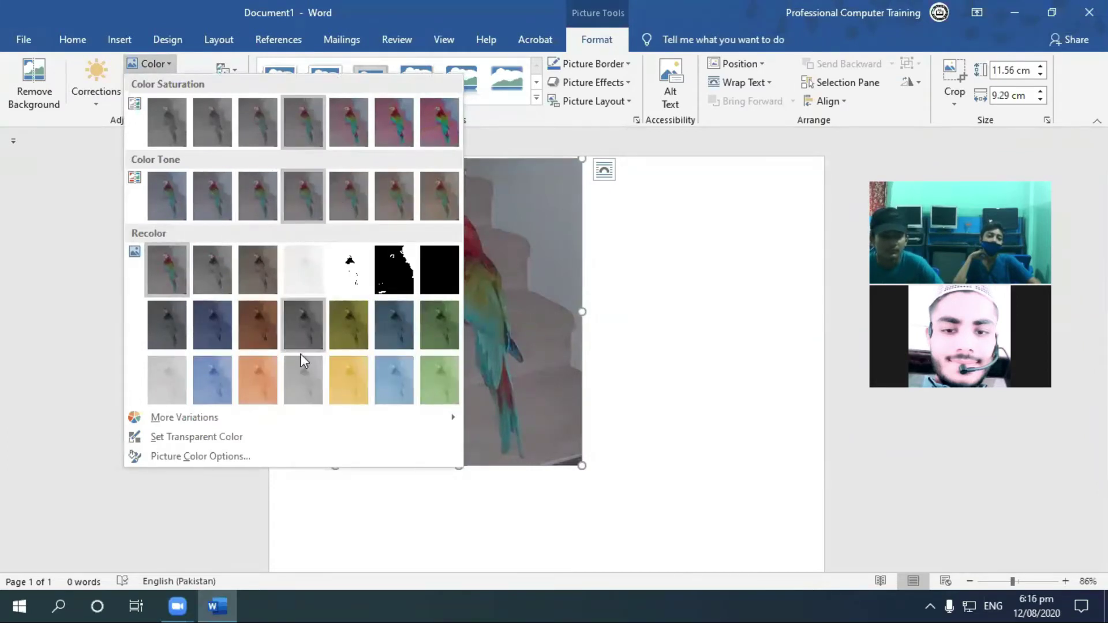
left_click(265, 381)
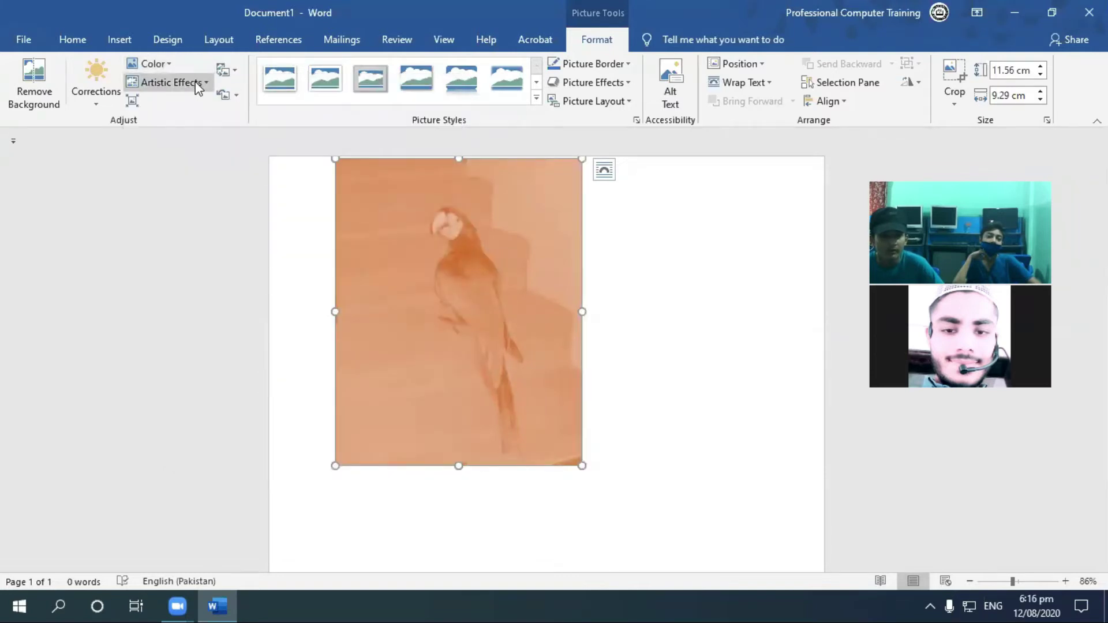
left_click(197, 85)
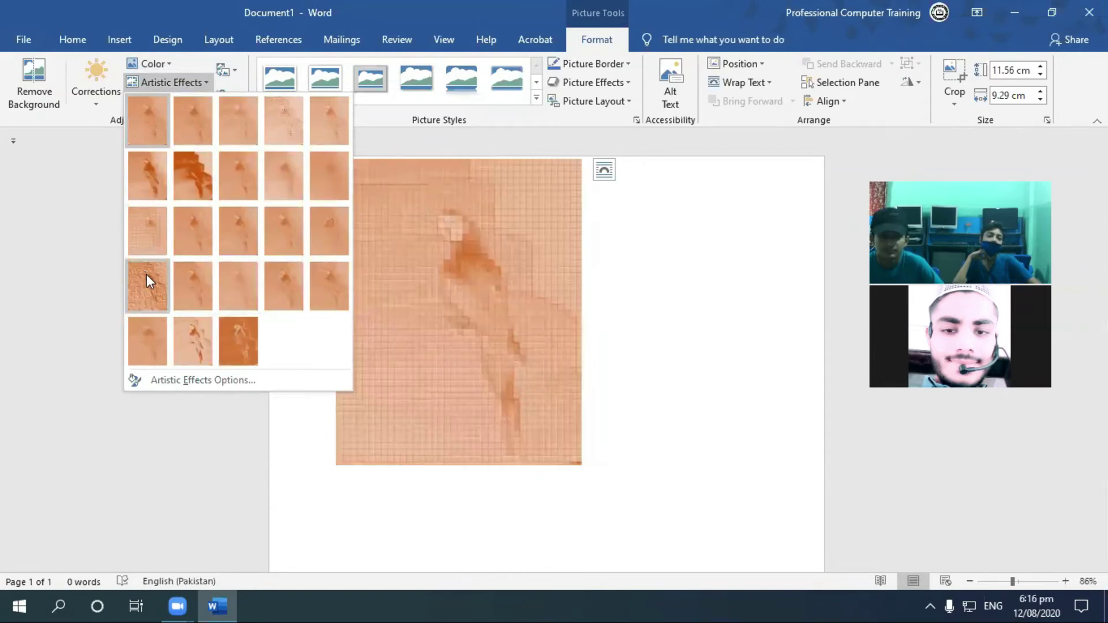
left_click(146, 274)
left_click(158, 66)
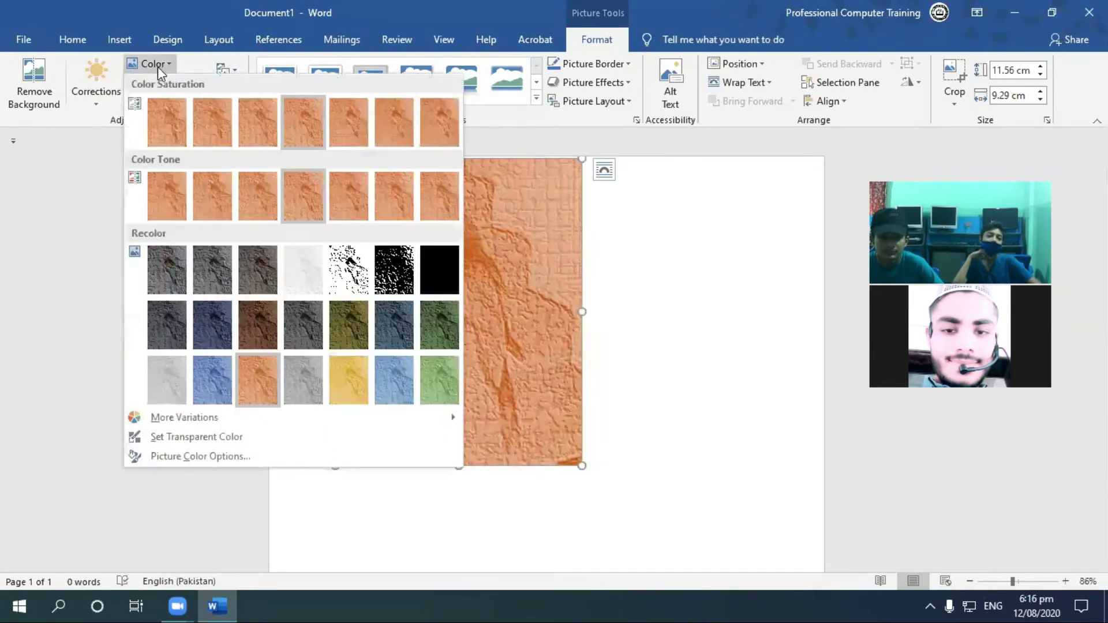
left_click(214, 378)
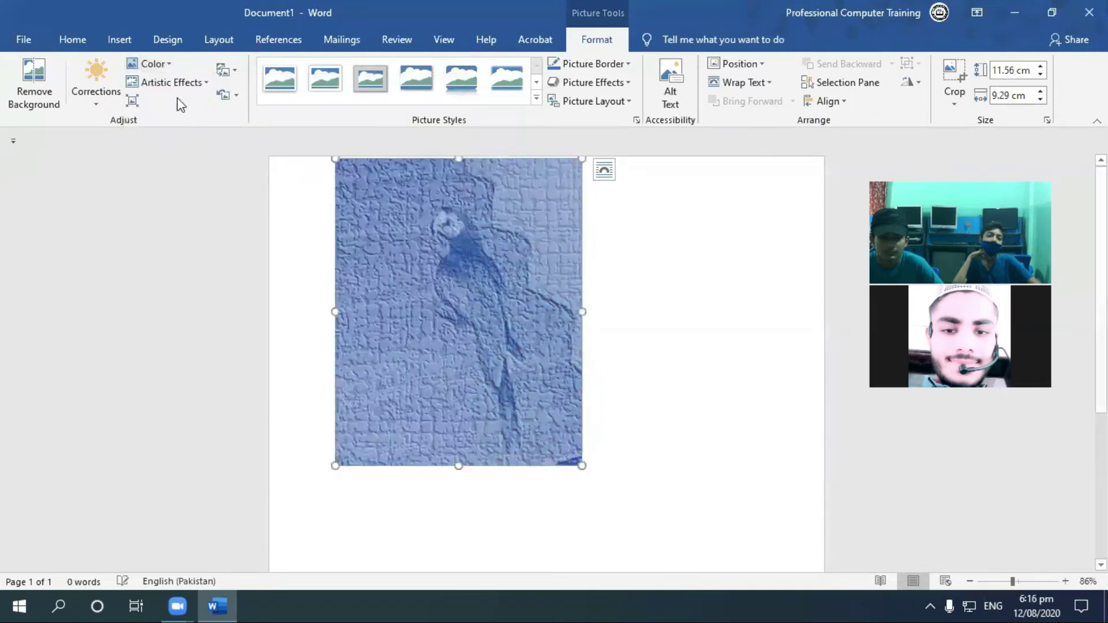
left_click(173, 82)
left_click(195, 188)
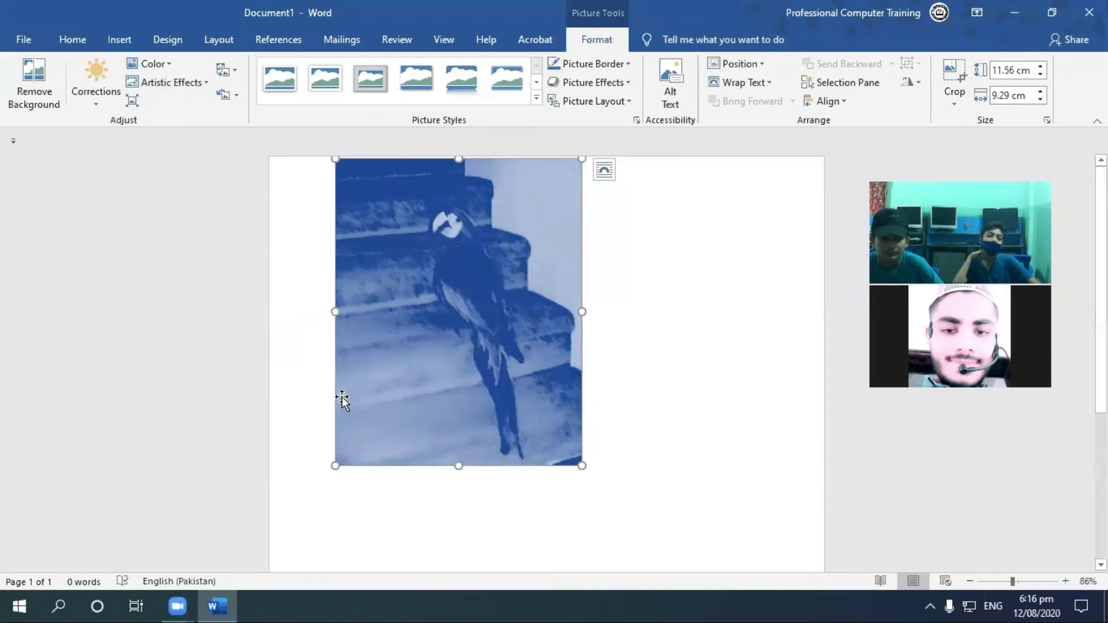
Try swapping in the brown horse image, then Reset Picture to restore the parrot's original colours
left_click(236, 71)
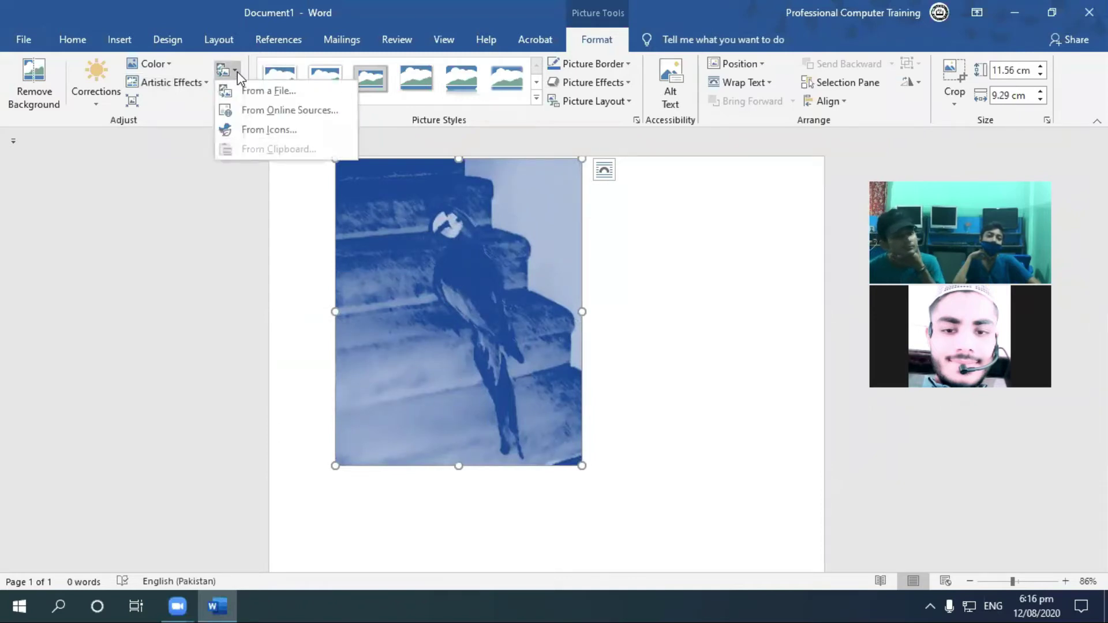
left_click(260, 91)
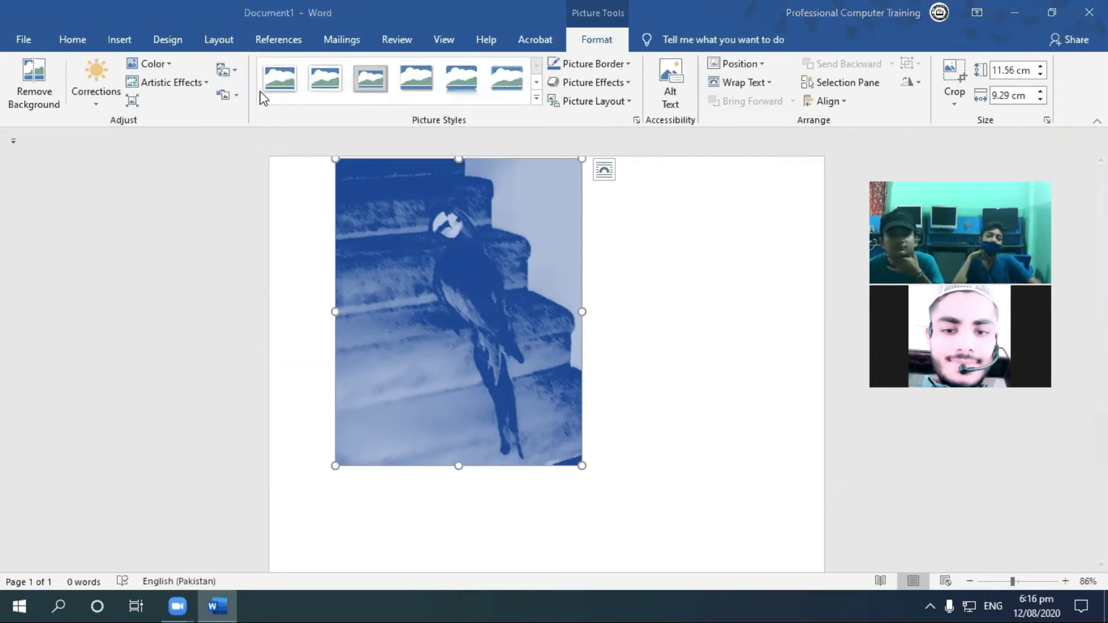
left_click(384, 287)
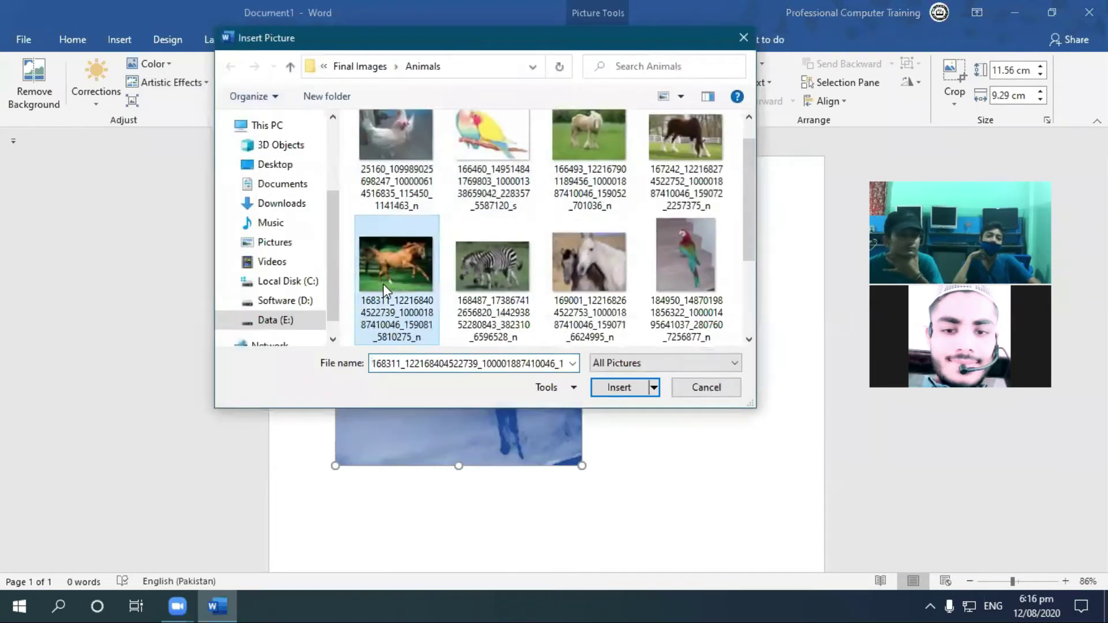
double_click(383, 284)
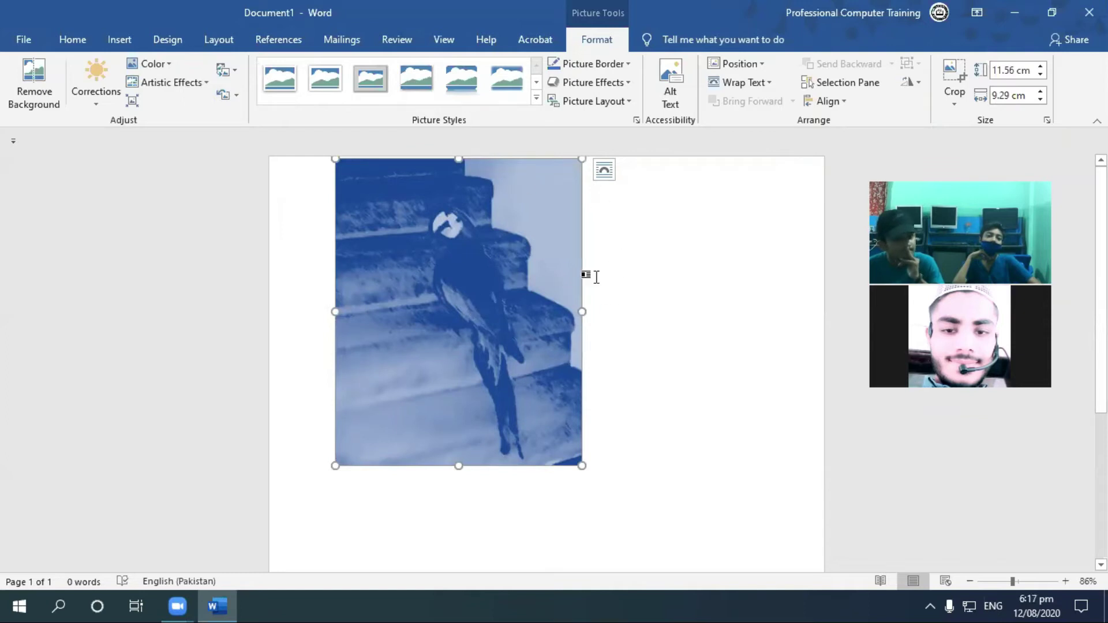
left_click(236, 98)
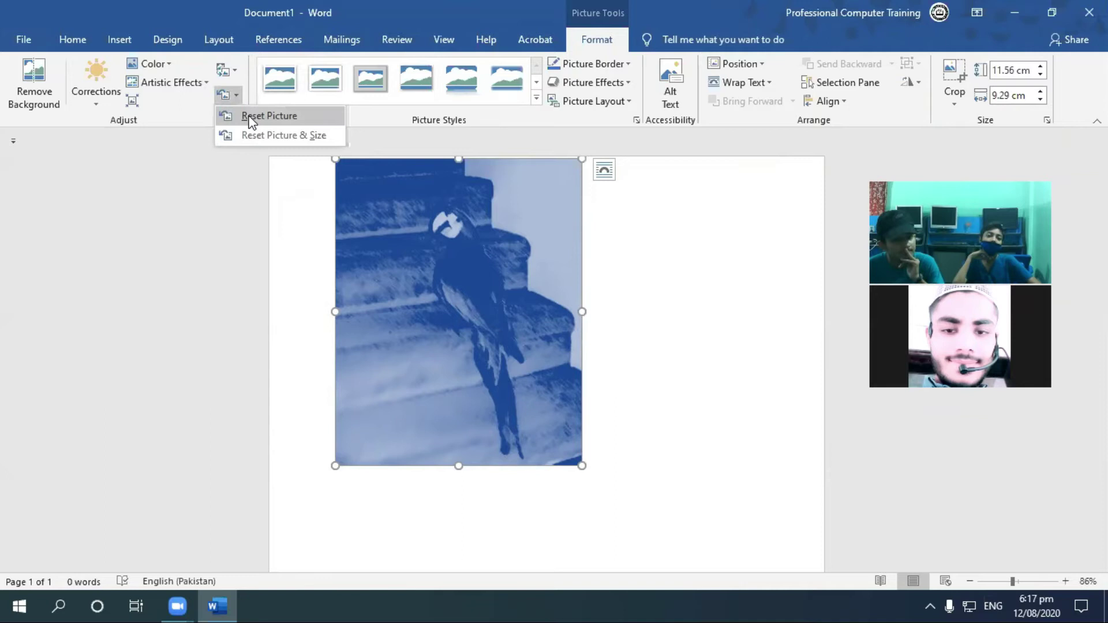
left_click(225, 97)
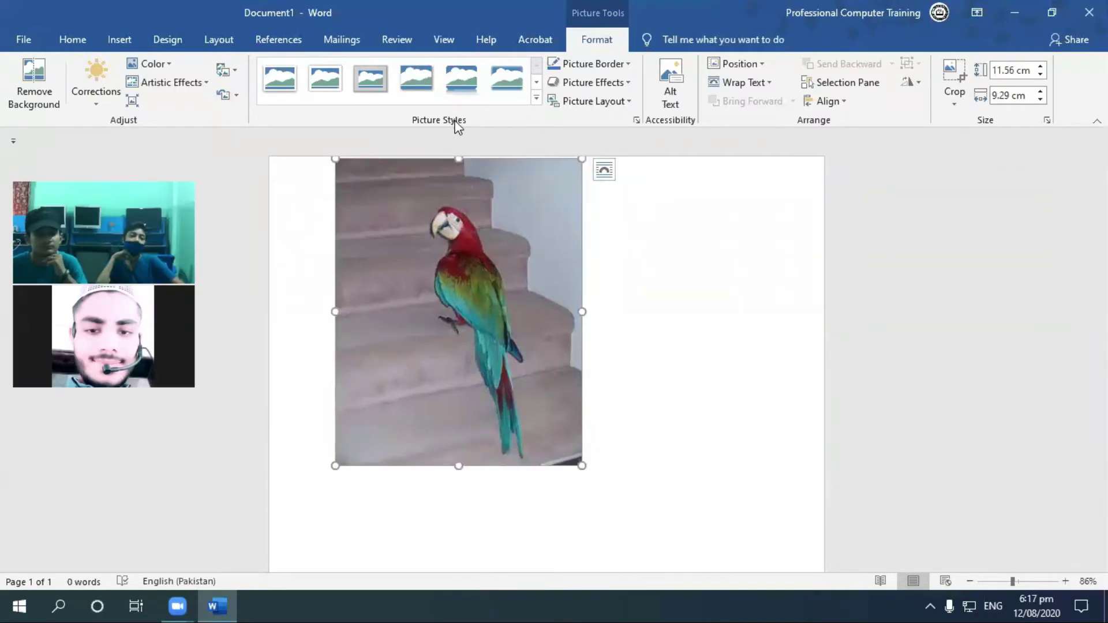
Apply a thick black frame picture style to the parrot picture
left_click(536, 99)
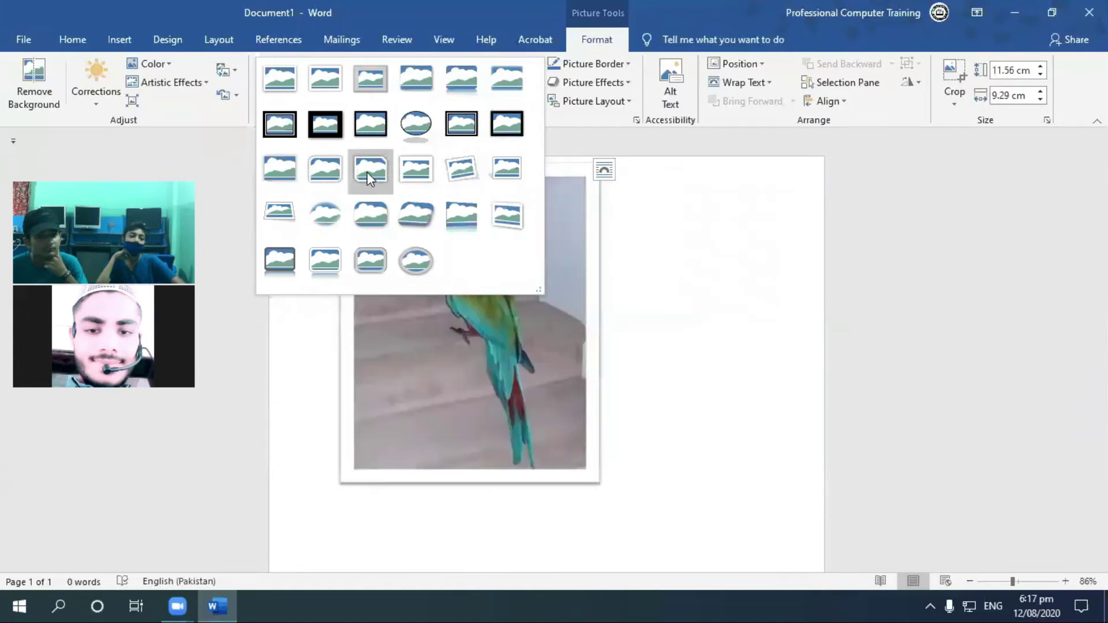
left_click(469, 130)
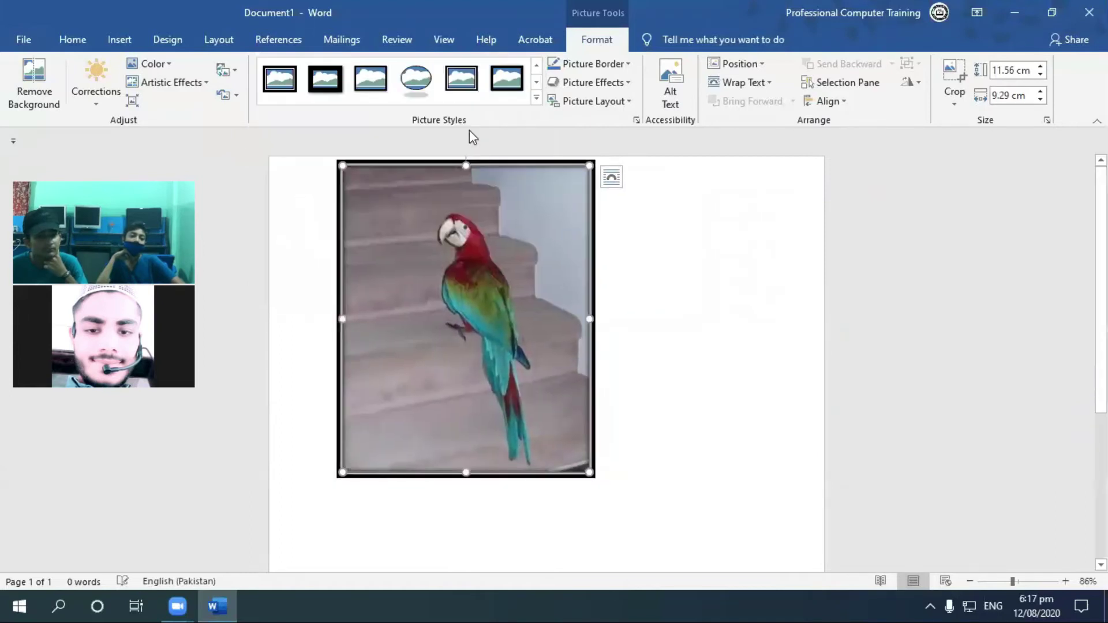
left_click(626, 64)
left_click(398, 166)
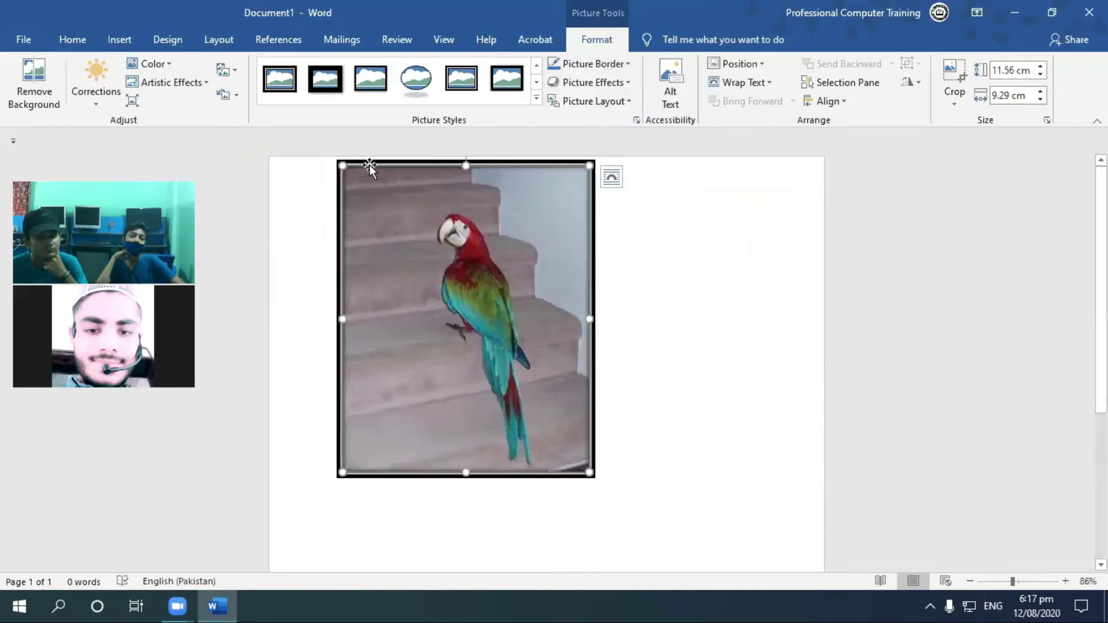
Set the picture border to standard Blue, 6 pt weight, long-dash style
left_click(590, 64)
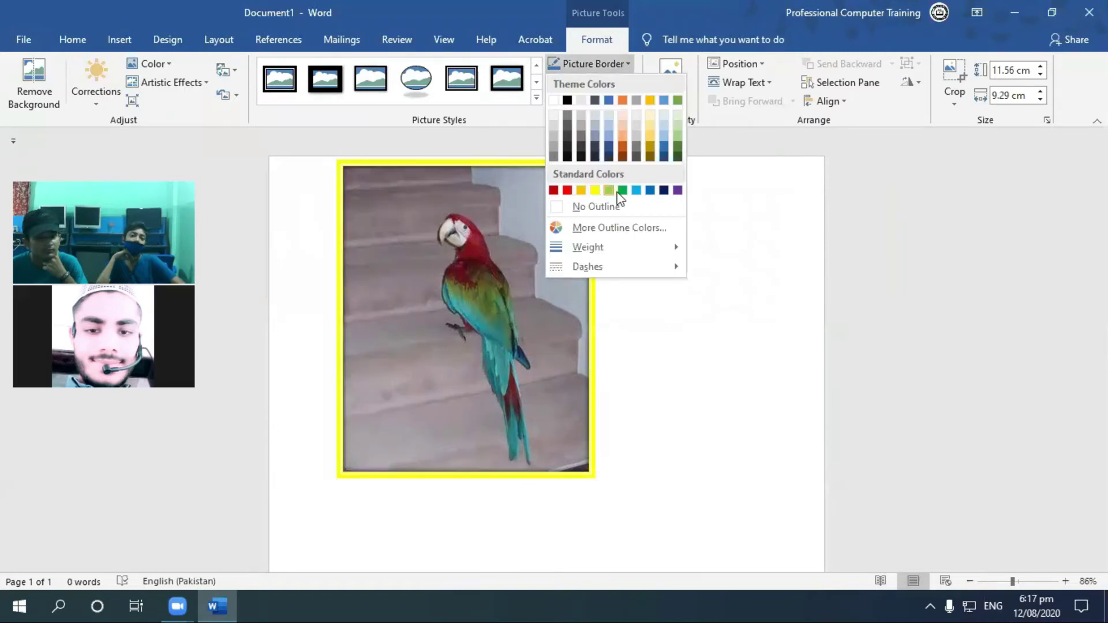
left_click(651, 191)
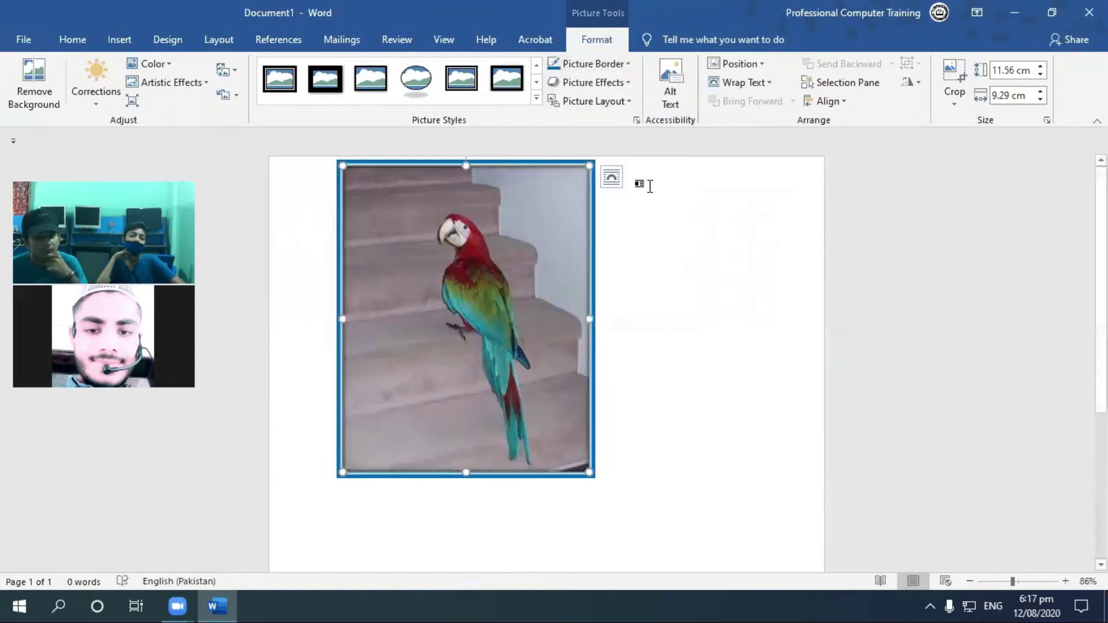
left_click(629, 64)
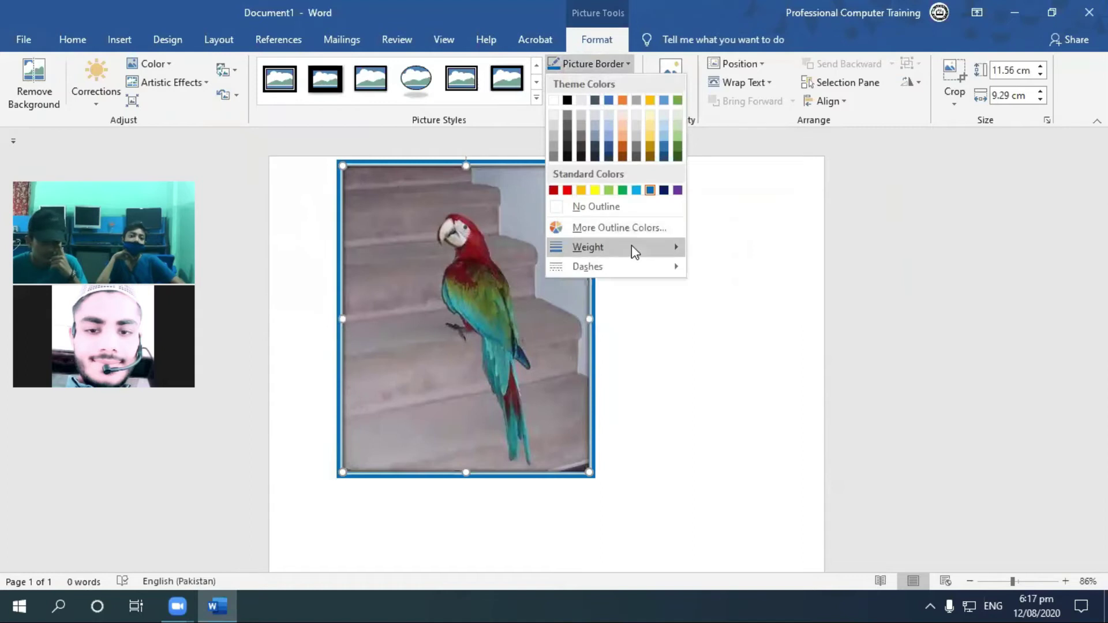
mouse_move(587, 246)
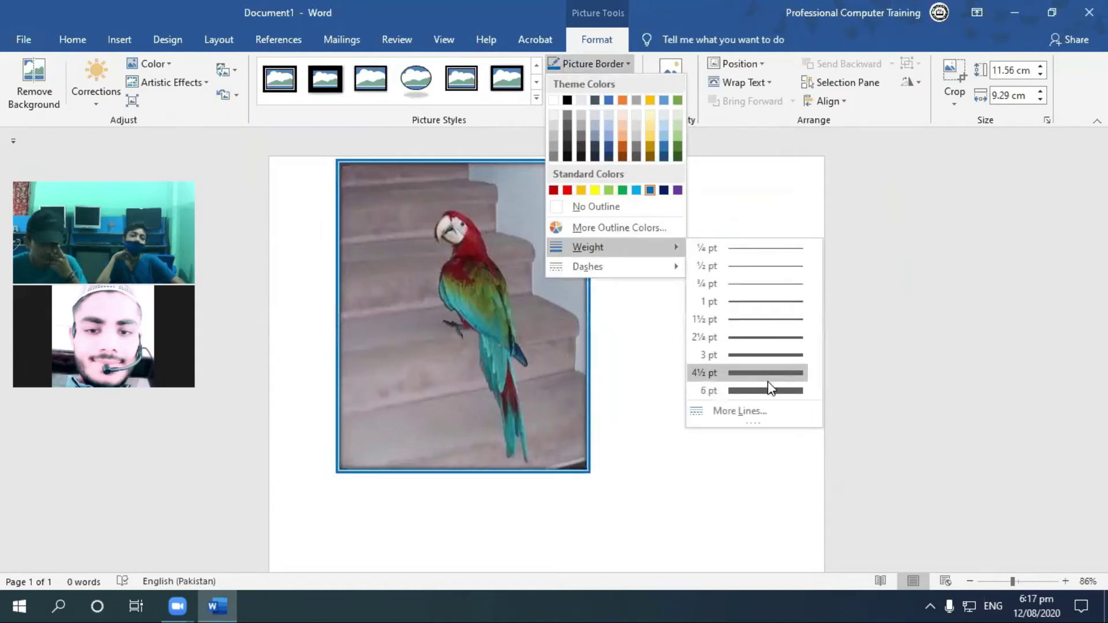
left_click(758, 390)
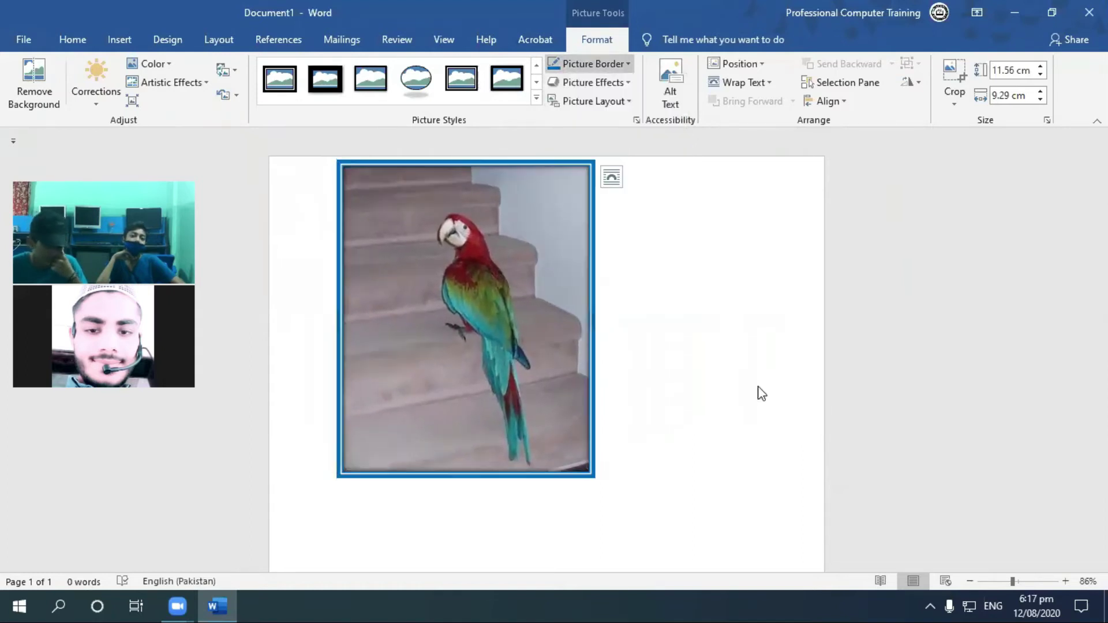
left_click(619, 69)
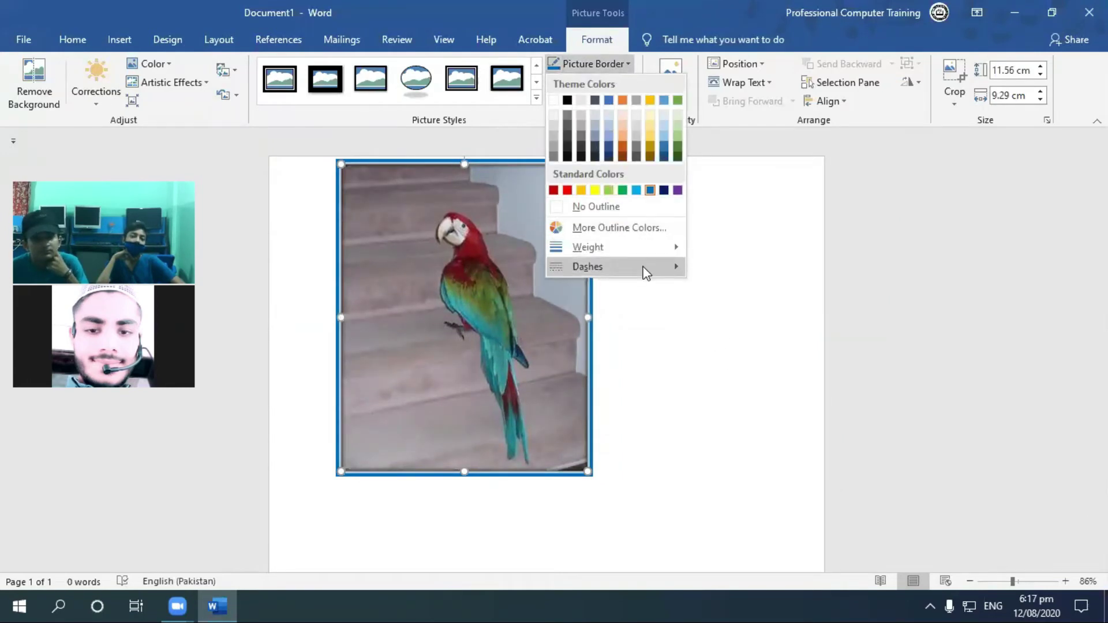
mouse_move(588, 266)
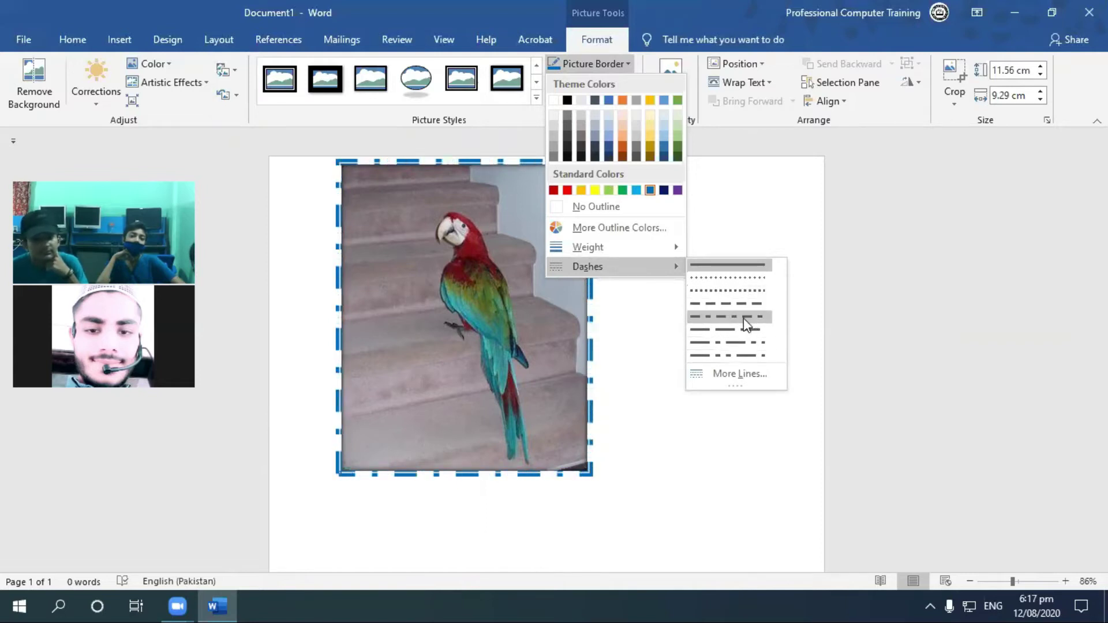
left_click(741, 329)
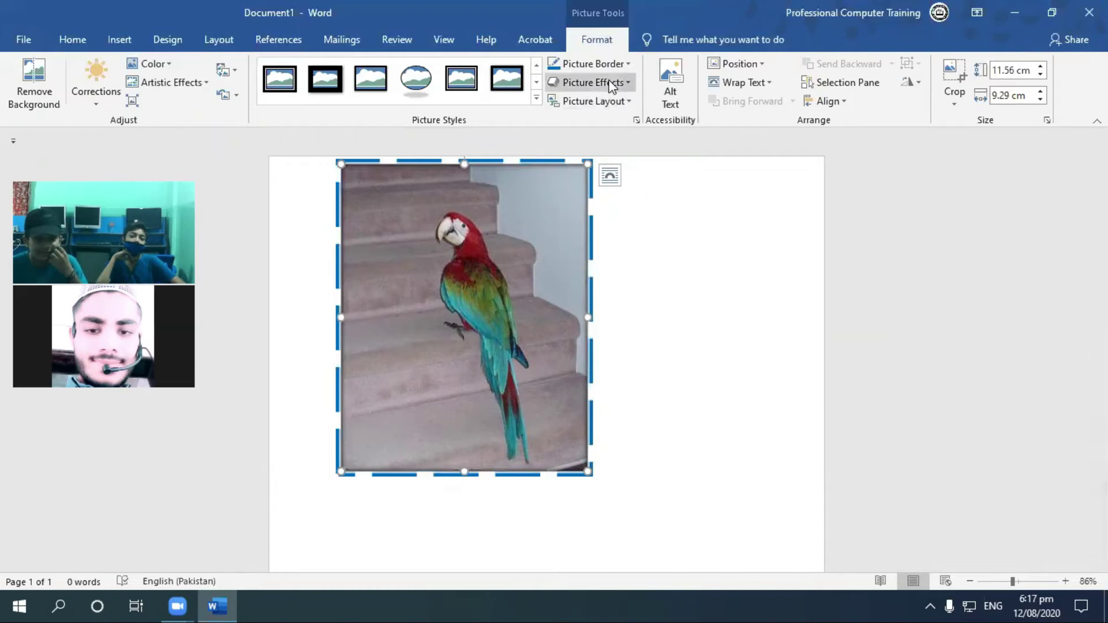
left_click(594, 63)
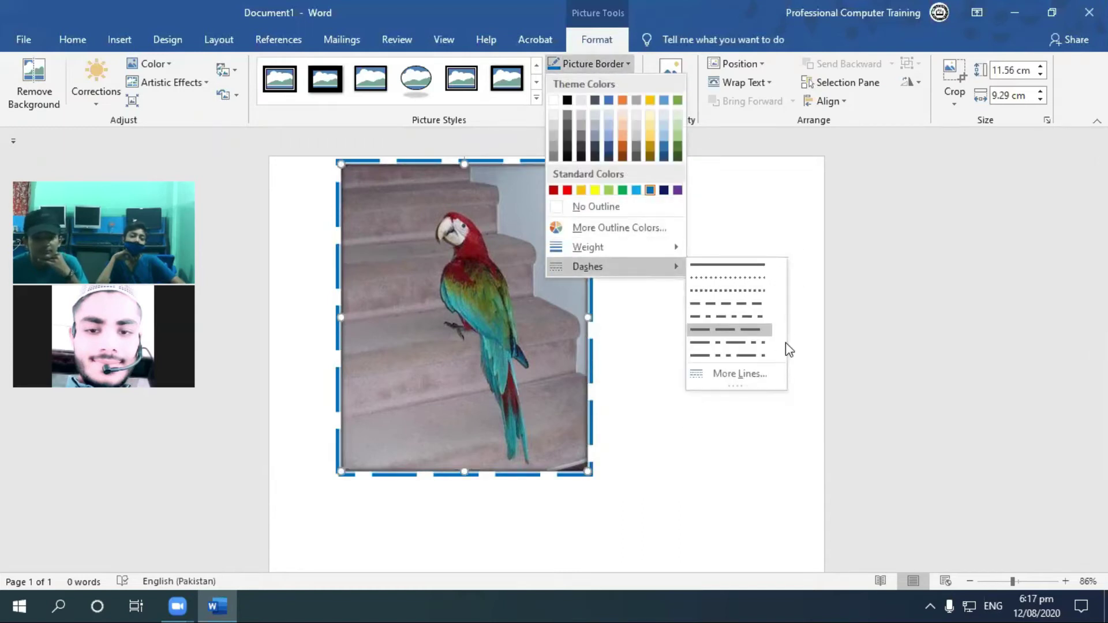
mouse_move(588, 266)
left_click(739, 376)
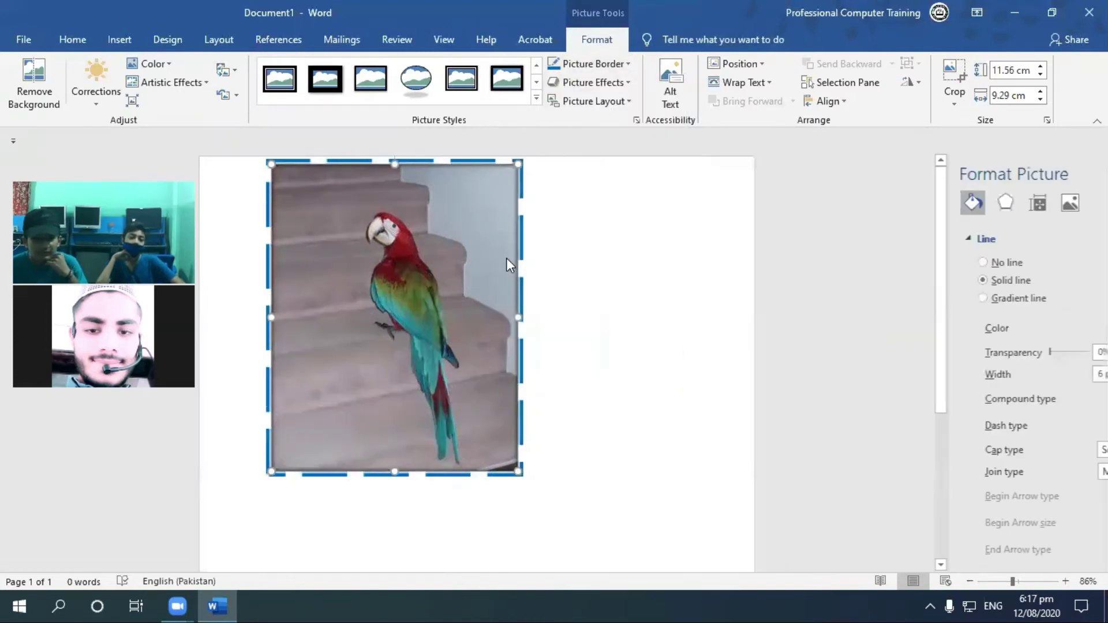
left_click(1088, 172)
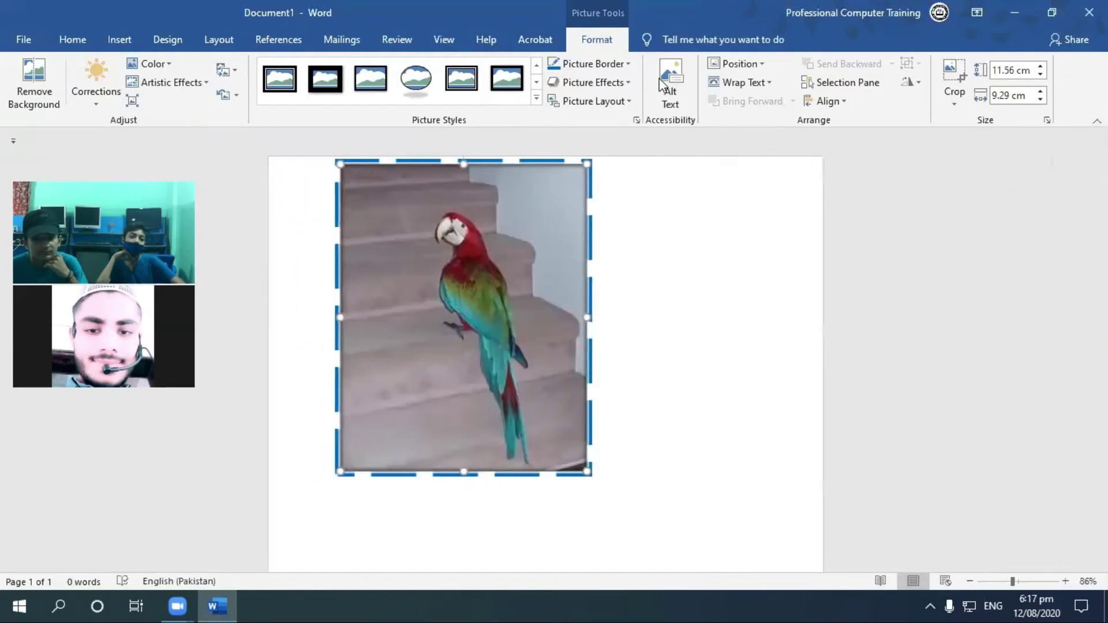
left_click(627, 64)
left_click(752, 148)
left_click(628, 64)
left_click(715, 130)
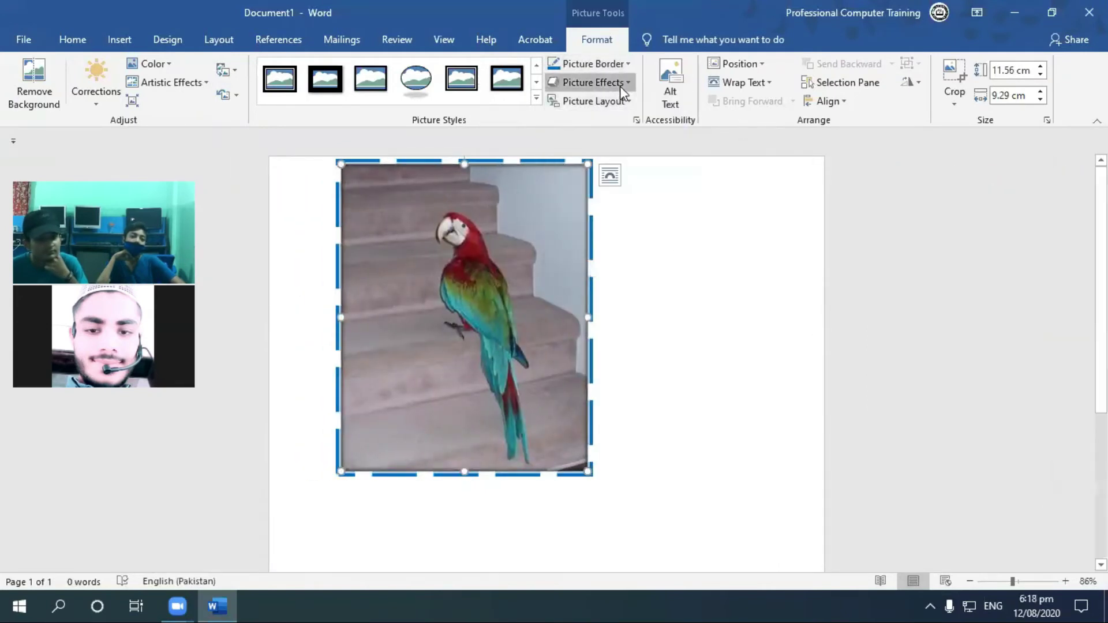
left_click(620, 85)
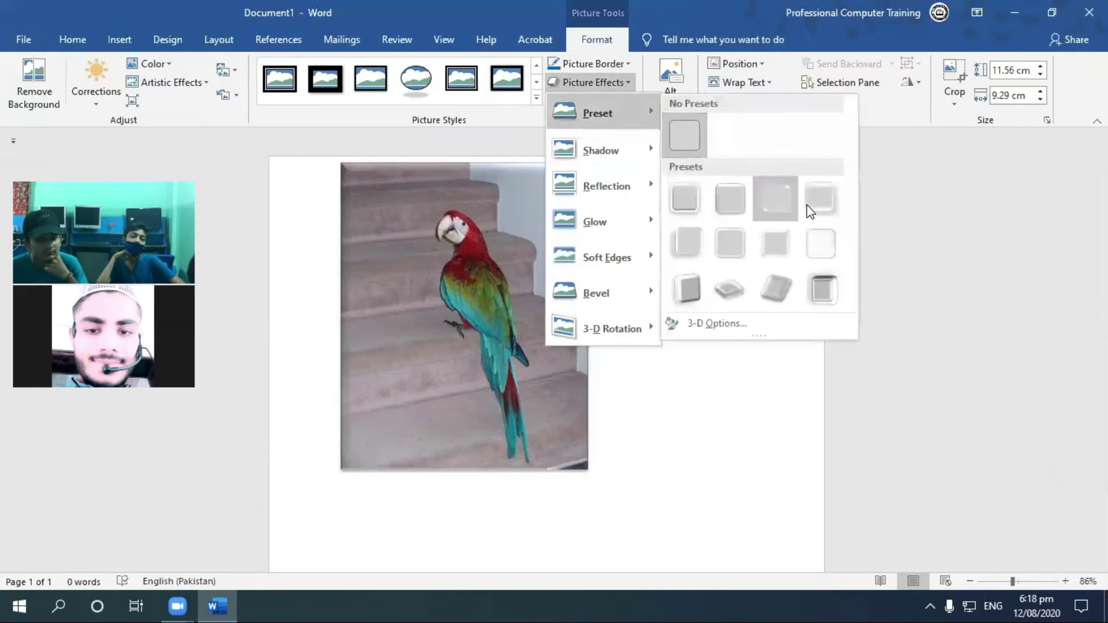
left_click(606, 84)
left_click(611, 85)
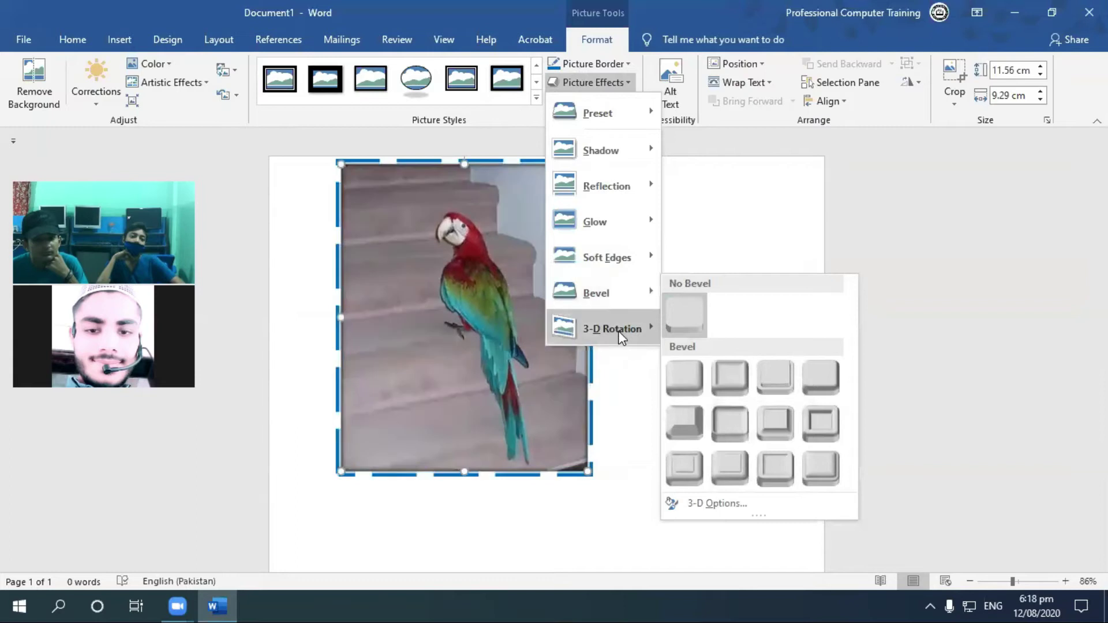
mouse_move(612, 328)
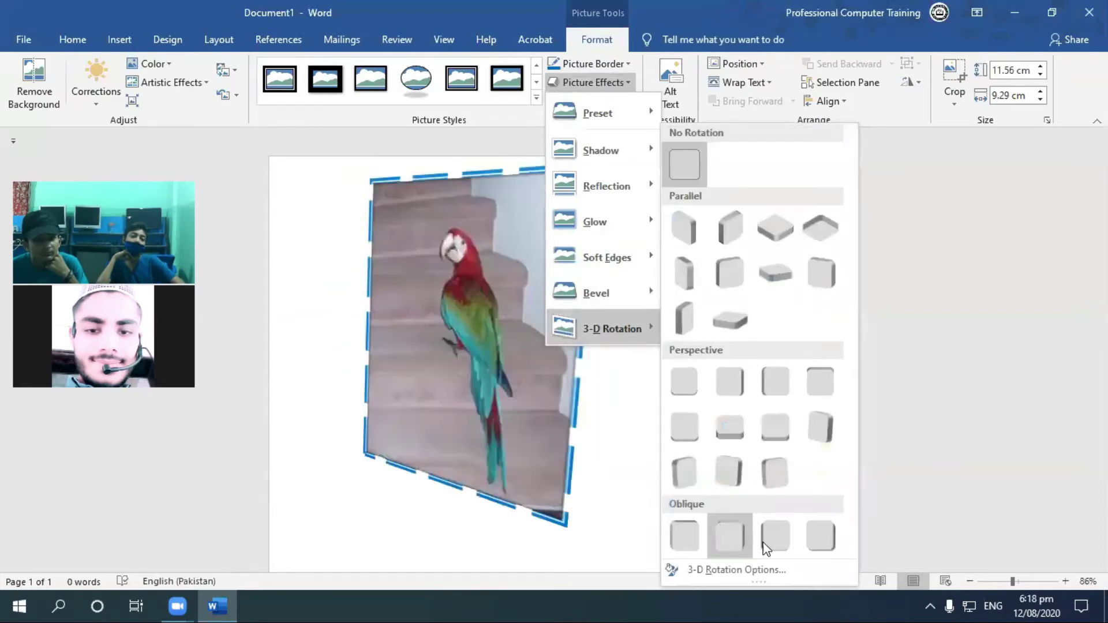
left_click(692, 288)
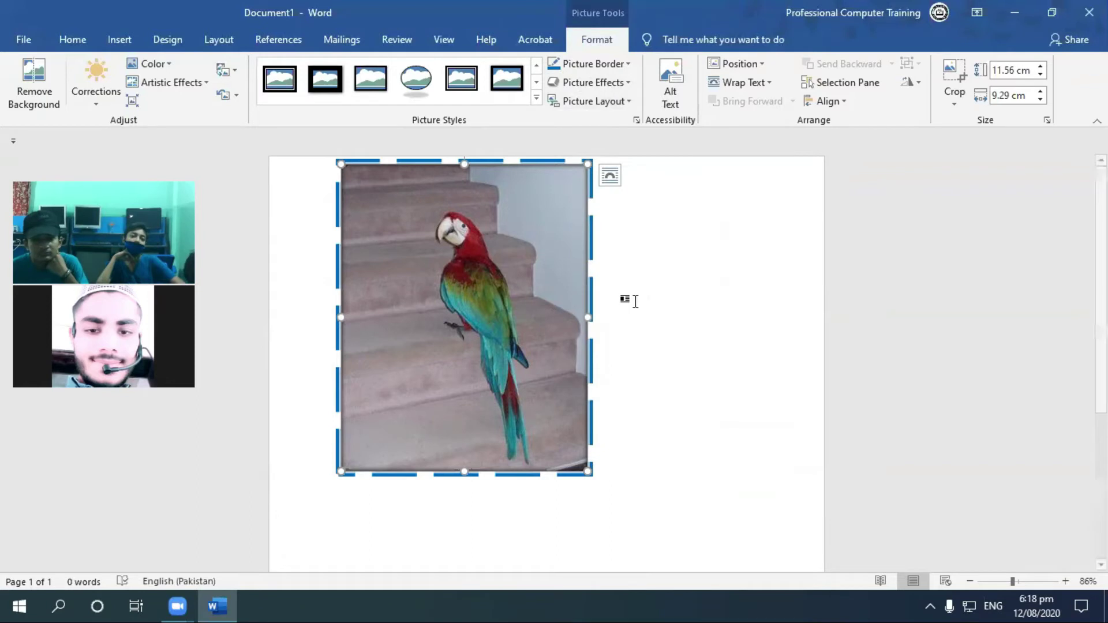
left_click(632, 99)
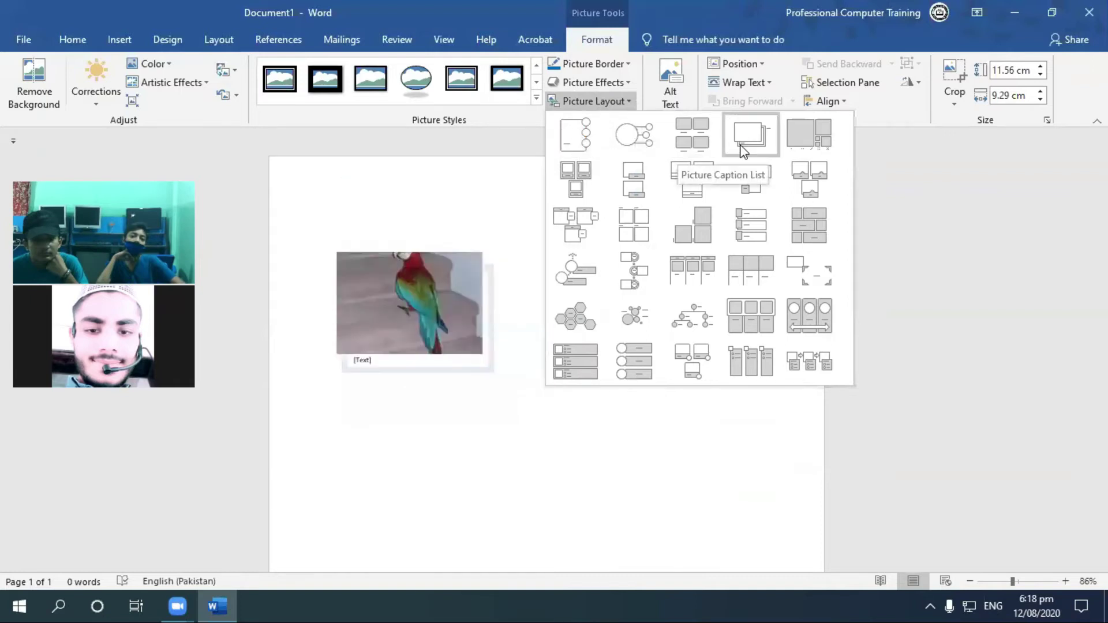
Convert the parrot photo to the Titled Picture Blocks layout with the title 'Parrot'
left_click(596, 229)
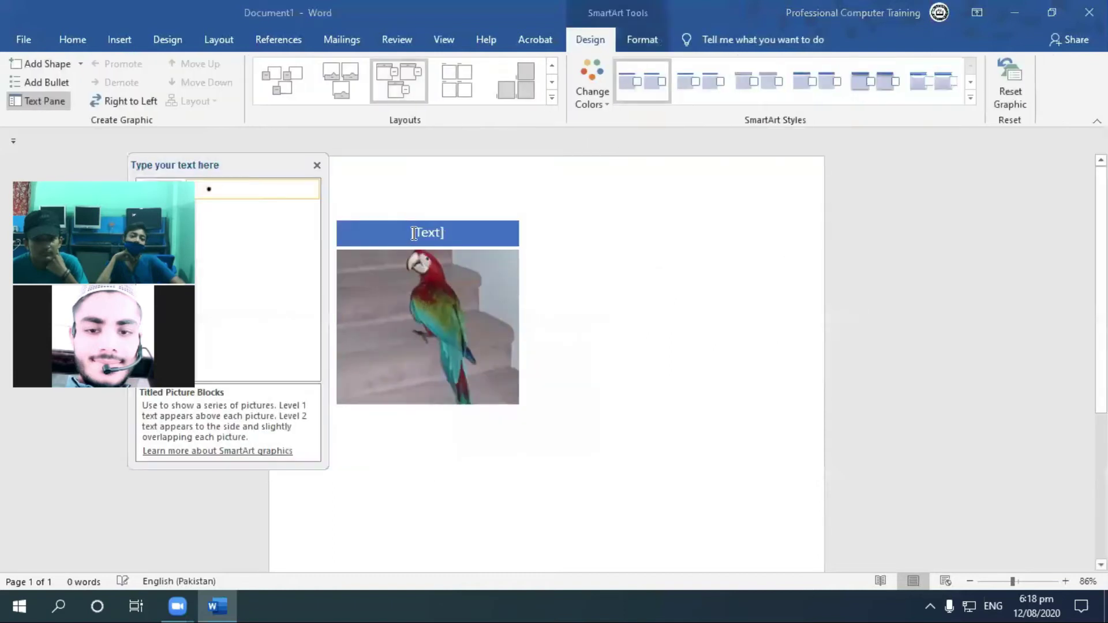
left_click(472, 246)
type("Parrot")
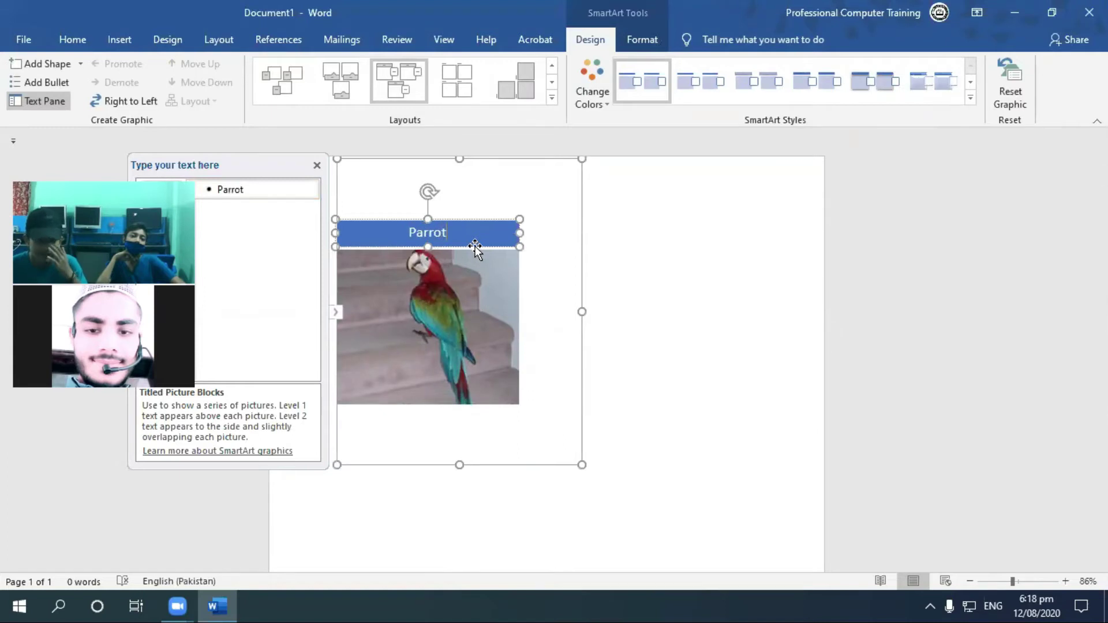
left_click(658, 310)
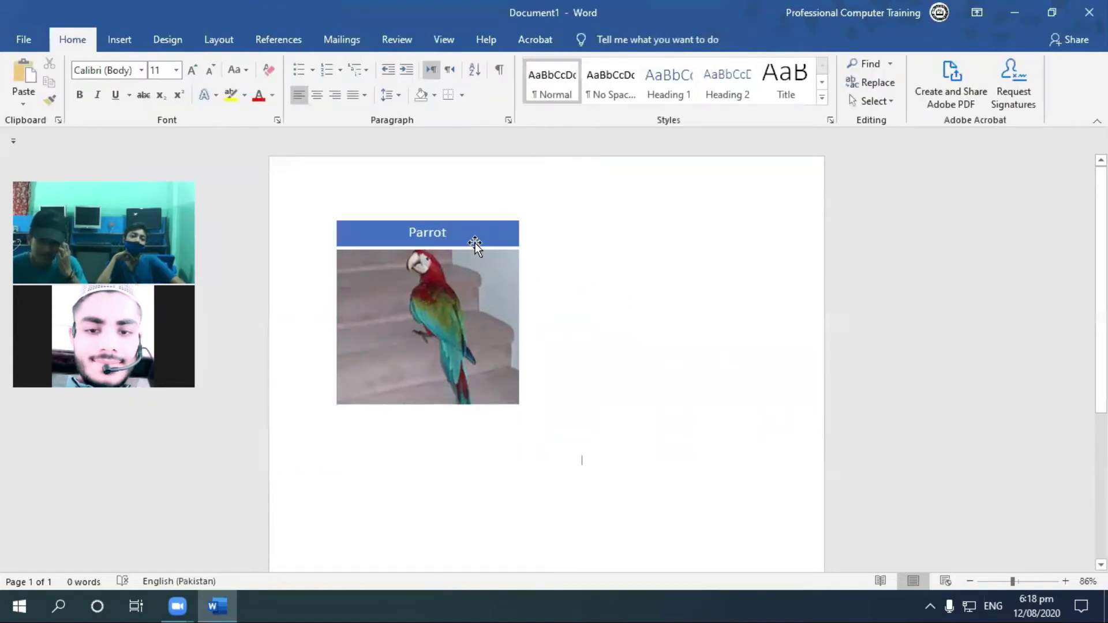
left_click(475, 242)
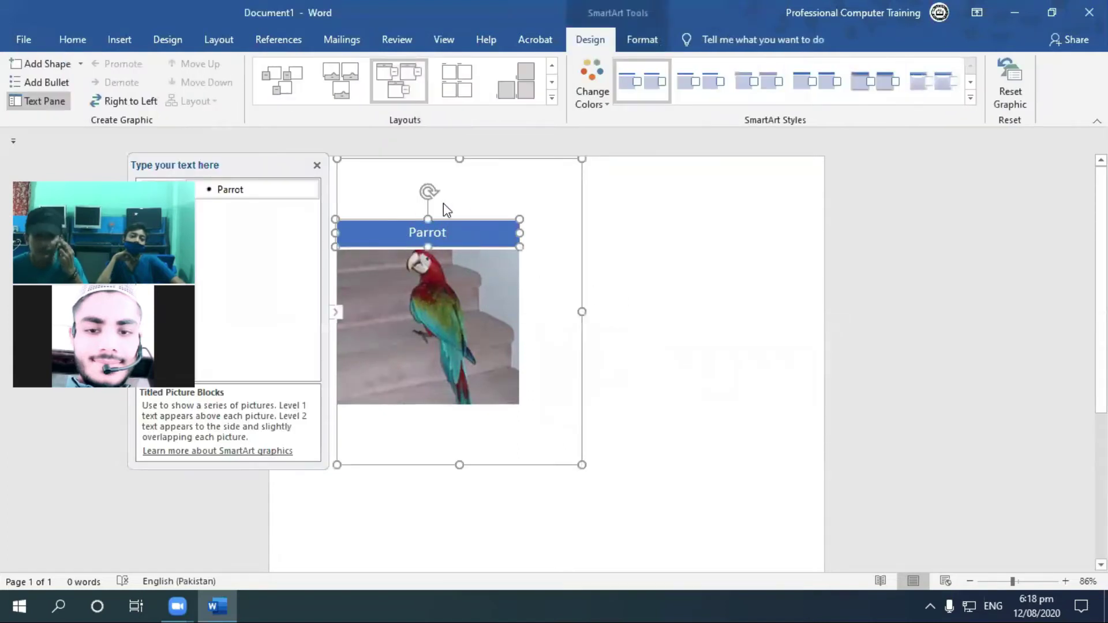
left_click(600, 163)
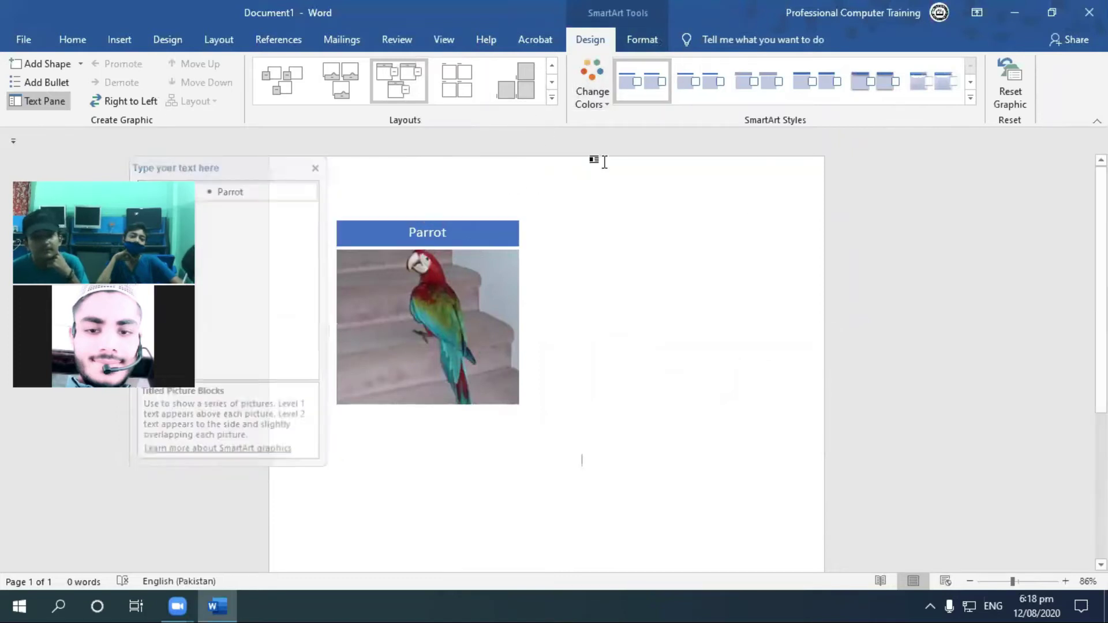
left_click(483, 282)
left_click(682, 34)
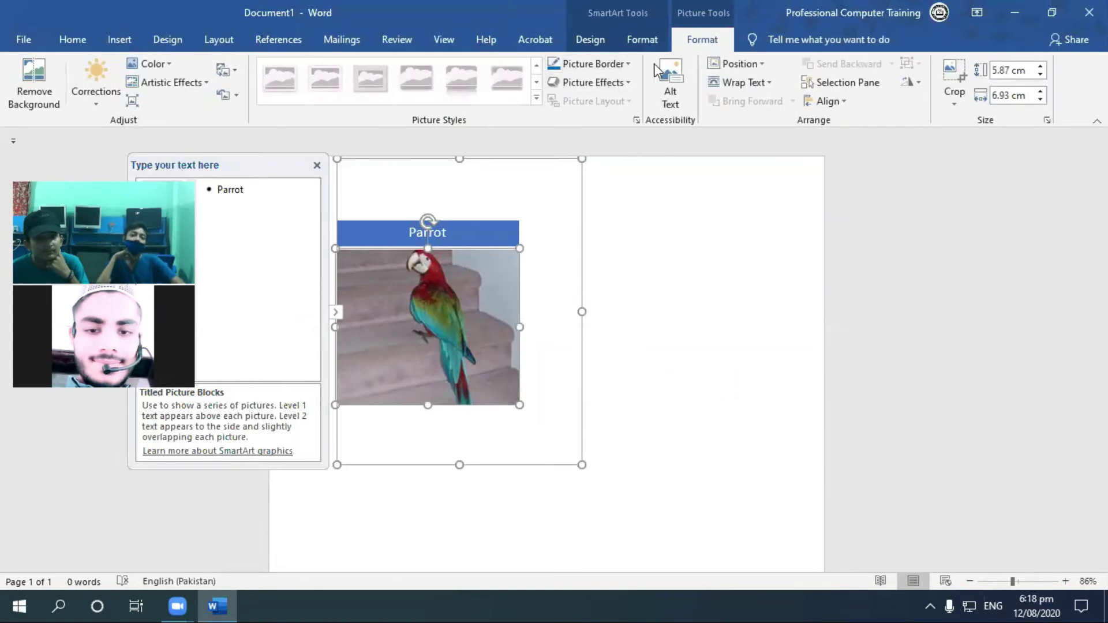
Open the Alt Text panel for the parrot photo inside the picture block
left_click(673, 100)
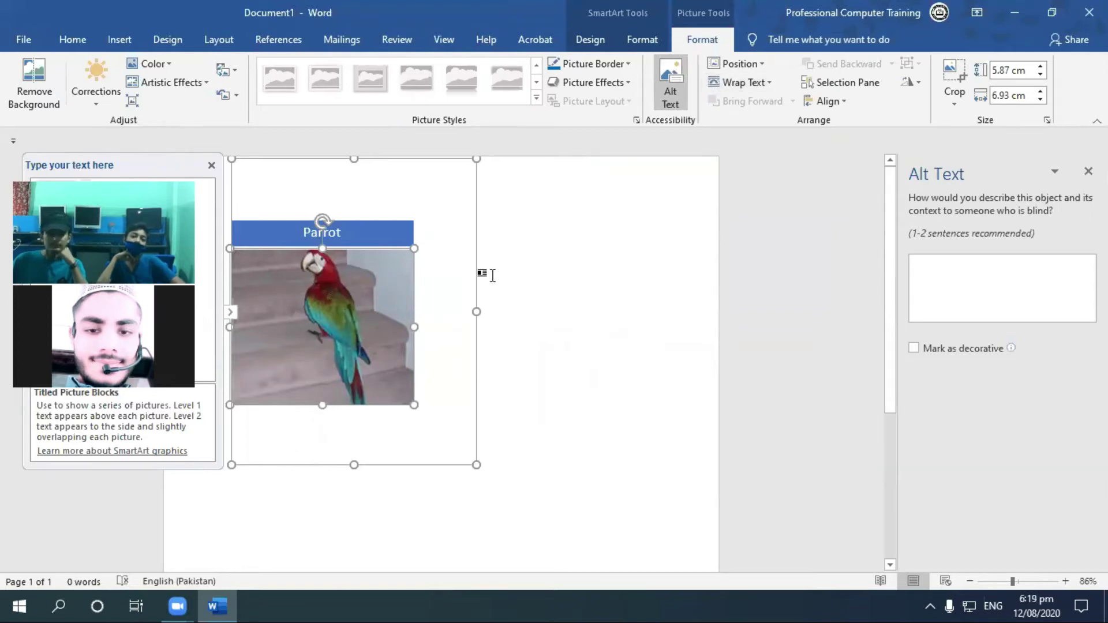
left_click(985, 309)
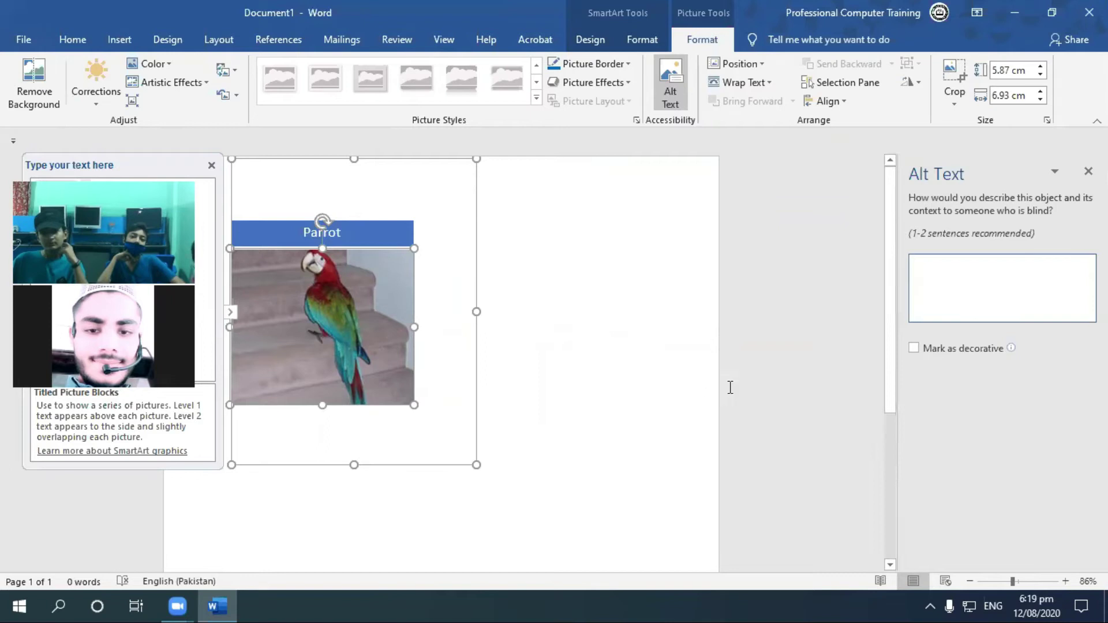
left_click(597, 306)
left_click(379, 310)
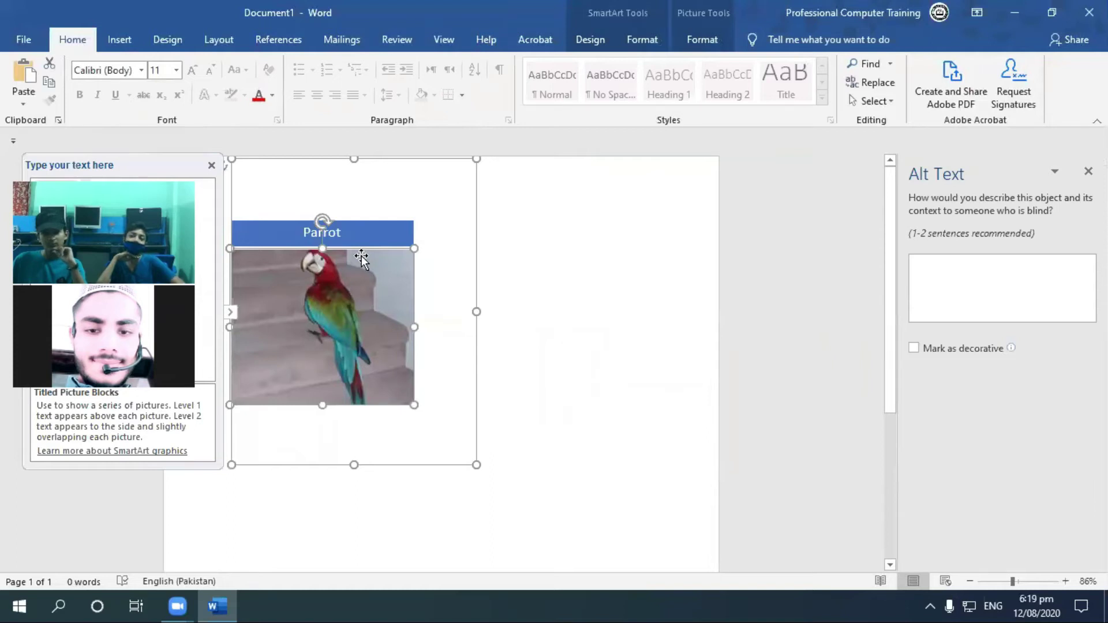
left_click(945, 290)
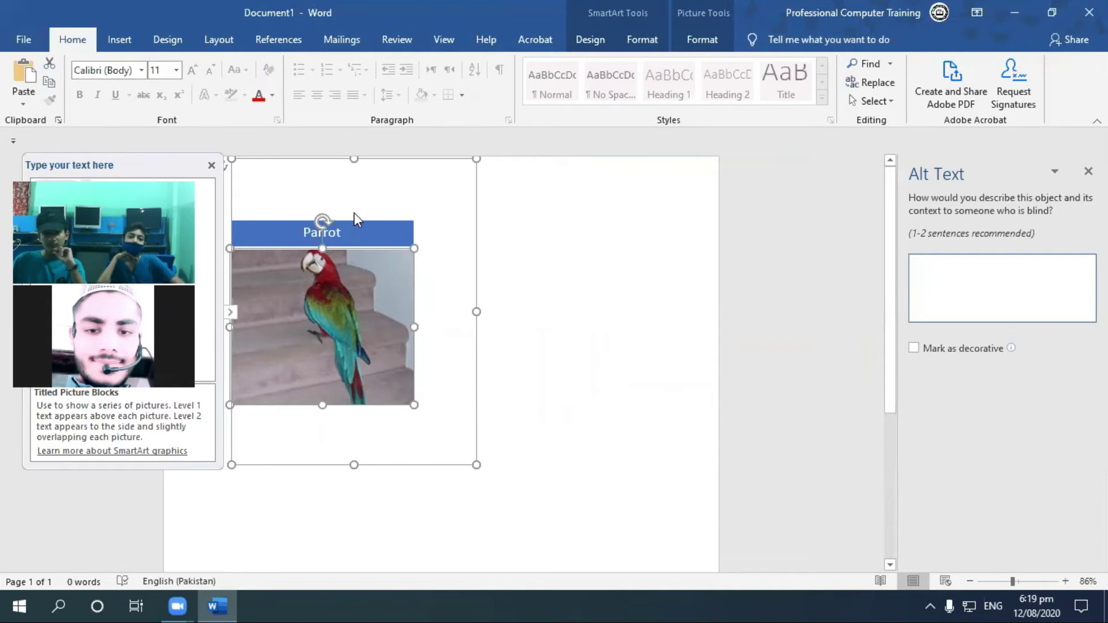
Delete the parrot photo, the Parrot title placeholder and the empty SmartArt frame
left_click(310, 284)
key("Delete")
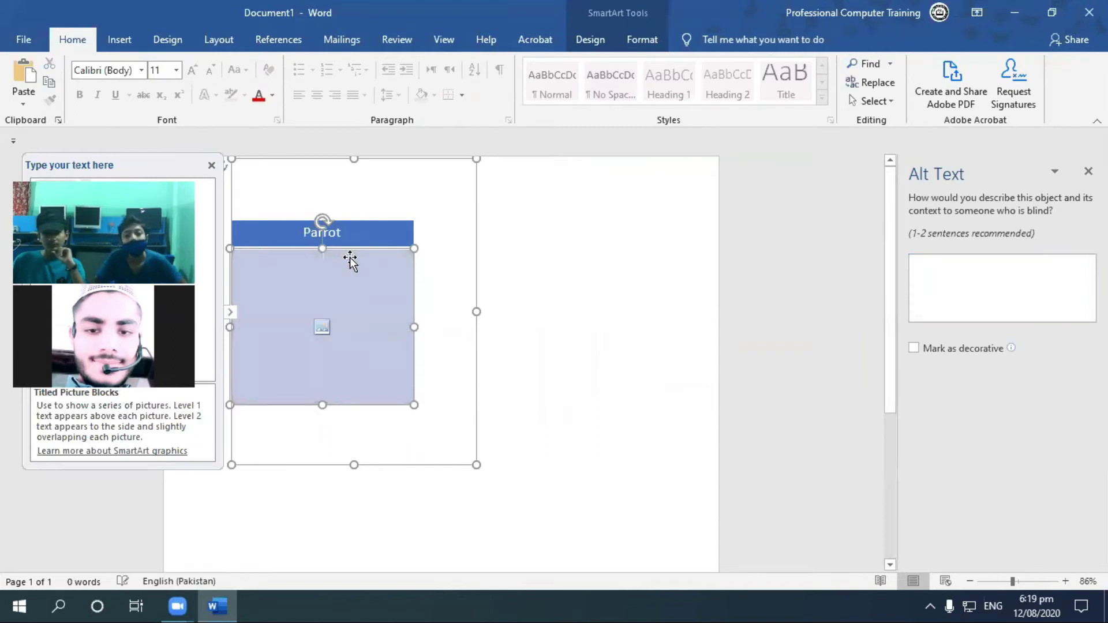
left_click(405, 234)
key("Delete")
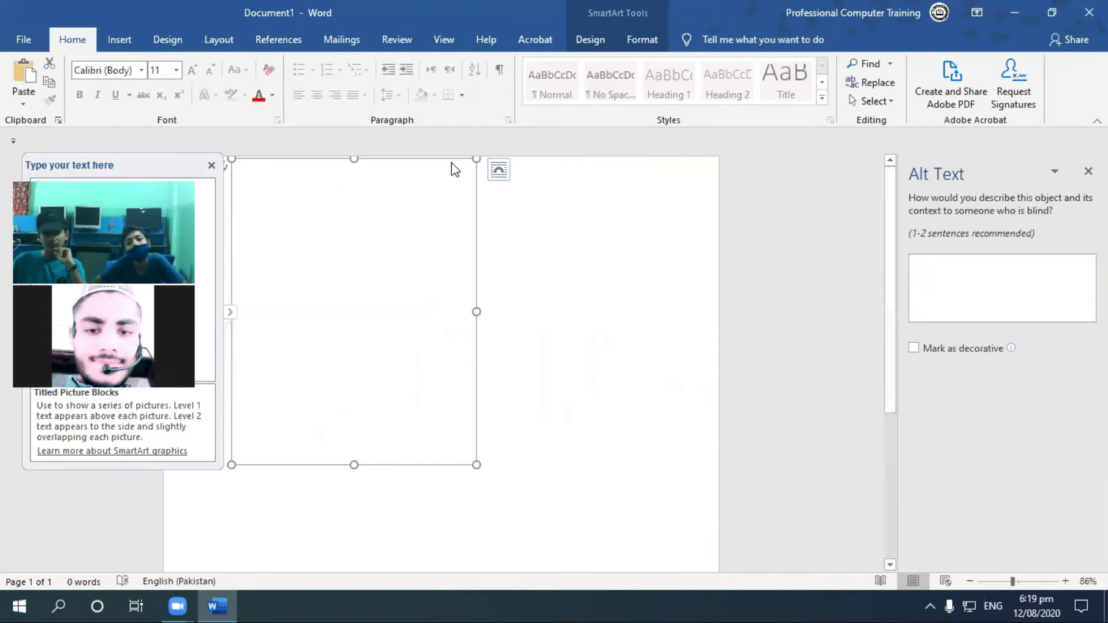
left_click(450, 164)
key("Delete")
Start inserting a picture from this device and select the parrot image file
left_click(119, 39)
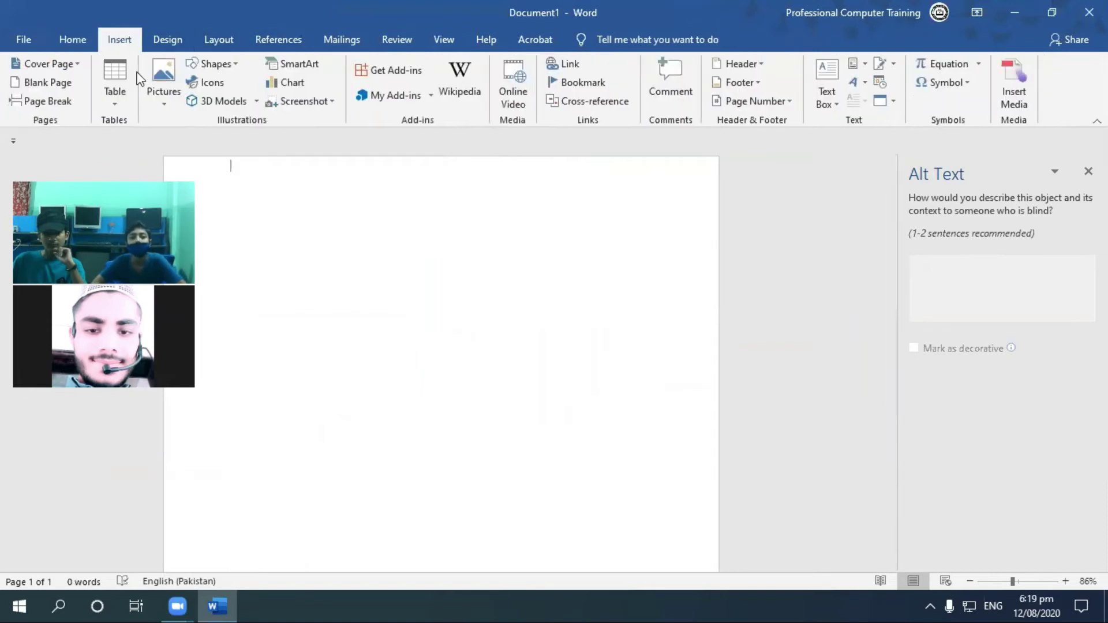
left_click(175, 79)
left_click(193, 147)
left_click(691, 267)
Insert the parrot picture and shrink it to about 7.43 cm by 5.97 cm
double_click(691, 268)
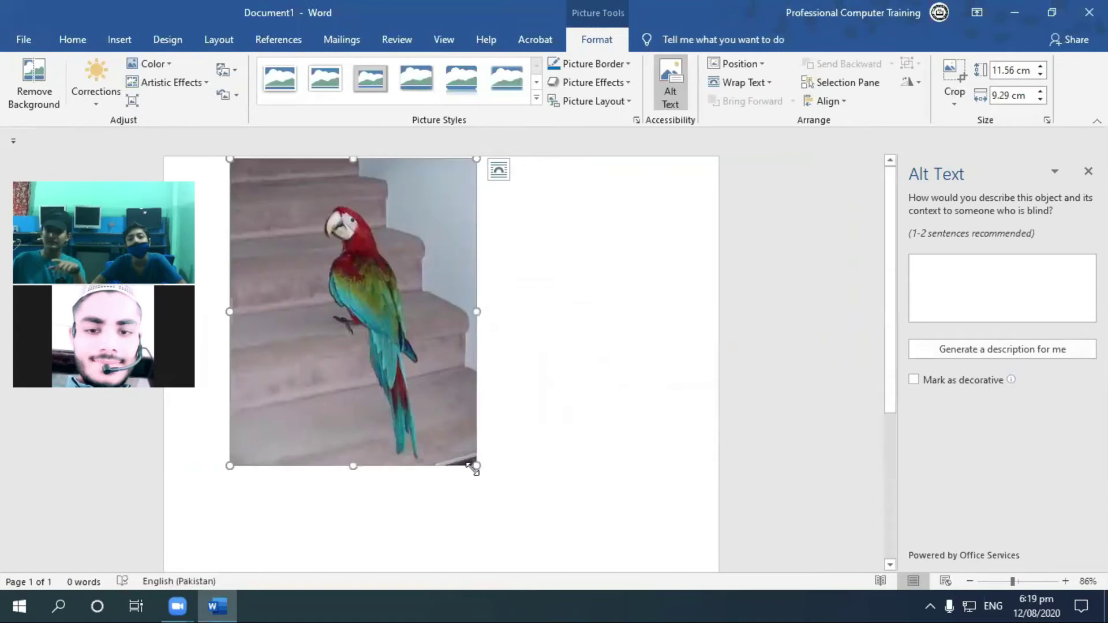
left_click_drag(476, 465, 463, 448)
left_click_drag(427, 386, 389, 356)
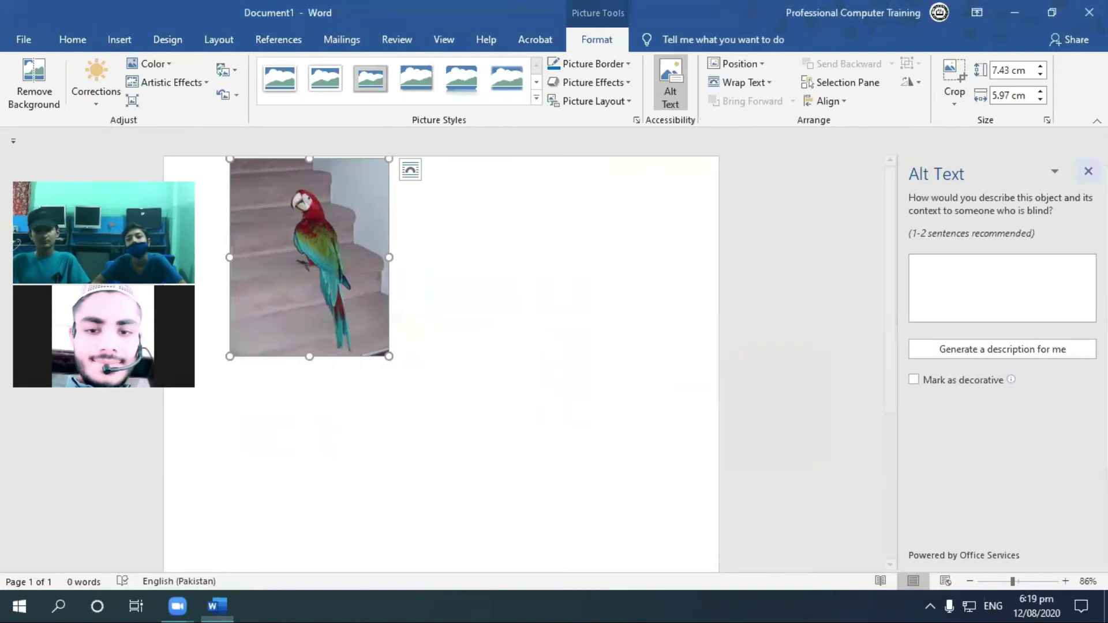
Generate the alt text 'A colorful bird perched on top of a building' and paste it below
left_click(1088, 172)
left_click(670, 82)
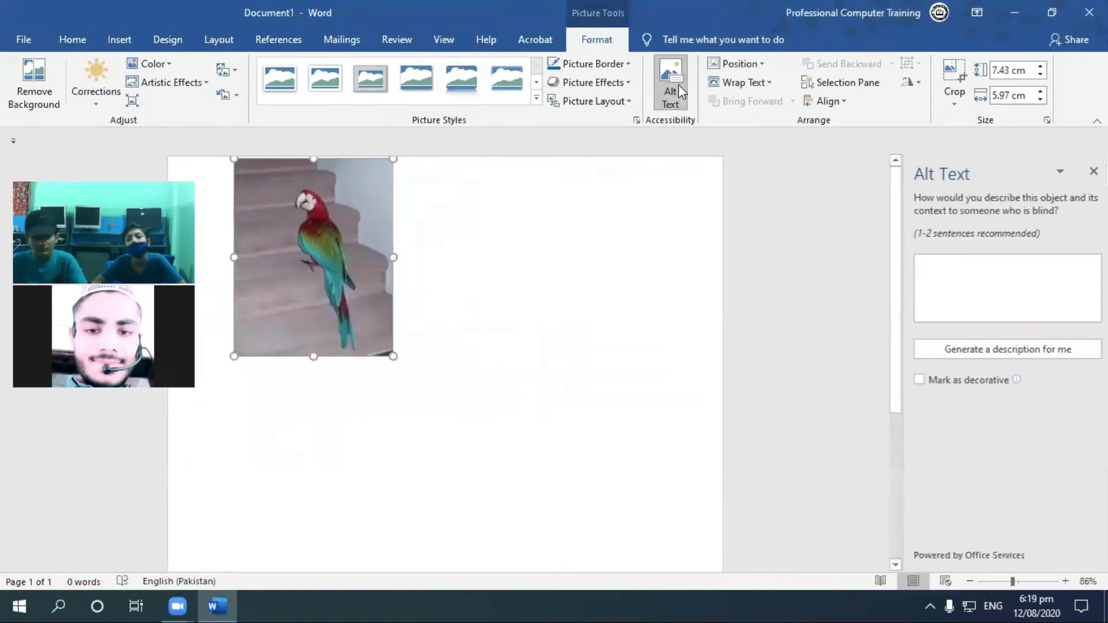
left_click(1026, 349)
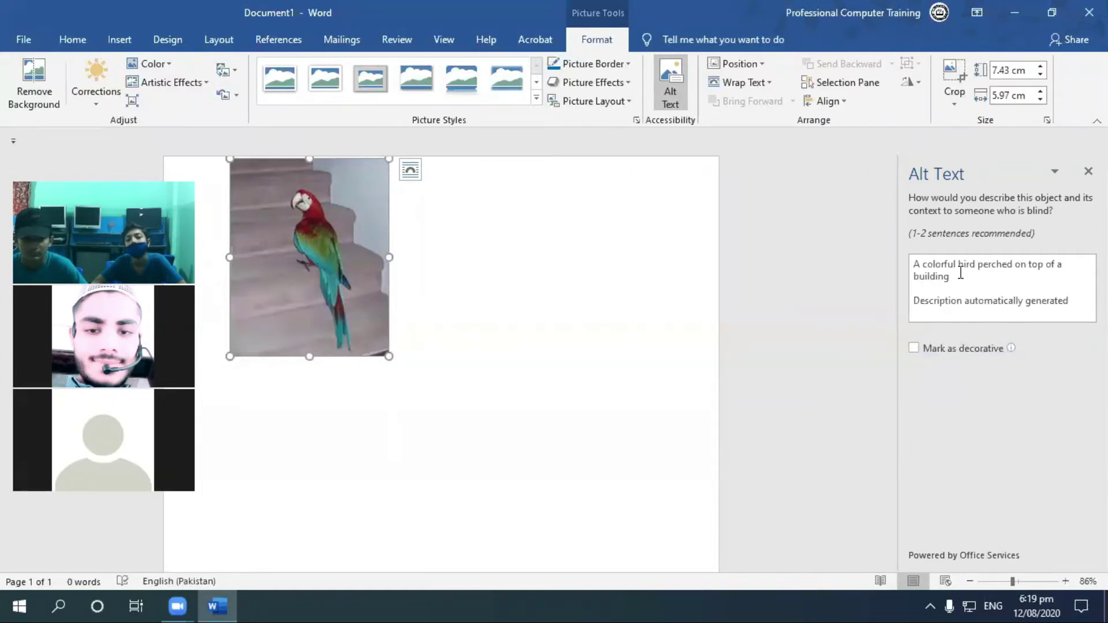
left_click_drag(1008, 285, 917, 266)
mouse_move(510, 330)
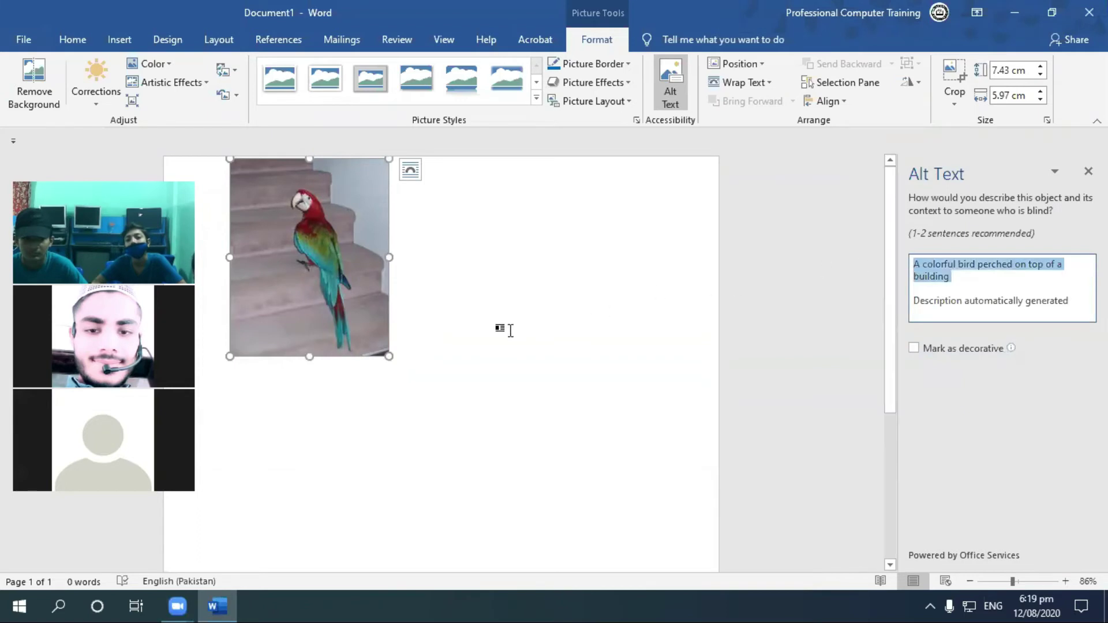
left_click(267, 400)
type("A colorful bird perched on top of a building")
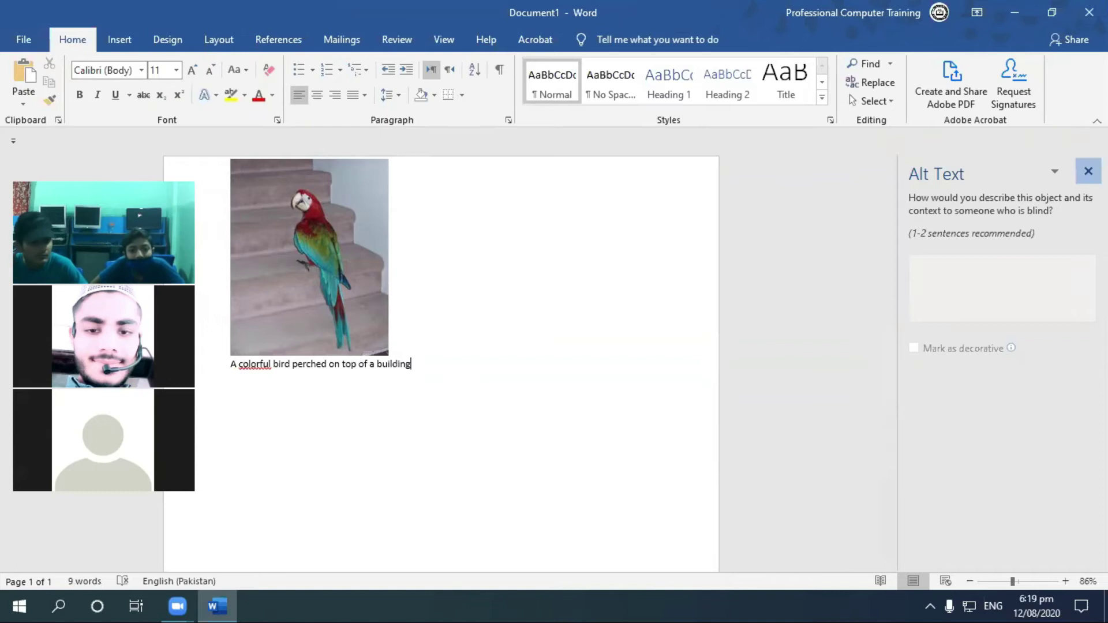
Delete the pasted description line, leaving only the parrot picture on the page
left_click(1089, 171)
left_click(468, 222)
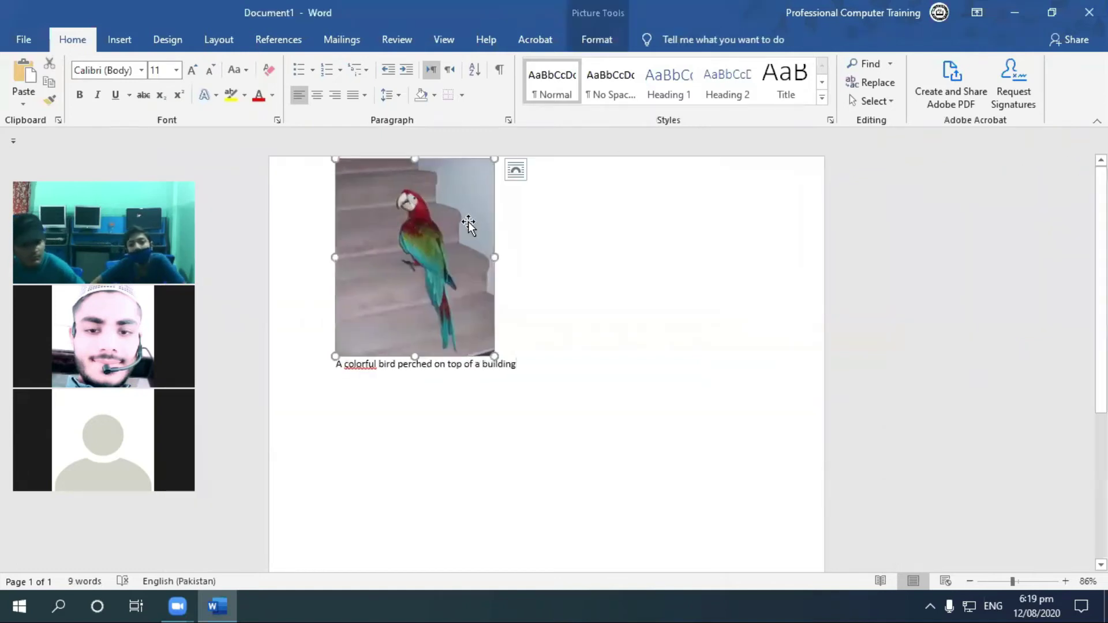
left_click_drag(521, 365, 249, 371)
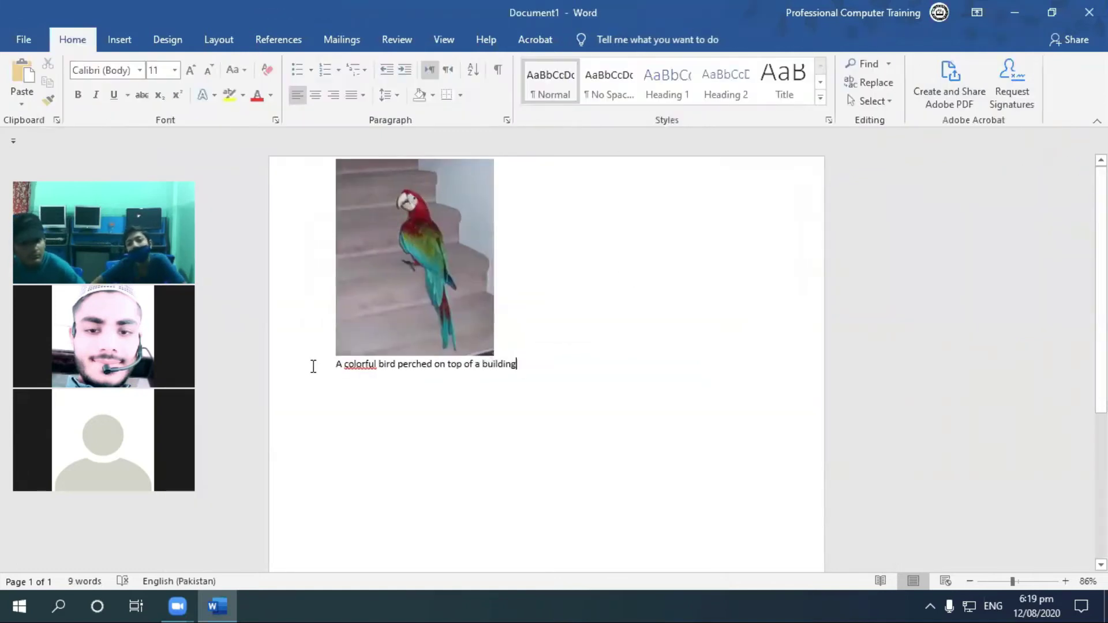
key("Delete")
left_click(421, 216)
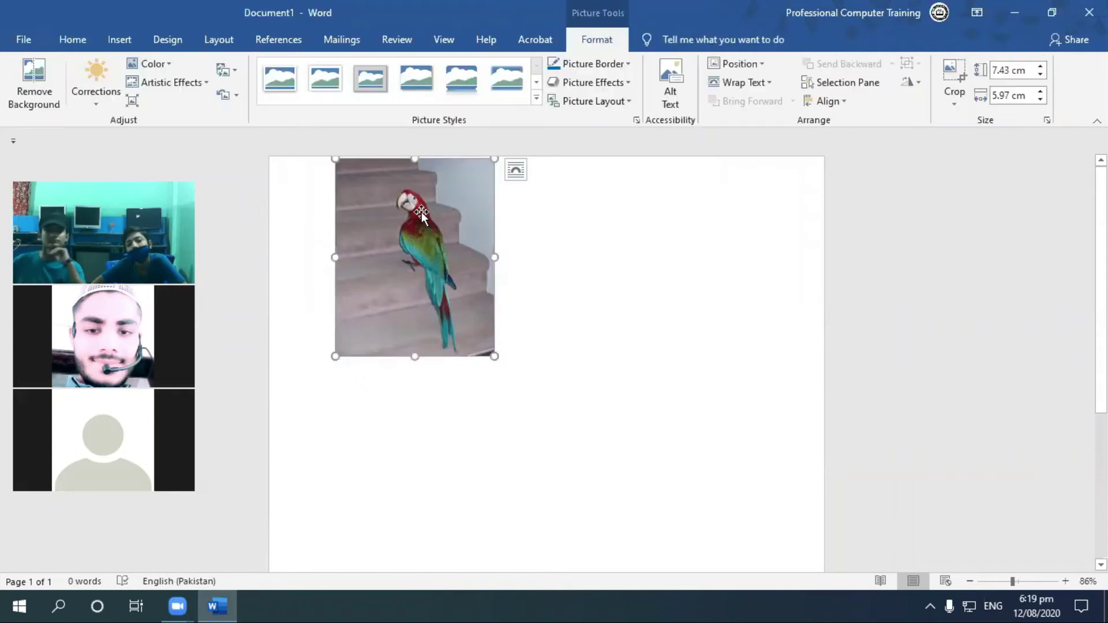
Close the Position gallery without applying a position, then delete the parrot picture
key("alt+j")
key("p")
key("p")
key("o")
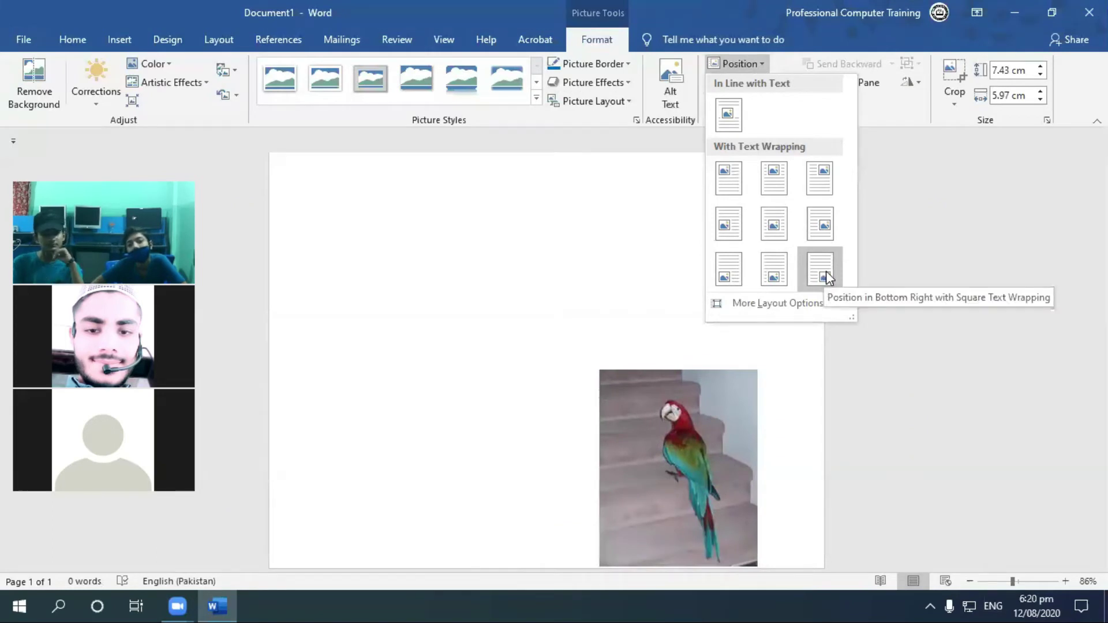
key("Escape")
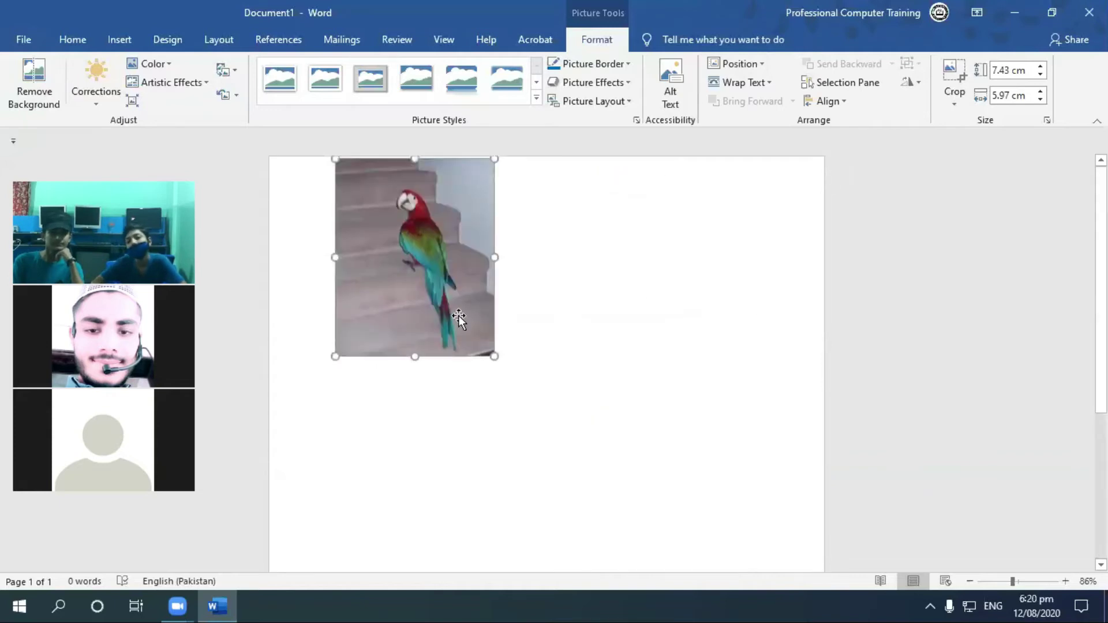
key("Delete")
Insert the white two-horse picture from this device and drag it around the page
left_click(120, 39)
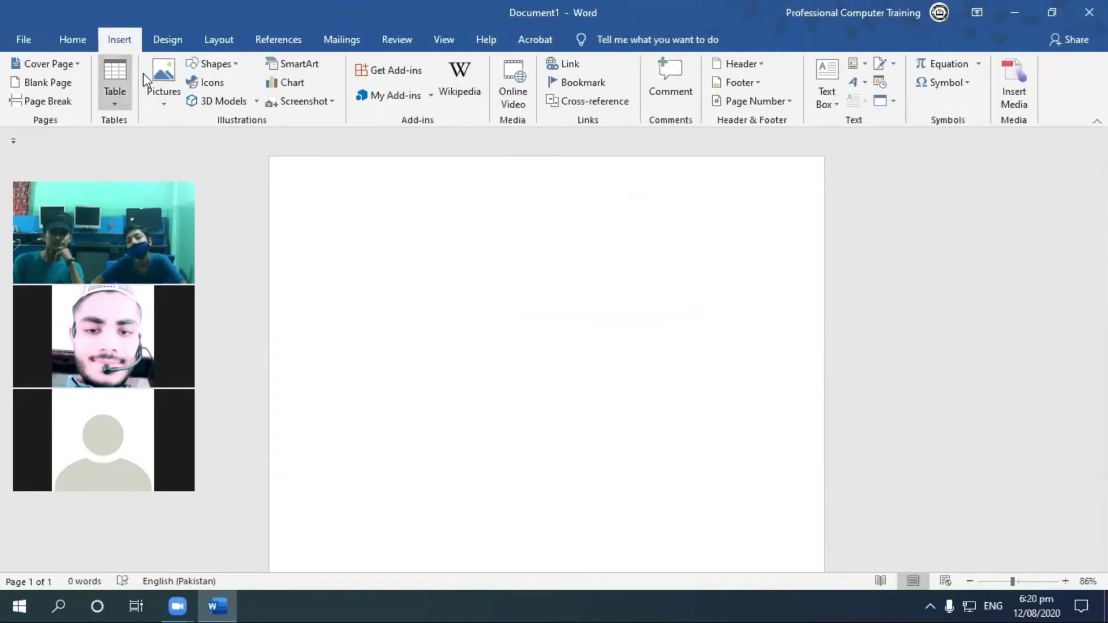
left_click(163, 81)
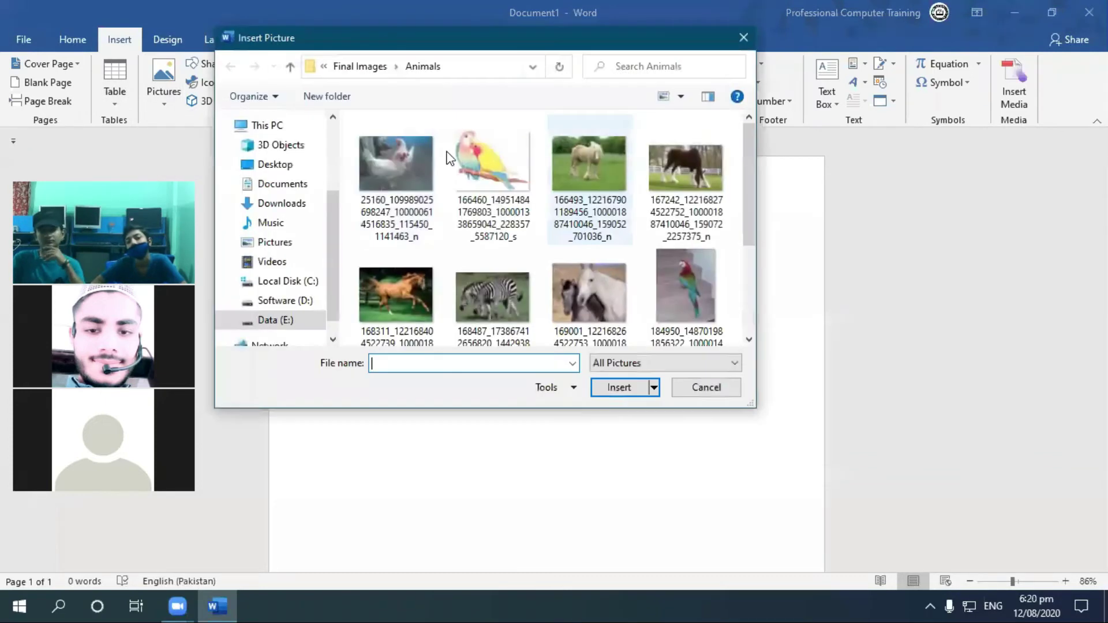
left_click(614, 271)
double_click(614, 272)
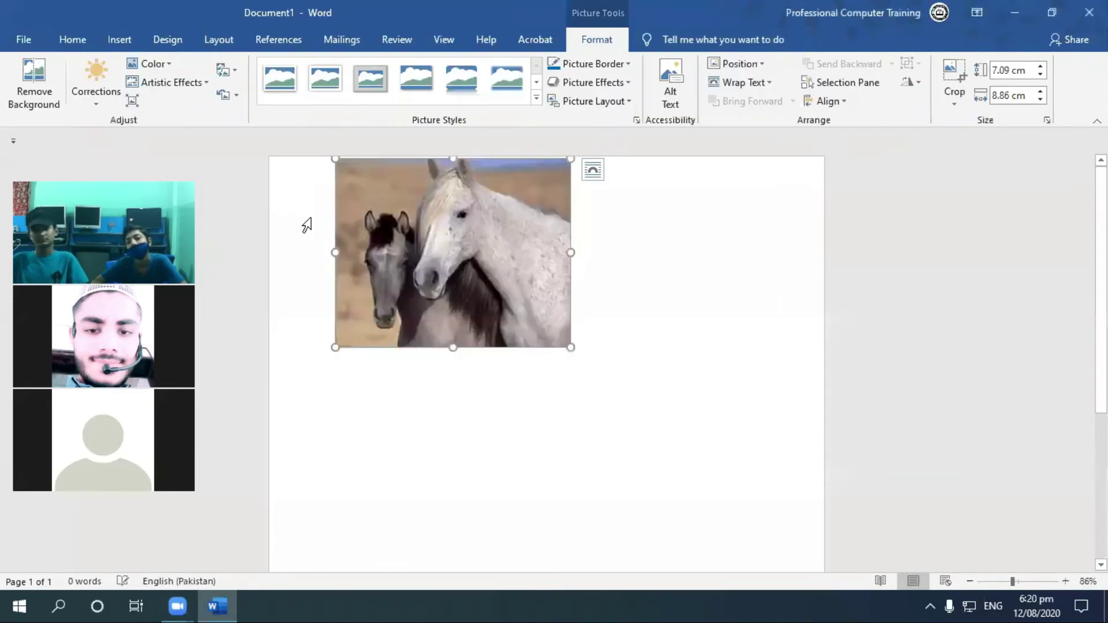
key("Return")
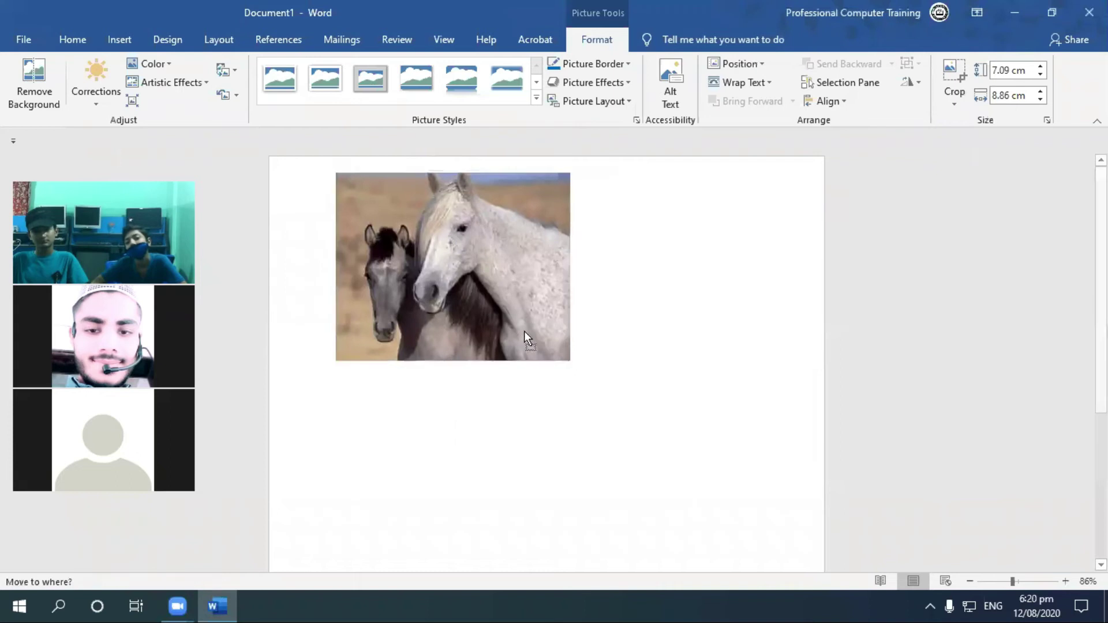
left_click_drag(564, 334, 442, 261)
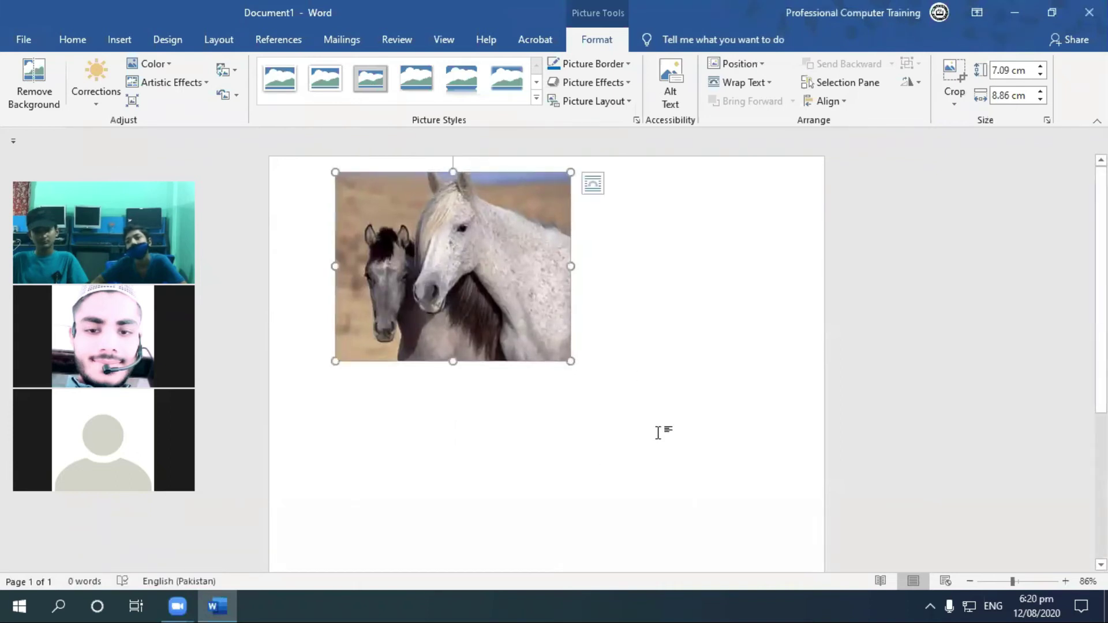
mouse_move(525, 311)
left_mouse_down()
mouse_move(850, 489)
mouse_move(781, 425)
left_mouse_up()
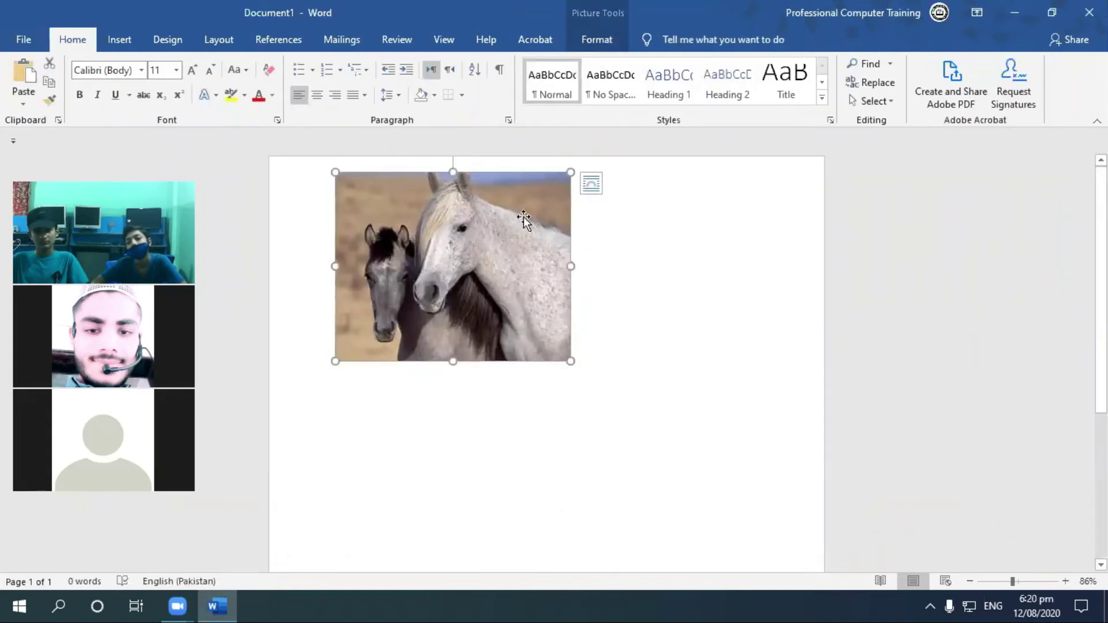
Give the horse picture Square text wrapping, move it lower, then delete it
left_click(604, 46)
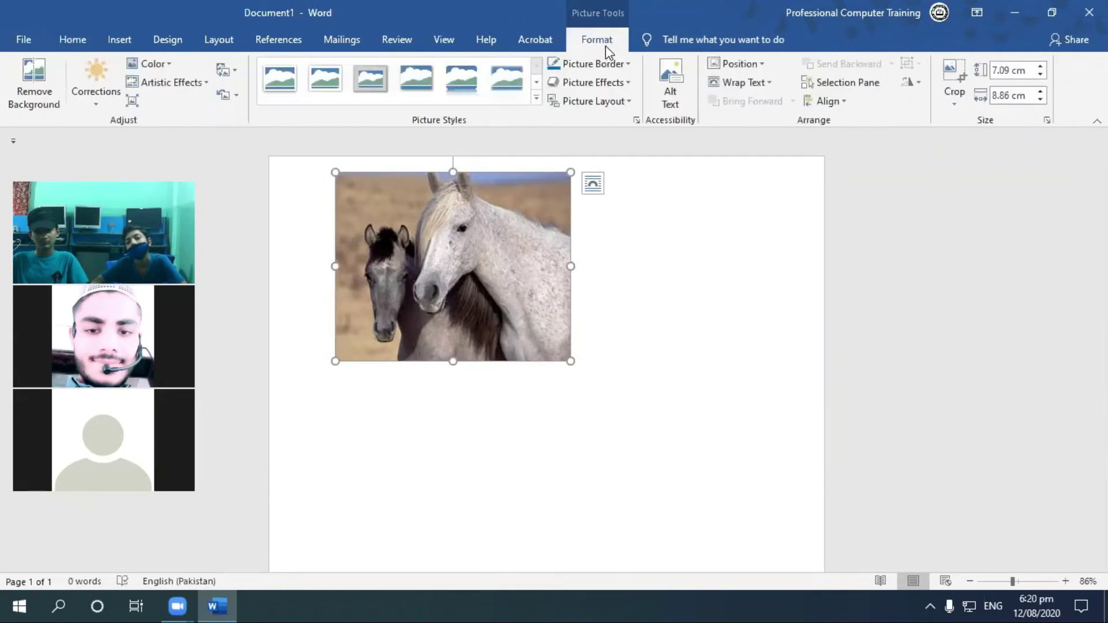
left_click(760, 81)
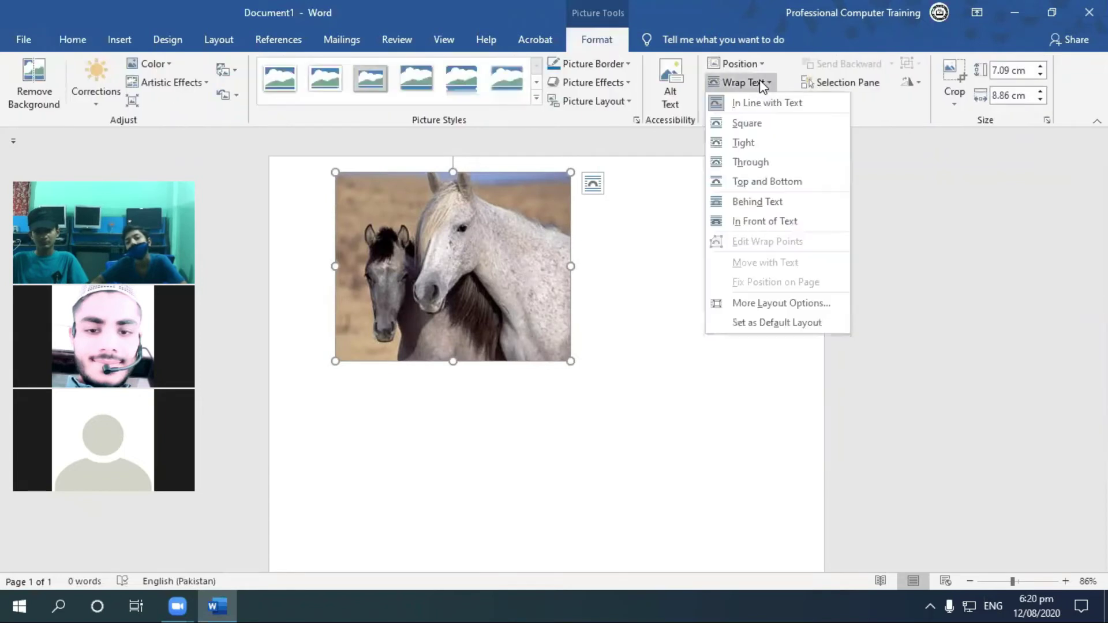
left_click(782, 125)
left_click_drag(491, 265, 531, 420)
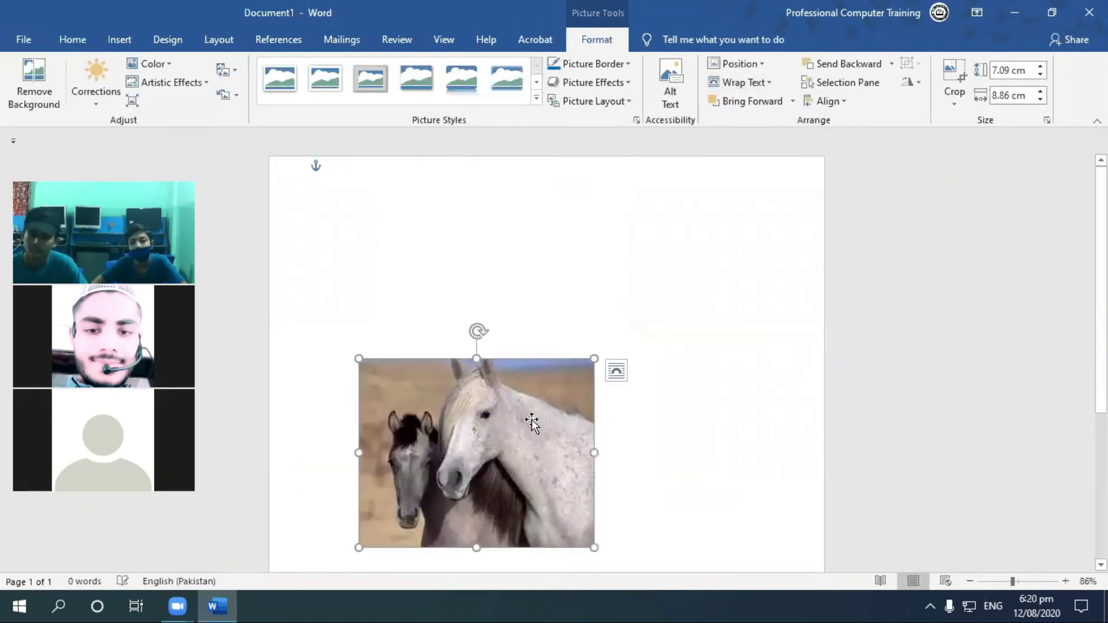
key("Delete")
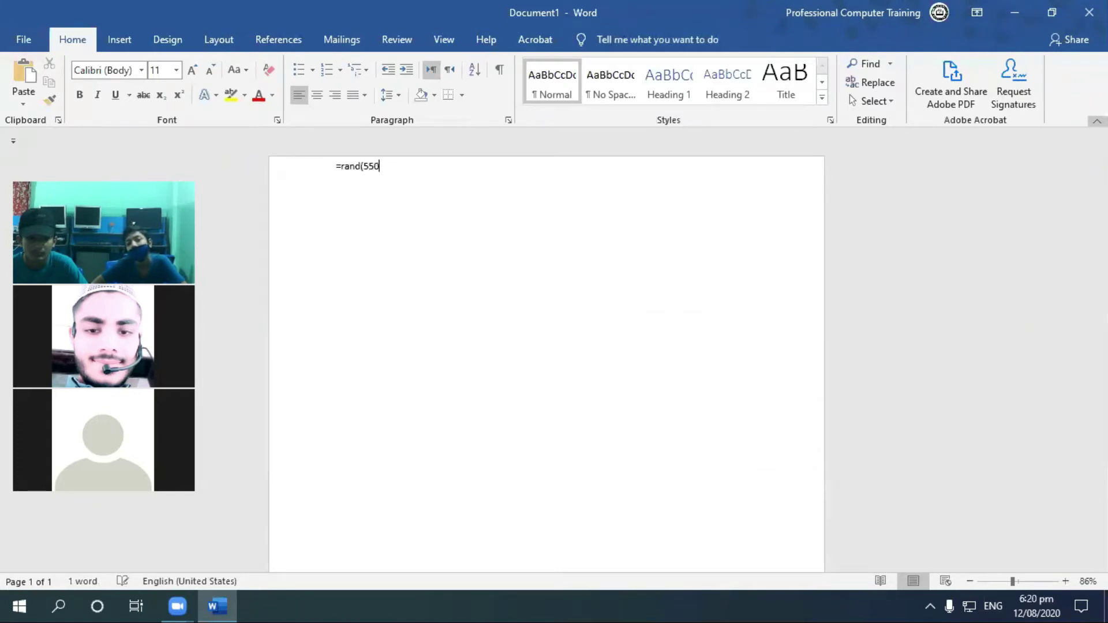
Finish the =rand() formula so it expands into pages of sample text
type(")")
key("Return")
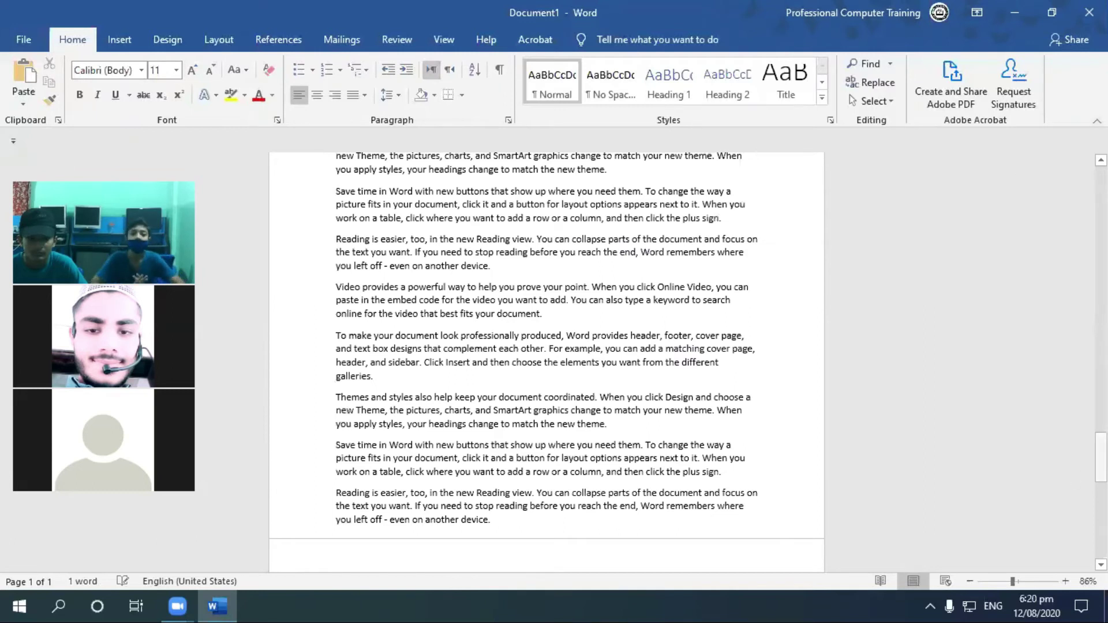
left_click_drag(1101, 455, 1101, 186)
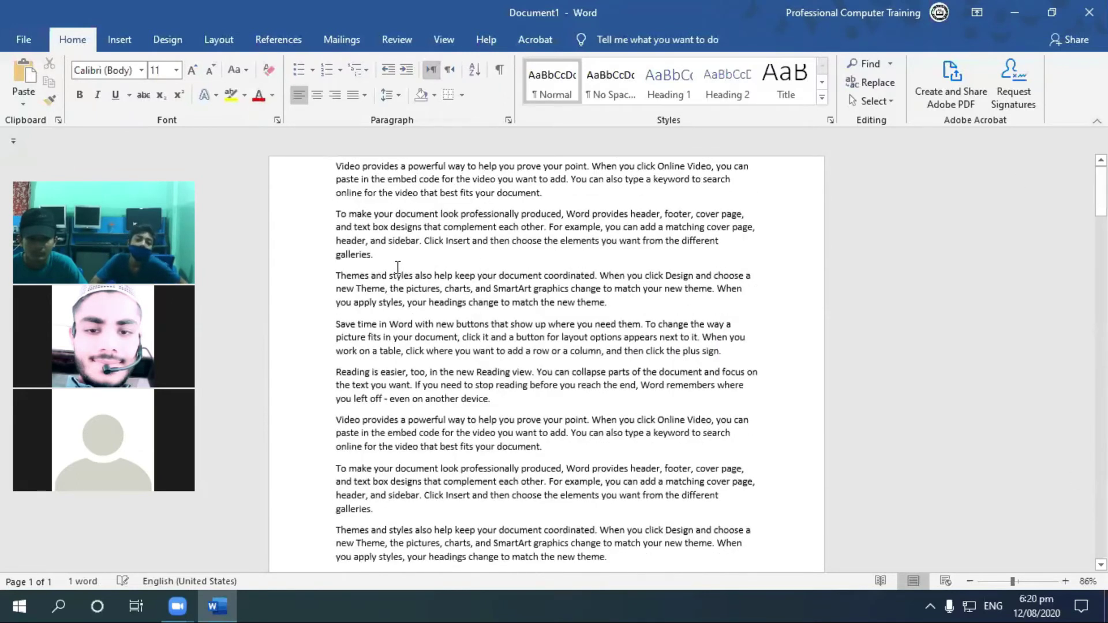
Insert the white dove picture from this device
left_click(119, 40)
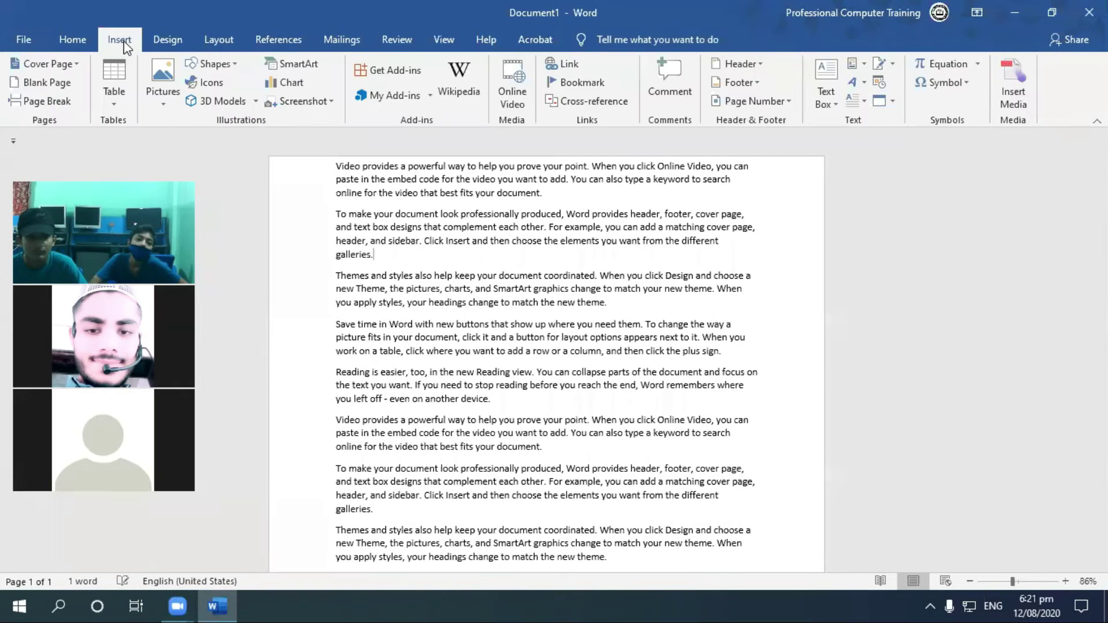
left_click(163, 92)
left_click(199, 141)
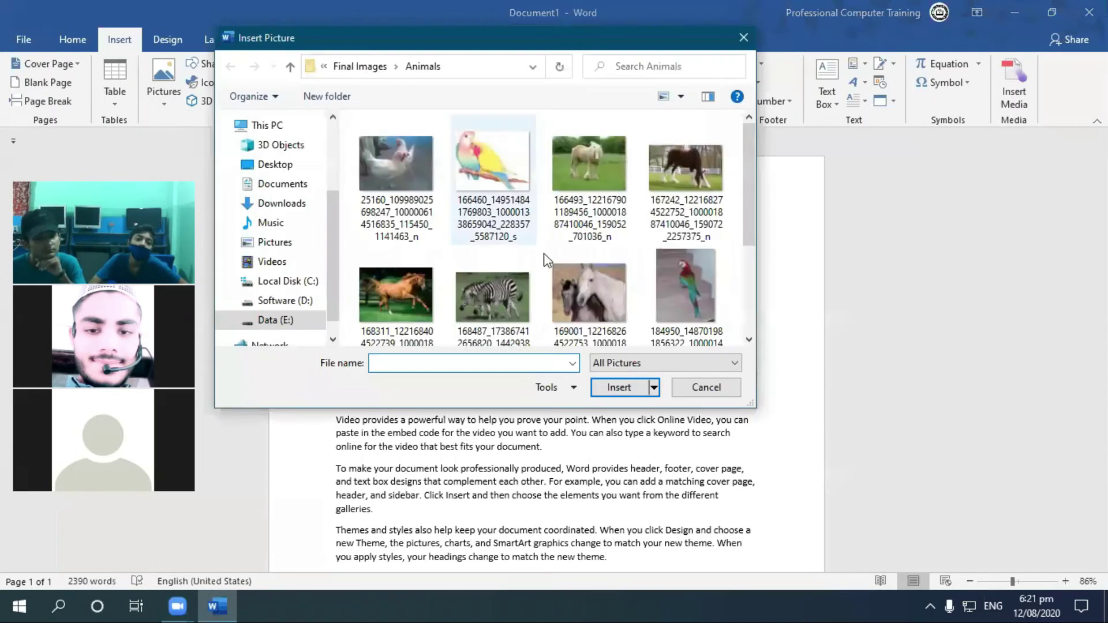
scroll(560, 292, "down", 2)
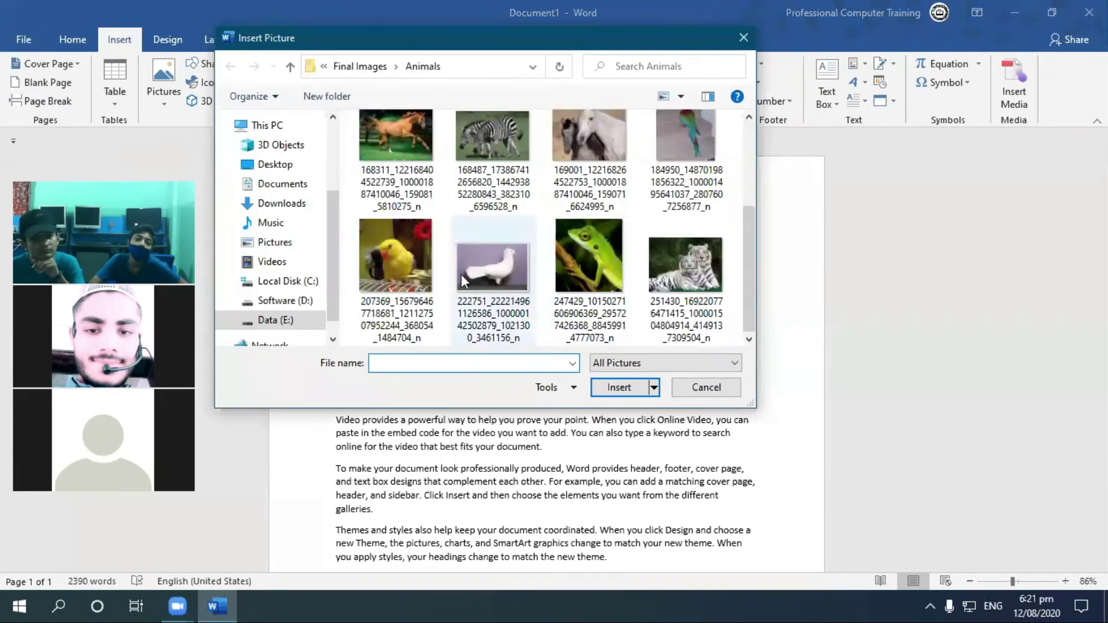
double_click(461, 275)
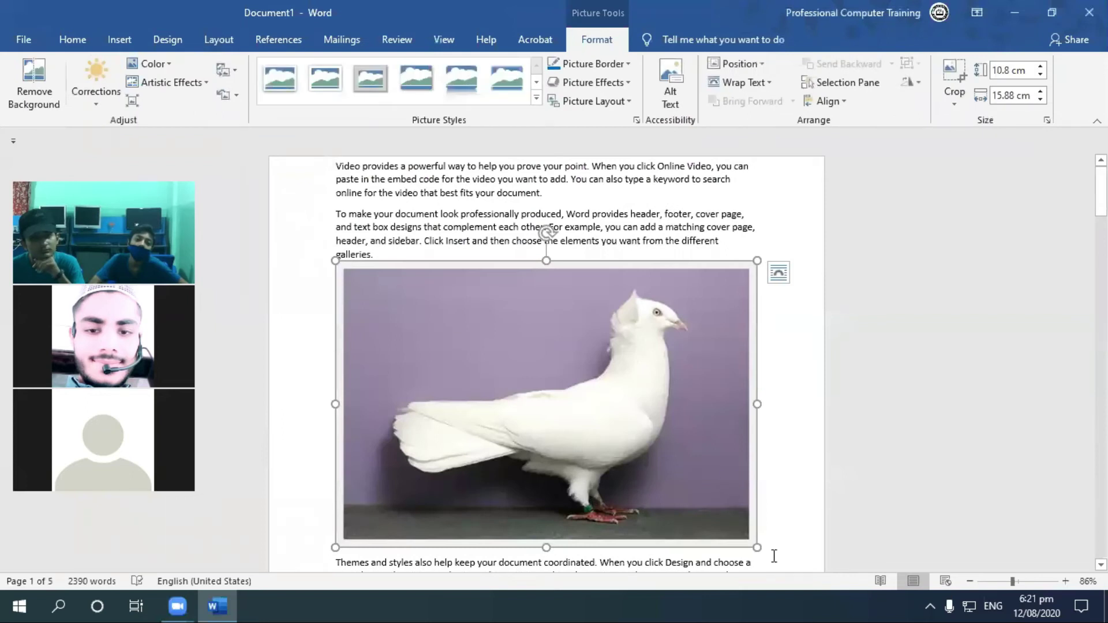
Resize the dove, wrap text squarely around it, and move it into the paragraph
mouse_move(757, 547)
left_mouse_down()
mouse_move(449, 317)
mouse_move(488, 326)
left_mouse_up()
left_click(742, 82)
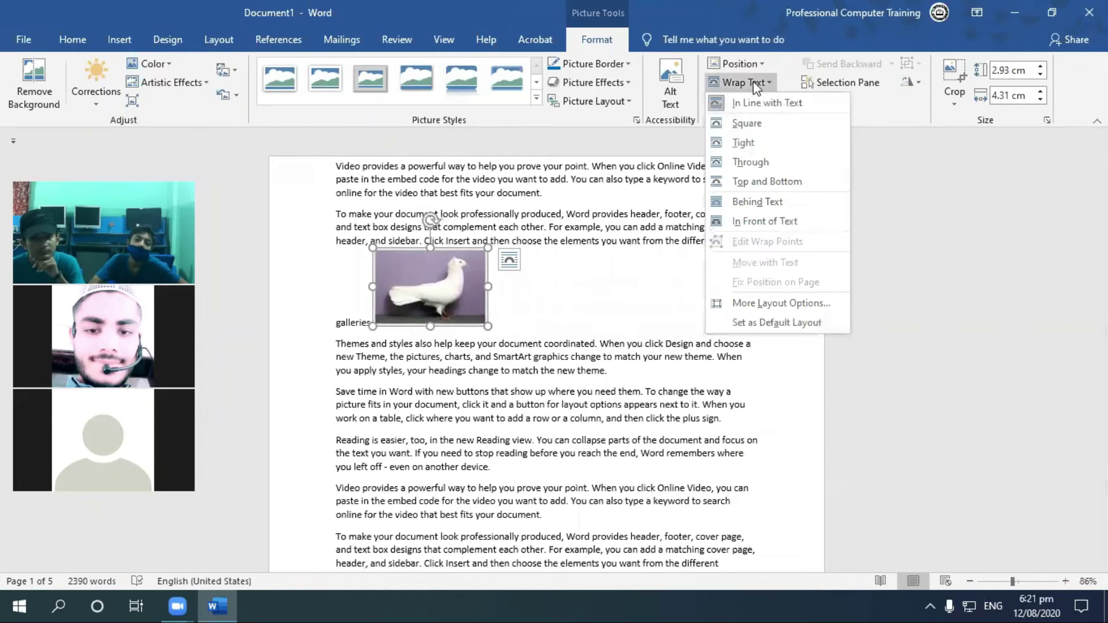
left_click_drag(488, 326, 556, 372)
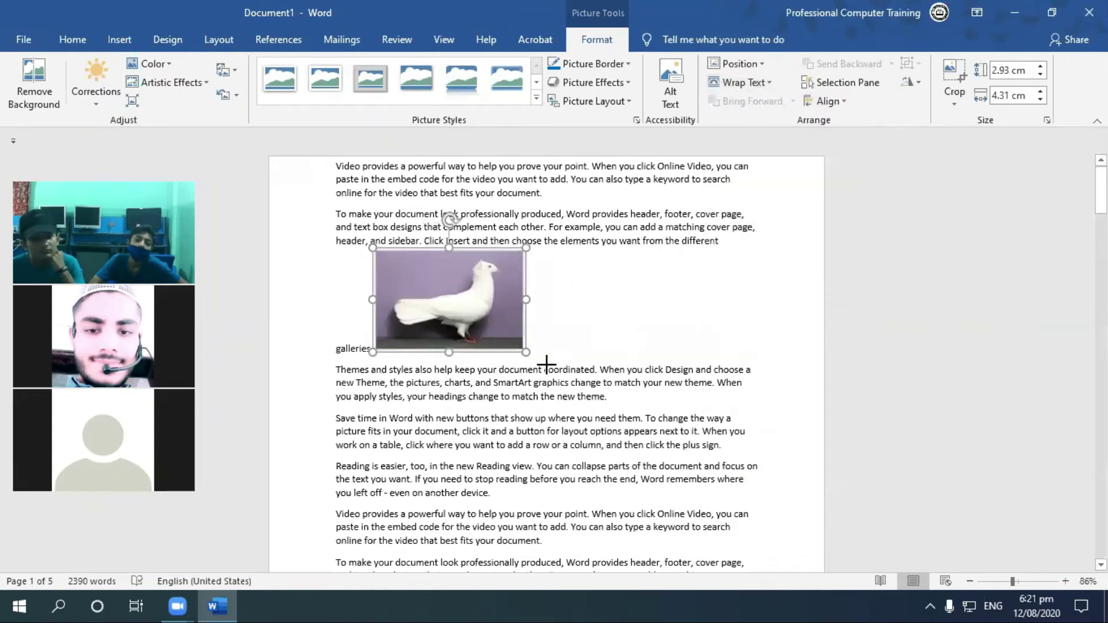
left_click(742, 82)
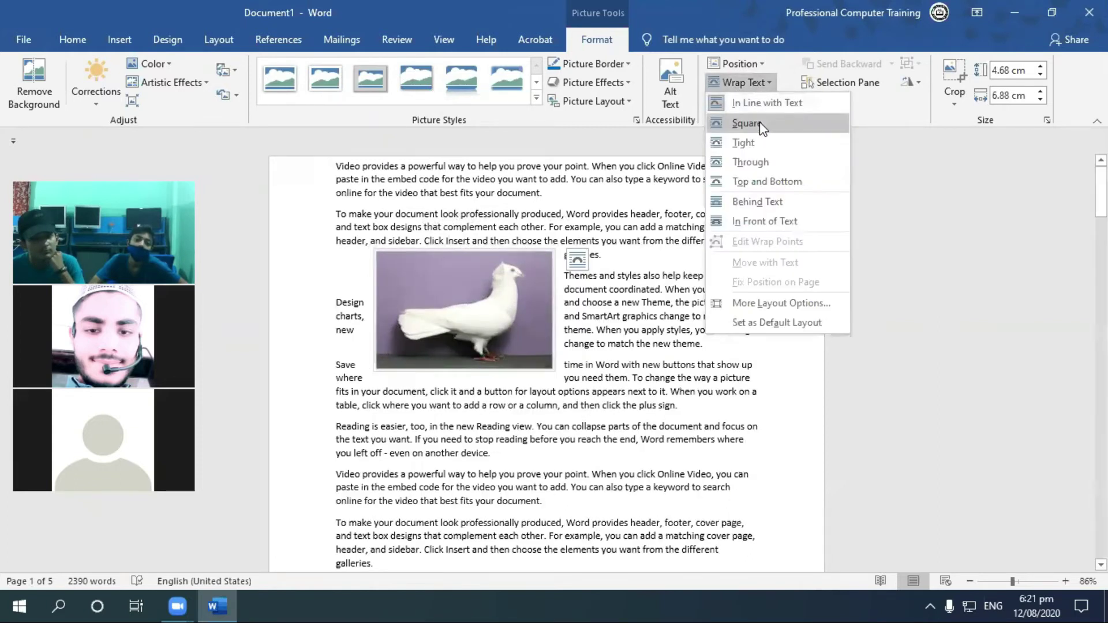
left_click(759, 122)
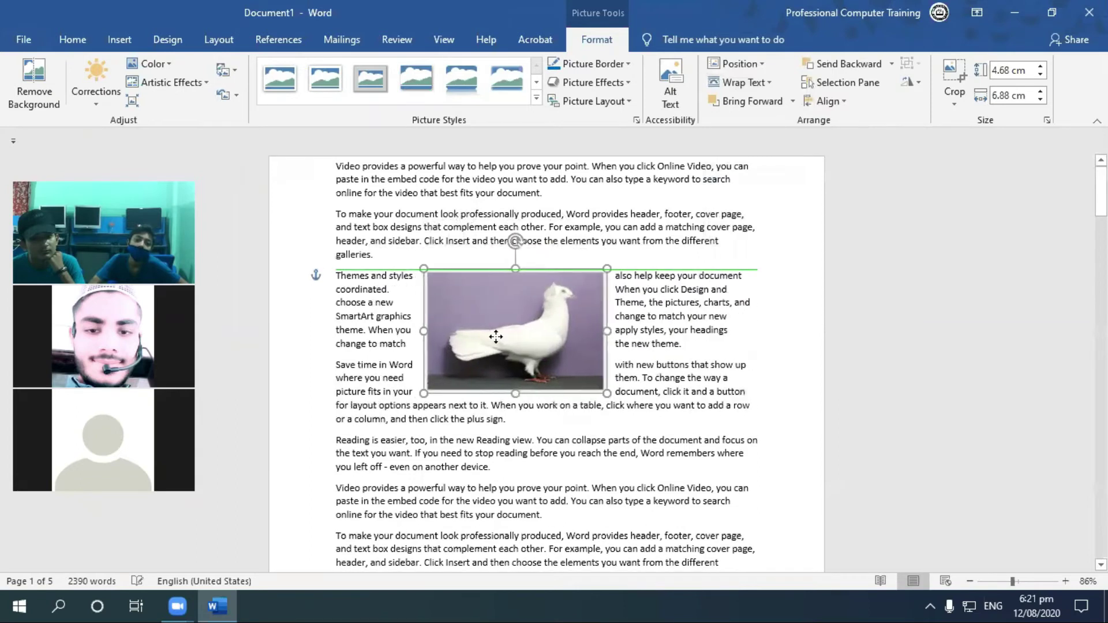
left_click_drag(488, 322, 542, 339)
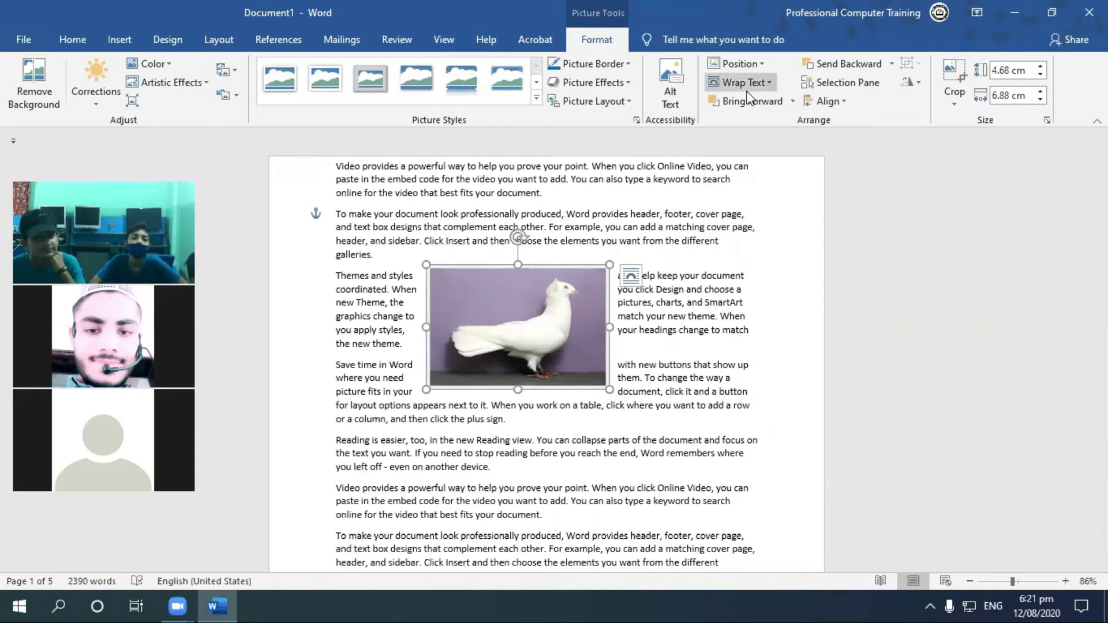
Apply Square wrapping to the dove, enlarge it to 6.7 × 9.86 cm, and nudge it left
left_click(768, 84)
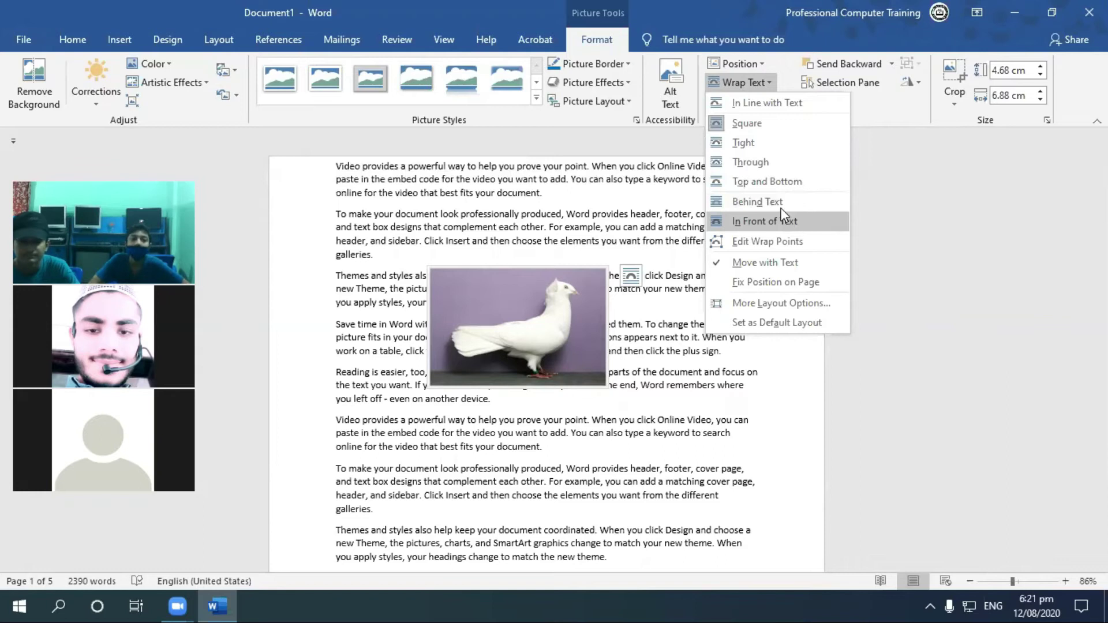
left_click(746, 122)
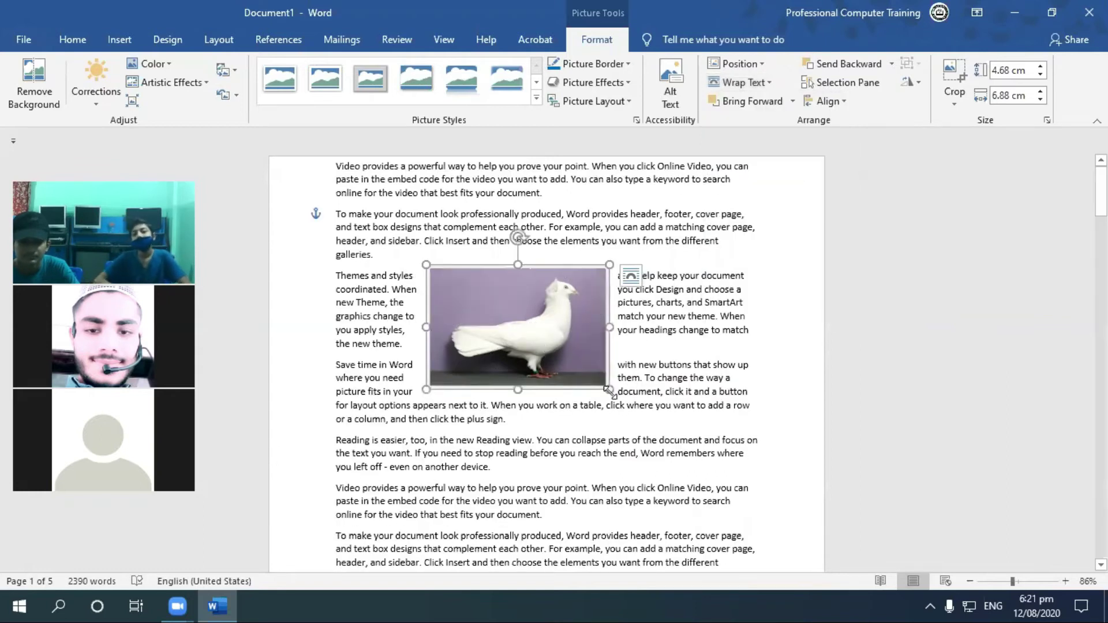
left_click_drag(609, 390, 688, 443)
left_click_drag(611, 349, 570, 344)
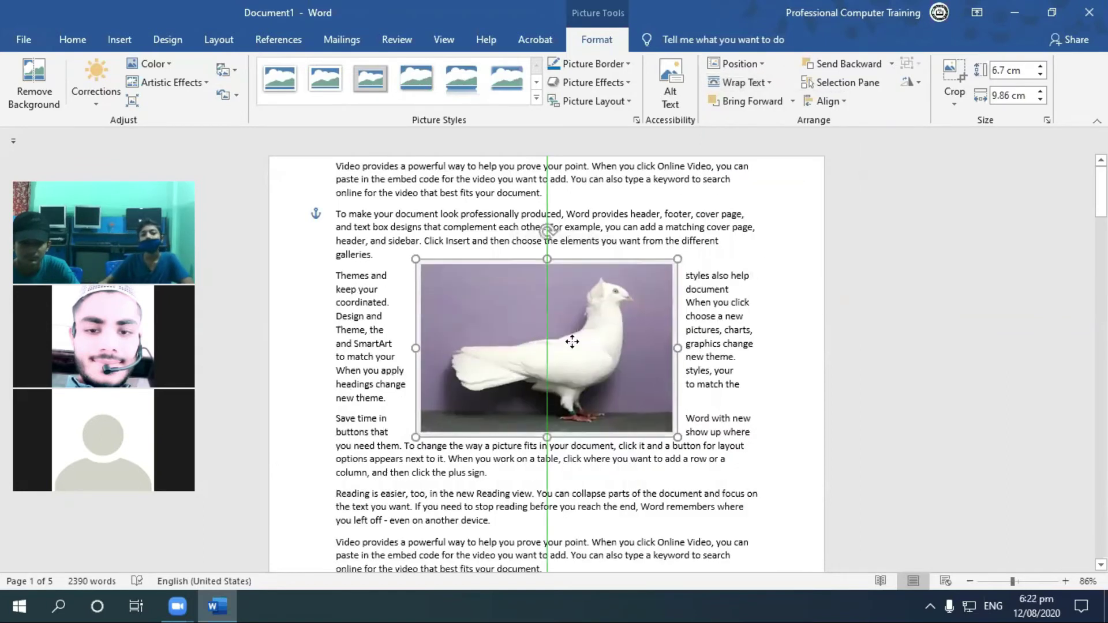
Start Remove Background on the dove and mark the shadow areas near the tail and feet for removal
left_click(34, 81)
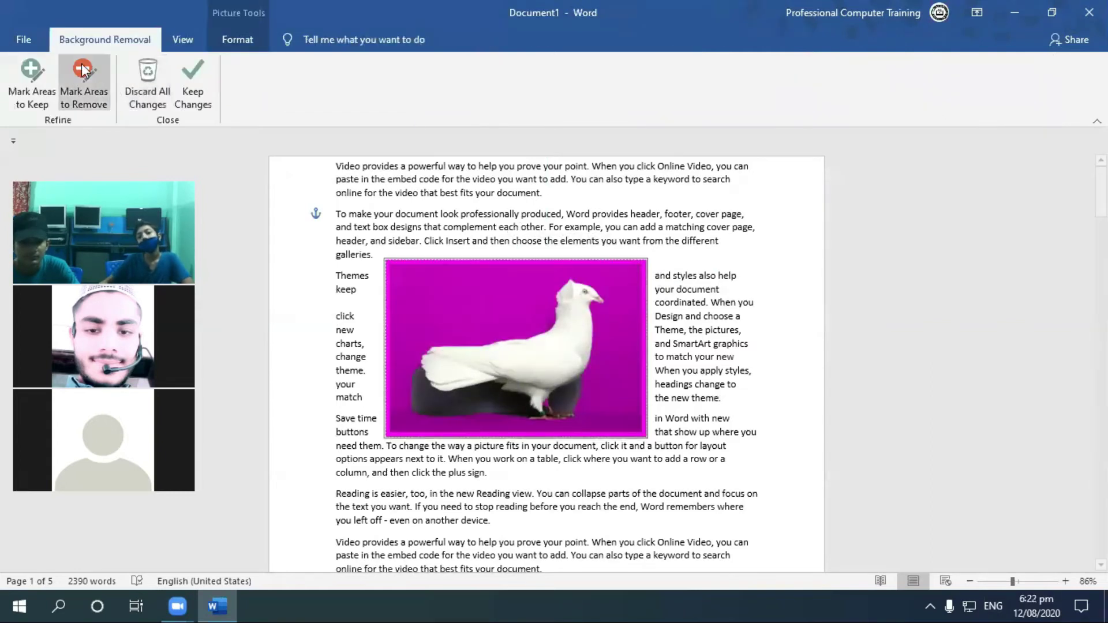
left_click(22, 82)
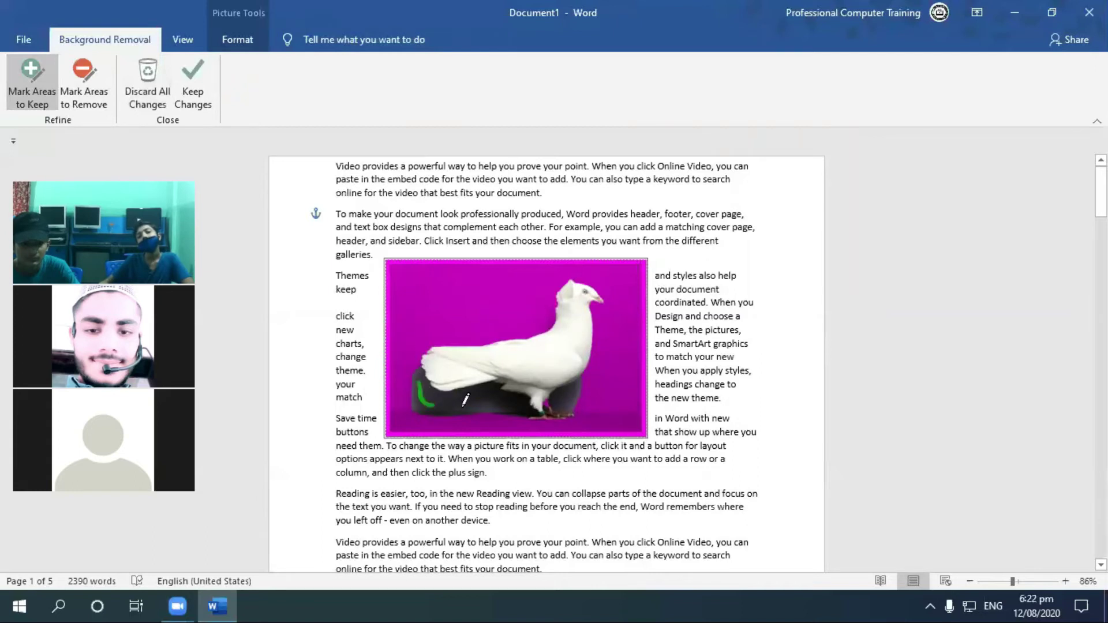
left_click(85, 87)
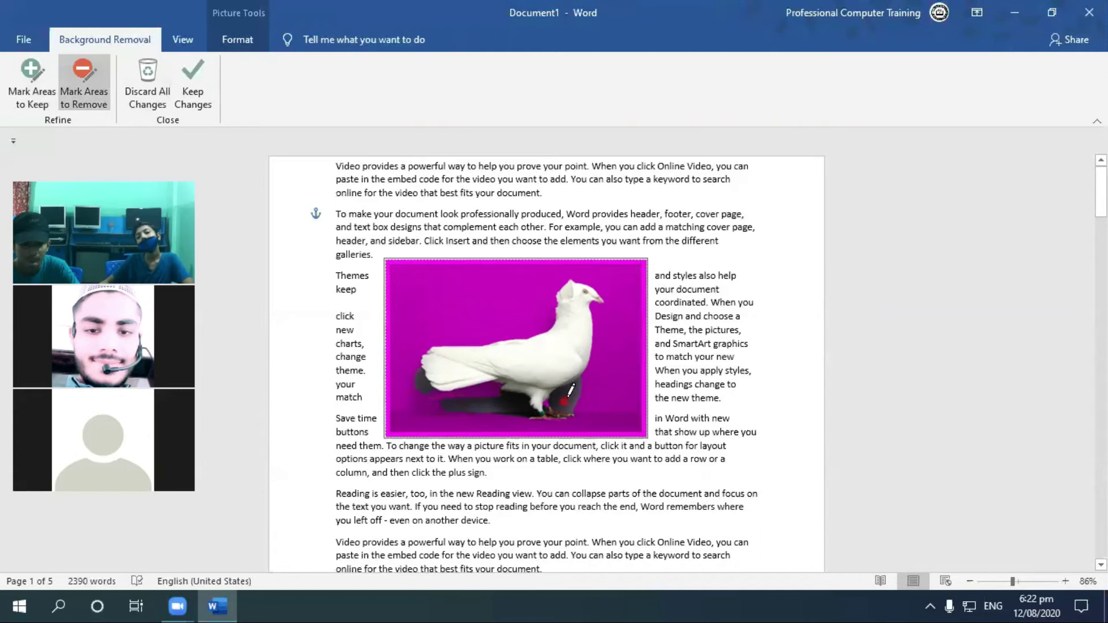
left_click(1029, 580)
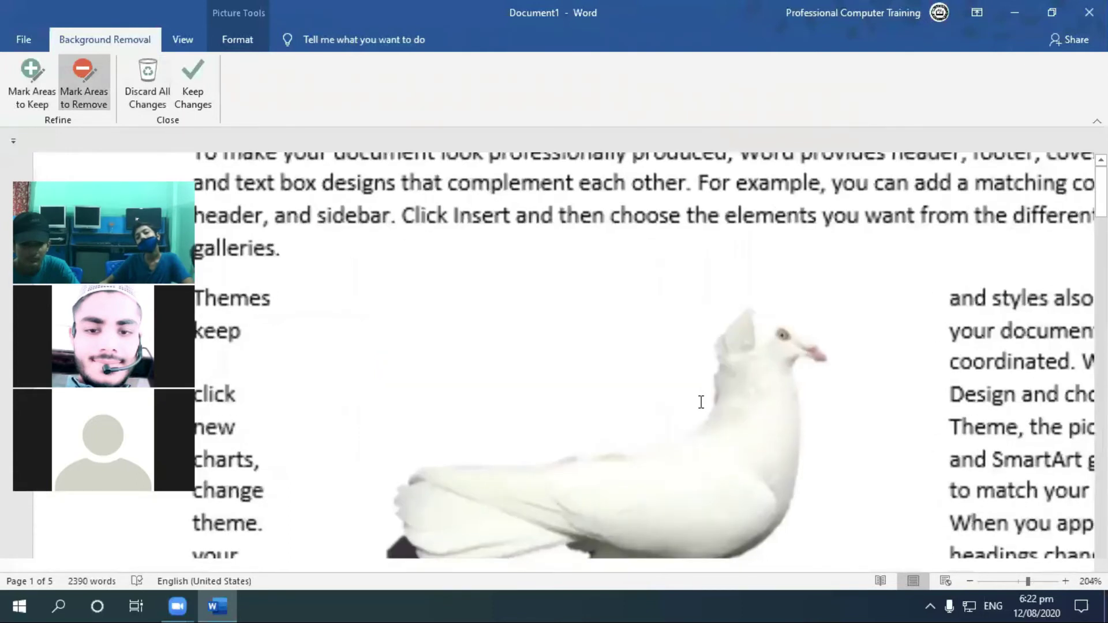
scroll(506, 283, "up", 5)
mouse_move(580, 414)
left_mouse_down()
mouse_move(604, 459)
mouse_move(443, 449)
left_mouse_up()
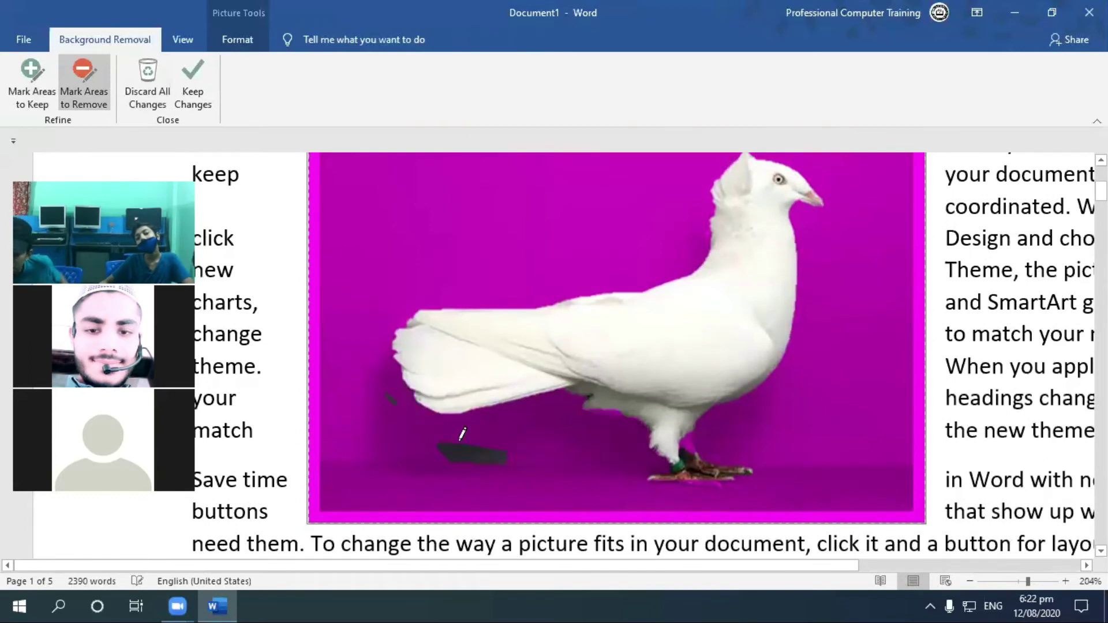
left_click_drag(381, 397, 401, 399)
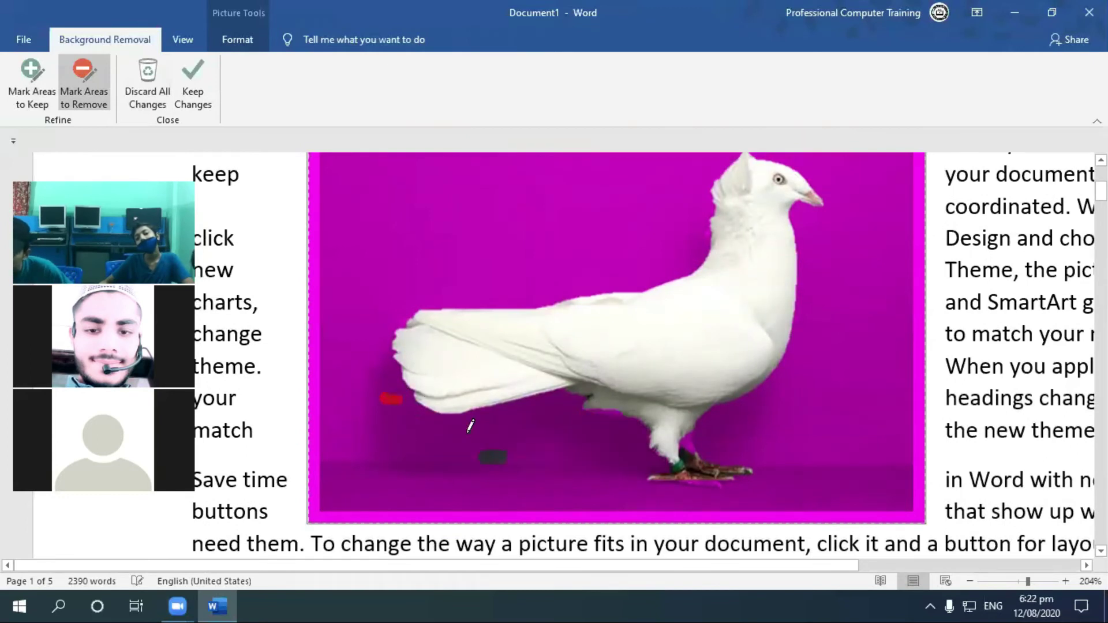
left_click_drag(469, 450, 495, 443)
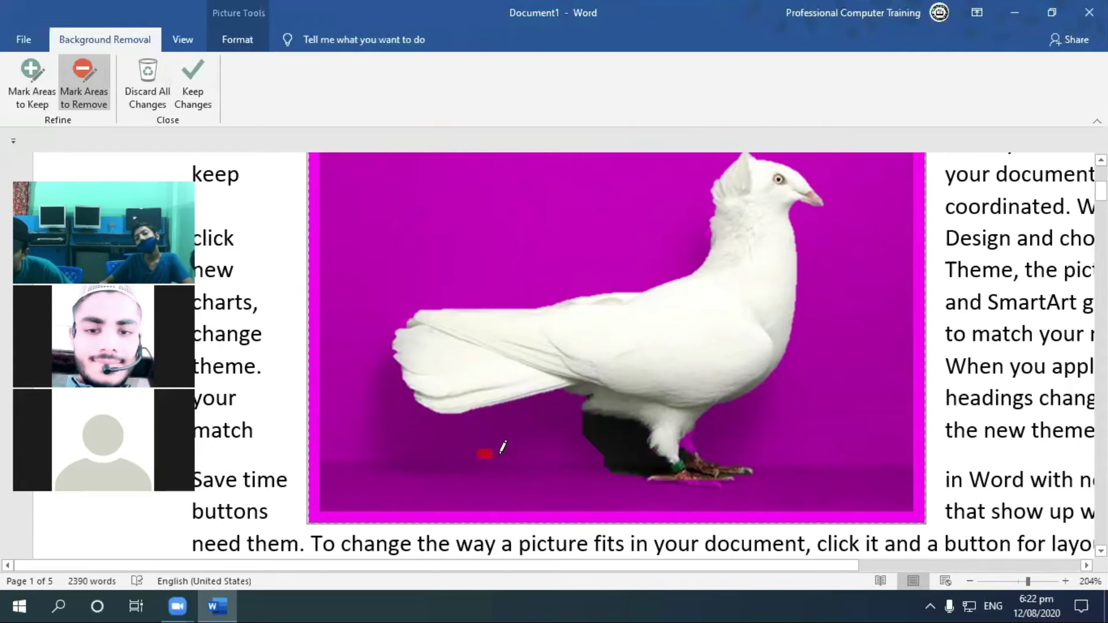
left_click_drag(589, 430, 704, 448)
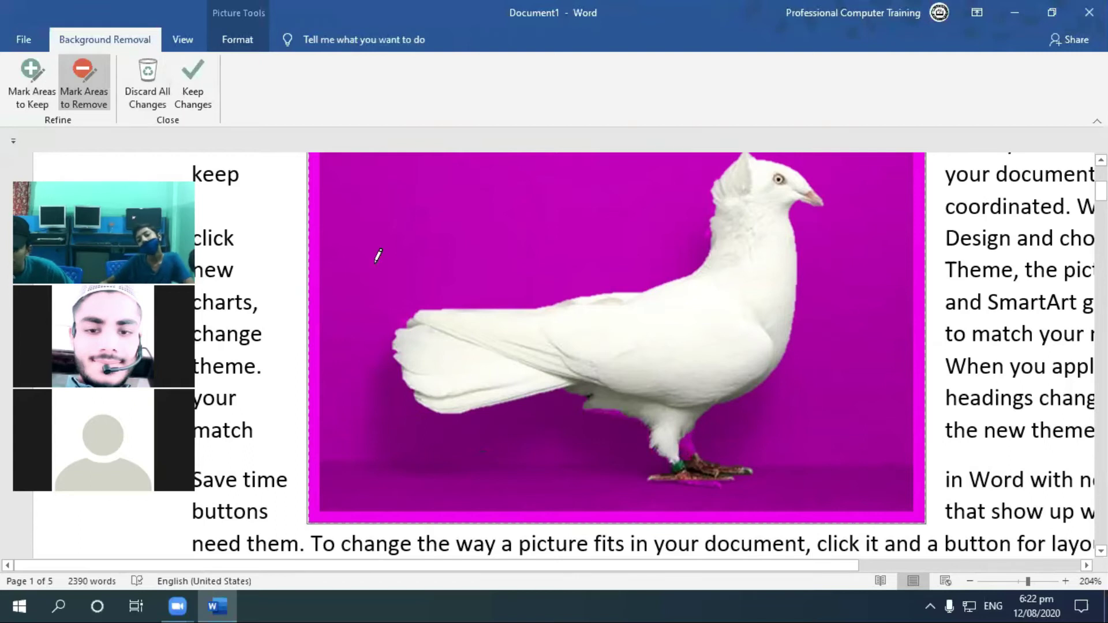
Mark the dove's leg to keep and apply the background removal
left_click(43, 86)
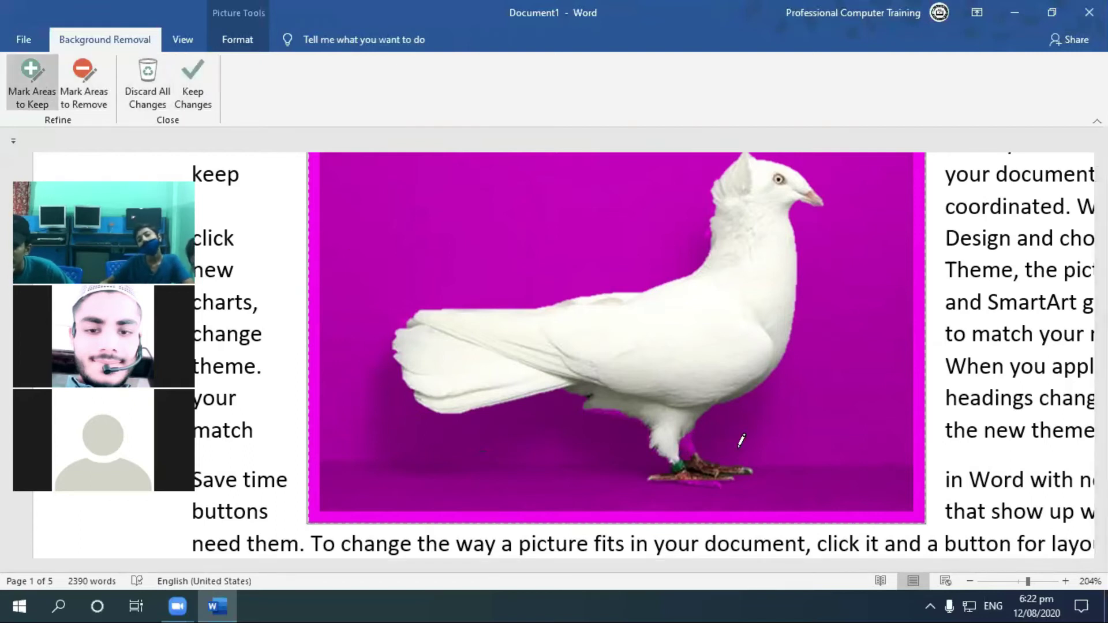
left_click_drag(749, 474, 688, 458)
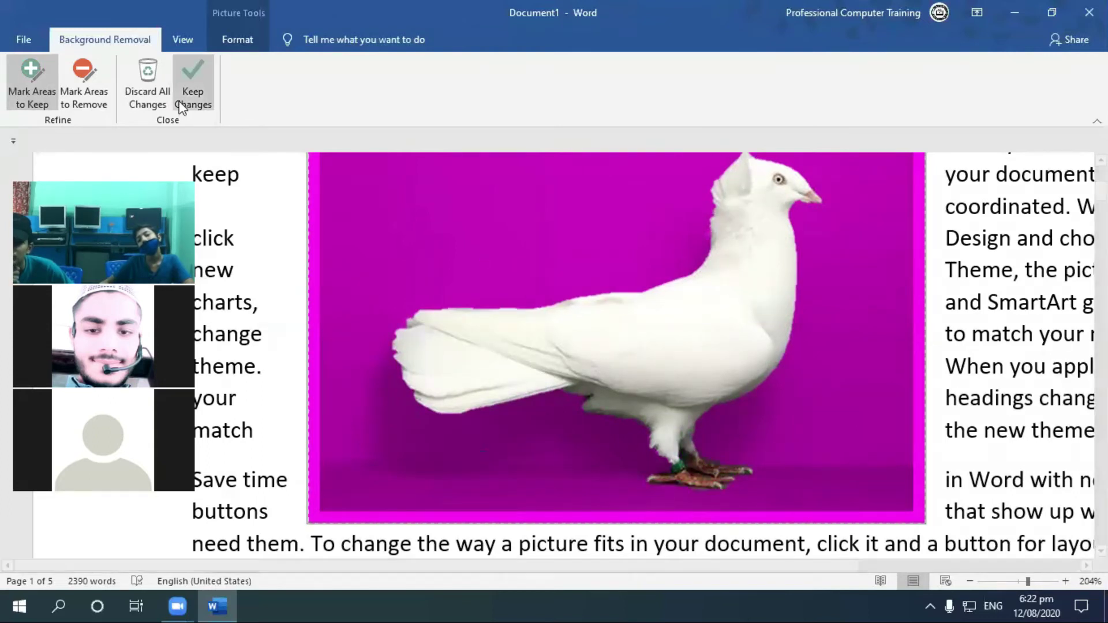
left_click(193, 87)
scroll(690, 357, "up", 1)
Move the dove into the "To make your document" paragraph with Tight text wrapping
scroll(692, 357, "up", 4)
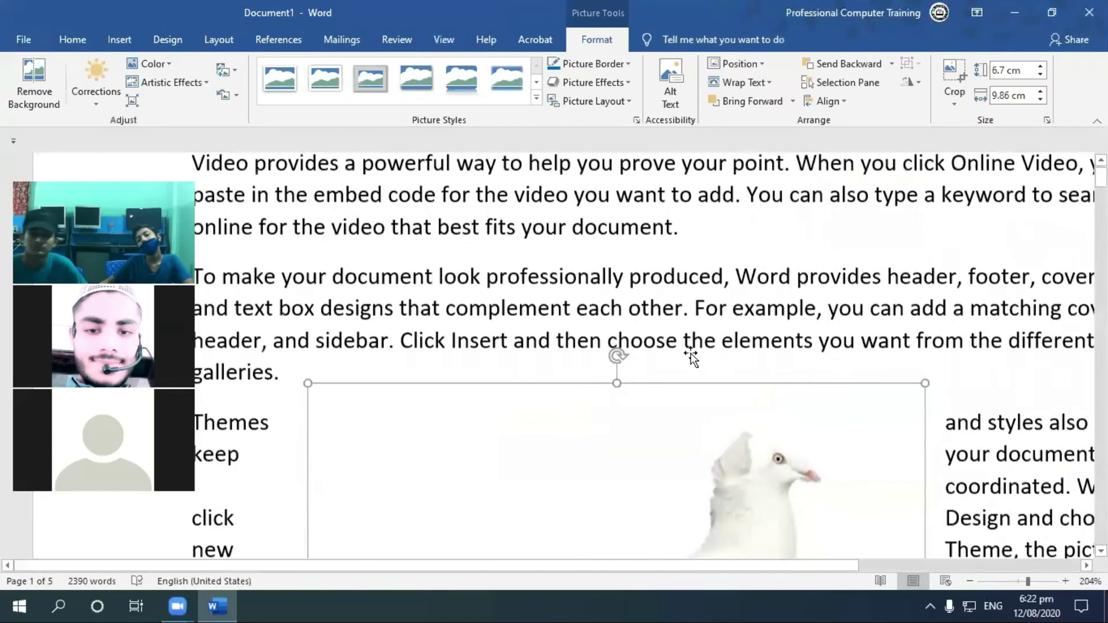
scroll(691, 354, "down", 2)
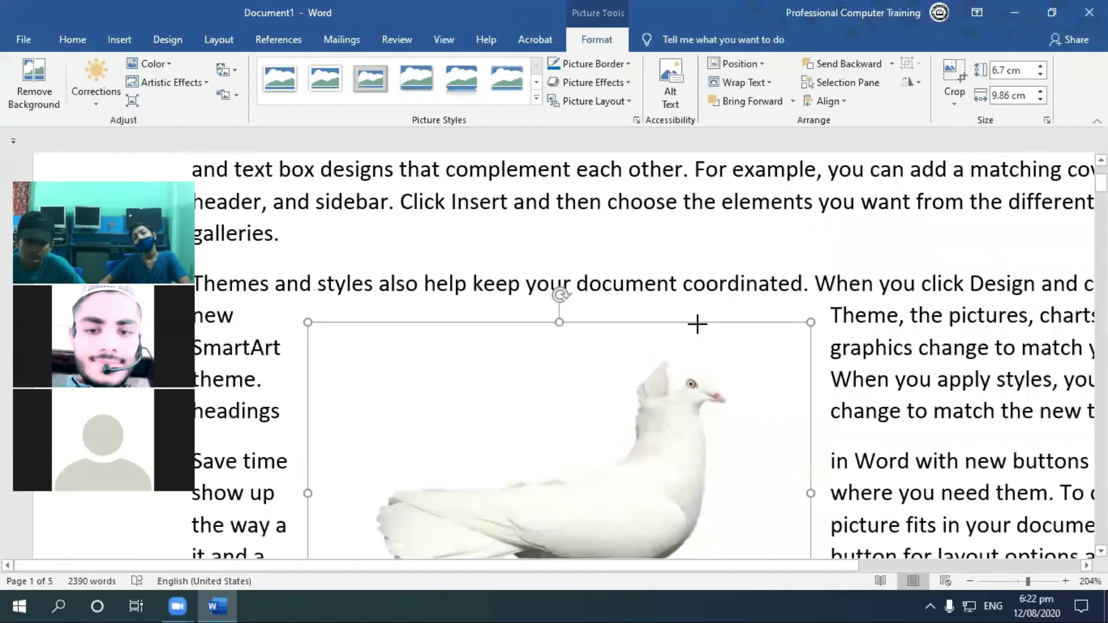
left_click_drag(858, 261, 639, 366)
scroll(924, 416, "down", 2)
scroll(924, 417, "down", 3)
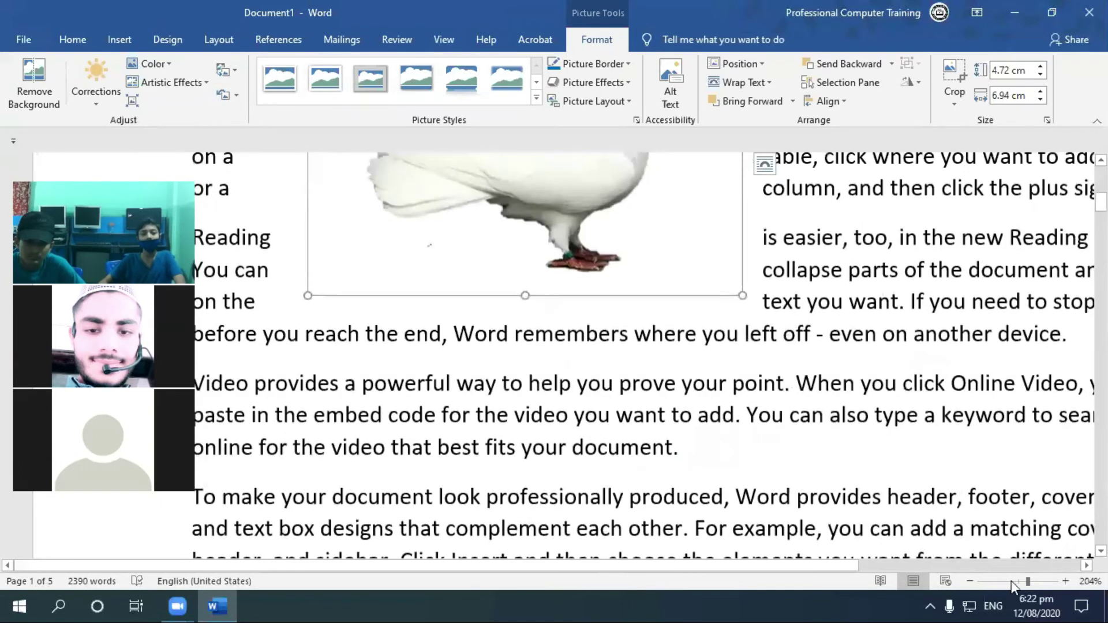
left_click(1013, 580)
left_click_drag(474, 230, 512, 375)
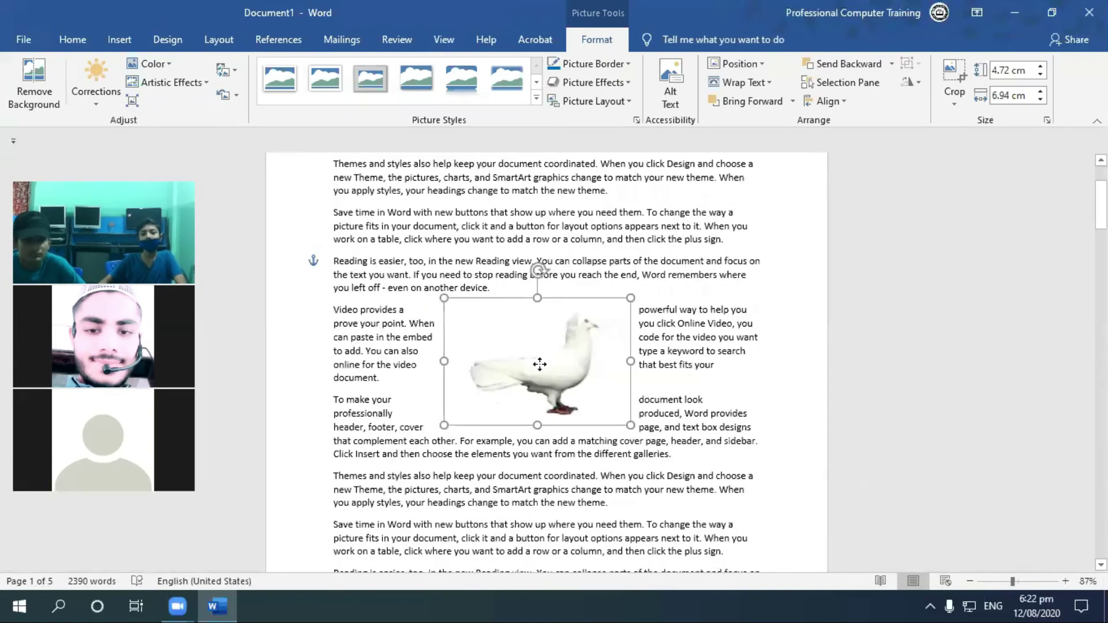
left_click(769, 81)
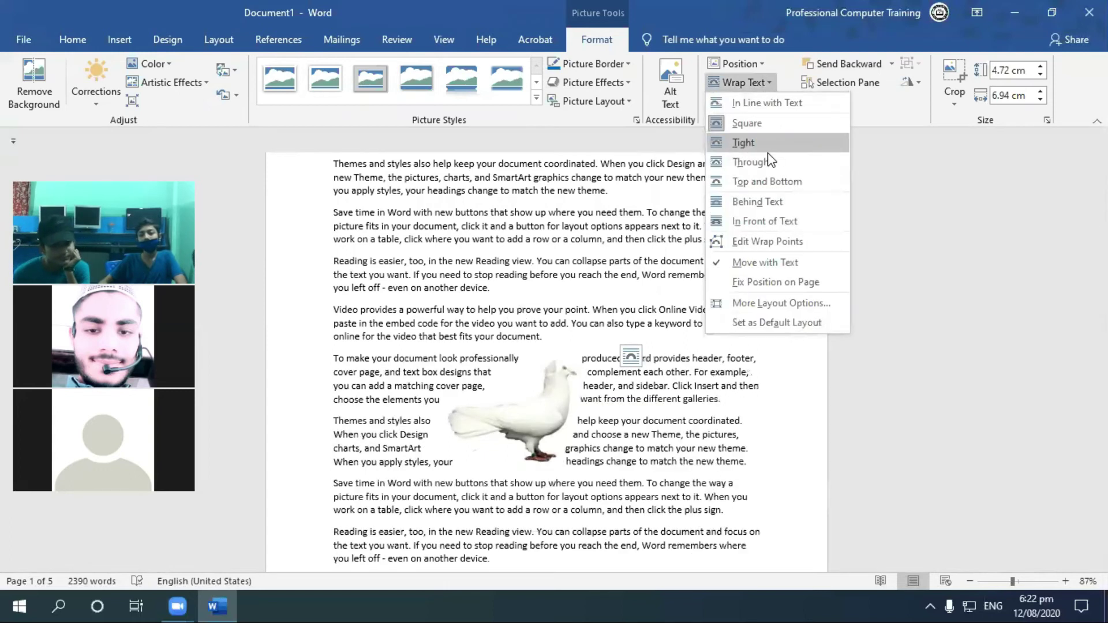
left_click(765, 152)
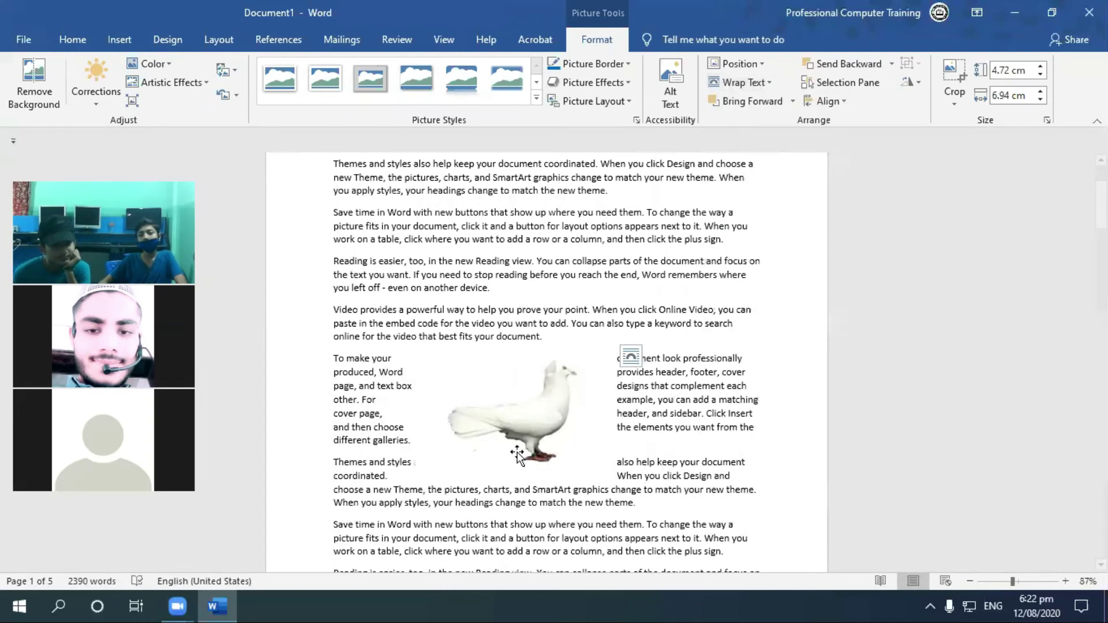
Enlarge the dove picture to 7.5 × 11.03 cm from its top-left handle
right_click(559, 402)
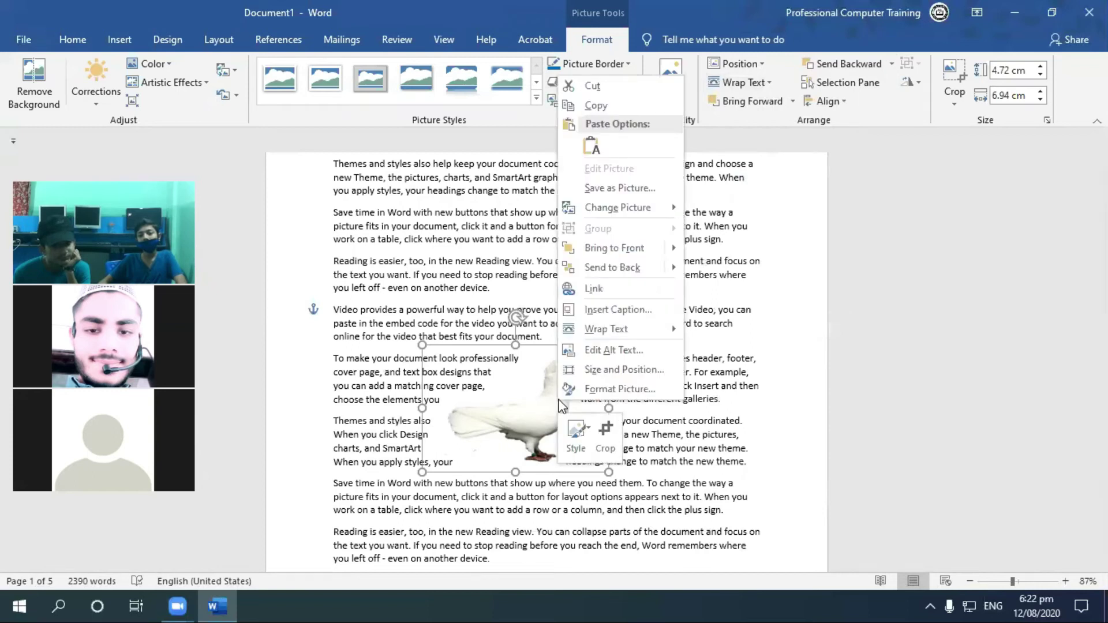
left_click(550, 399)
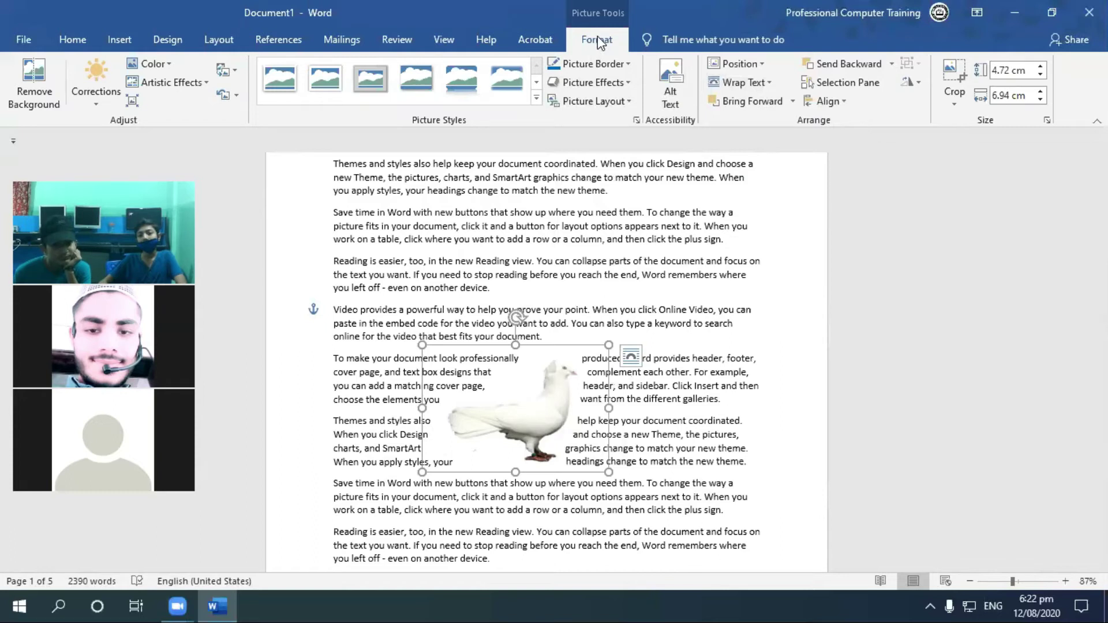
left_click(767, 83)
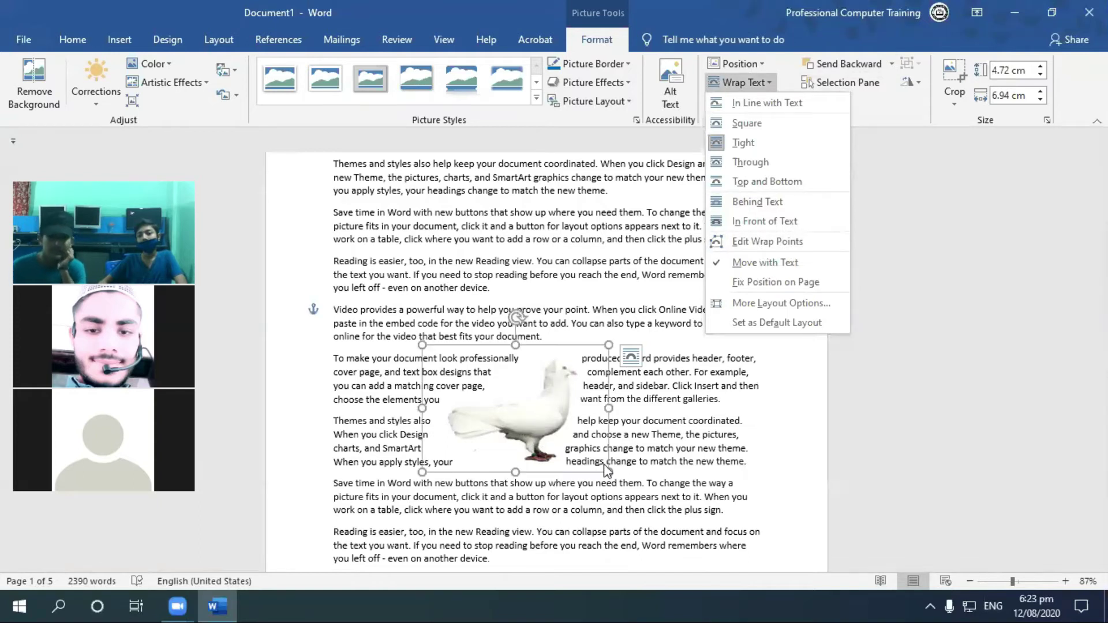
left_click(661, 509)
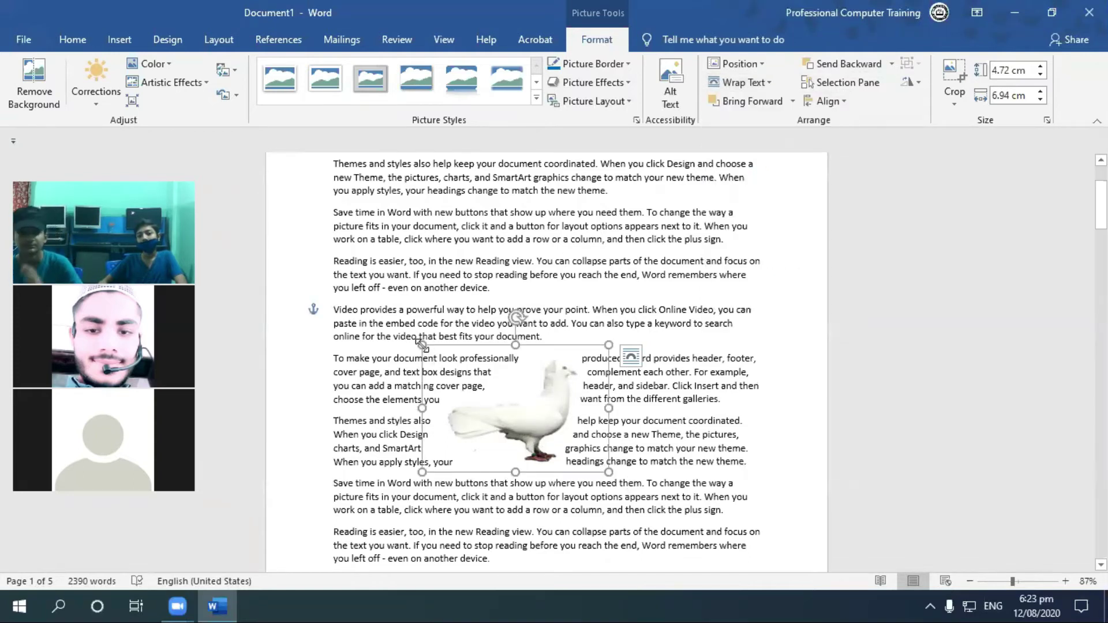
mouse_move(422, 345)
left_mouse_down()
mouse_move(370, 270)
mouse_move(381, 277)
left_mouse_up()
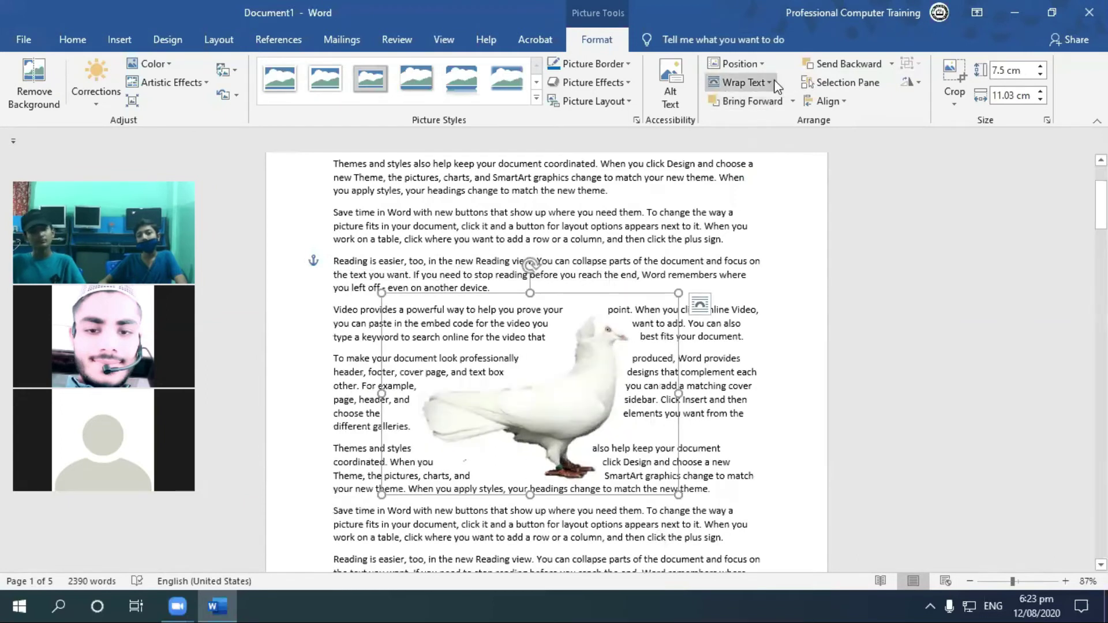
left_click(743, 82)
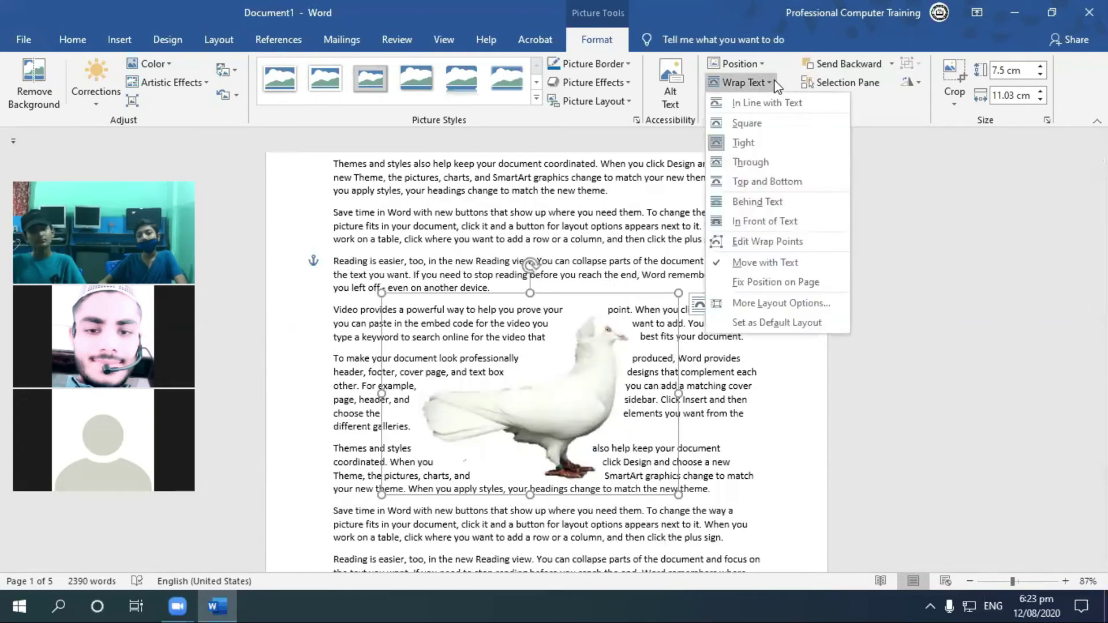
Turn on Edit Wrap Points for the dove and pull a lower point inward
left_click(791, 233)
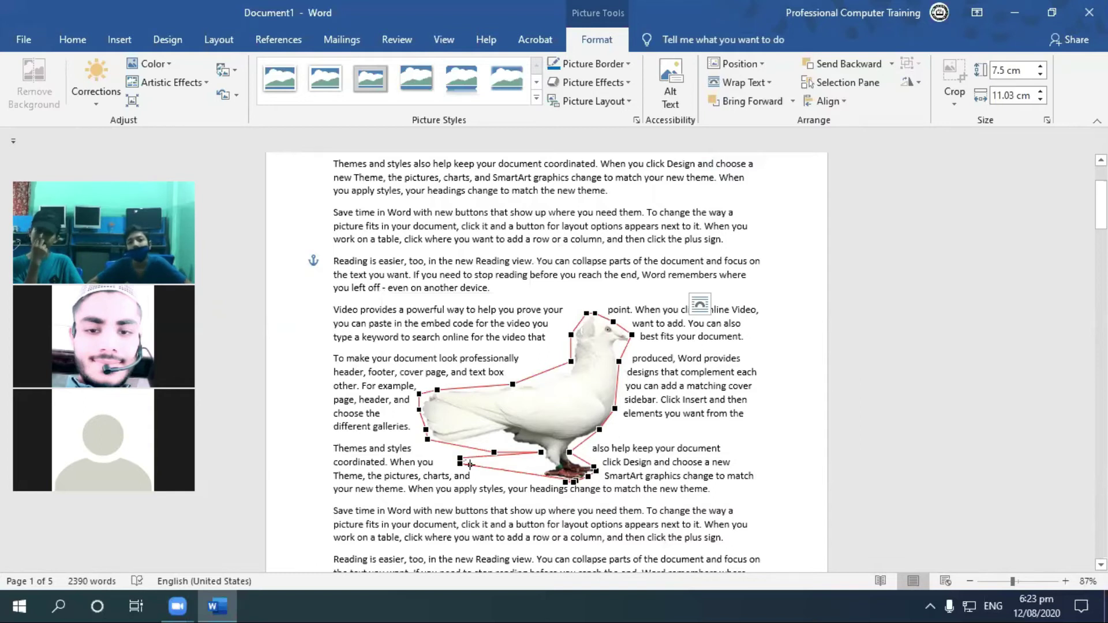
mouse_move(470, 465)
left_mouse_down()
mouse_move(507, 469)
mouse_move(510, 443)
mouse_move(488, 457)
mouse_move(457, 449)
left_mouse_up()
right_click(517, 414)
key("Escape")
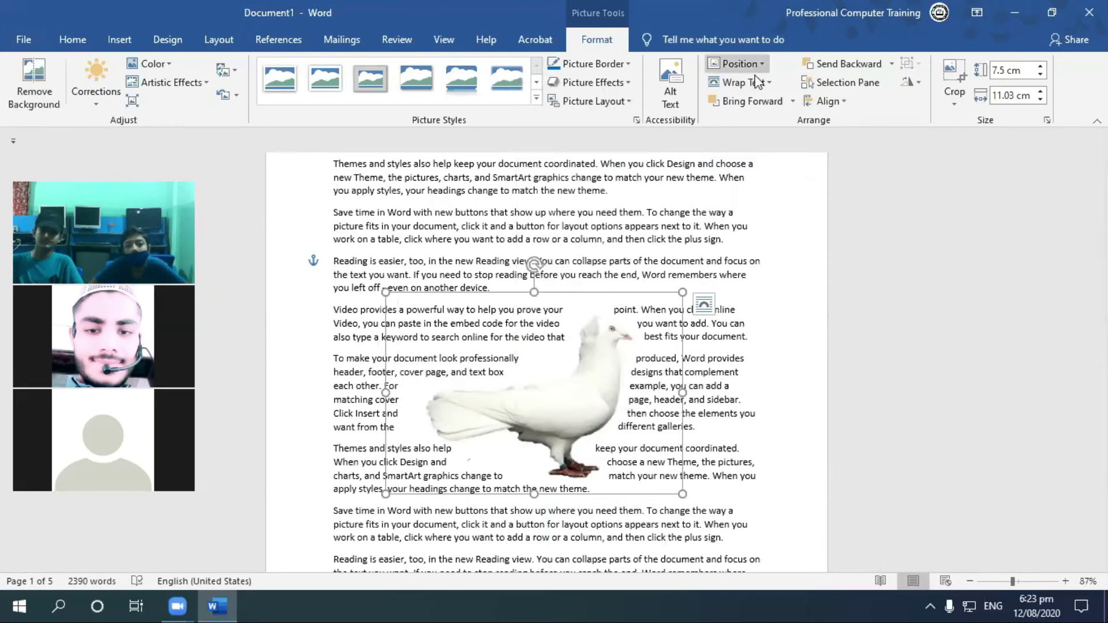
Drag several wrap points closer to the dove's breast, legs and lower edge
left_click(739, 82)
left_click(765, 242)
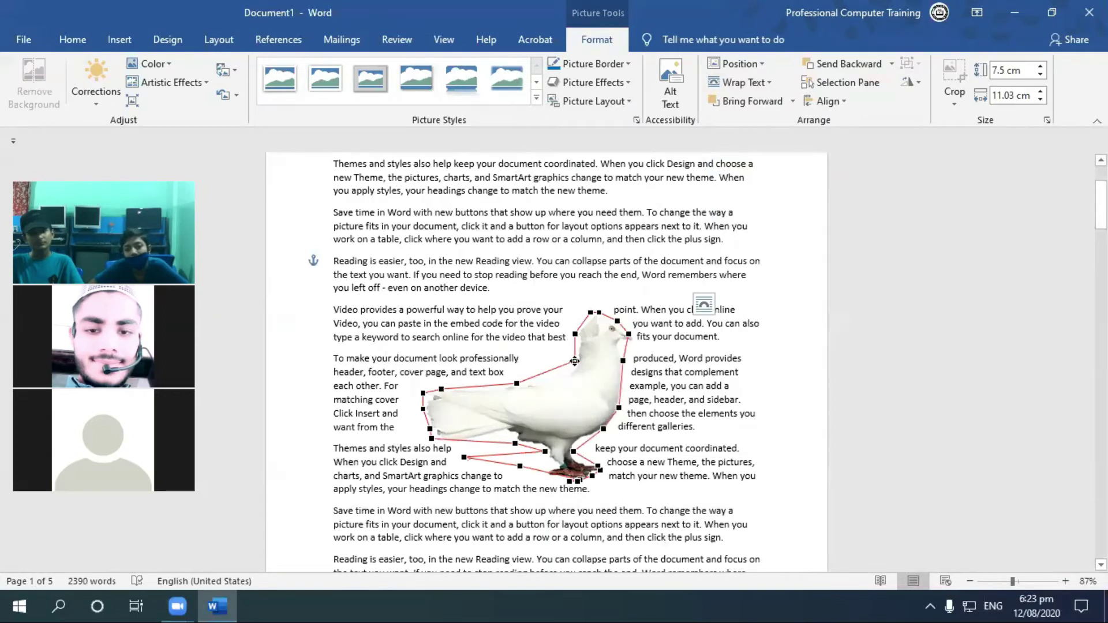
left_click_drag(575, 362, 582, 362)
mouse_move(524, 385)
left_mouse_down()
mouse_move(534, 379)
mouse_move(519, 381)
left_mouse_up()
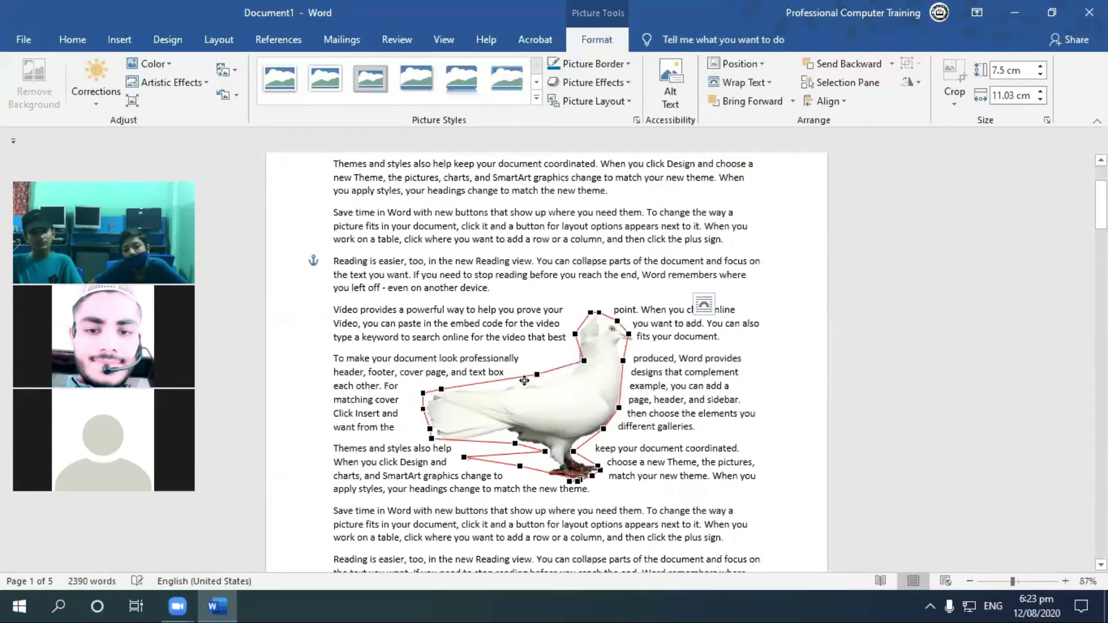
left_click_drag(517, 390, 514, 396)
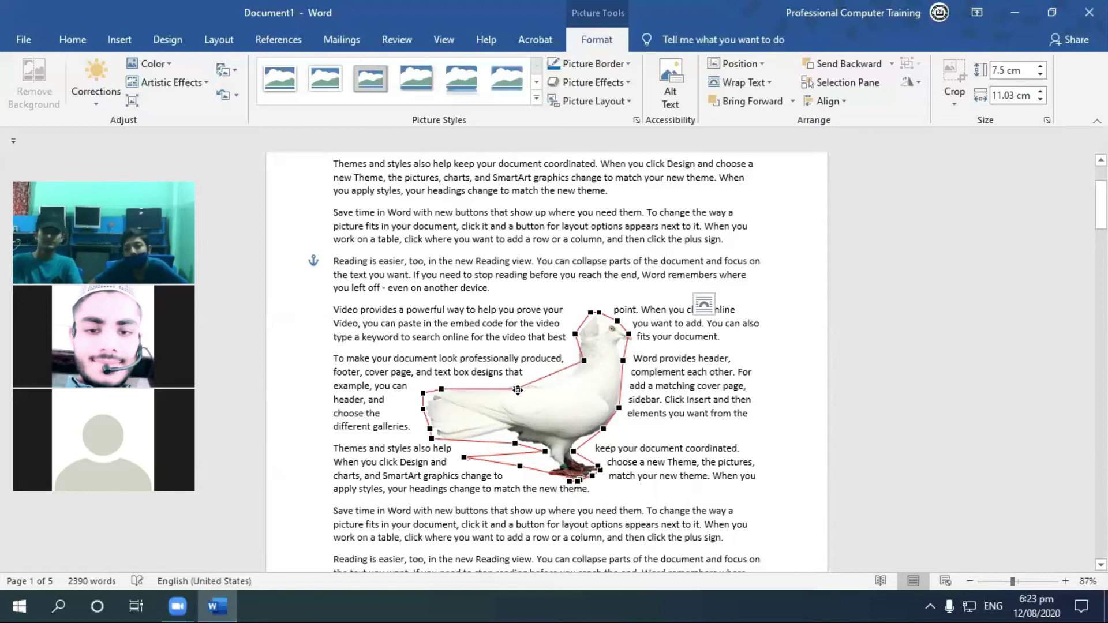
key("ctrl+z")
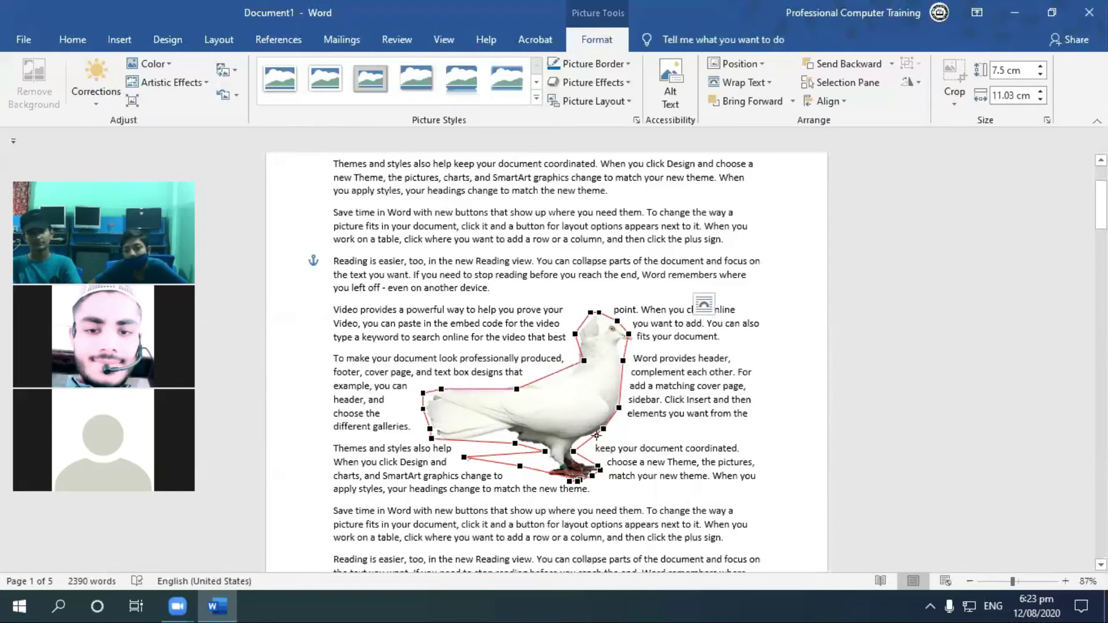
left_click_drag(594, 429, 586, 426)
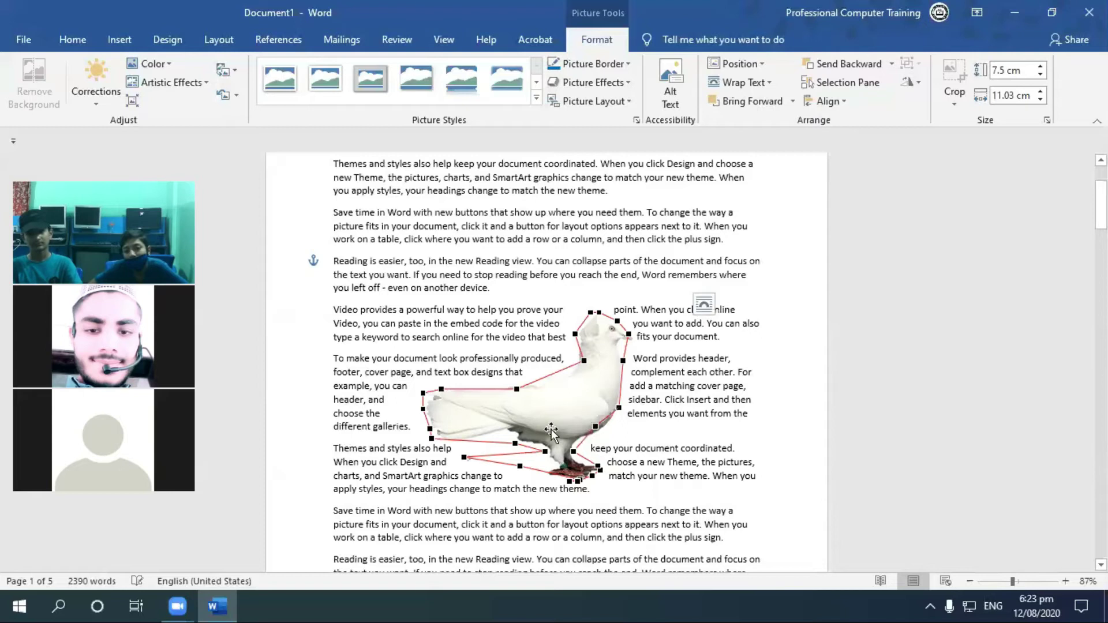
left_click_drag(517, 441, 554, 447)
mouse_move(484, 463)
left_mouse_down()
mouse_move(579, 460)
mouse_move(523, 417)
left_mouse_up()
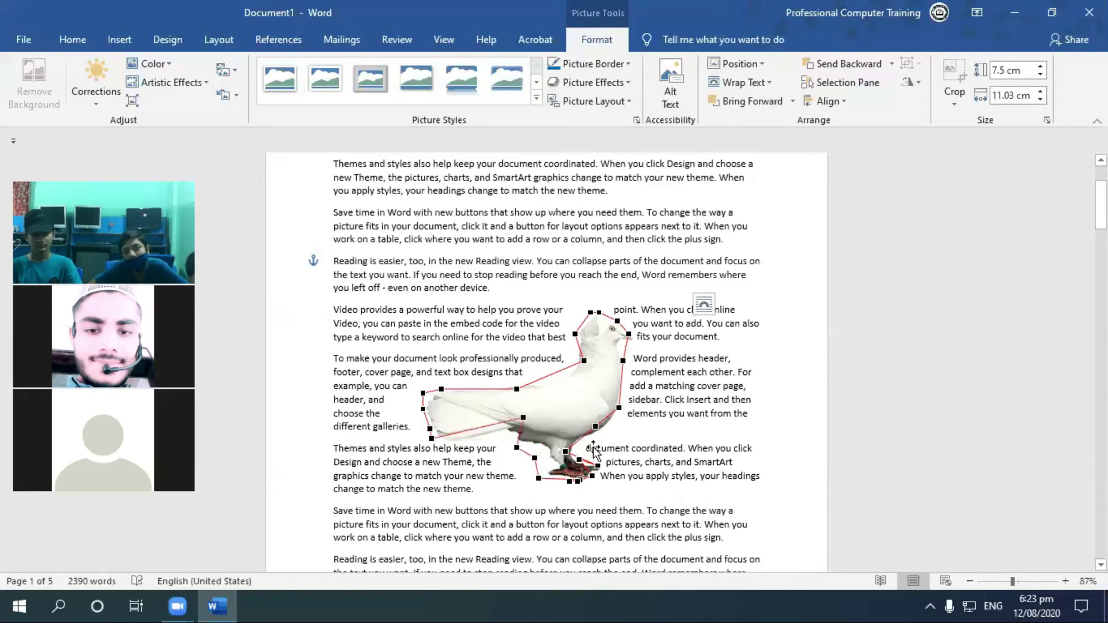
Check the final wrap, then select and delete the dove picture
left_click(630, 336)
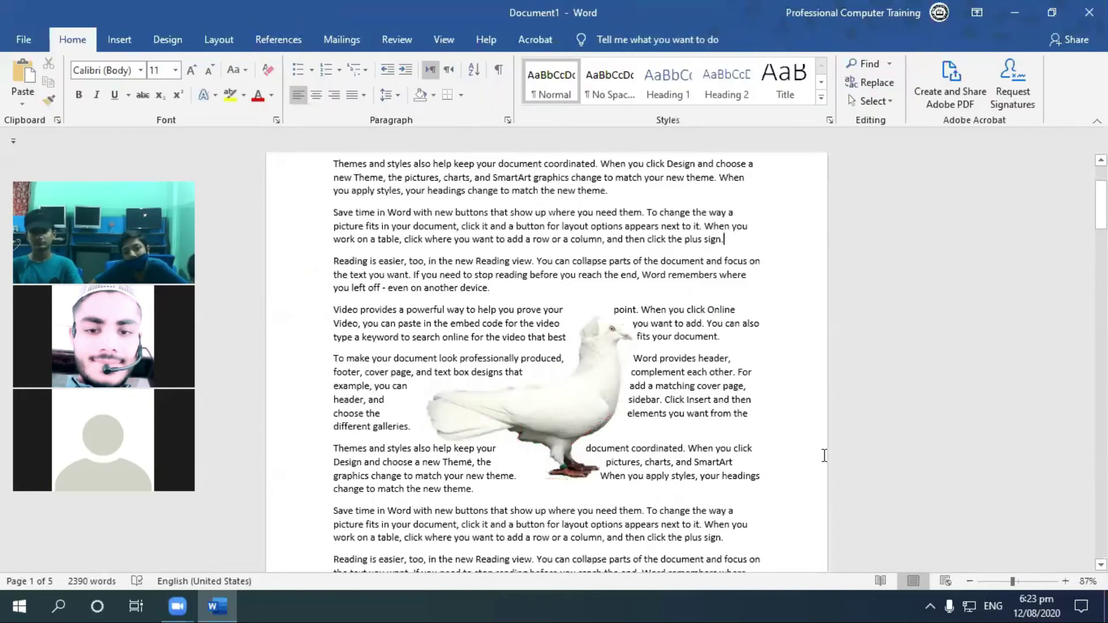
left_click(535, 428)
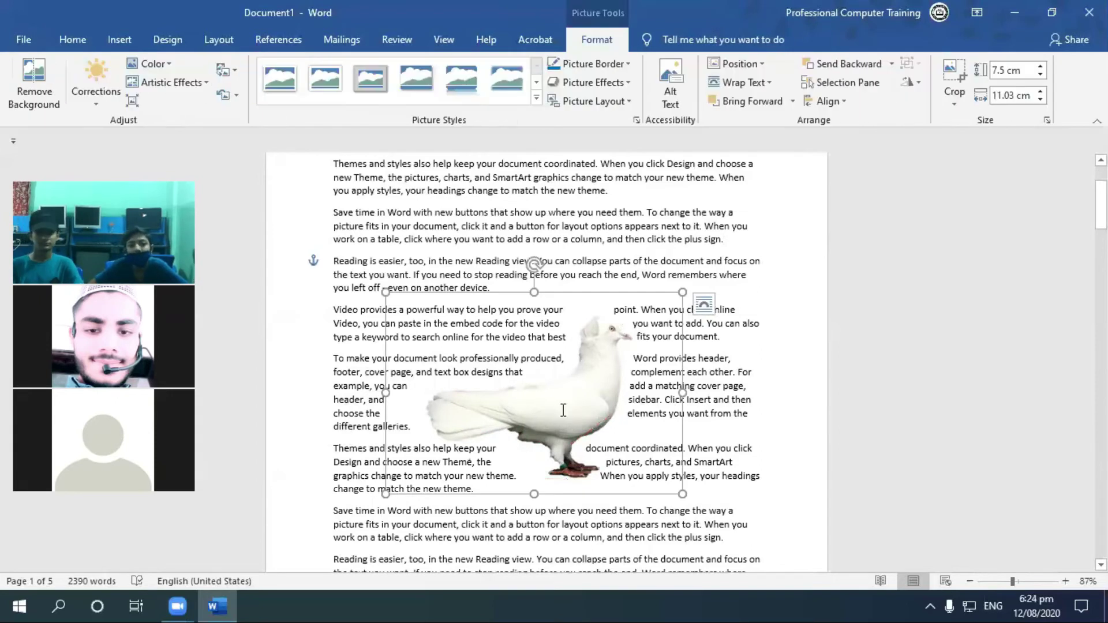
key("Delete")
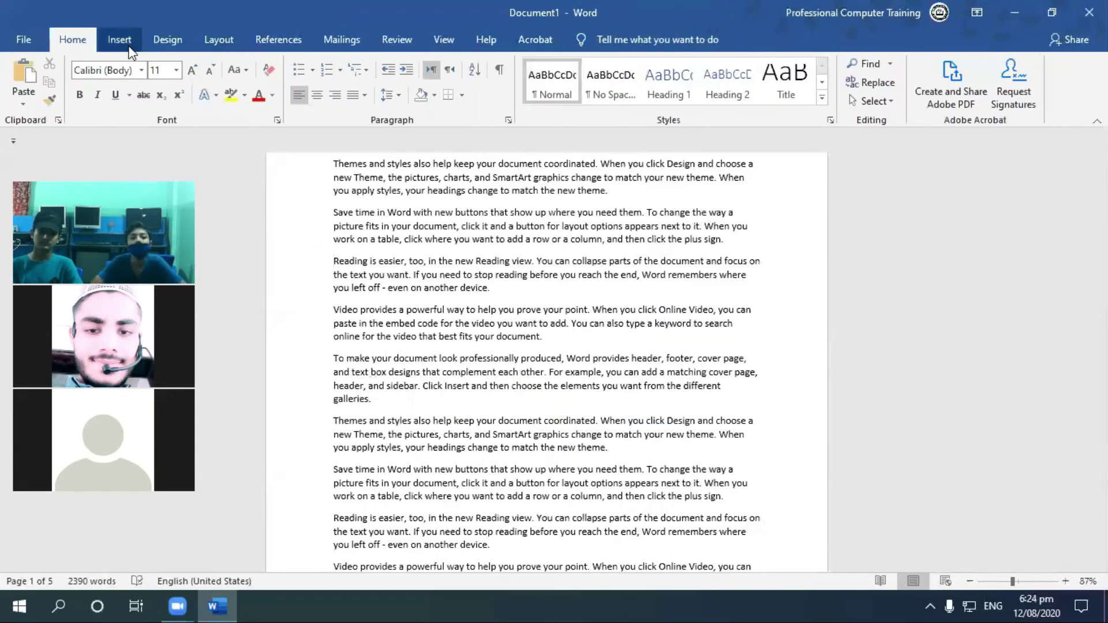
Insert the parrot picture with Square wrapping, shrink it, and place it mid-text
left_click(119, 40)
left_click(168, 103)
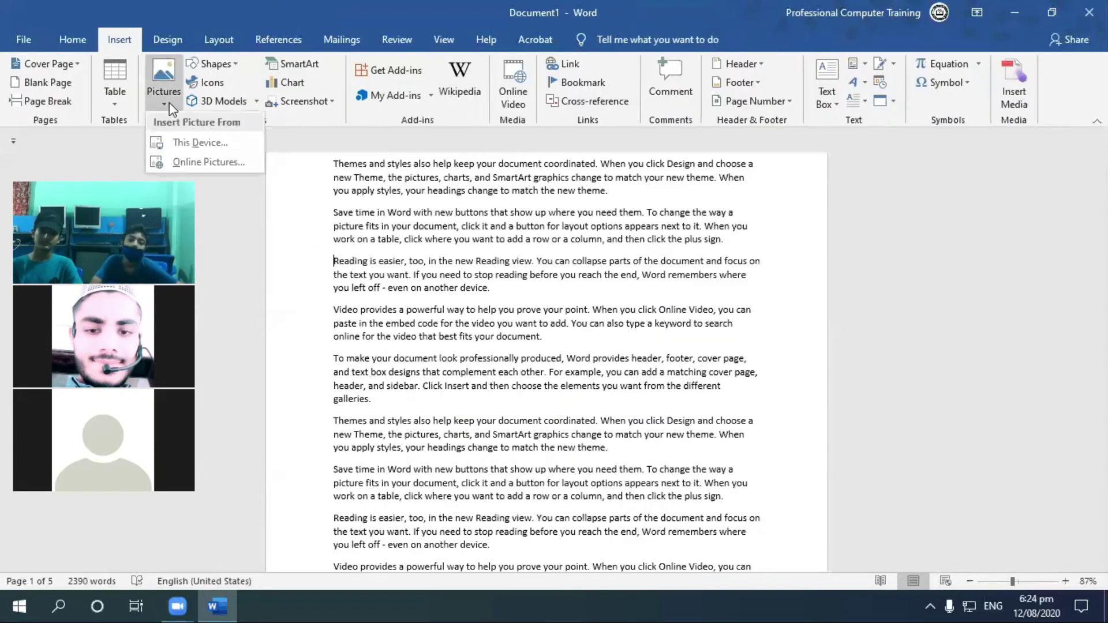
left_click(193, 141)
double_click(663, 278)
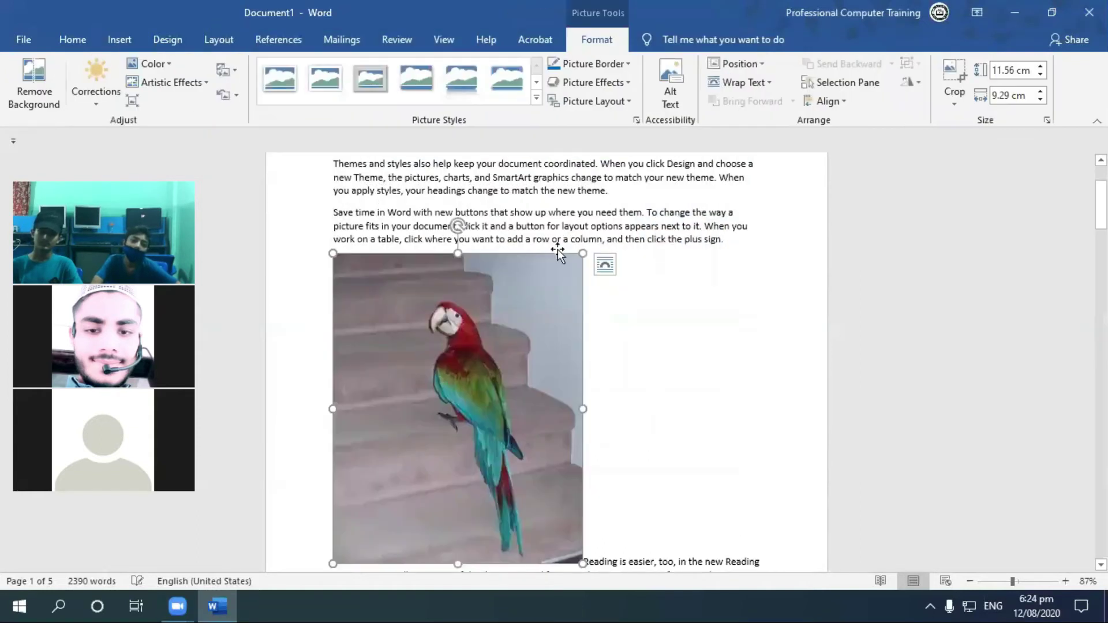
left_click(747, 82)
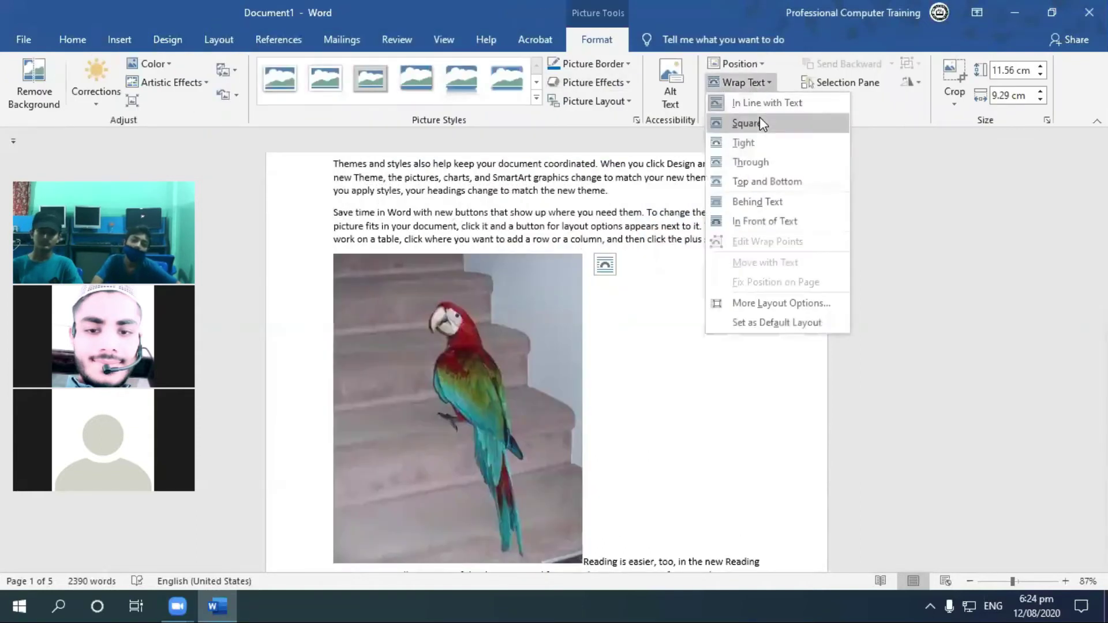
left_click(756, 117)
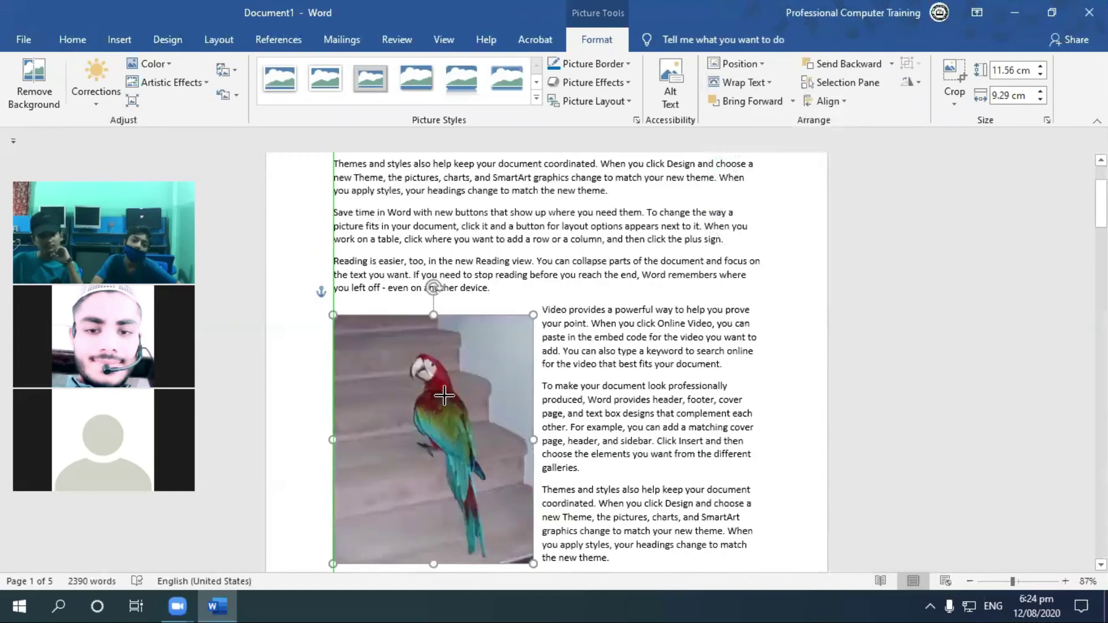
left_click_drag(583, 253, 454, 414)
mouse_move(409, 485)
left_mouse_down()
mouse_move(540, 374)
mouse_move(560, 381)
left_mouse_up()
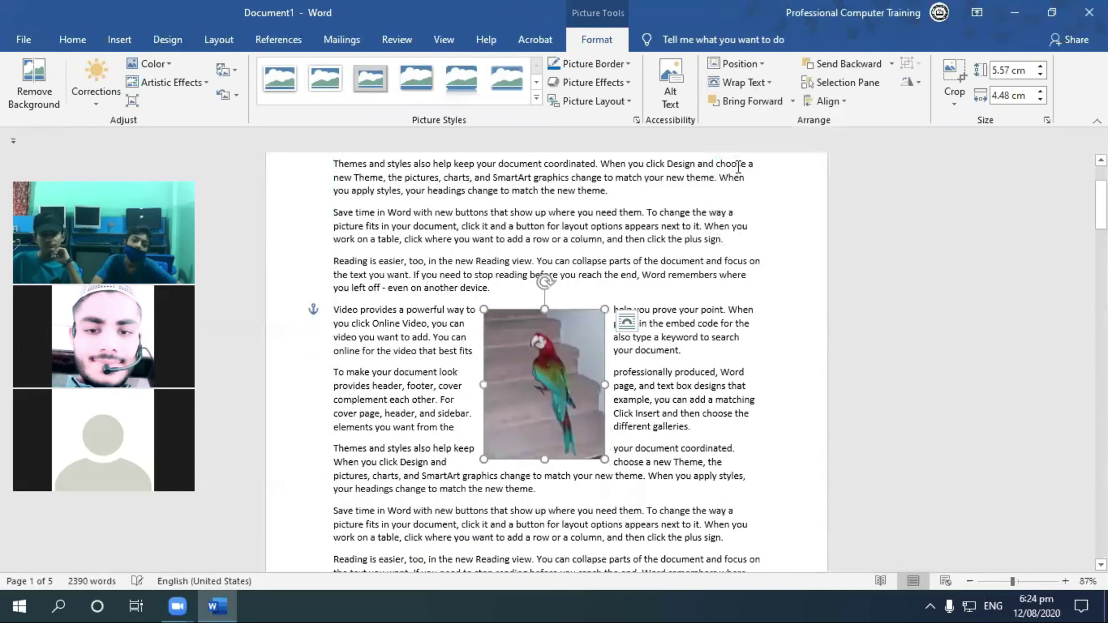
Clear the document, then insert the tan horse picture with Square wrapping, moved down and right
key("ctrl+a")
key("Delete")
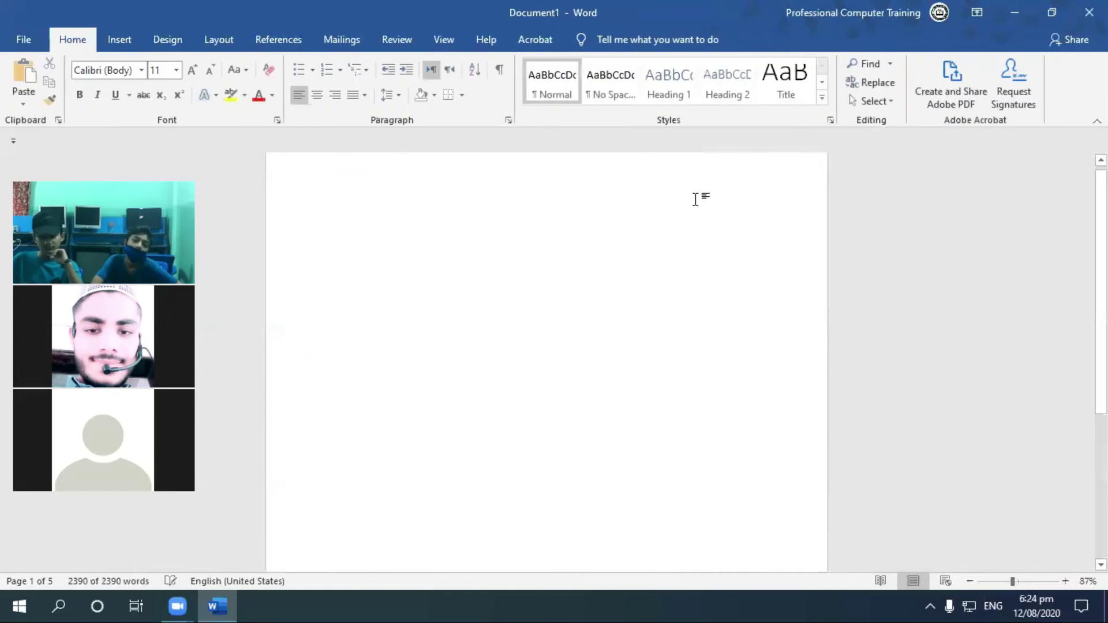
left_click(119, 39)
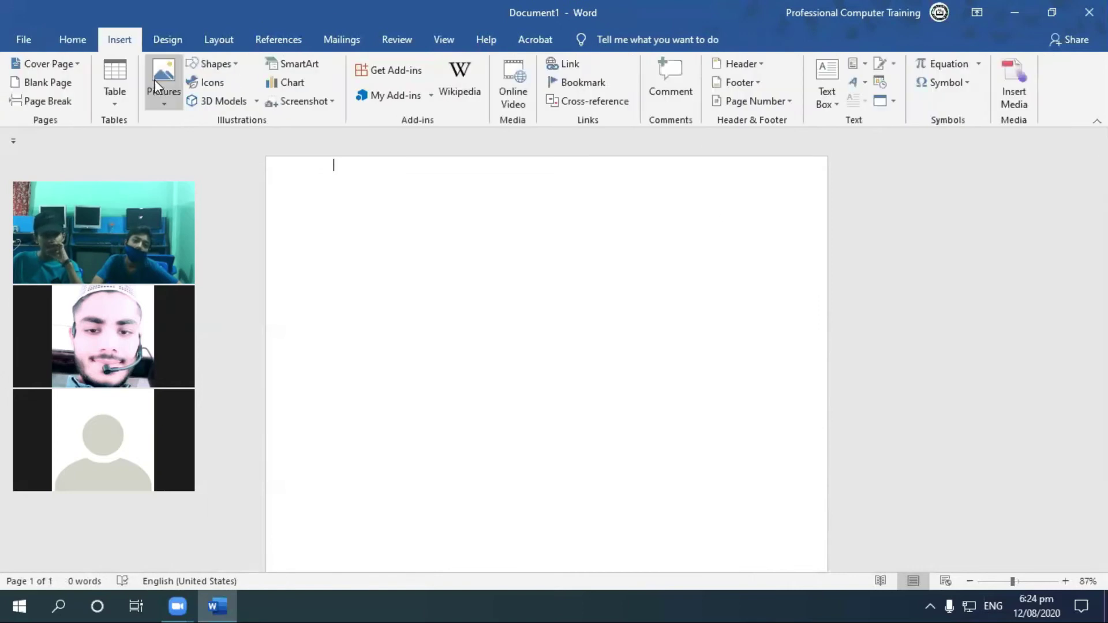
left_click(202, 140)
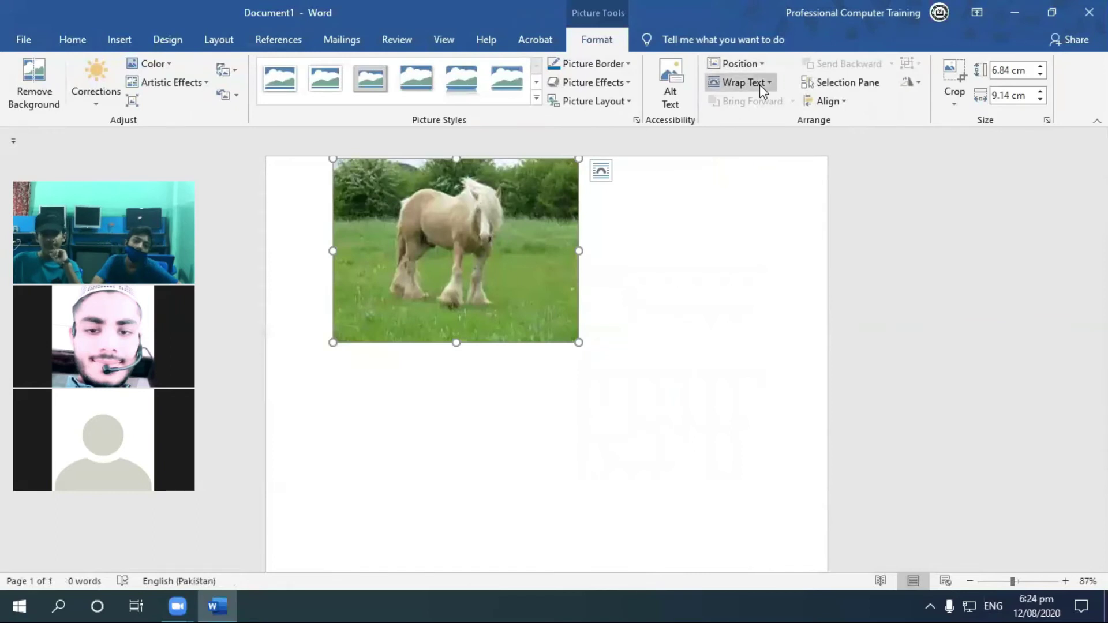
left_click(756, 82)
left_click(788, 123)
left_click_drag(393, 239, 439, 344)
left_click(412, 238)
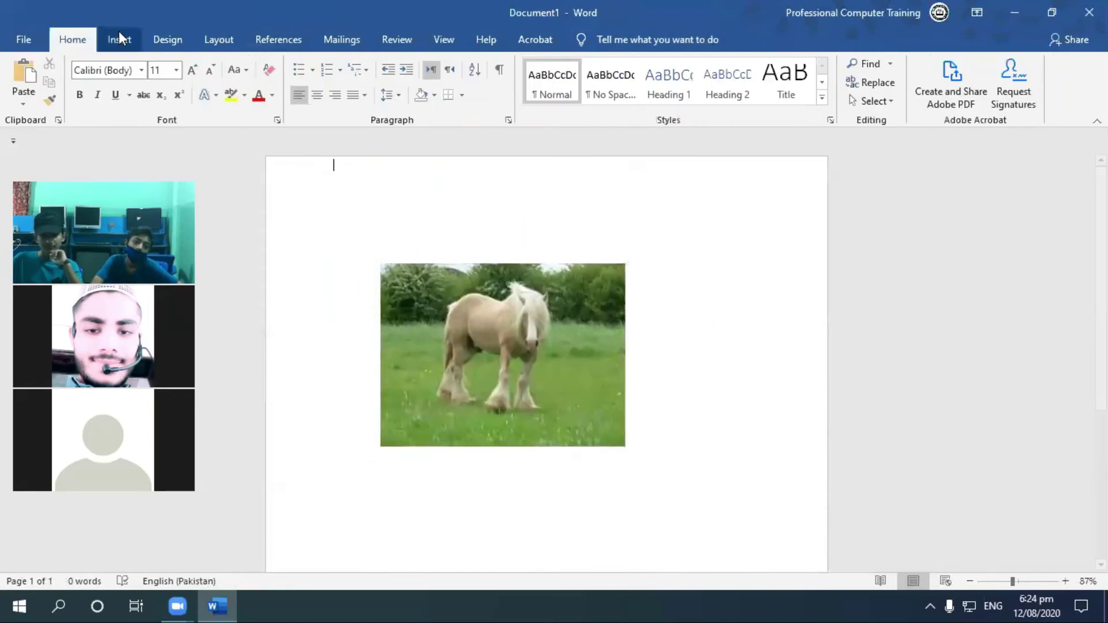
Insert the white horse and zebra pictures together from this device
left_click(119, 36)
left_click(175, 102)
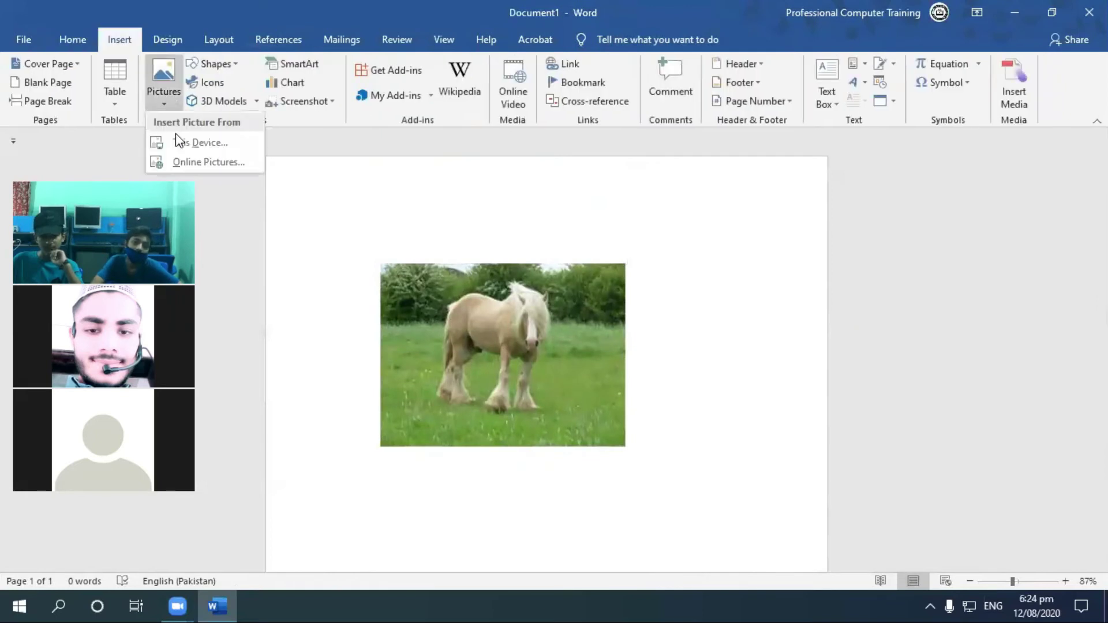
left_click(198, 143)
left_click(592, 288)
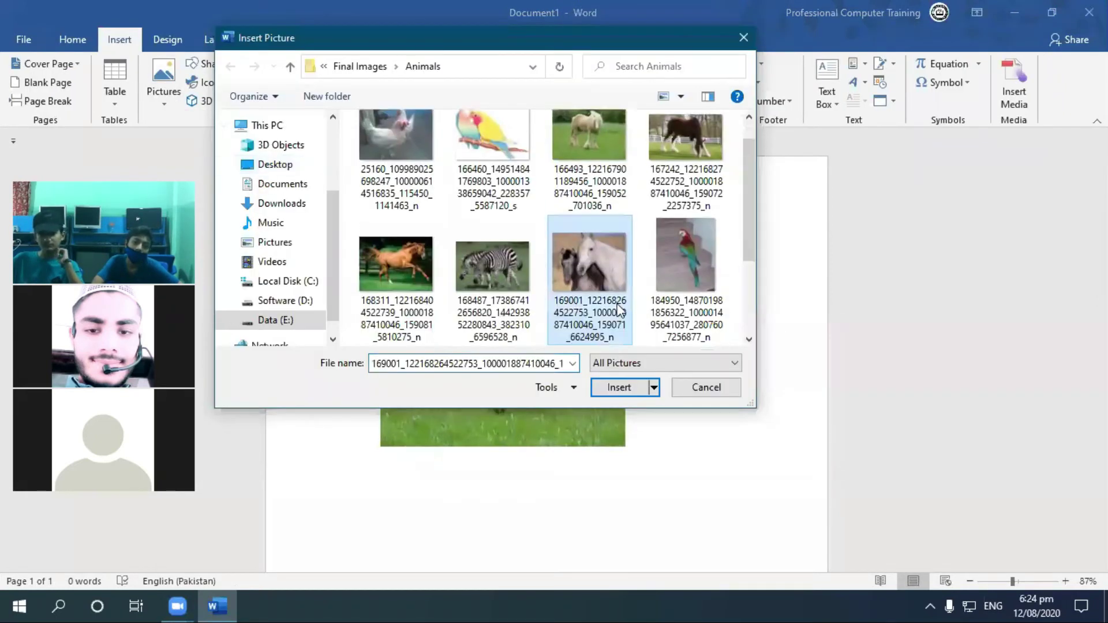
left_click(474, 283, "ctrl")
left_click(632, 392)
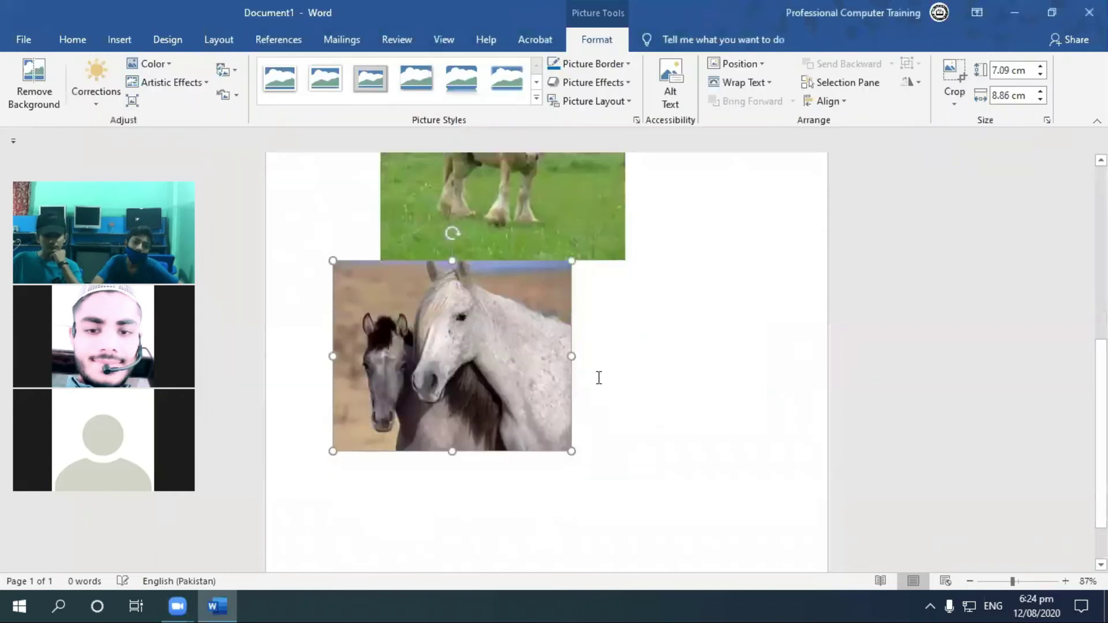
Give the white horse and zebra pictures Square wrapping, placing the white horse beside the top picture
left_click(739, 83)
left_click(748, 124)
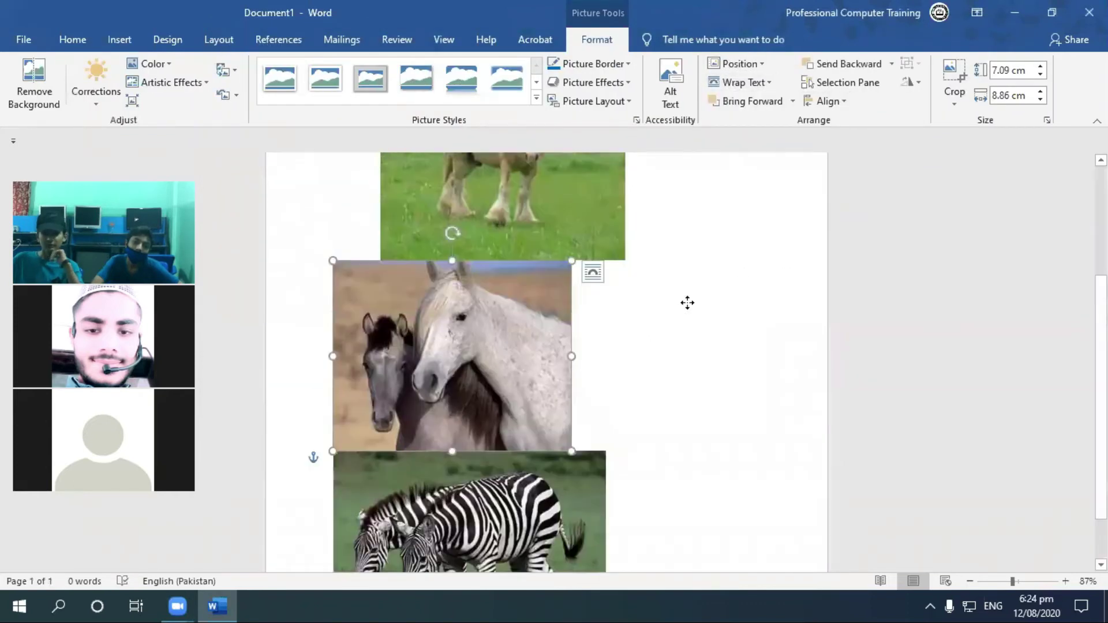
left_click_drag(454, 278, 642, 280)
left_click(497, 458)
left_click(740, 84)
left_click(748, 124)
Drag the tan horse, white horse and zebra pictures until all three partly overlap
left_click(625, 331)
mouse_move(554, 519)
left_mouse_down()
mouse_move(517, 412)
mouse_move(554, 511)
left_mouse_up()
left_click_drag(649, 299, 665, 452)
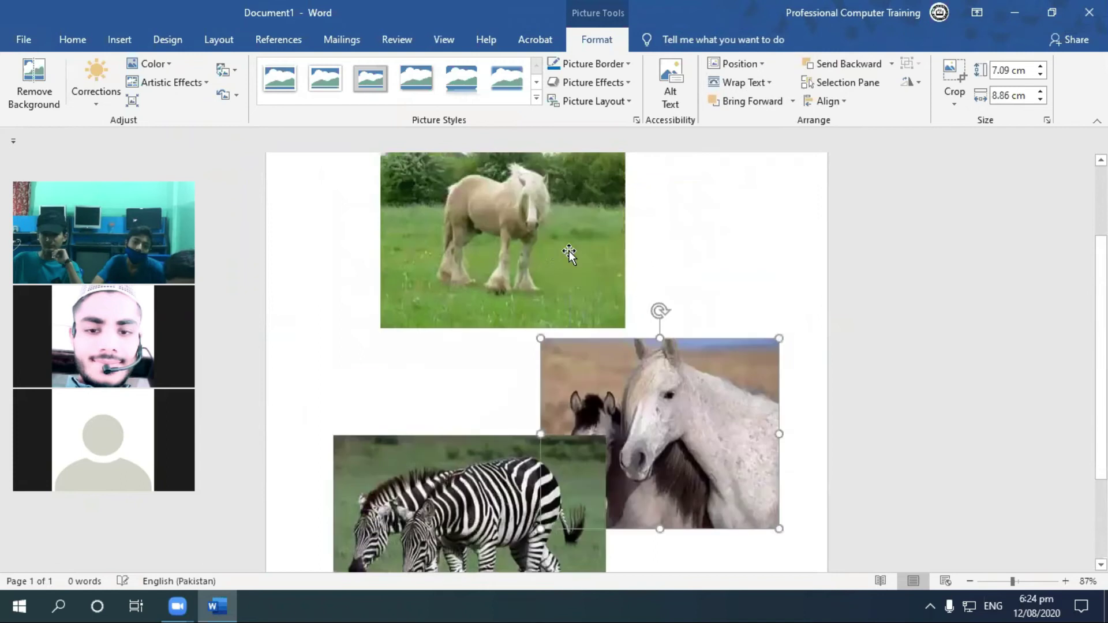
left_click_drag(509, 315, 464, 395)
mouse_move(710, 403)
left_mouse_down()
mouse_move(658, 358)
mouse_move(662, 348)
left_mouse_up()
mouse_move(429, 480)
left_mouse_down()
mouse_move(528, 460)
mouse_move(453, 475)
left_mouse_up()
scroll(789, 391, "down", 1)
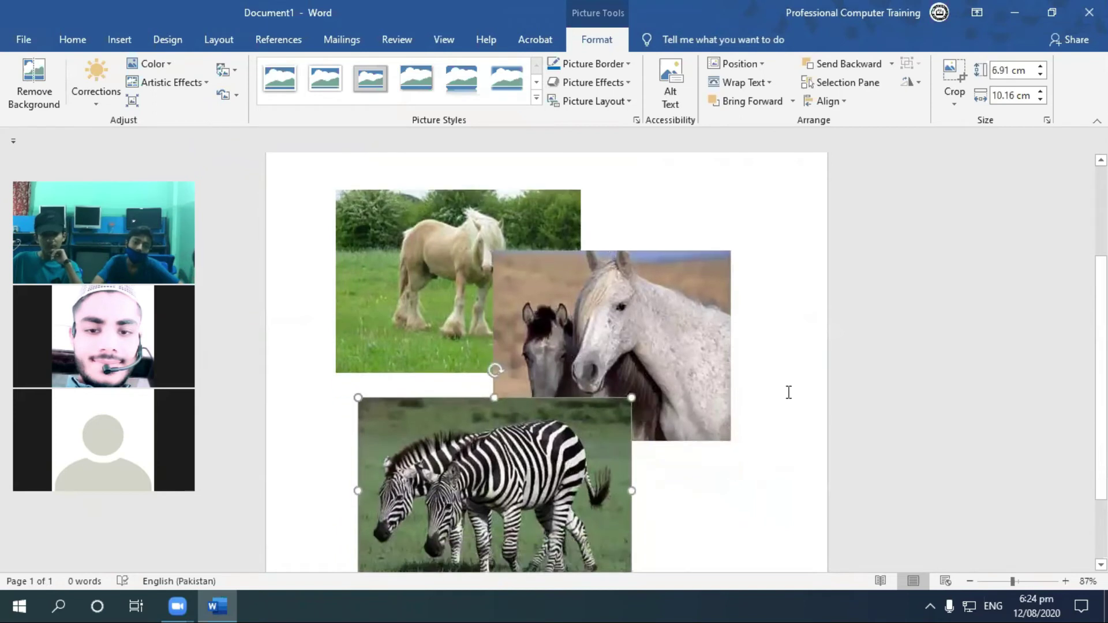
scroll(745, 372, "down", 1)
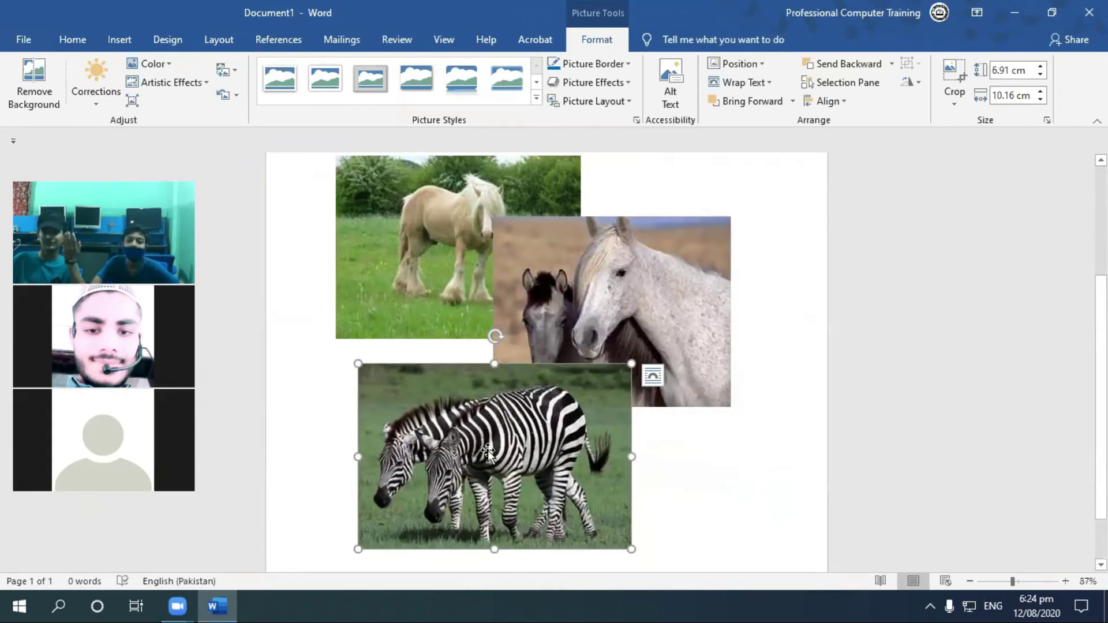
mouse_move(501, 455)
left_mouse_down()
mouse_move(481, 480)
mouse_move(495, 505)
left_mouse_up()
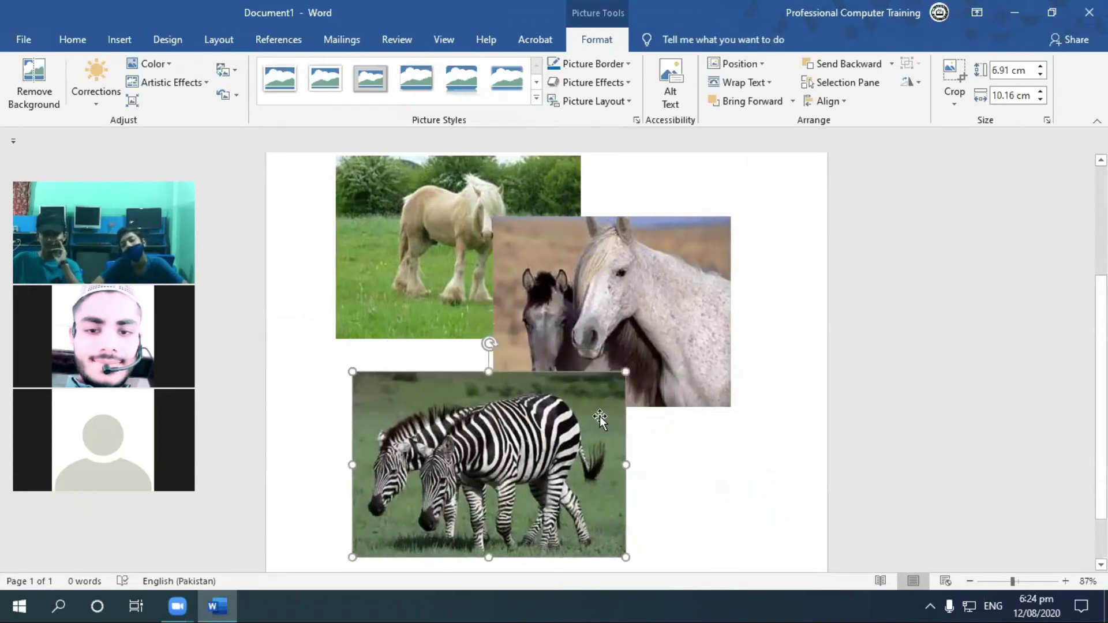
left_click_drag(593, 254, 575, 299)
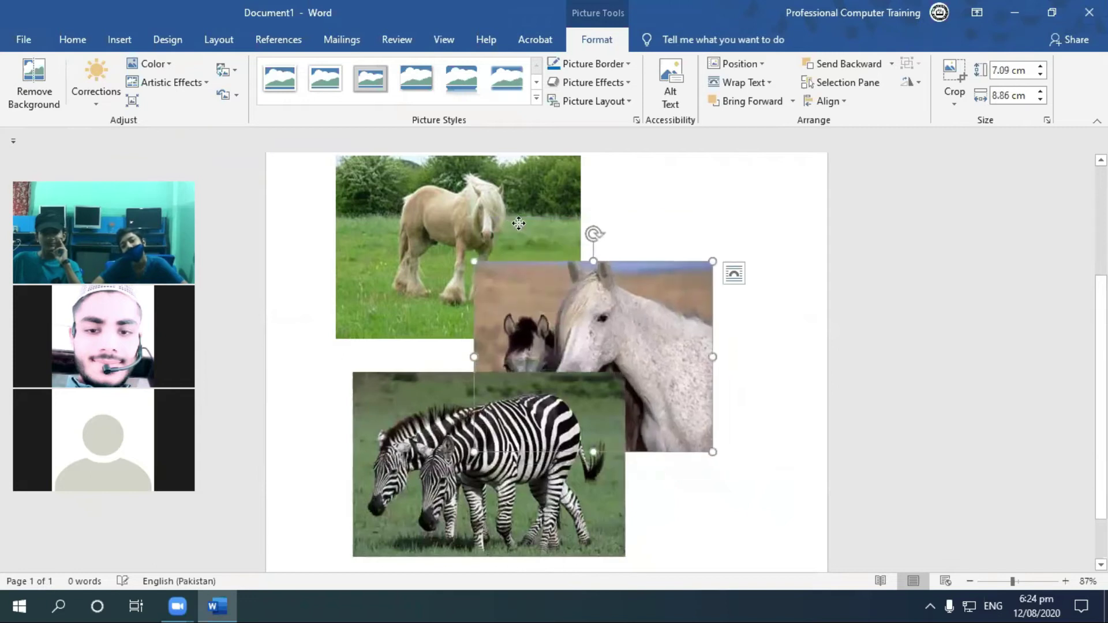
left_click_drag(514, 226, 518, 227)
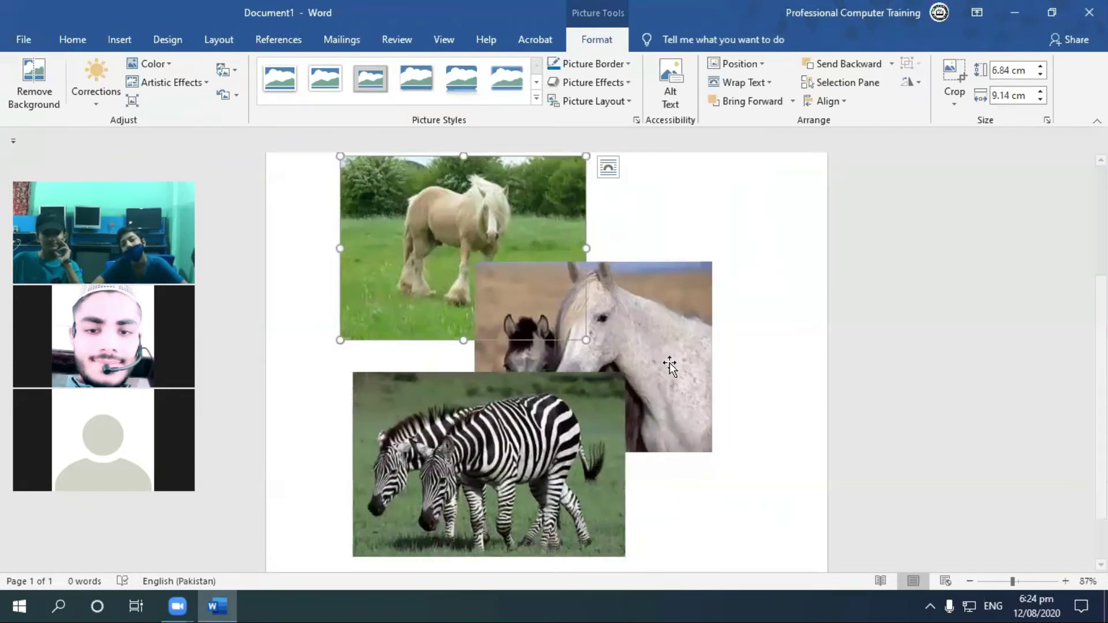
left_click(578, 433)
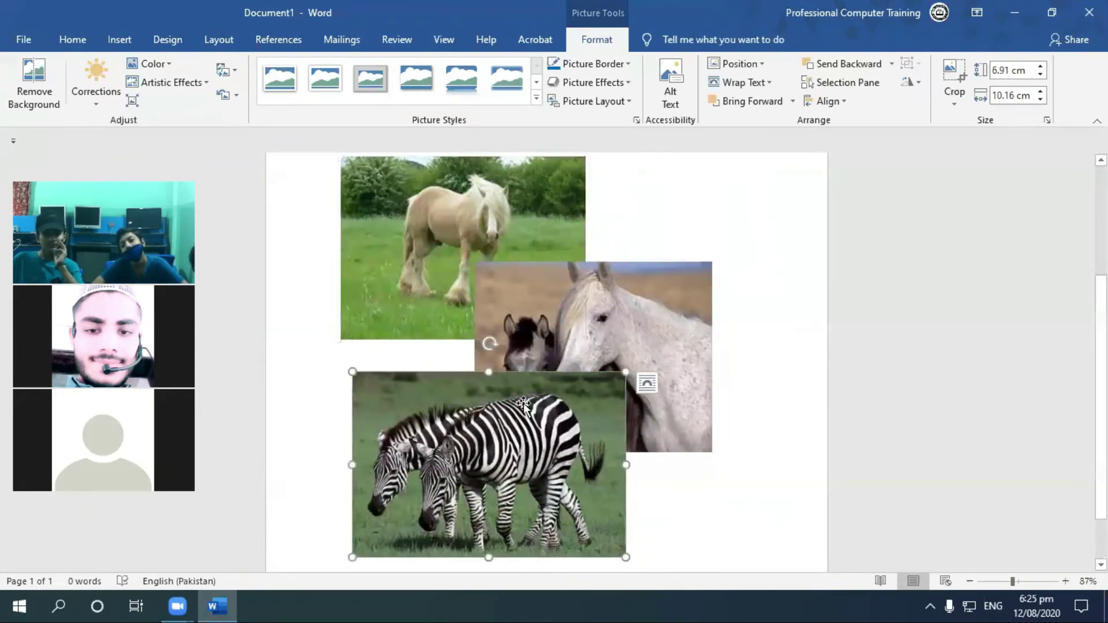
left_click(440, 217)
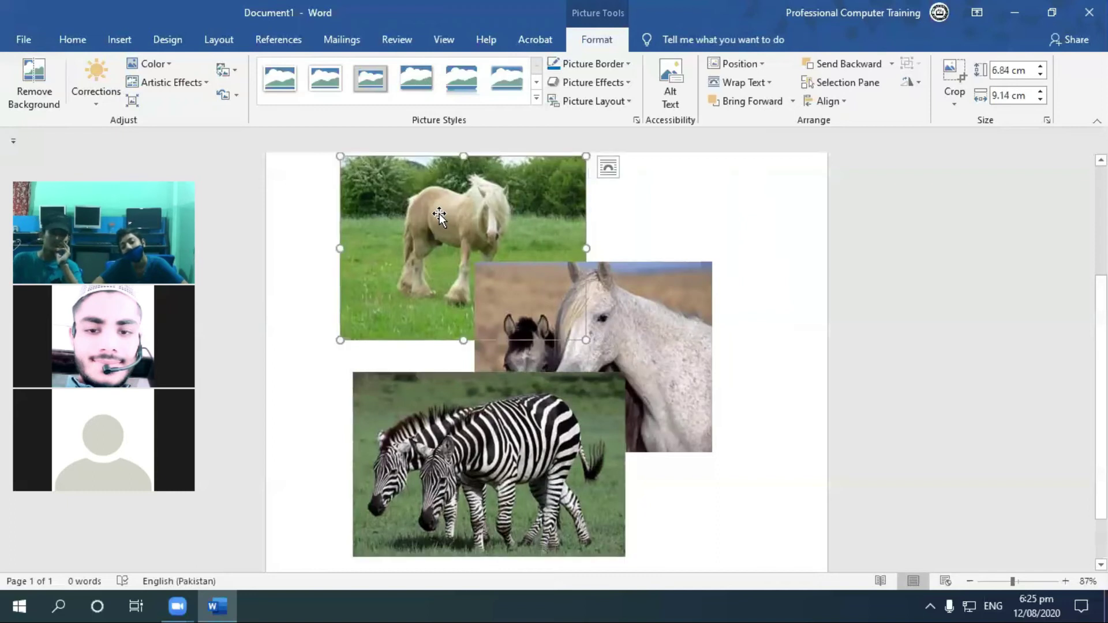
Move the tan horse picture down-left and bring it forward two layers, in front of the white horse
left_click(750, 100)
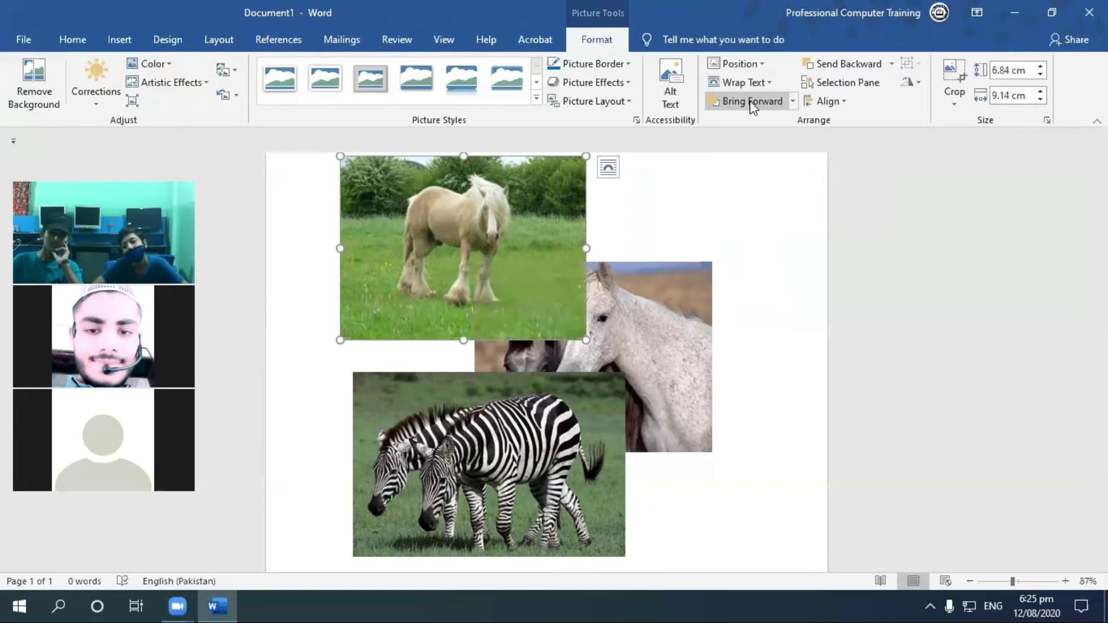
left_click_drag(485, 250, 478, 304)
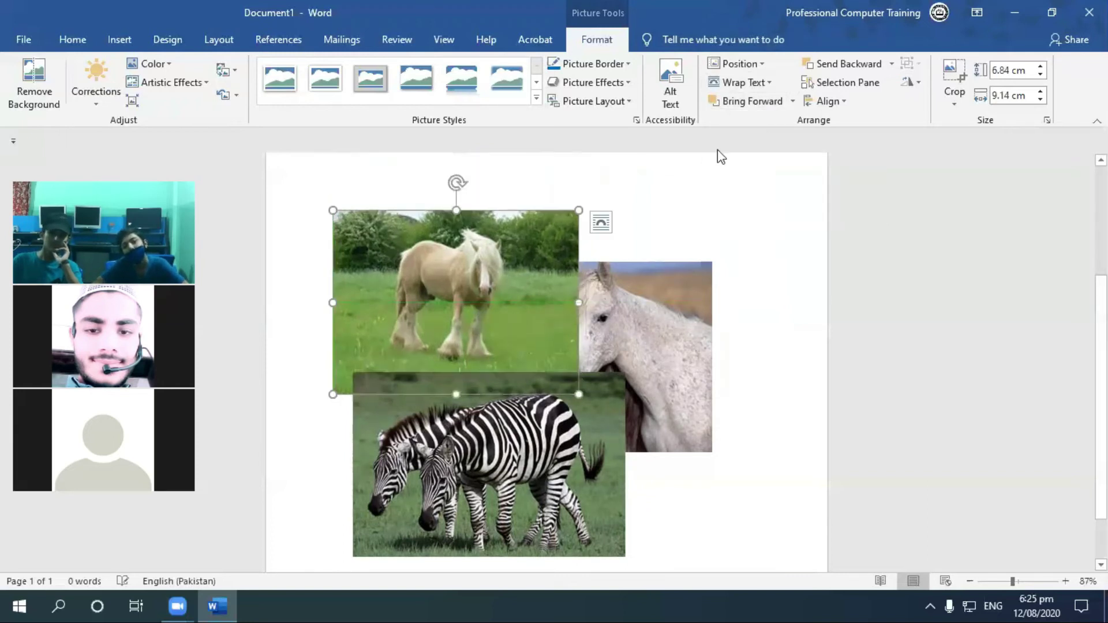
left_click(733, 103)
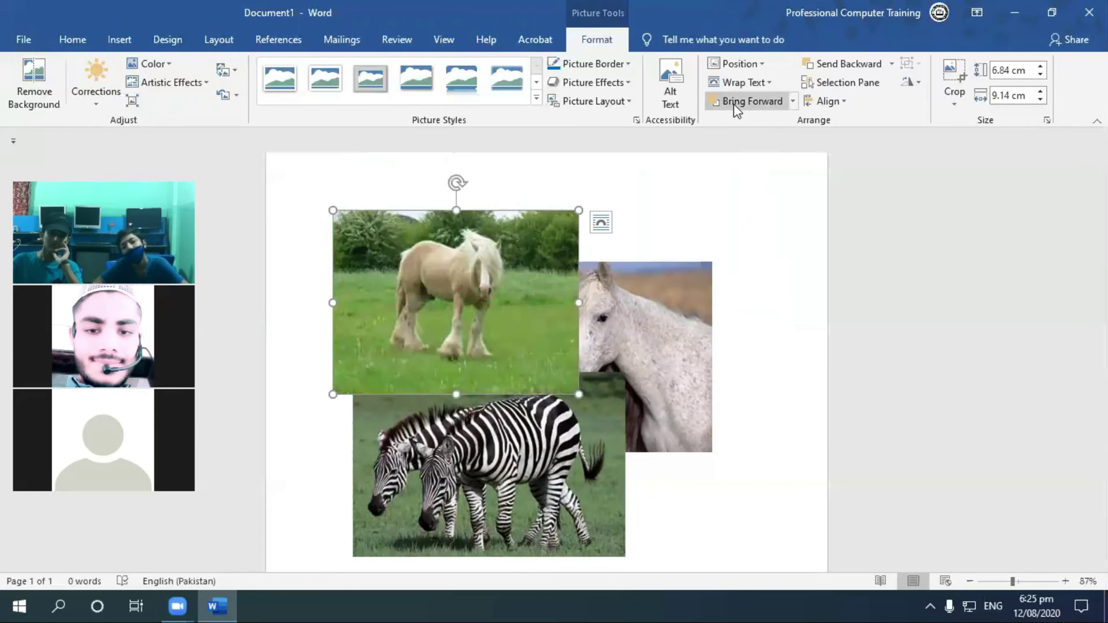
key("ctrl+z")
key("ctrl+z")
key("ctrl+z")
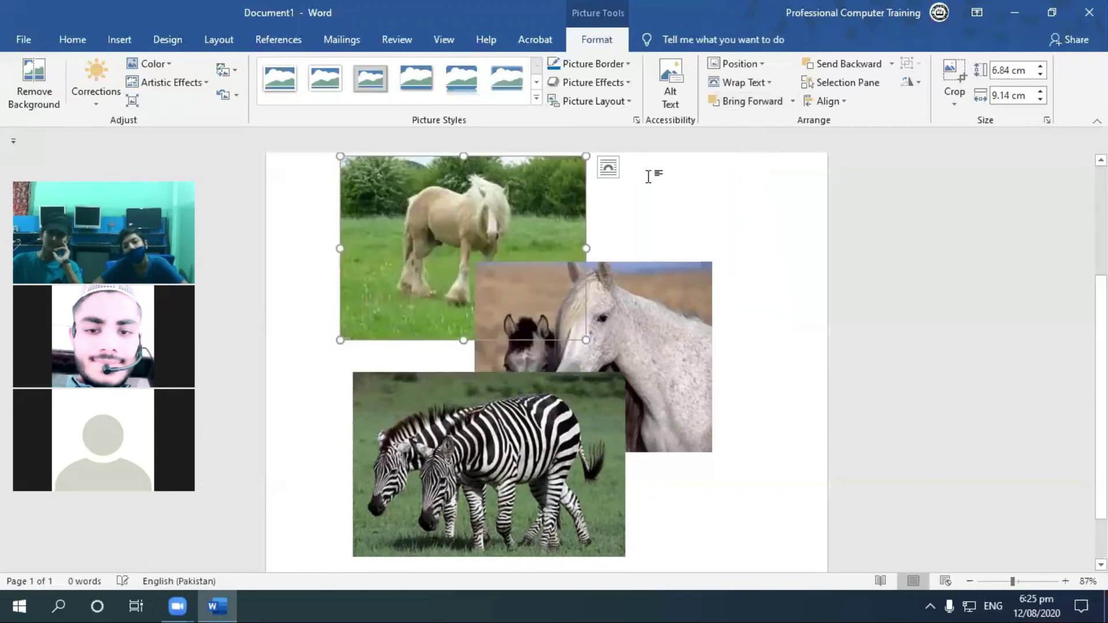
left_click_drag(533, 254, 501, 308)
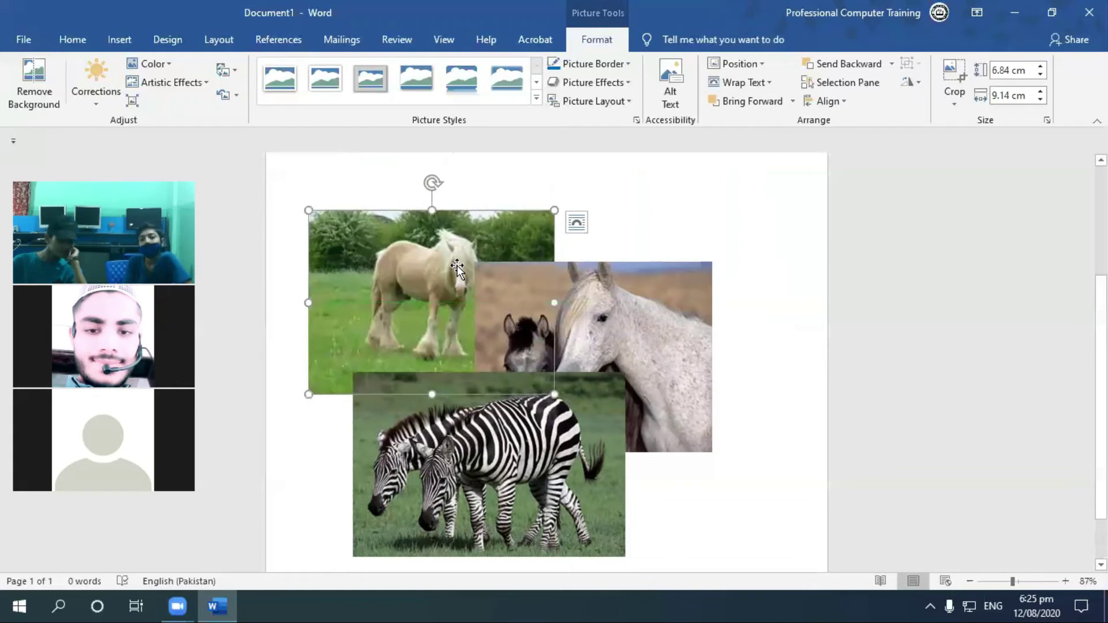
left_click(734, 112)
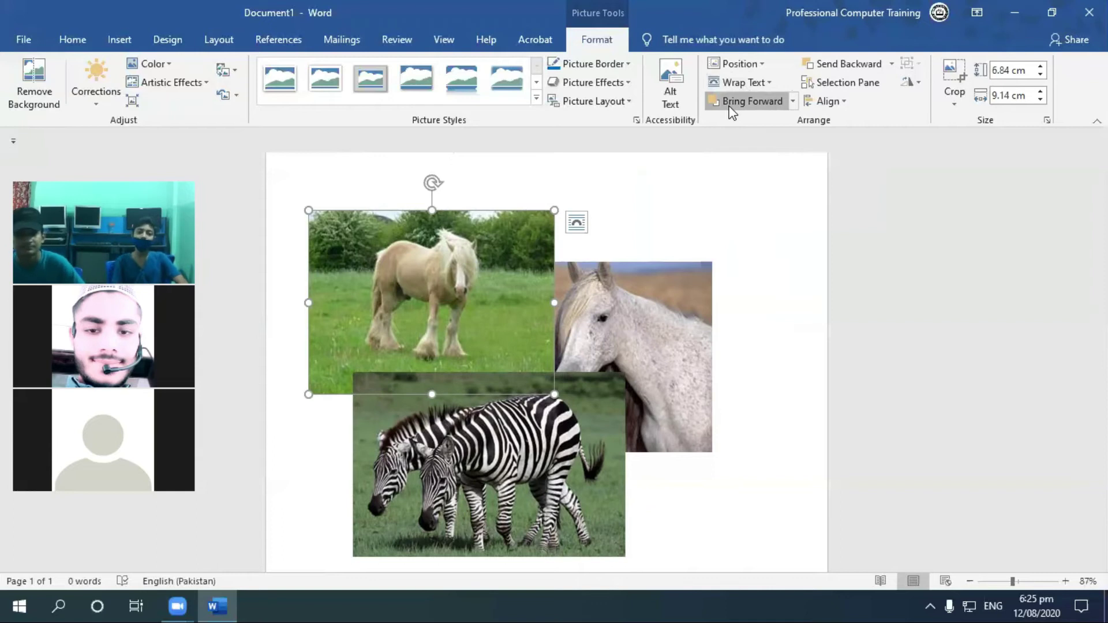
left_click(732, 110)
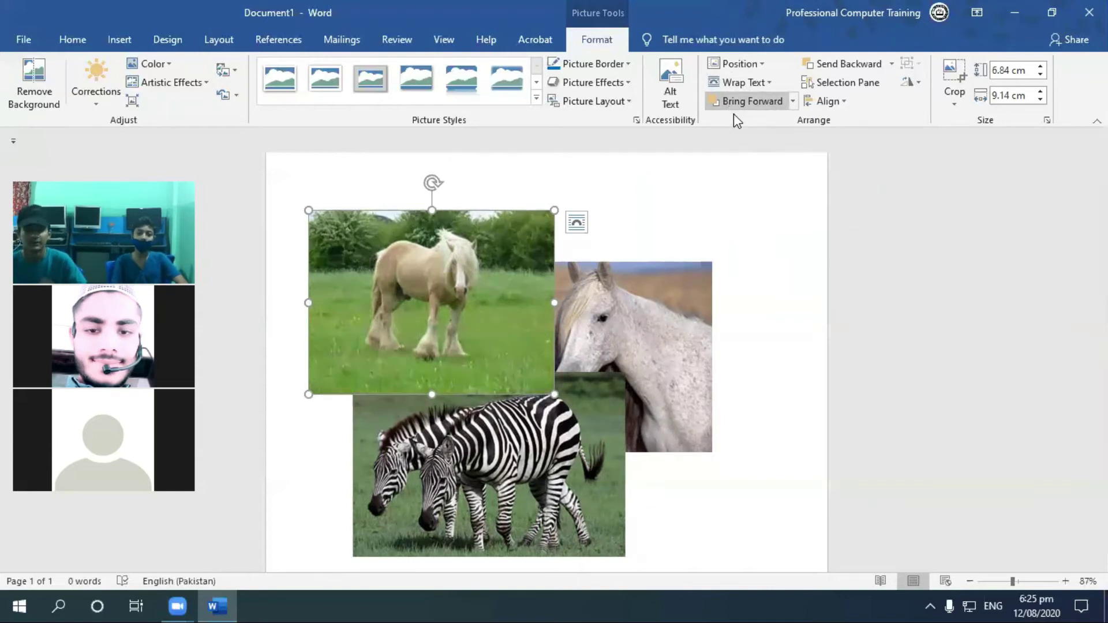
Send the tan horse picture back two layers, then select the zebra picture
left_click(834, 67)
left_click(833, 67)
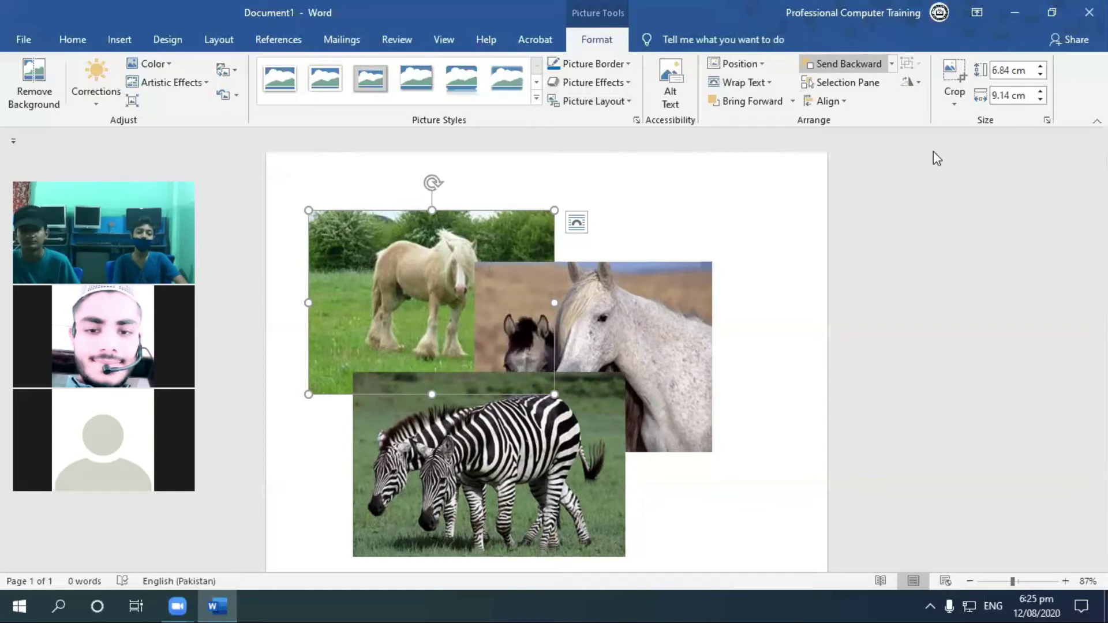
left_click(472, 462)
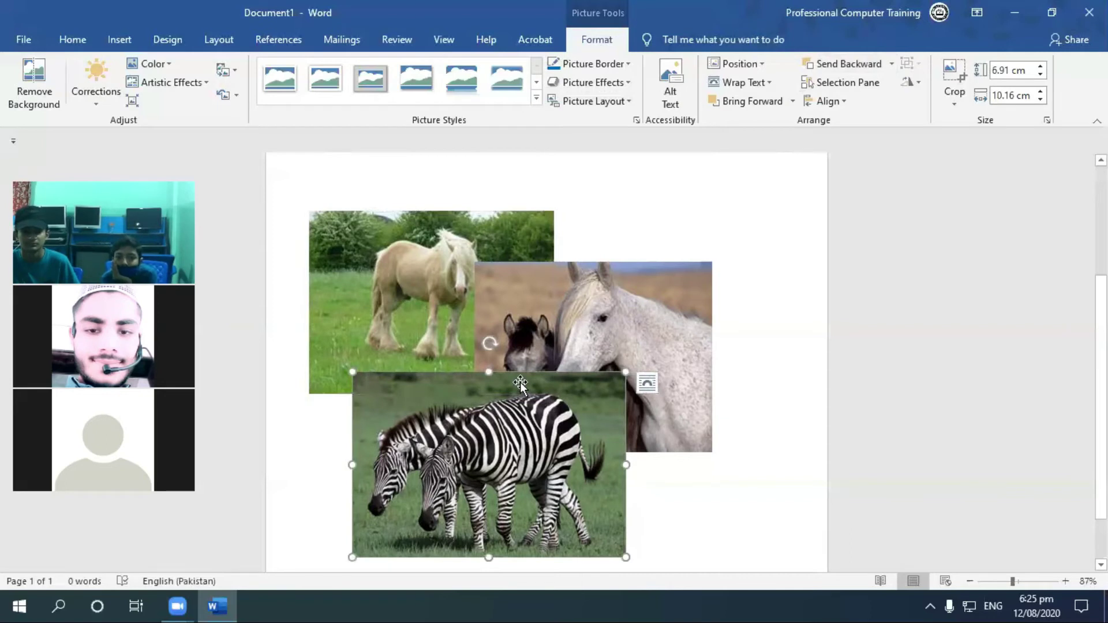
left_click(496, 238)
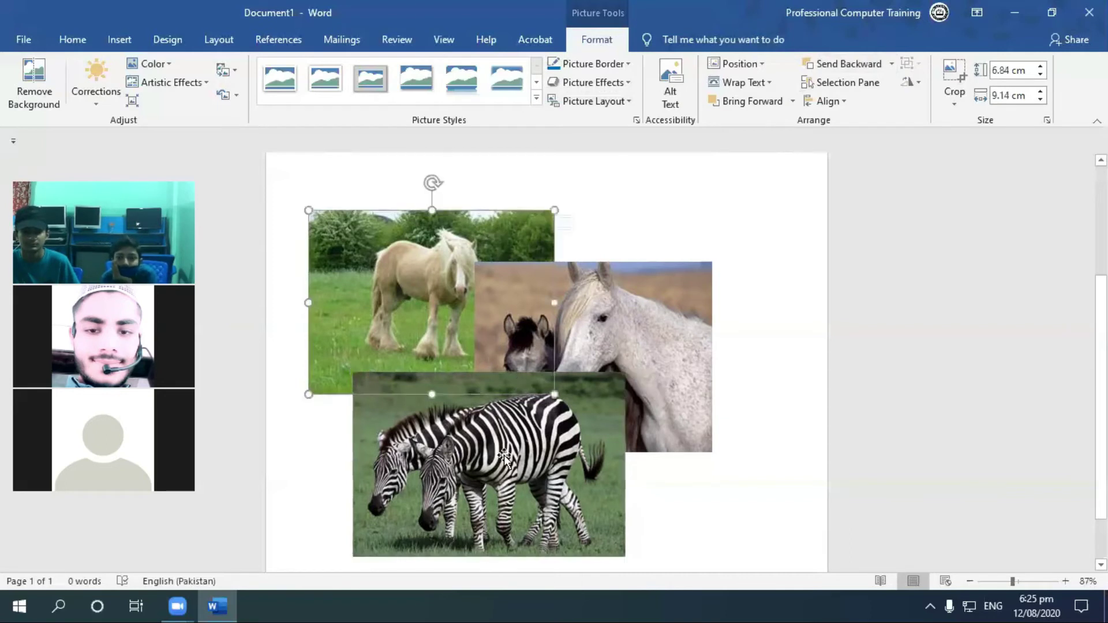
left_click(512, 446)
Send the zebra picture to the back, then bring it to the front of everything
left_click(892, 63)
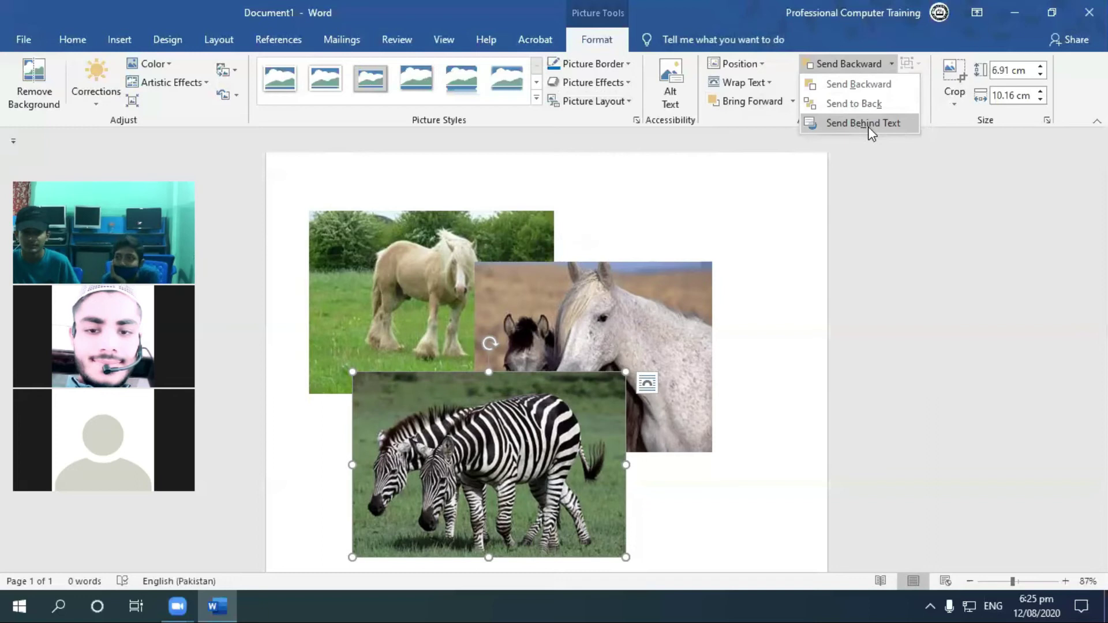
left_click(854, 104)
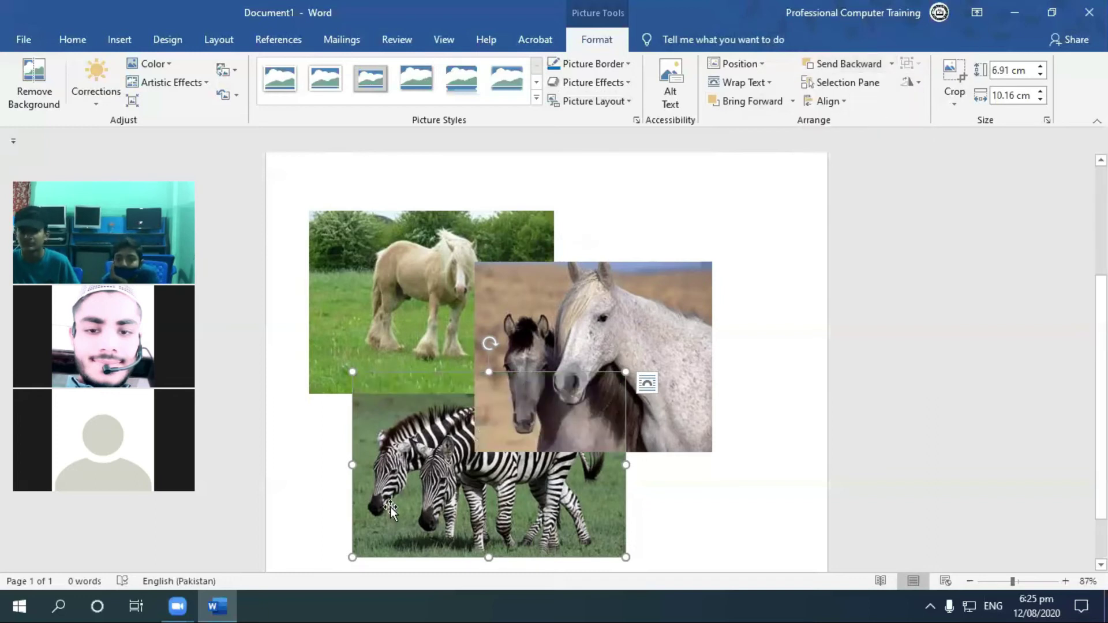
left_click(793, 103)
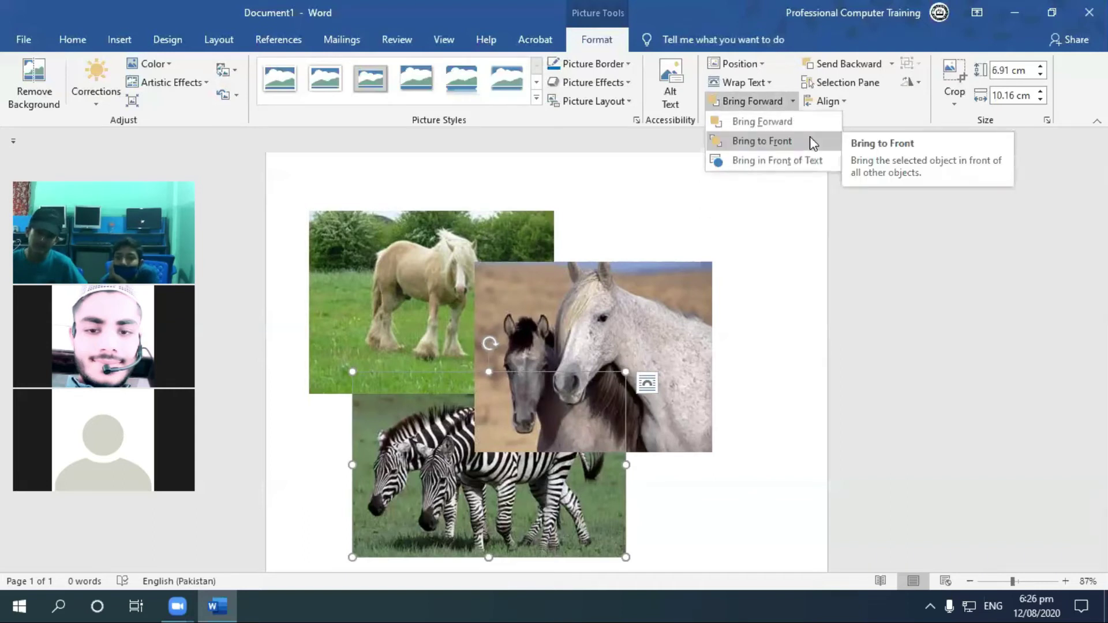
left_click(810, 143)
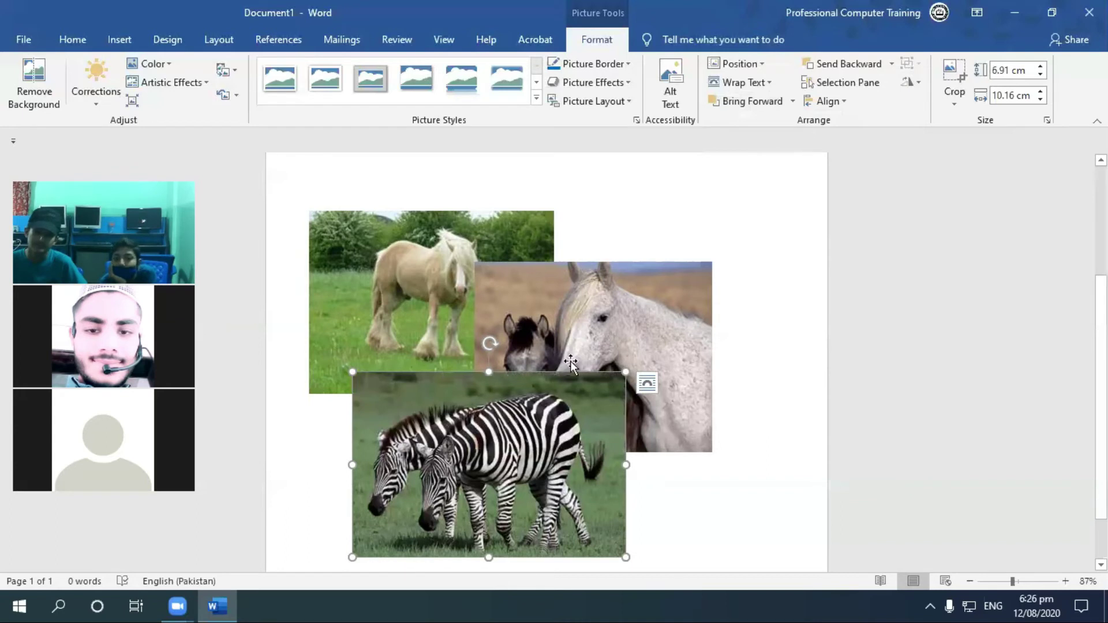
Show the Selection Pane and delete the grey horse, tan horse and zebra pictures
left_click(853, 82)
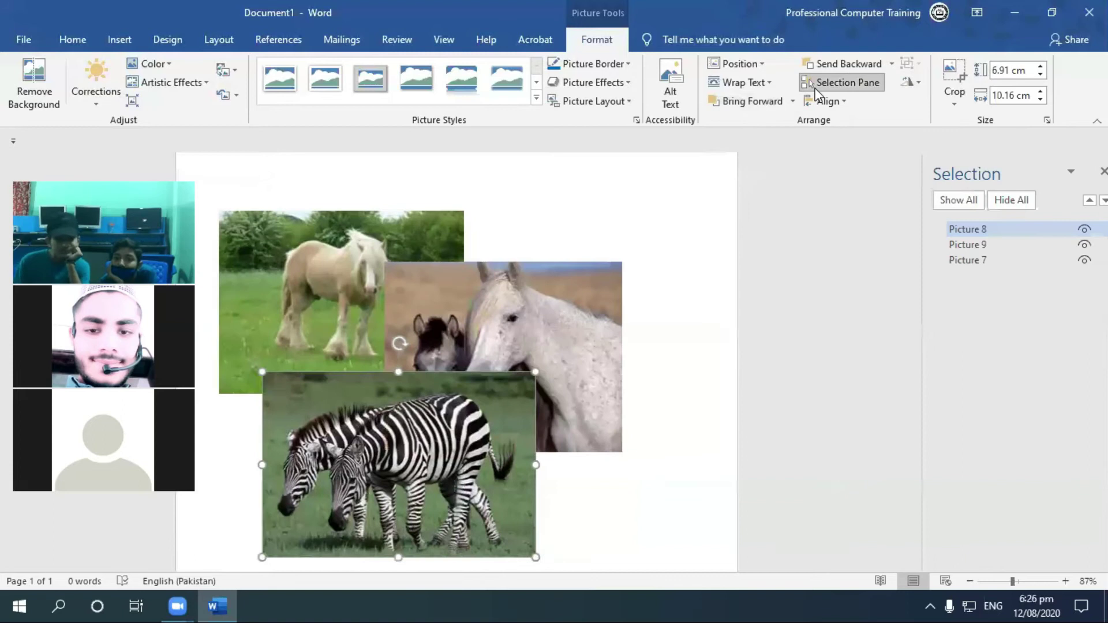
left_click(443, 318)
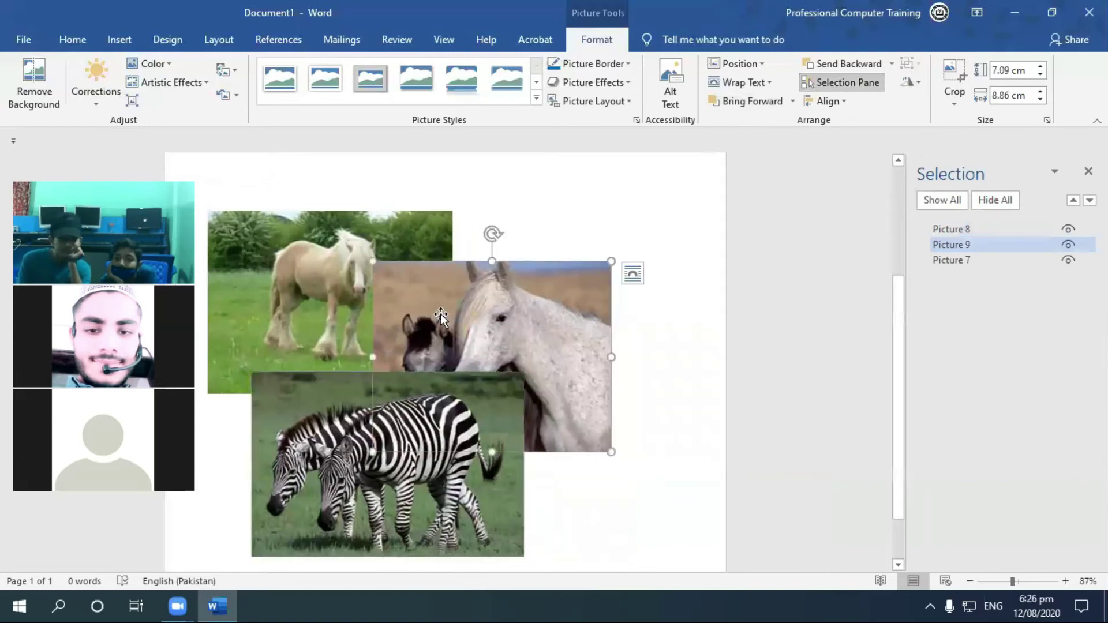
key("Delete")
left_click(327, 389)
key("Delete")
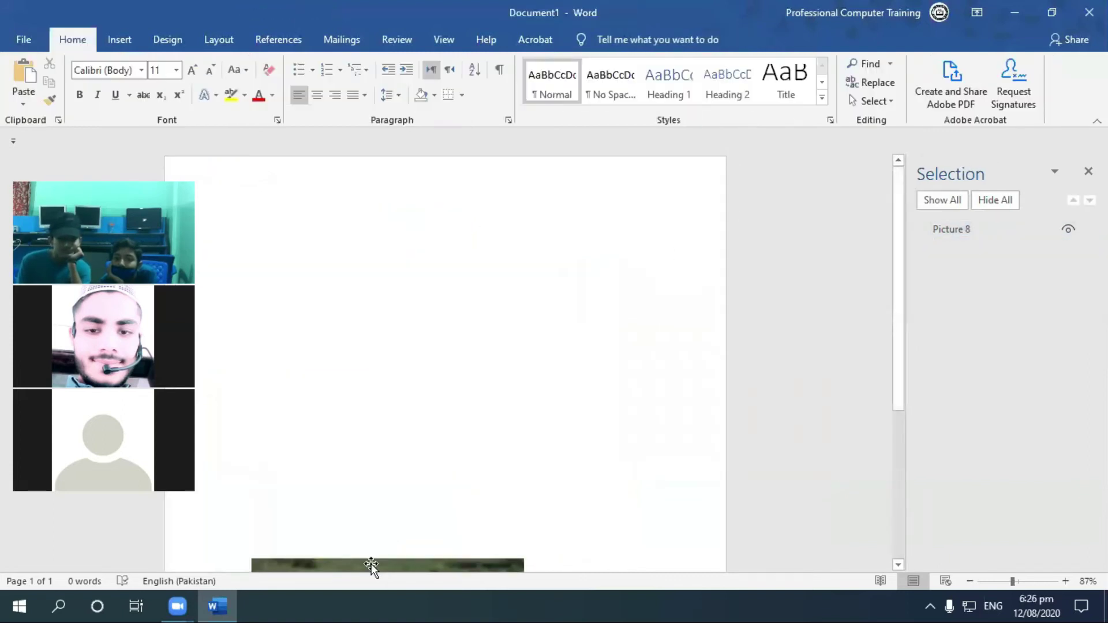
left_click(372, 563)
key("Delete")
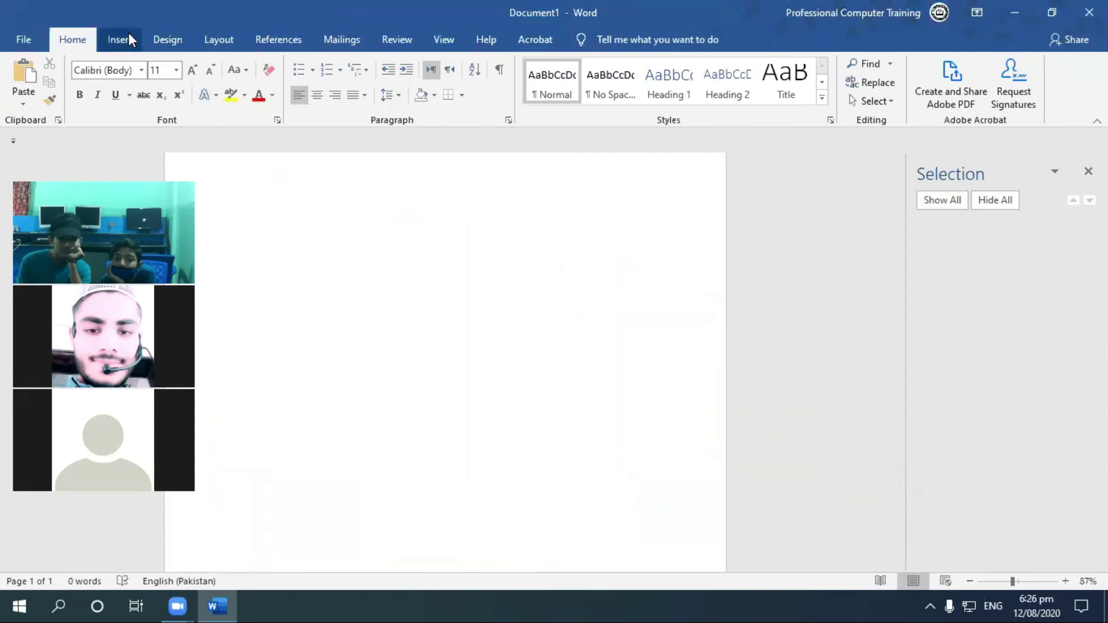
Draw a small black oval near the top left of the page
left_click(127, 34)
left_click(230, 61)
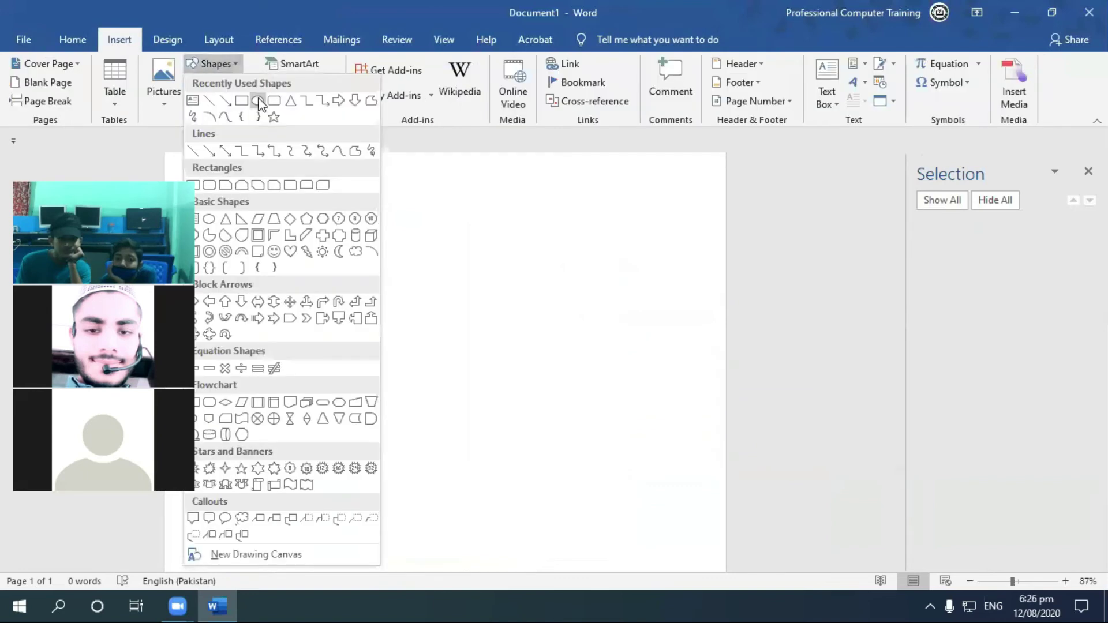
left_click_drag(297, 197, 319, 216)
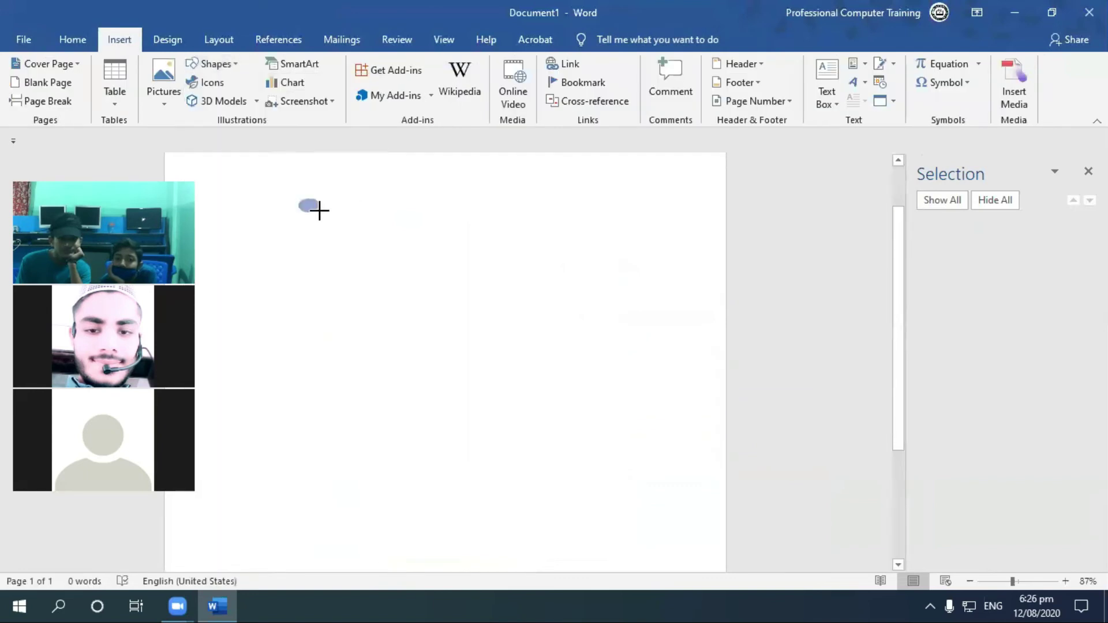
left_click(219, 72)
Draw a small blue rectangle beside the oval
left_click(121, 38)
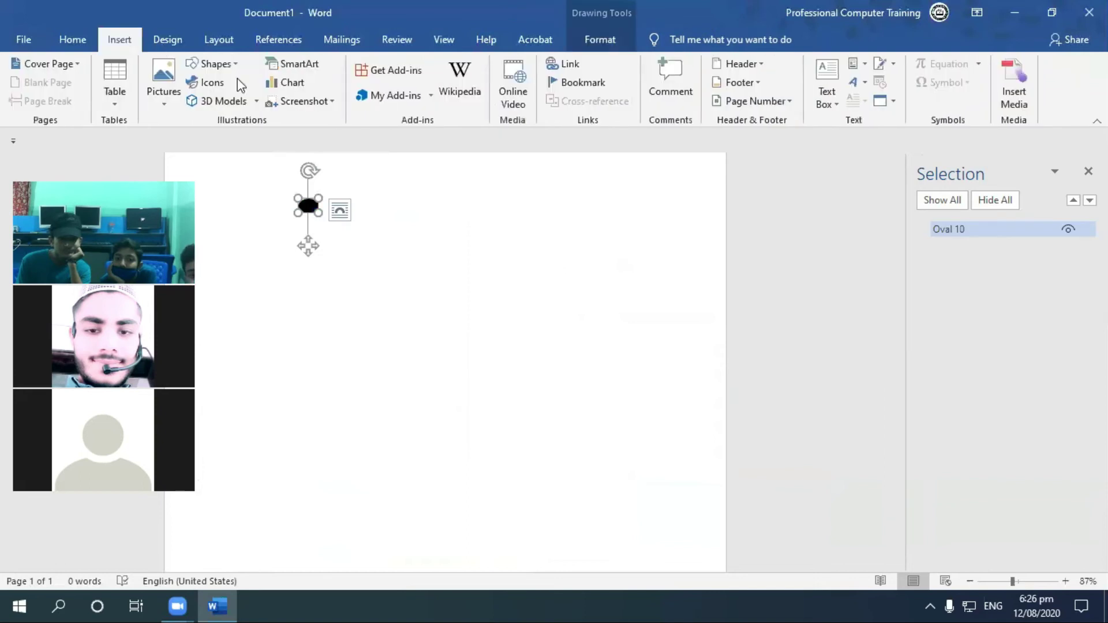
left_click(231, 63)
left_click(259, 101)
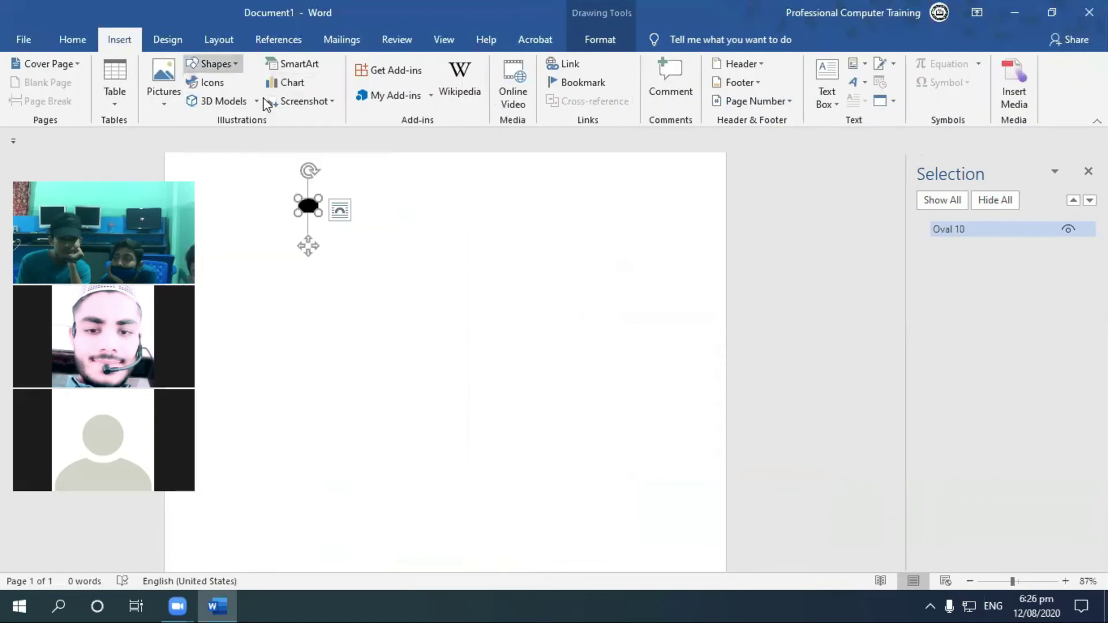
left_click(236, 65)
left_click(243, 107)
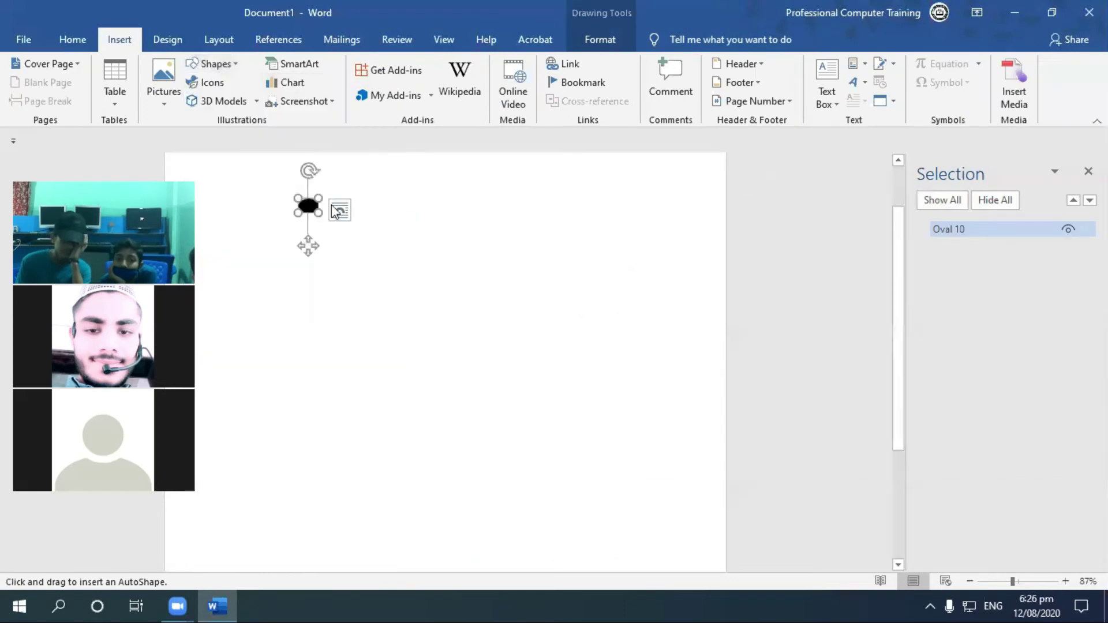
left_click_drag(330, 223, 353, 238)
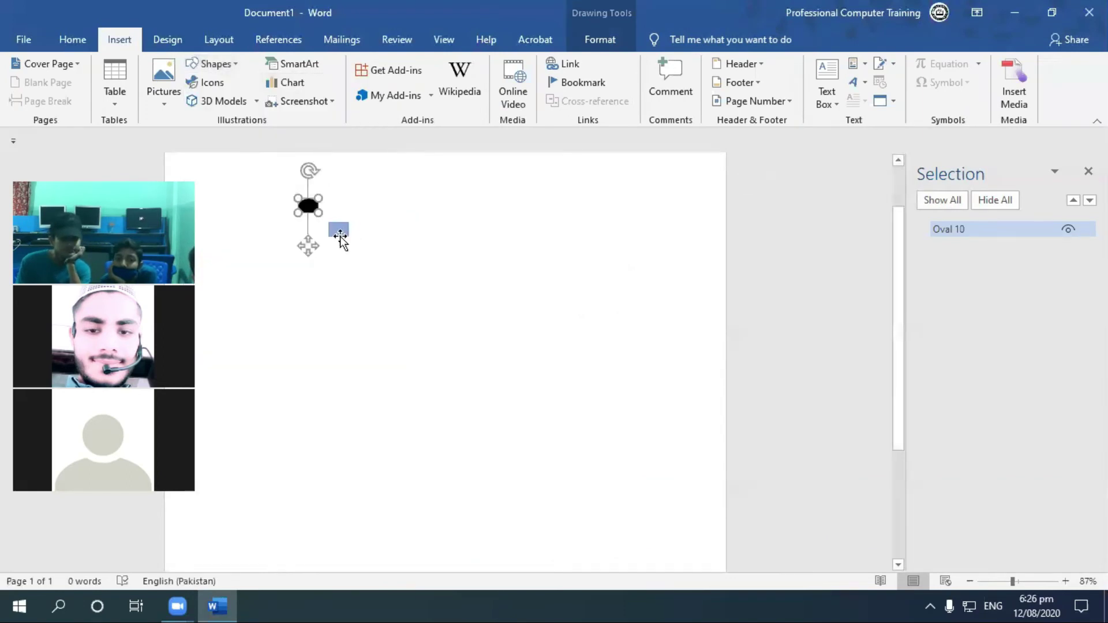
Copy the blue rectangle and line the copies up side by side
left_click(340, 236)
key("ctrl+c")
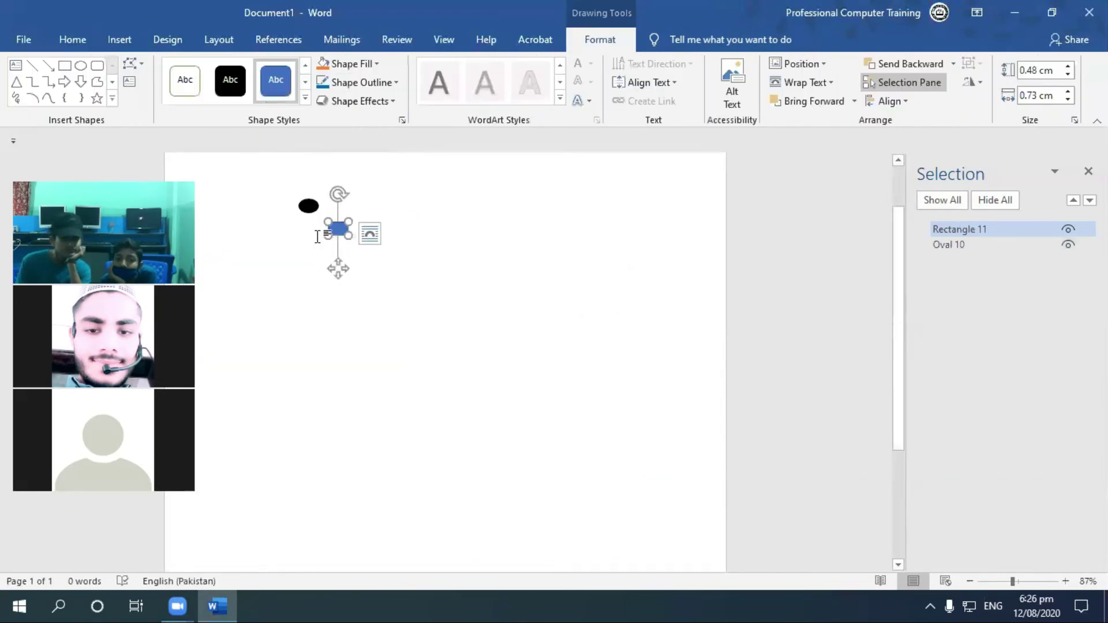
key("ctrl+v")
key("ctrl+v")
key("ctrl+v")
key("ctrl+v")
key("ctrl+v")
left_click_drag(358, 196, 423, 271)
mouse_move(349, 244)
left_mouse_down()
mouse_move(376, 250)
mouse_move(353, 227)
left_mouse_up()
left_click(338, 296)
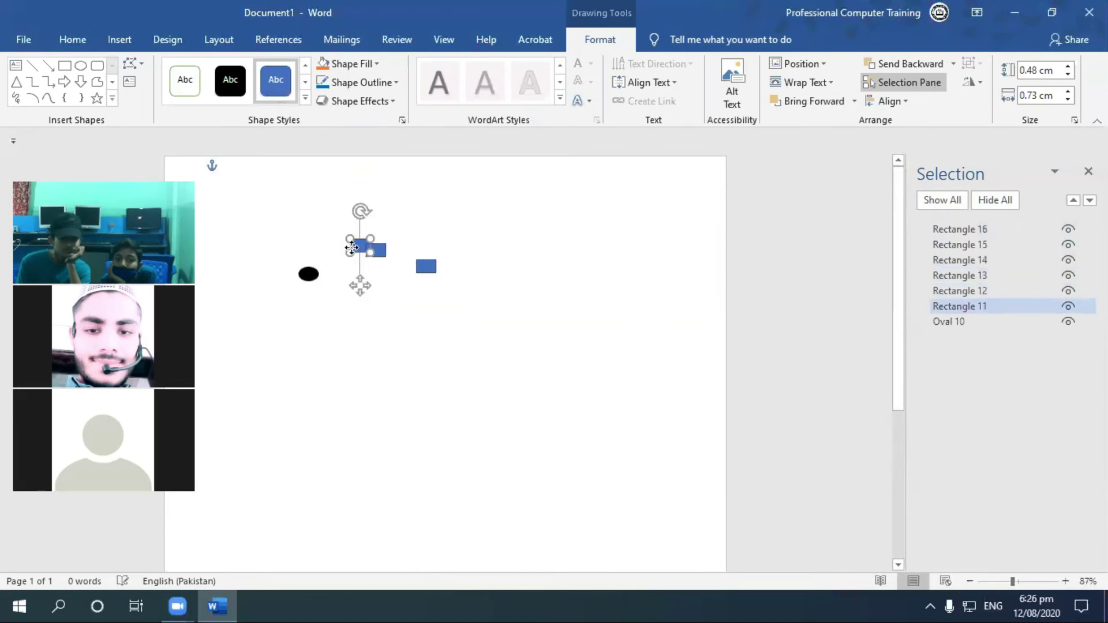
mouse_move(427, 268)
left_mouse_down()
mouse_move(402, 255)
mouse_move(412, 256)
left_mouse_up()
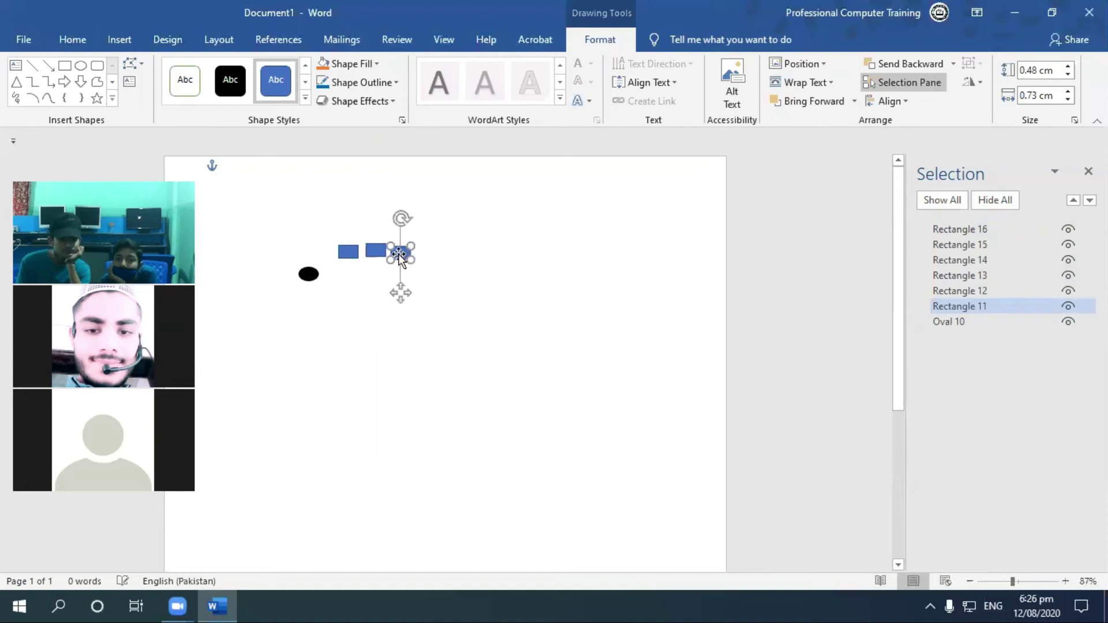
Place copies of the black oval below and above the rectangles
mouse_move(306, 275)
left_mouse_down()
mouse_move(362, 276)
mouse_move(392, 169)
left_mouse_up()
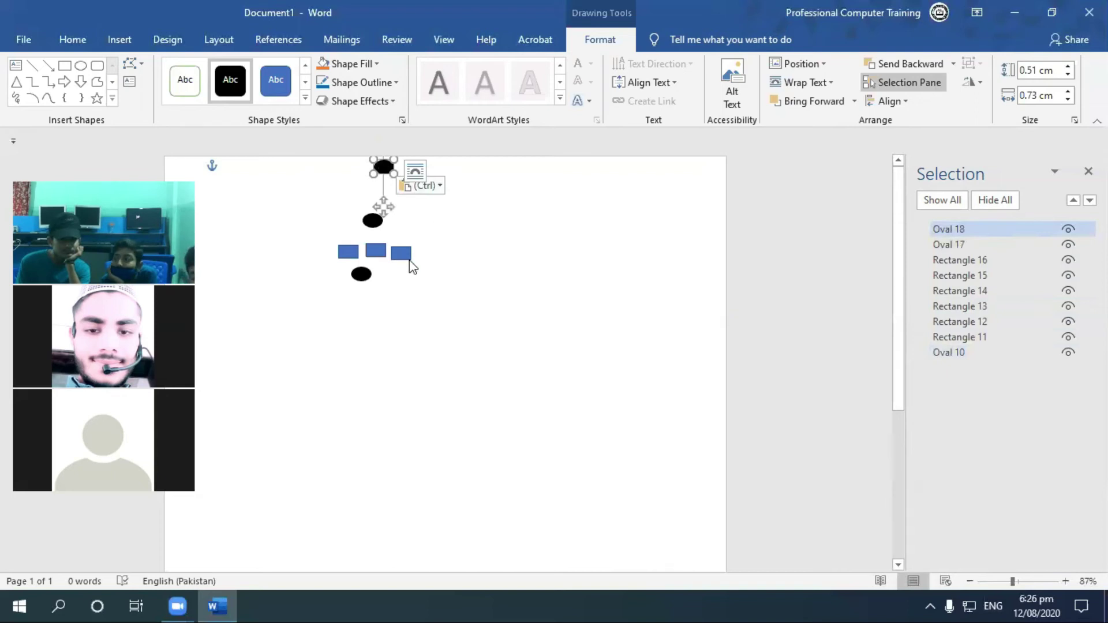
left_click(390, 170)
left_click_drag(390, 169, 400, 288)
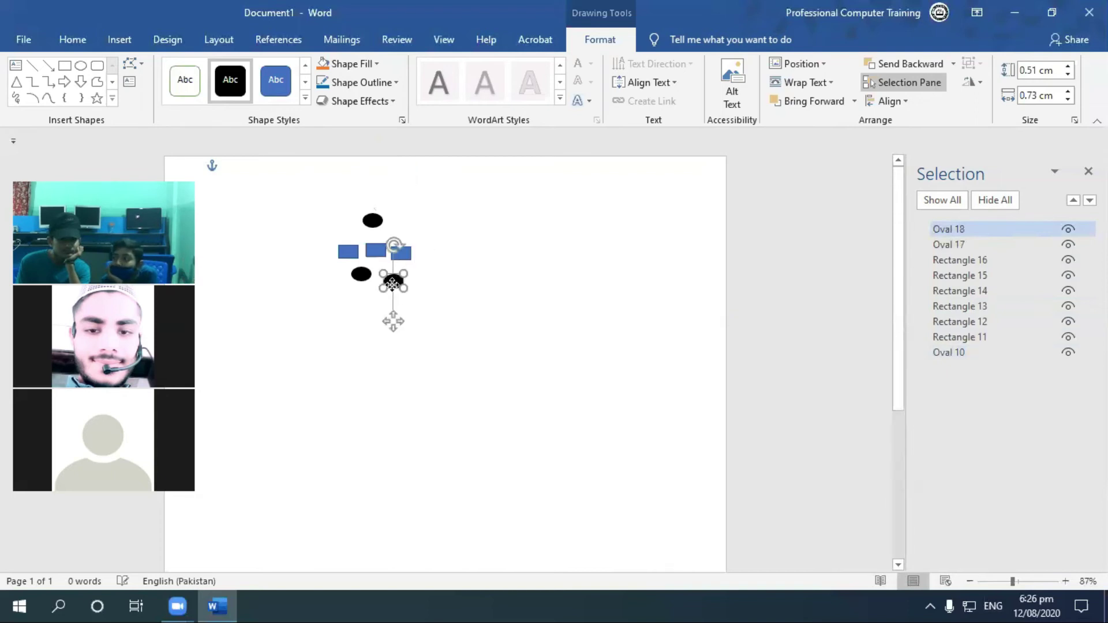
mouse_move(404, 232)
left_mouse_down()
mouse_move(415, 179)
mouse_move(420, 276)
left_mouse_up()
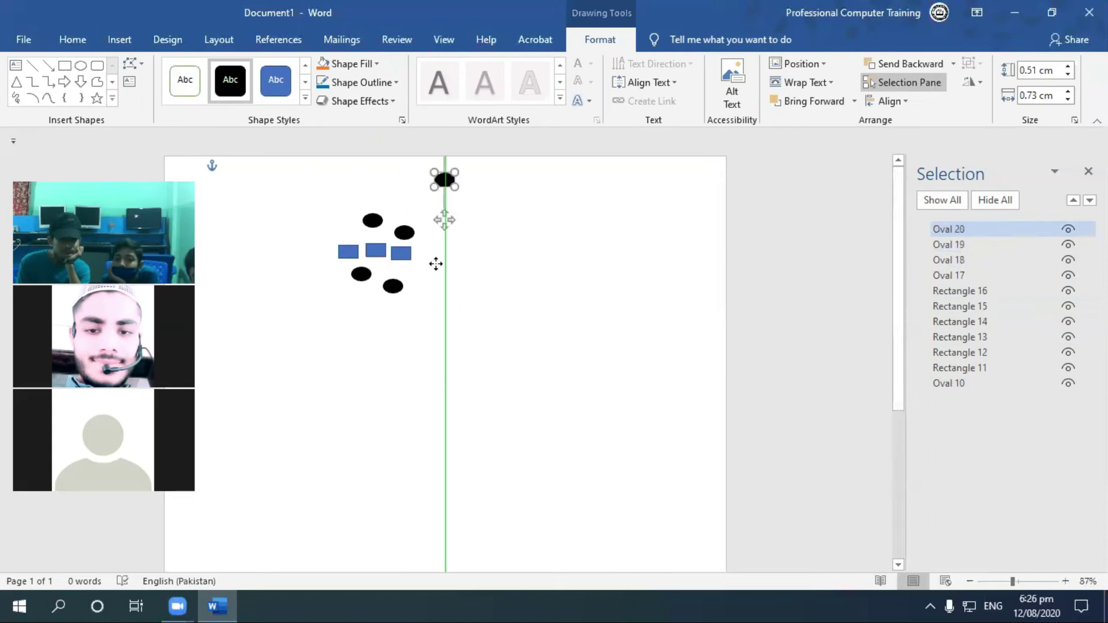
Select shapes one by one in the Selection Pane, ending on Oval 18
left_click(949, 244)
left_click(949, 275)
left_click(955, 306)
left_click(959, 352)
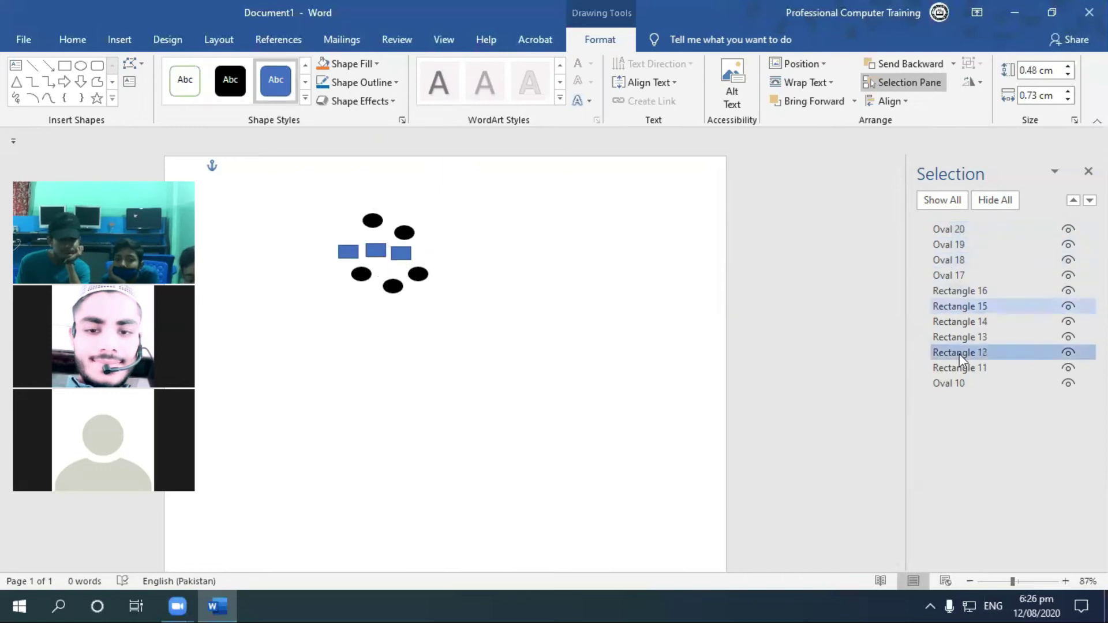
left_click(949, 275)
left_click(949, 259)
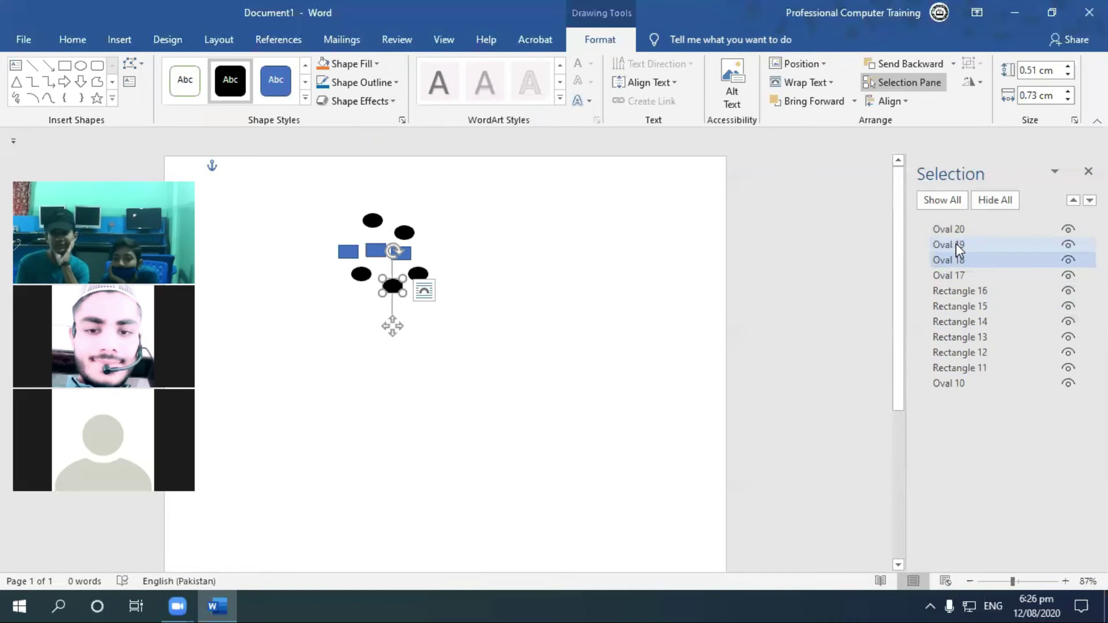
Select Rectangle 11, add Rectangle 13 and Oval 20, then deselect everything
left_click(344, 256)
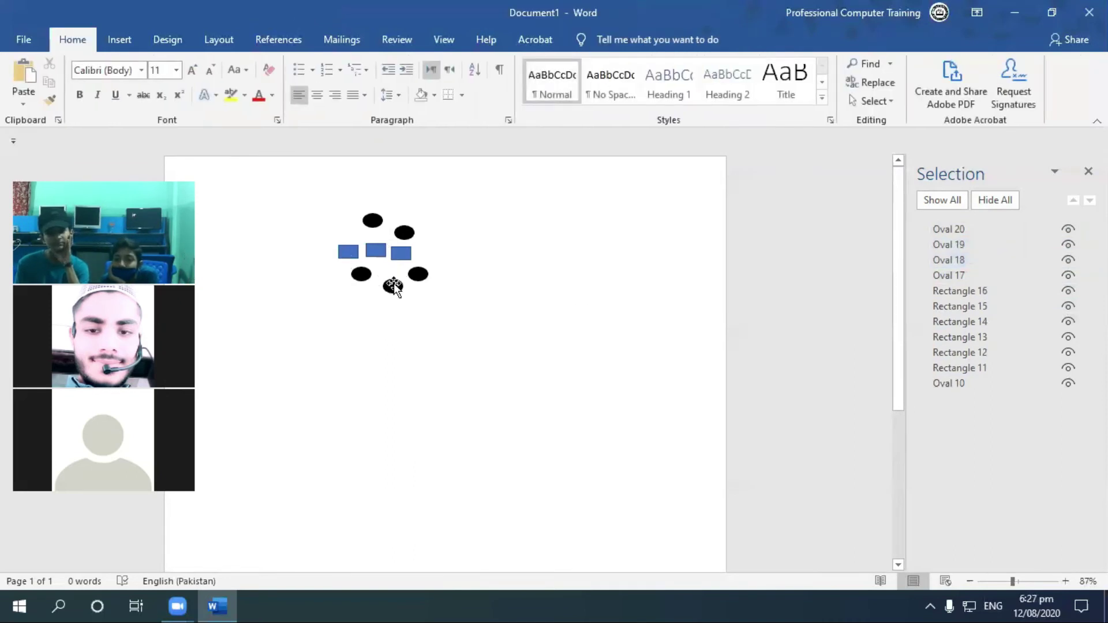
left_click(402, 334)
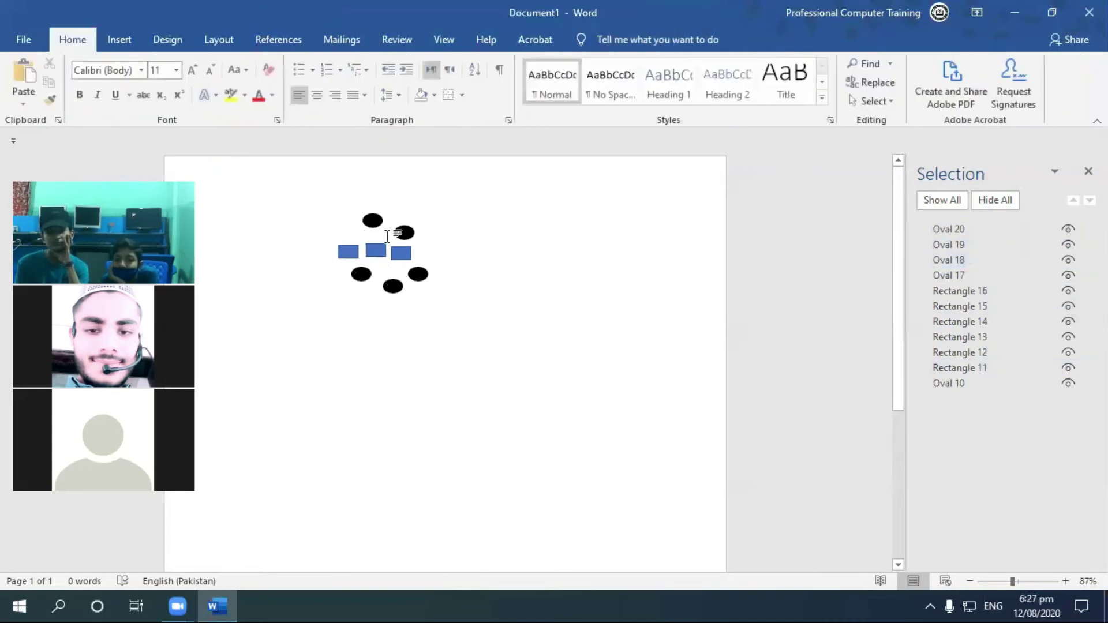
left_click(345, 252)
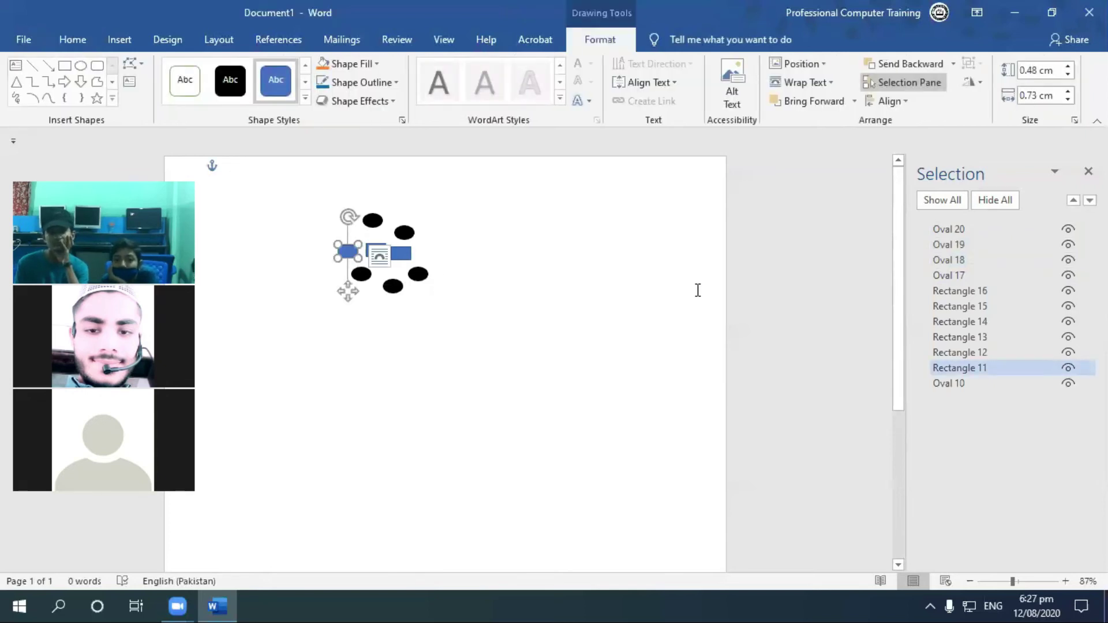
left_click(400, 254, "ctrl")
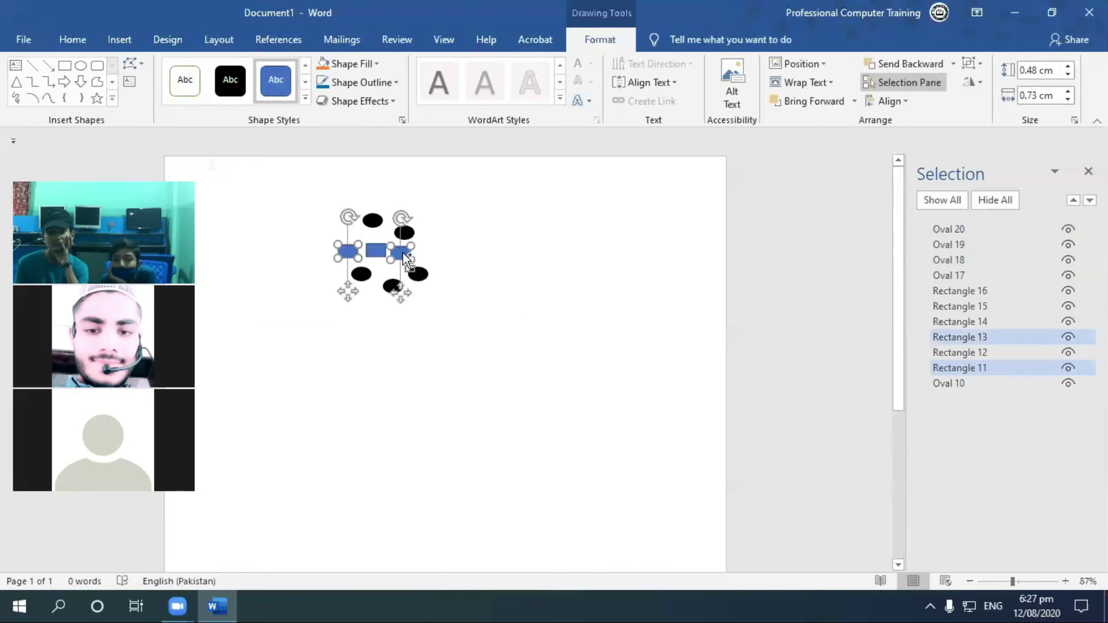
left_click(419, 276, "ctrl")
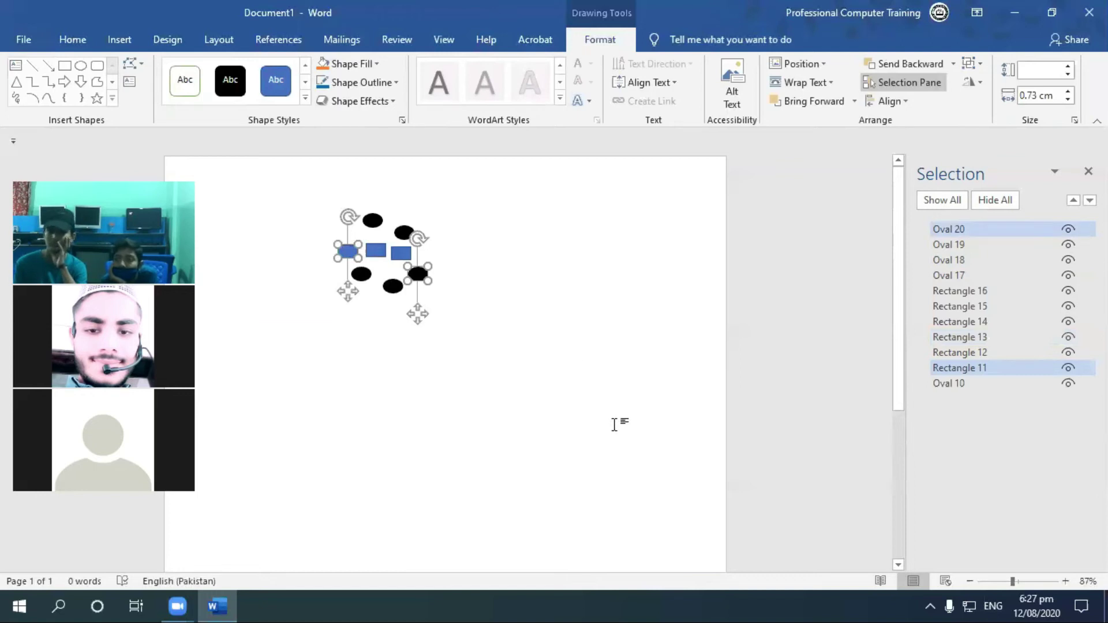
left_click(545, 334)
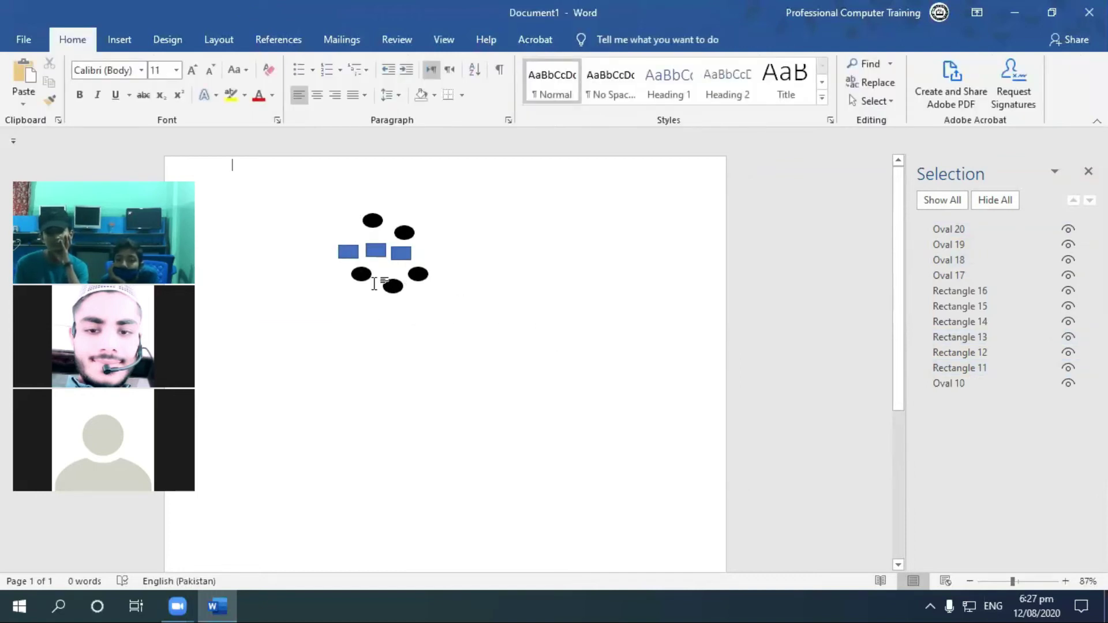
Select Rectangles 16, 14, 11 and Ovals 18, 10, 19 together, then close the Selection Pane
left_click(361, 276)
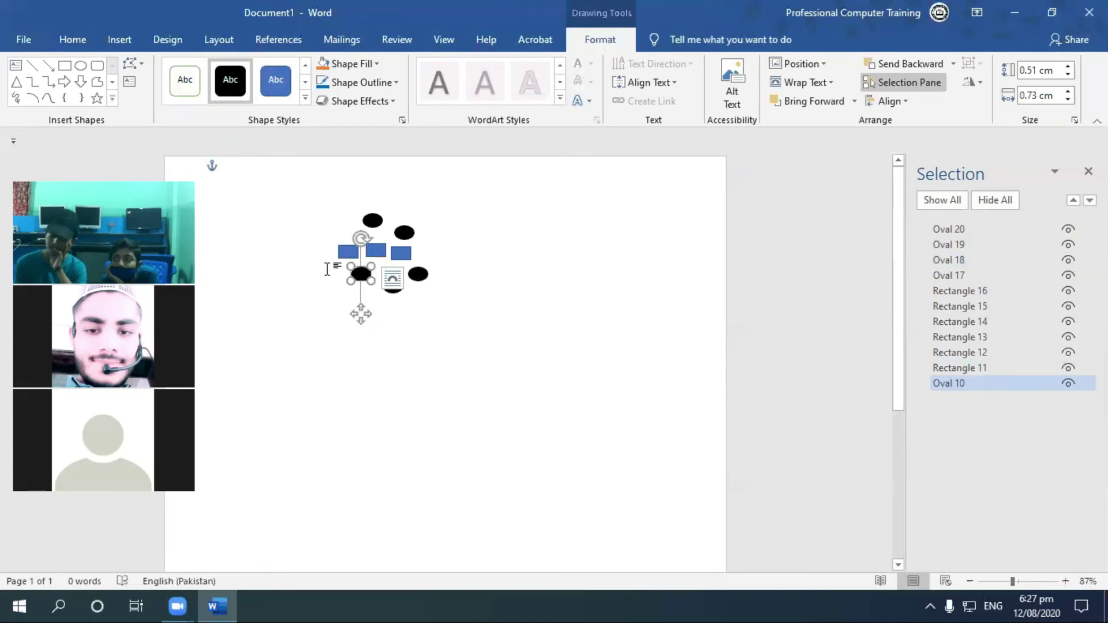
left_click(392, 279)
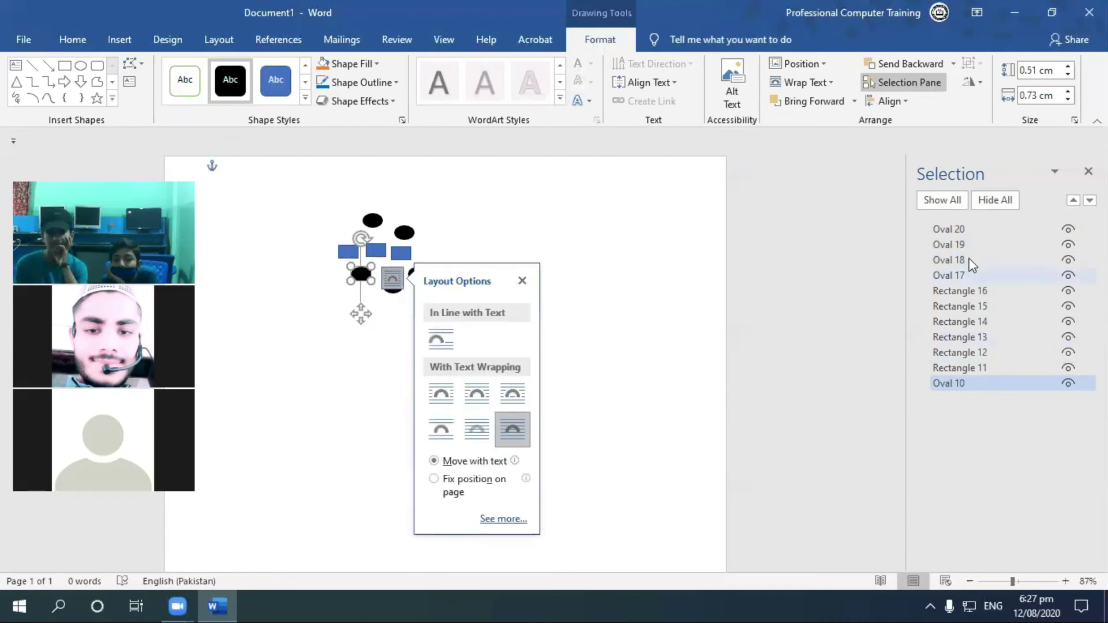
left_click(947, 291)
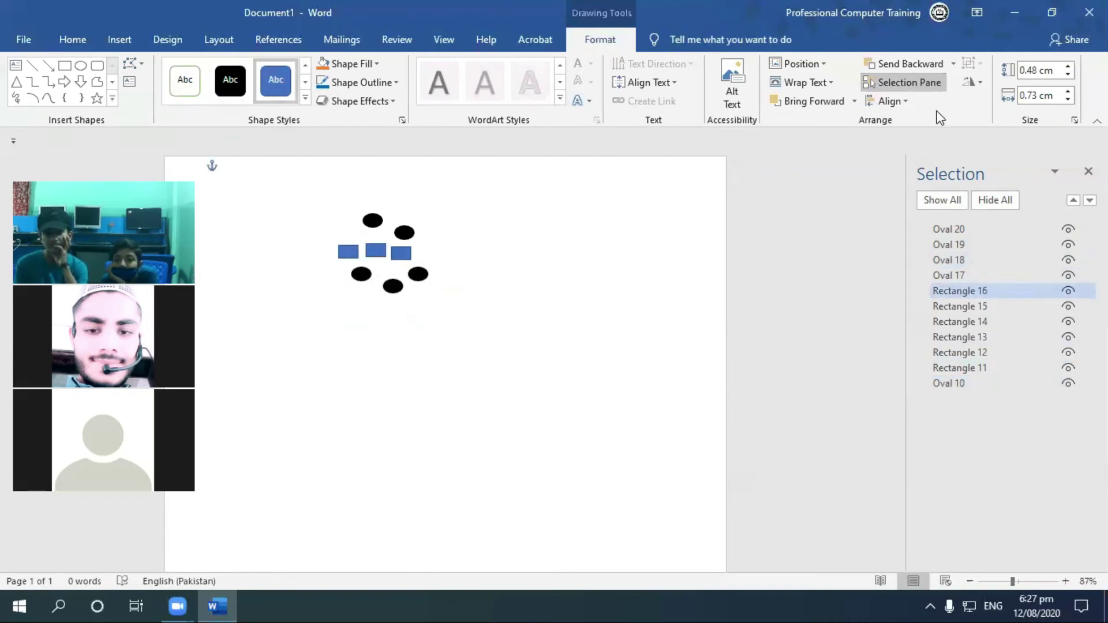
left_click(950, 260, "ctrl")
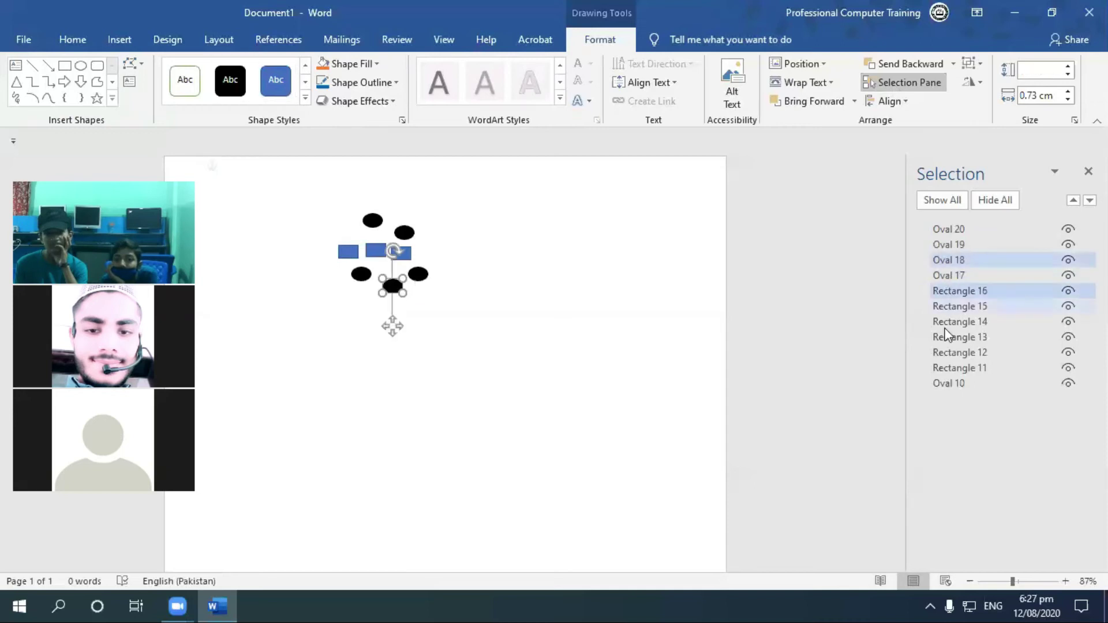
left_click(952, 321, "ctrl")
left_click(955, 368, "ctrl")
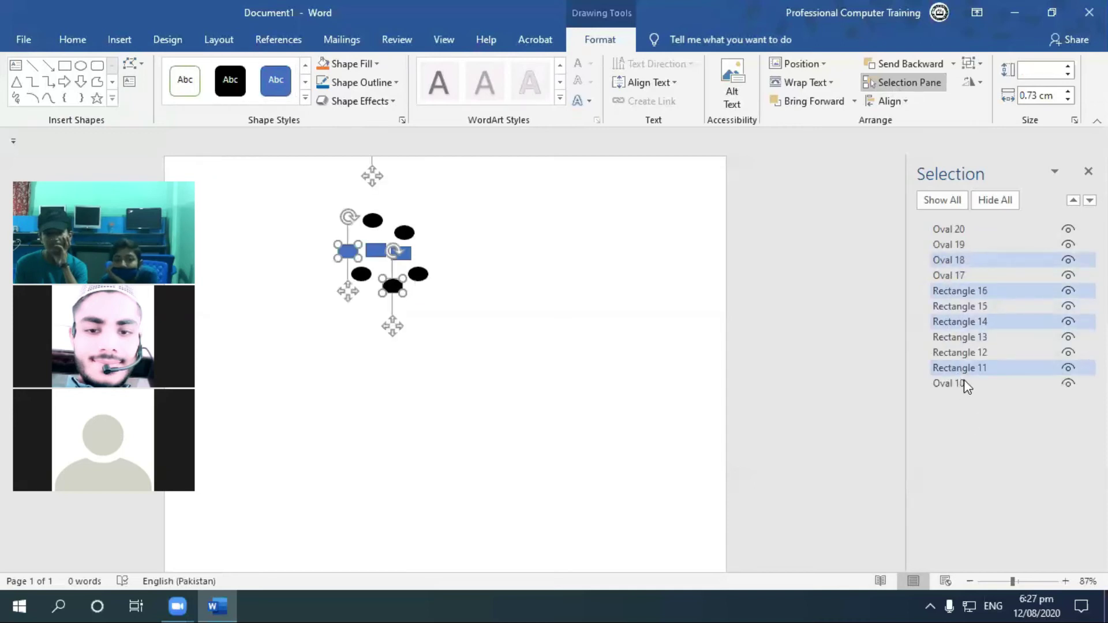
left_click(960, 384, "ctrl")
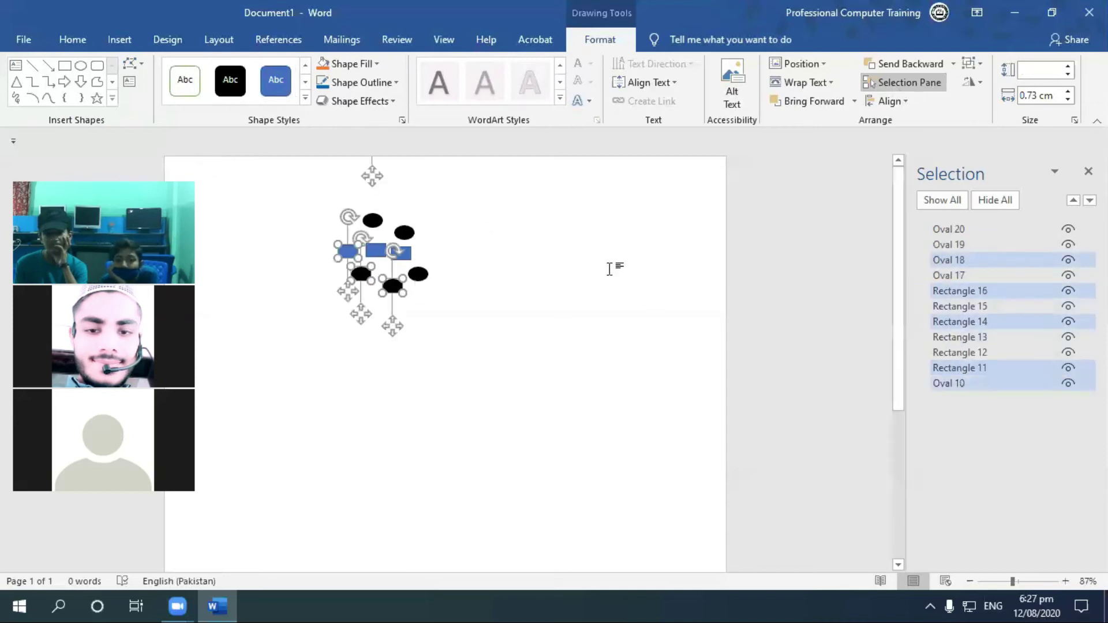
left_click(949, 246, "ctrl")
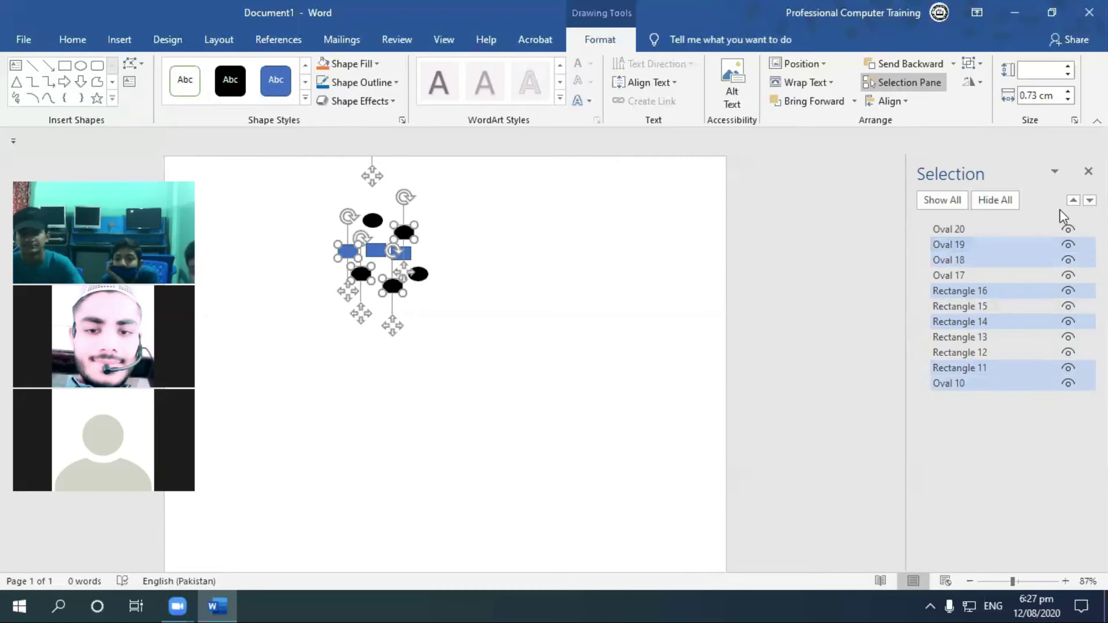
left_click(1079, 174)
Remove the shapes and insert the horse picture from this computer
left_click(1078, 177)
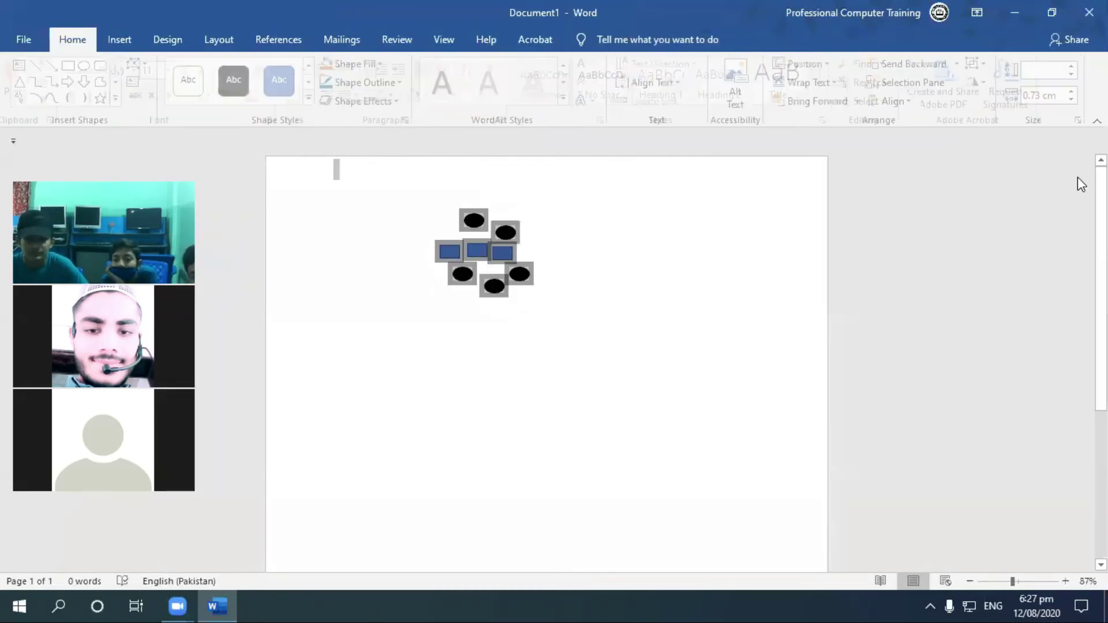
key("ctrl+z")
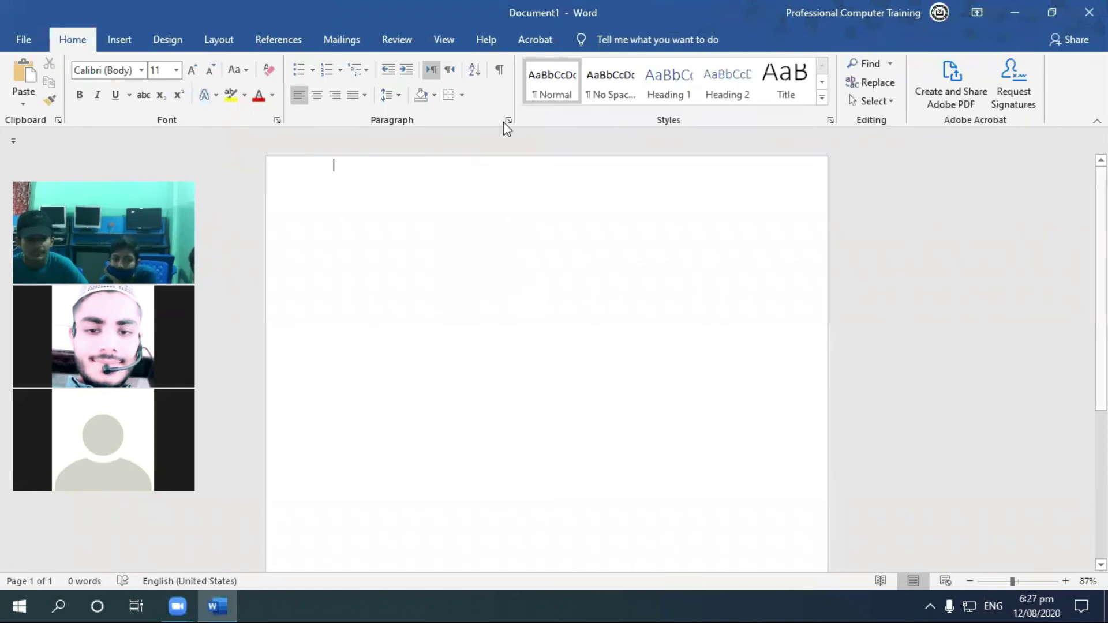
left_click(119, 39)
left_click(164, 81)
left_click(190, 141)
double_click(554, 164)
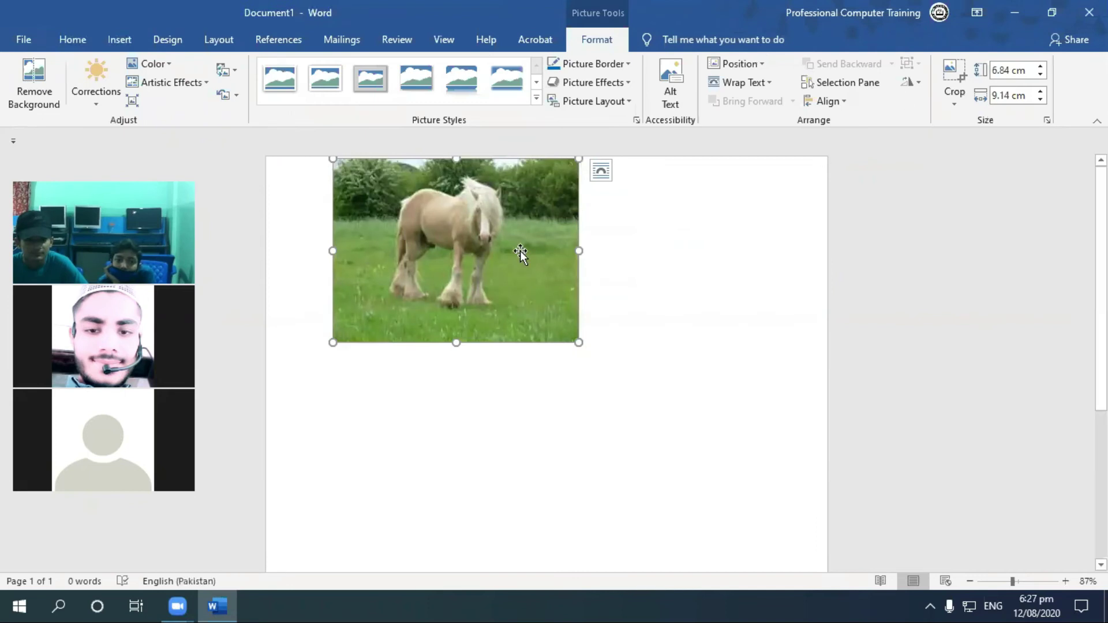
Set the horse picture to Square wrapping, move it mid-page, and show its rotation options
left_click(757, 82)
left_click(767, 122)
mouse_move(515, 224)
left_mouse_down()
mouse_move(603, 370)
mouse_move(608, 341)
left_mouse_up()
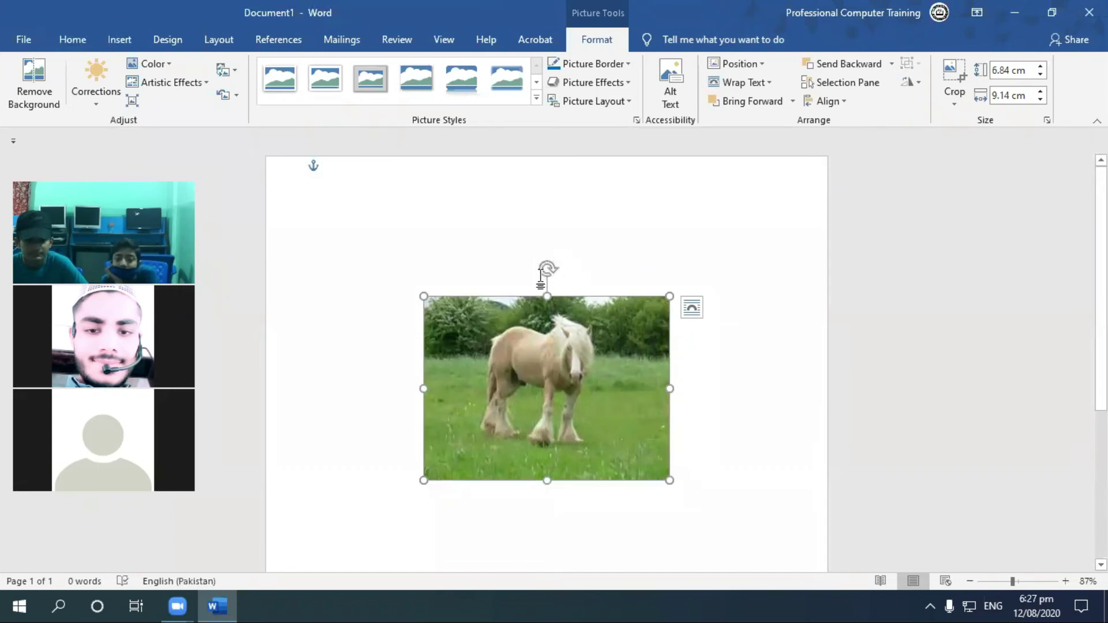
mouse_move(544, 265)
left_mouse_down()
mouse_move(604, 288)
mouse_move(547, 268)
left_mouse_up()
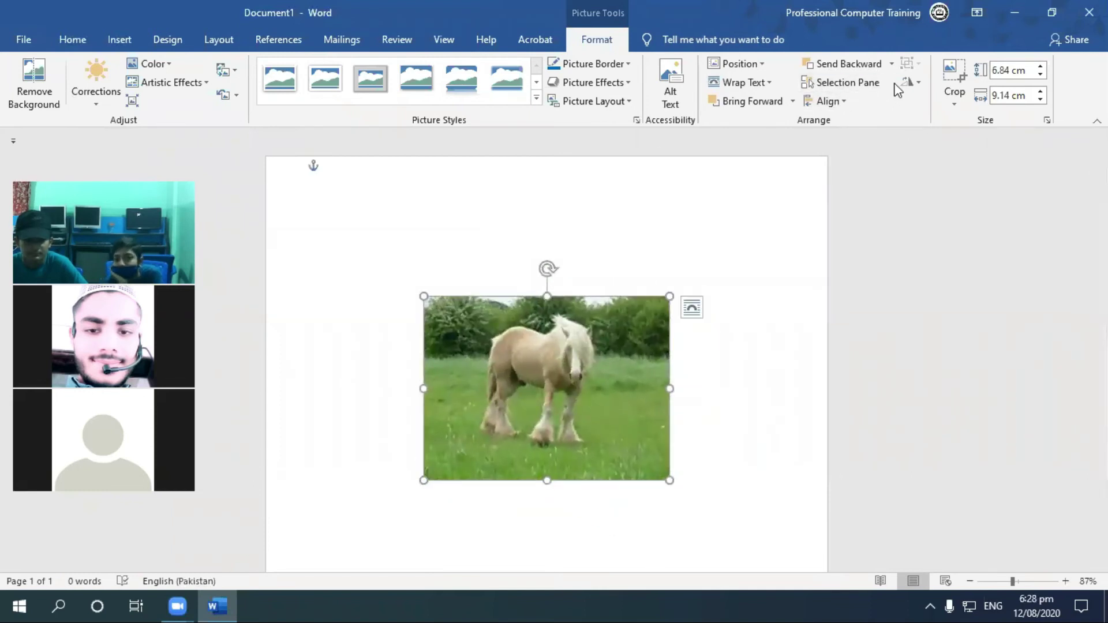
left_click(911, 82)
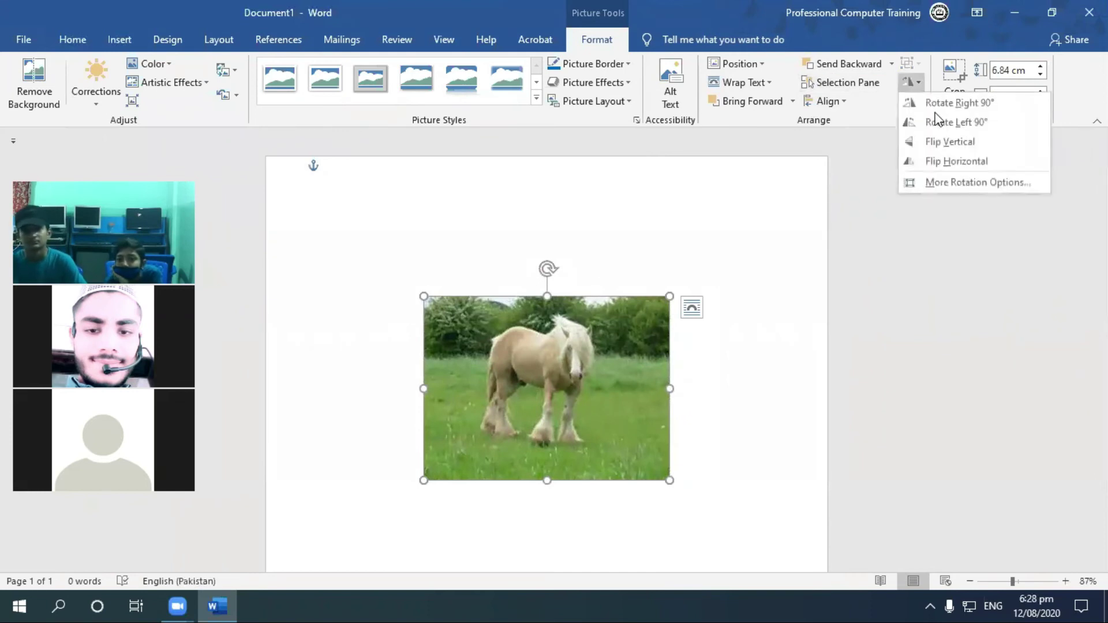
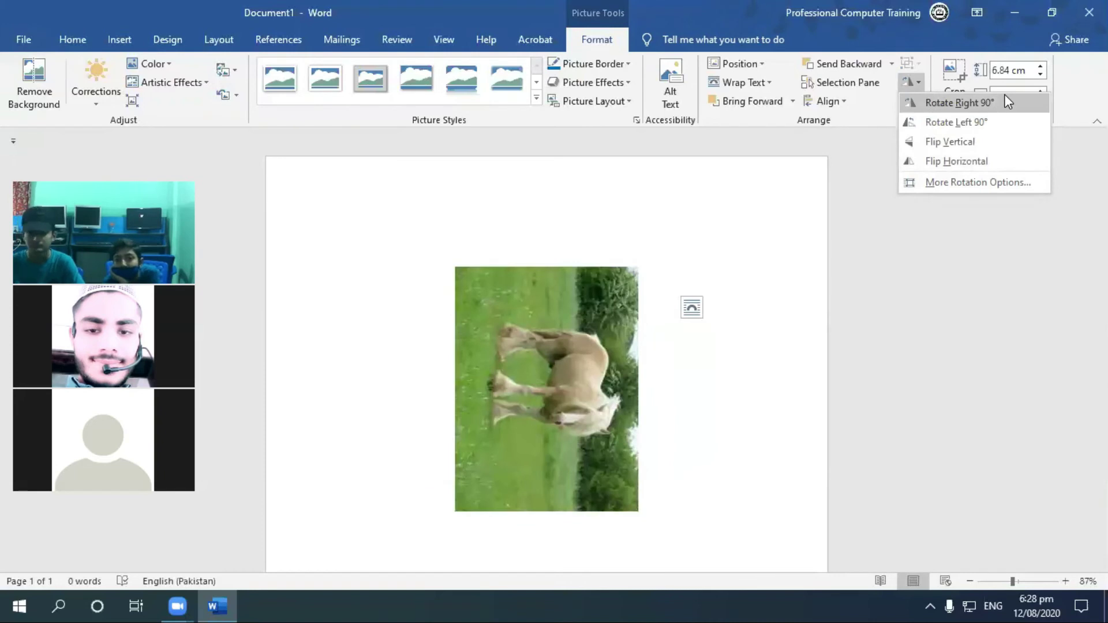
Move the horse photo toward the top-left of the page and paste a duplicate of it
left_click(547, 263)
mouse_move(548, 264)
left_mouse_down()
mouse_move(602, 294)
mouse_move(474, 210)
mouse_move(478, 188)
mouse_move(547, 234)
left_mouse_up()
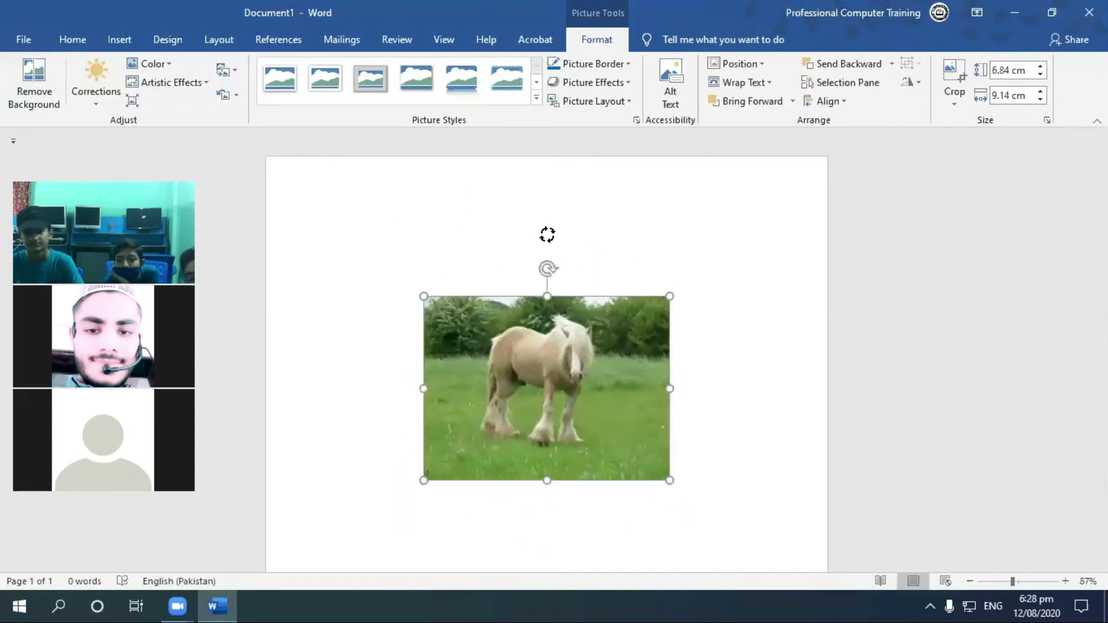
mouse_move(569, 368)
left_mouse_down()
mouse_move(432, 300)
mouse_move(687, 331)
left_mouse_up()
key("ctrl+c")
key("ctrl+v")
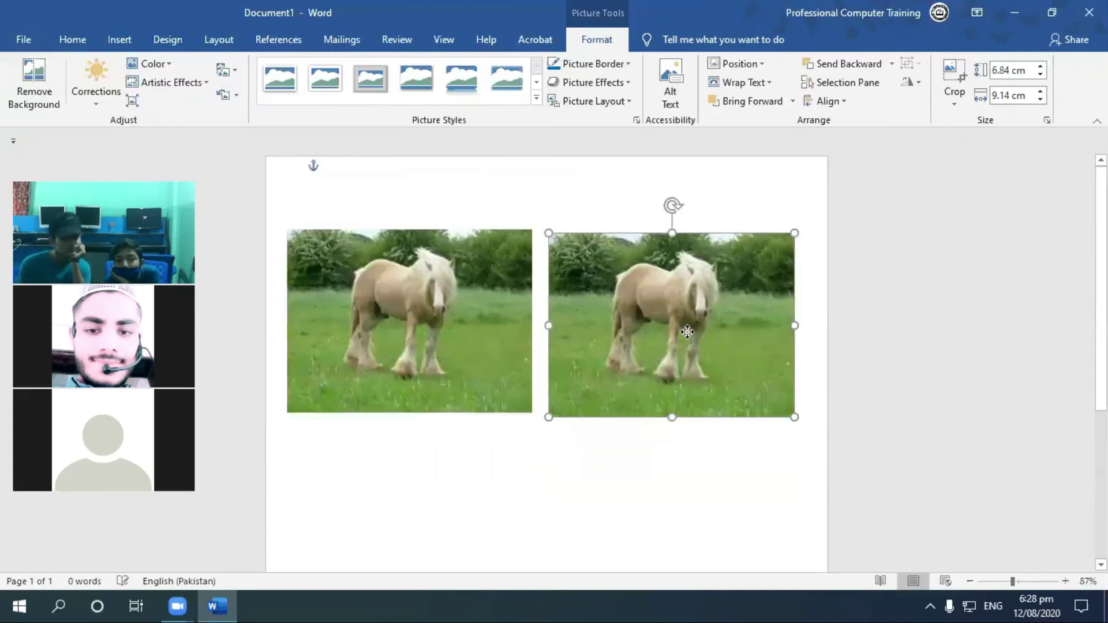
Nudge the left photo so the two horse photos line up in a row
left_click(469, 305)
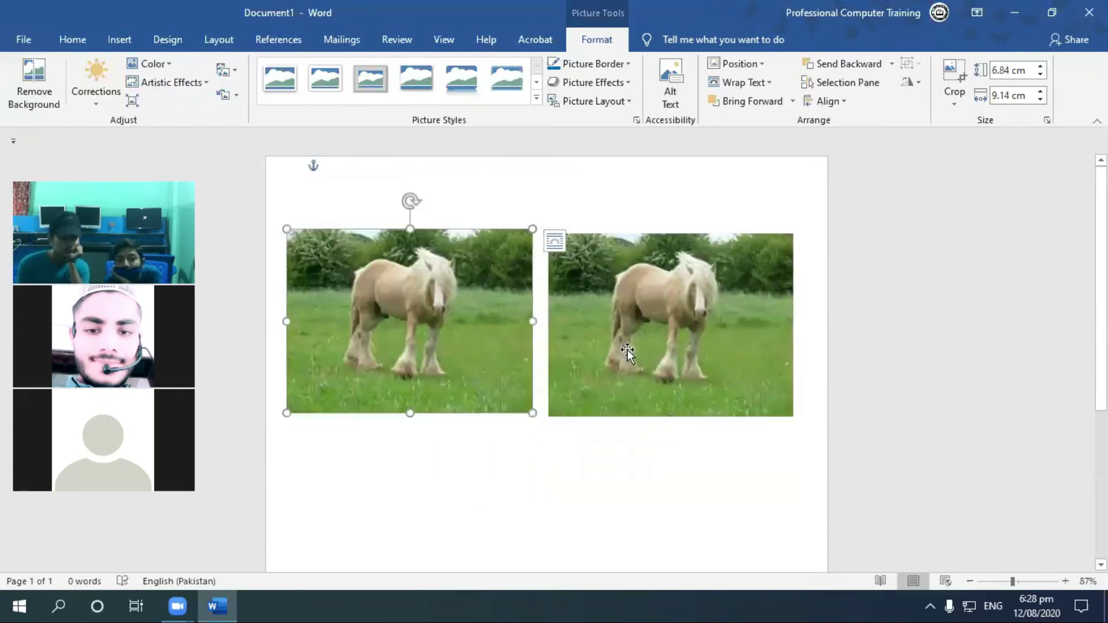
left_click(589, 363)
left_click_drag(431, 320, 403, 325)
key("ctrl+z")
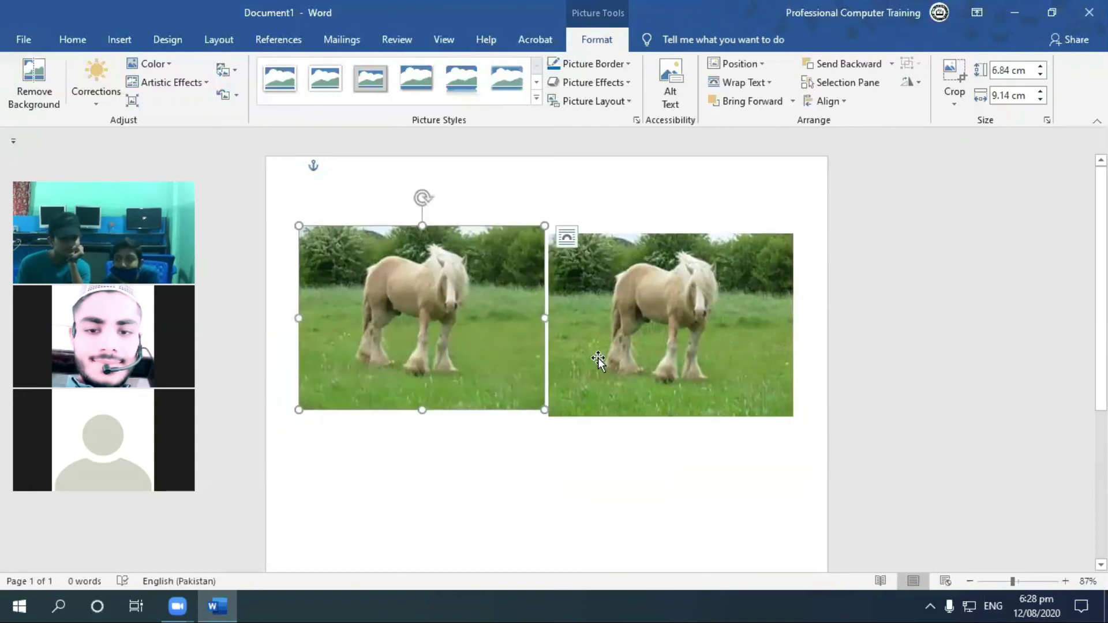
left_click_drag(455, 322, 441, 328)
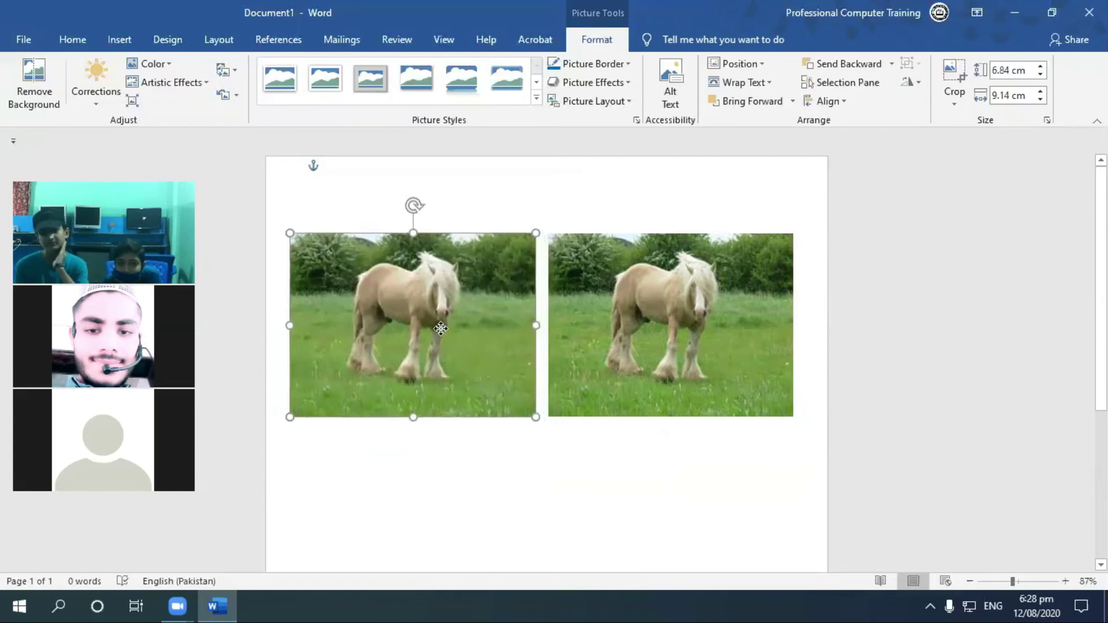
left_click(518, 206)
left_click(470, 302)
left_click(613, 335)
left_click(460, 312)
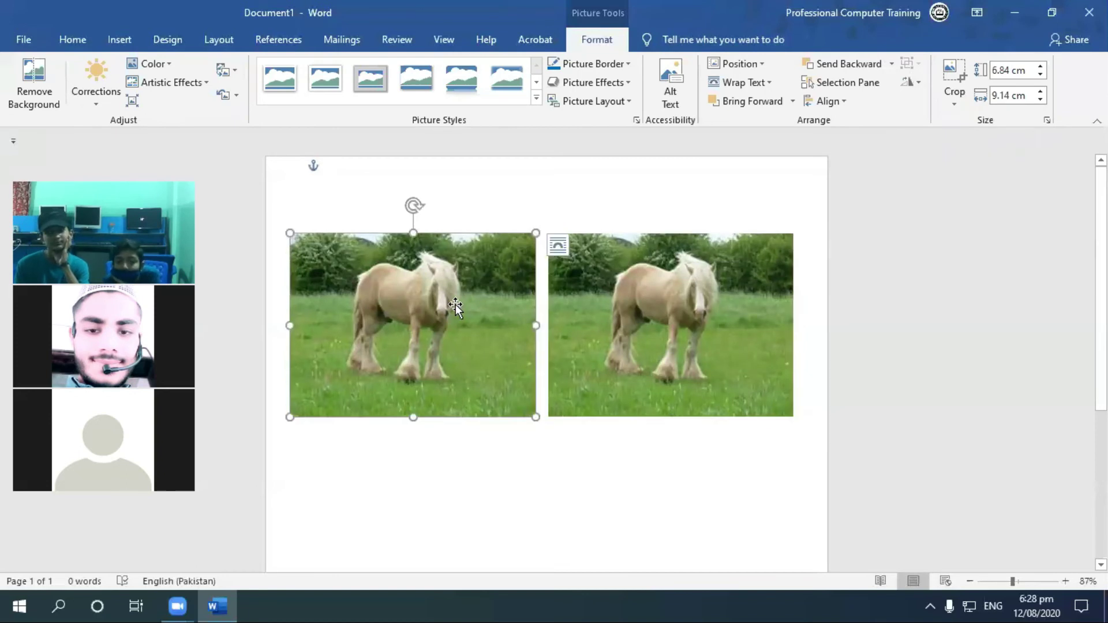
left_click(621, 171)
left_click(482, 266)
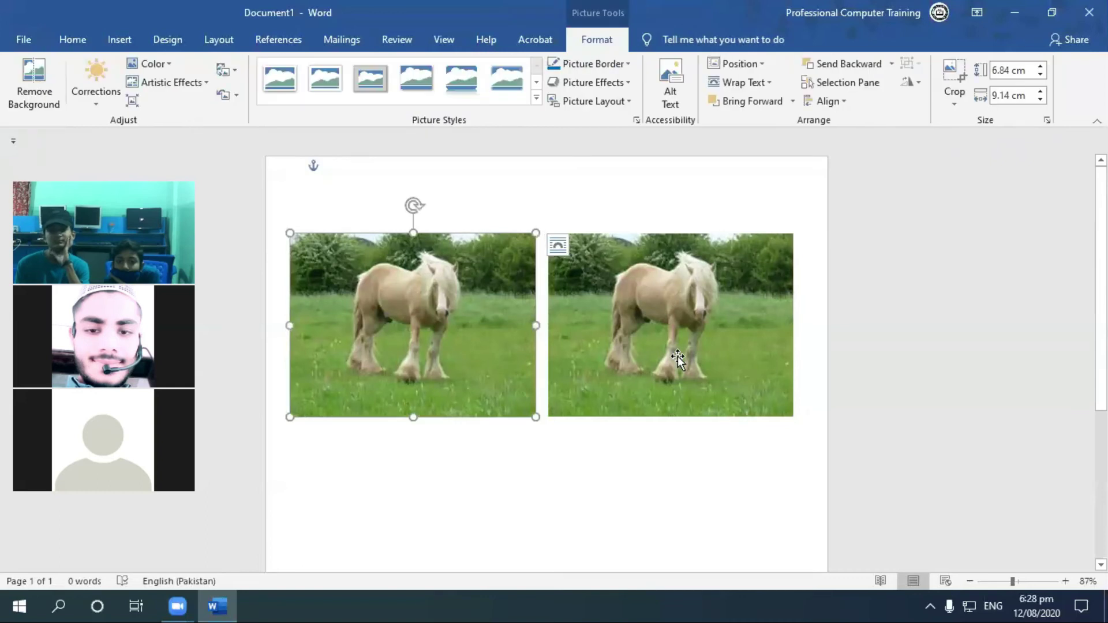
Group both horse photos and shrink the group from a corner handle
left_click(718, 299, "ctrl")
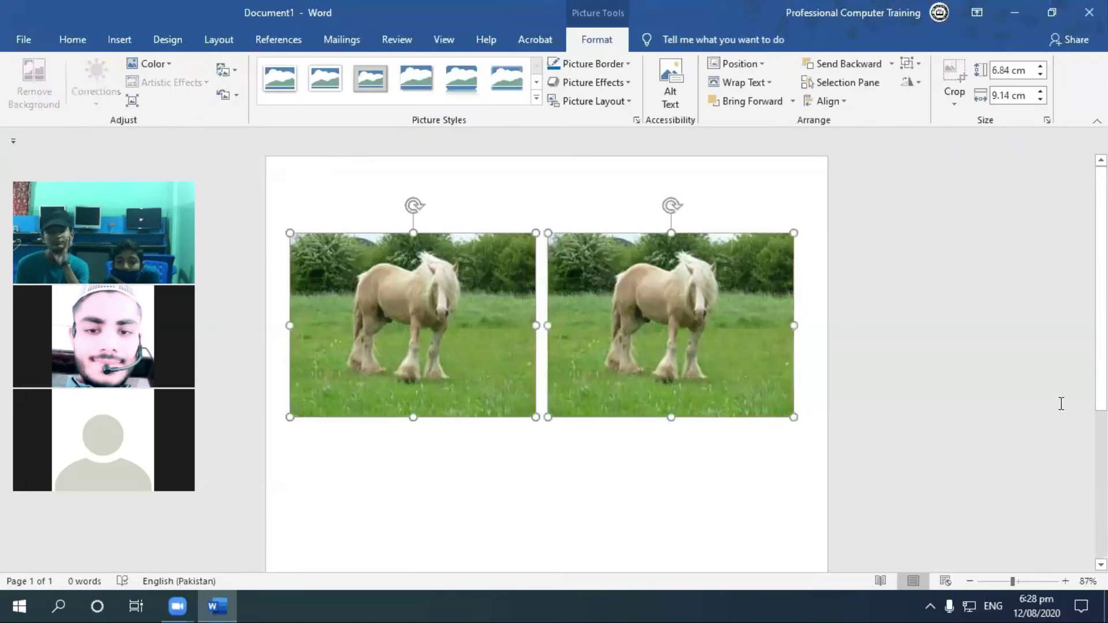
left_click(918, 64)
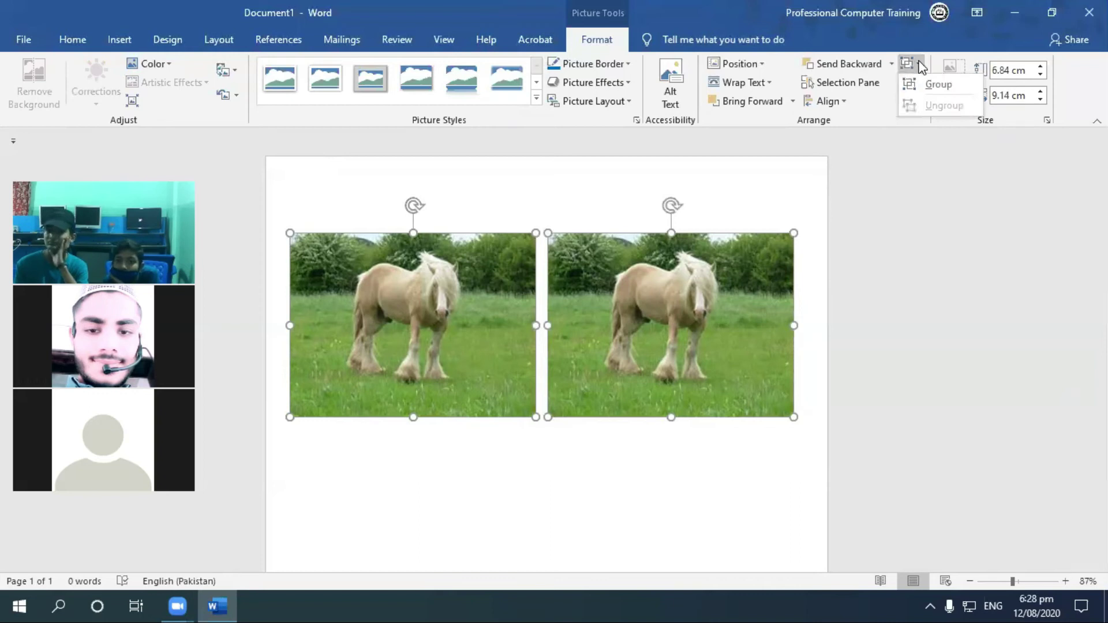
left_click(923, 86)
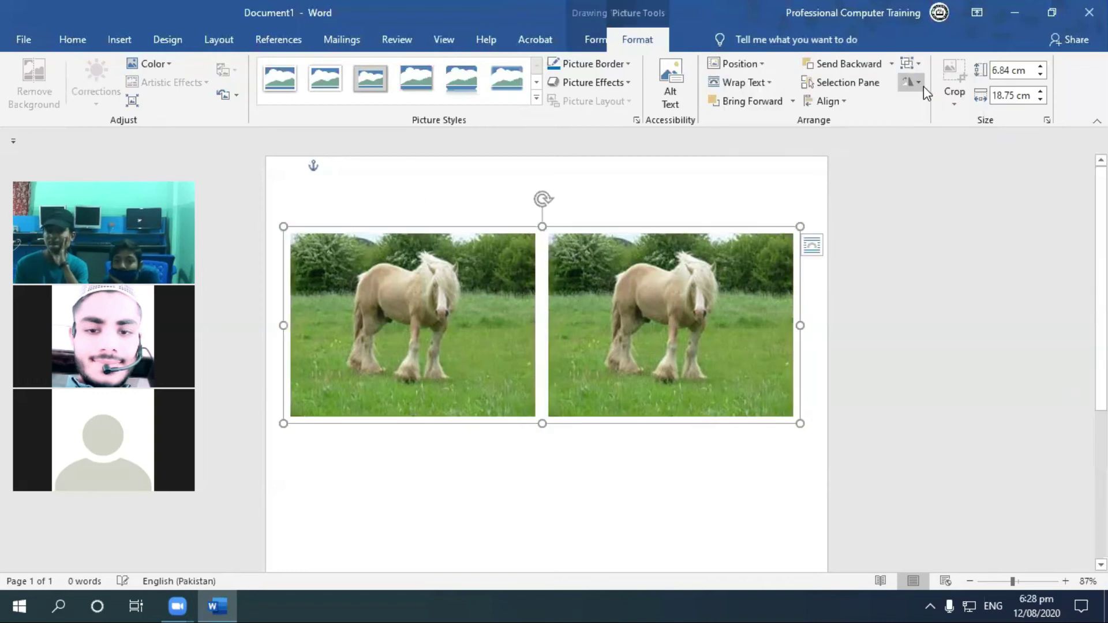
left_click(726, 178)
left_click_drag(601, 353, 583, 312)
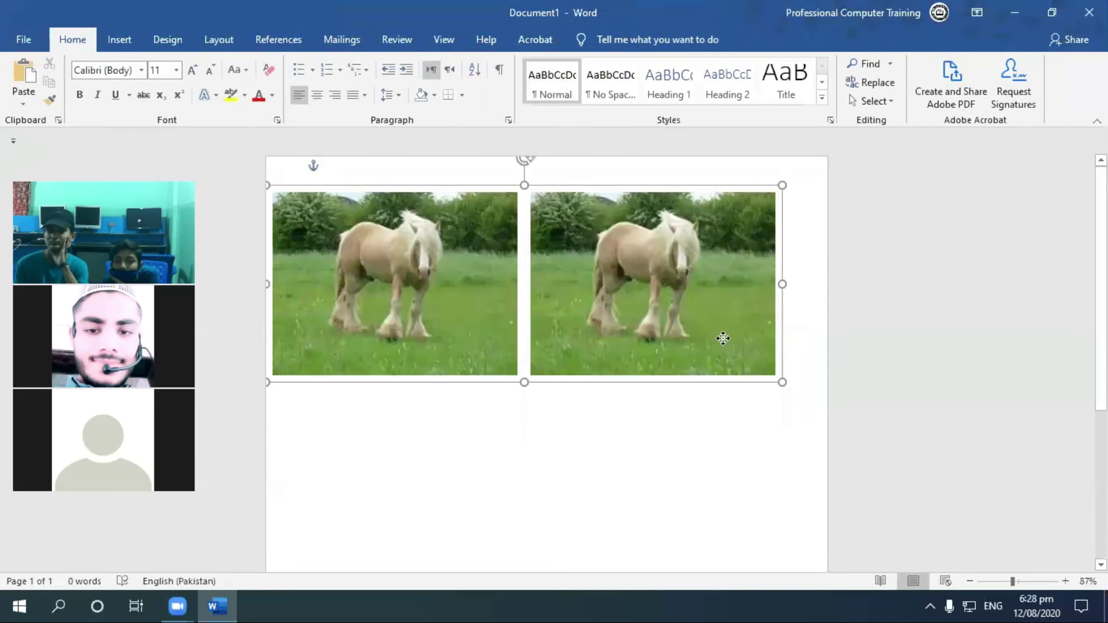
left_click_drag(723, 338, 754, 412)
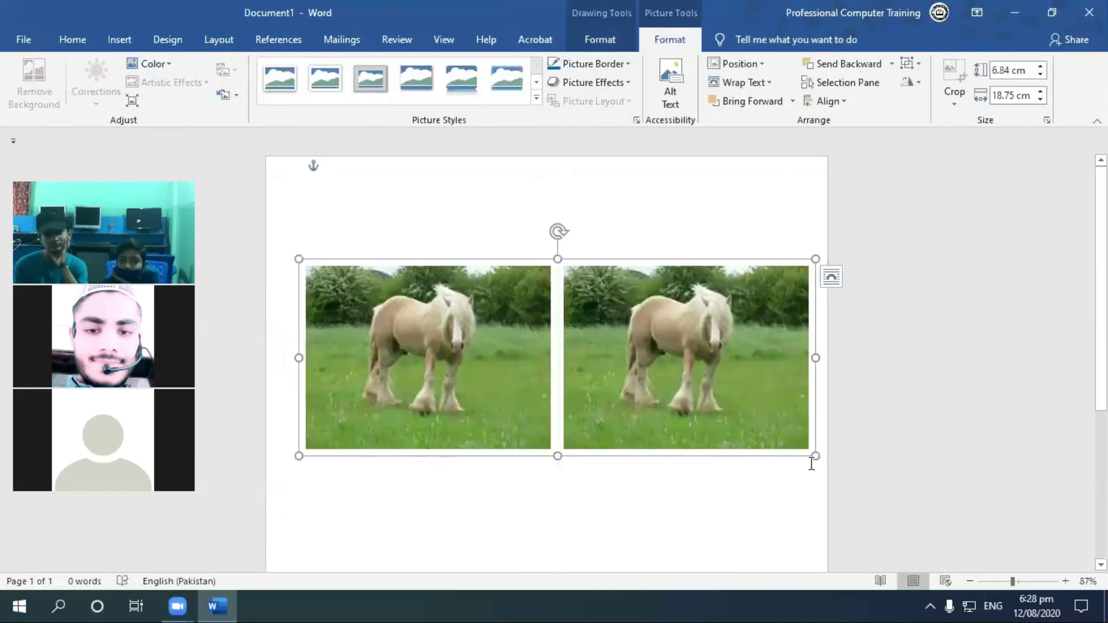
left_click_drag(811, 463, 594, 364)
mouse_move(646, 319)
left_mouse_down()
mouse_move(678, 364)
mouse_move(661, 401)
mouse_move(772, 419)
left_mouse_up()
Select the whole photo group and ungroup it from the Group menu
left_click(728, 443)
left_click(607, 342)
left_click(607, 343)
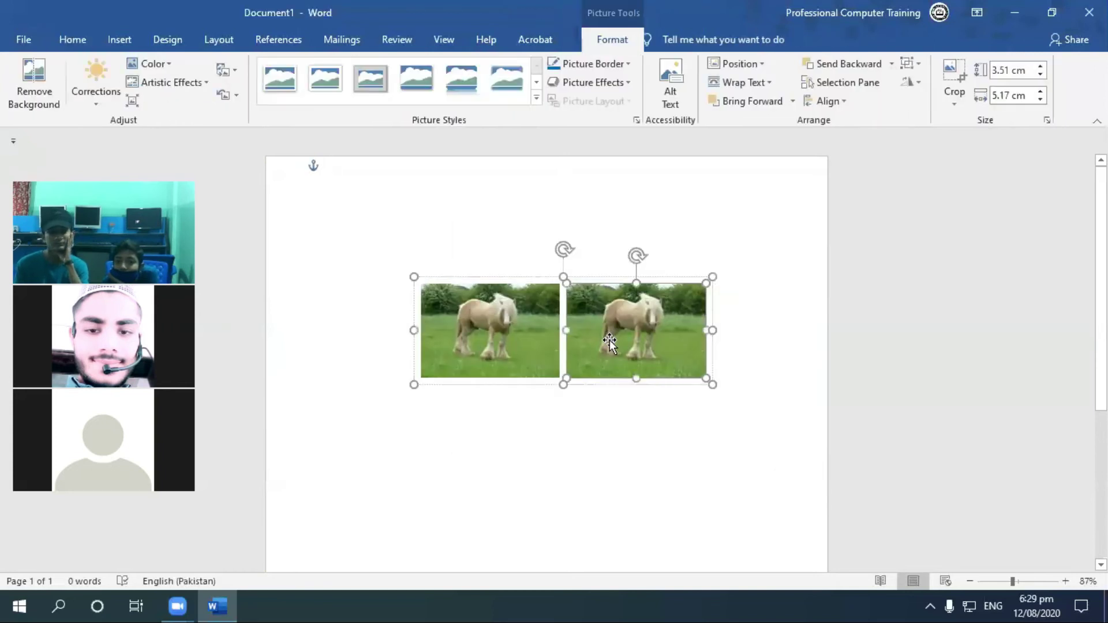
left_click(545, 259)
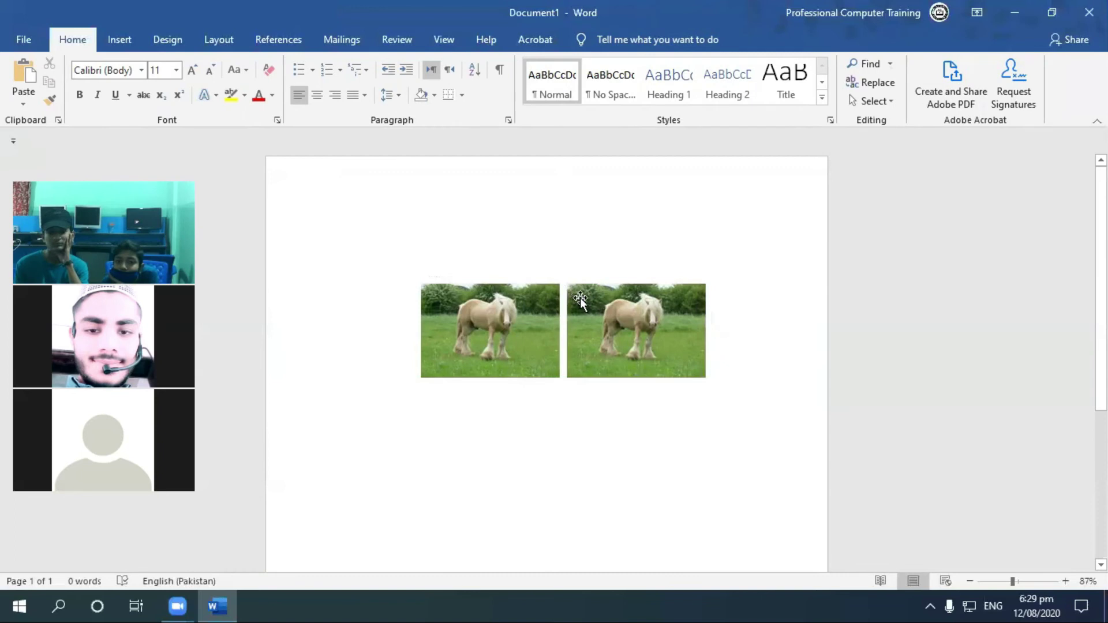
left_click(503, 313)
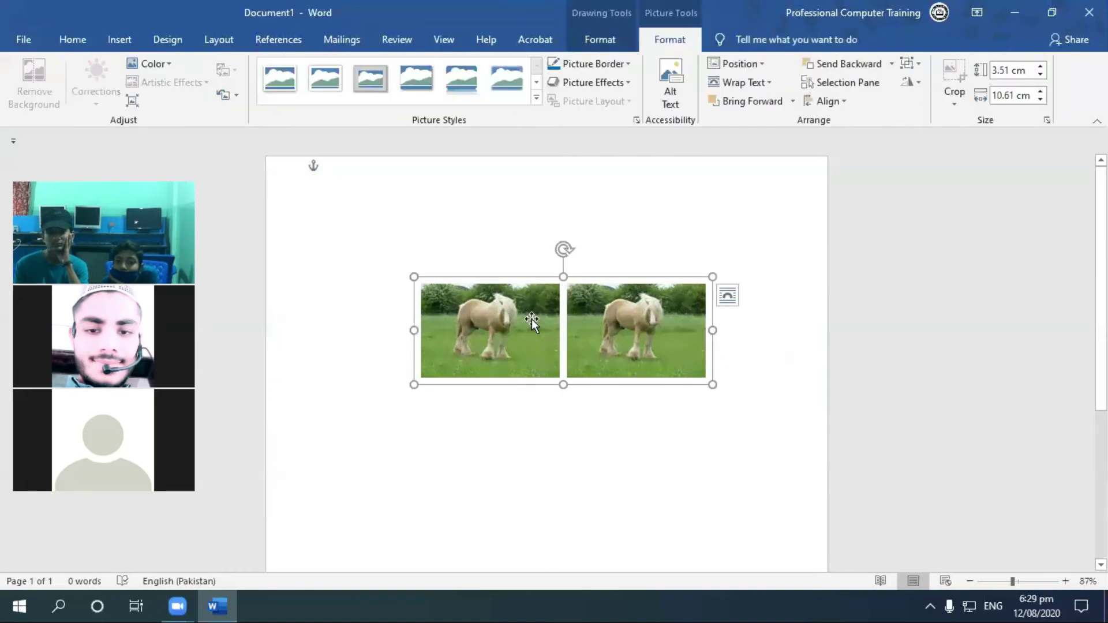
left_click(532, 319)
left_click(629, 336)
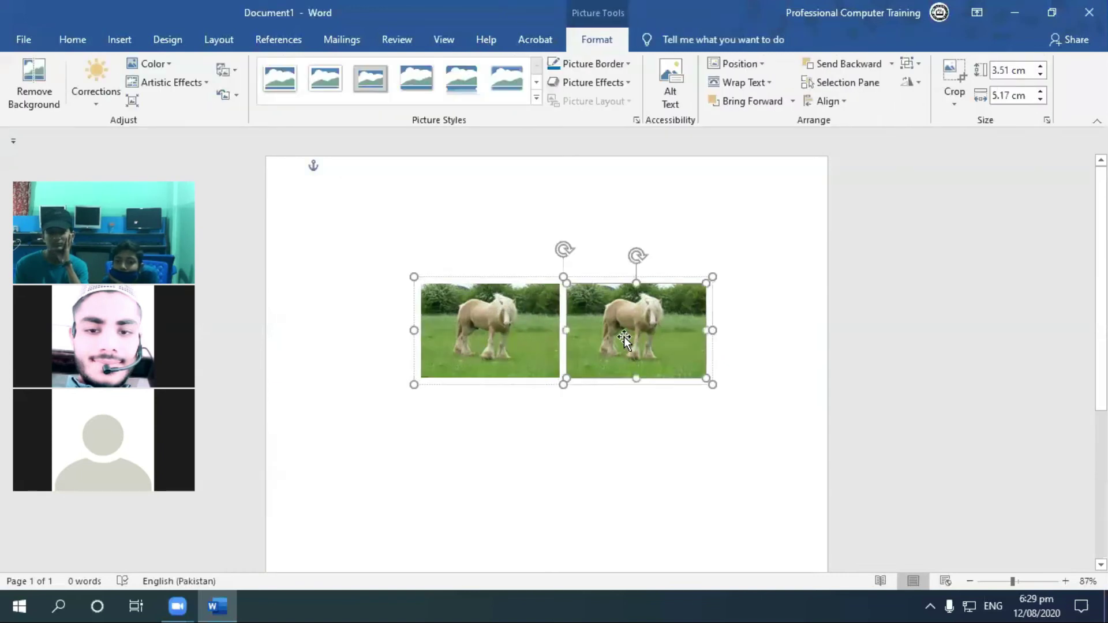
left_click(586, 428)
left_click(586, 328)
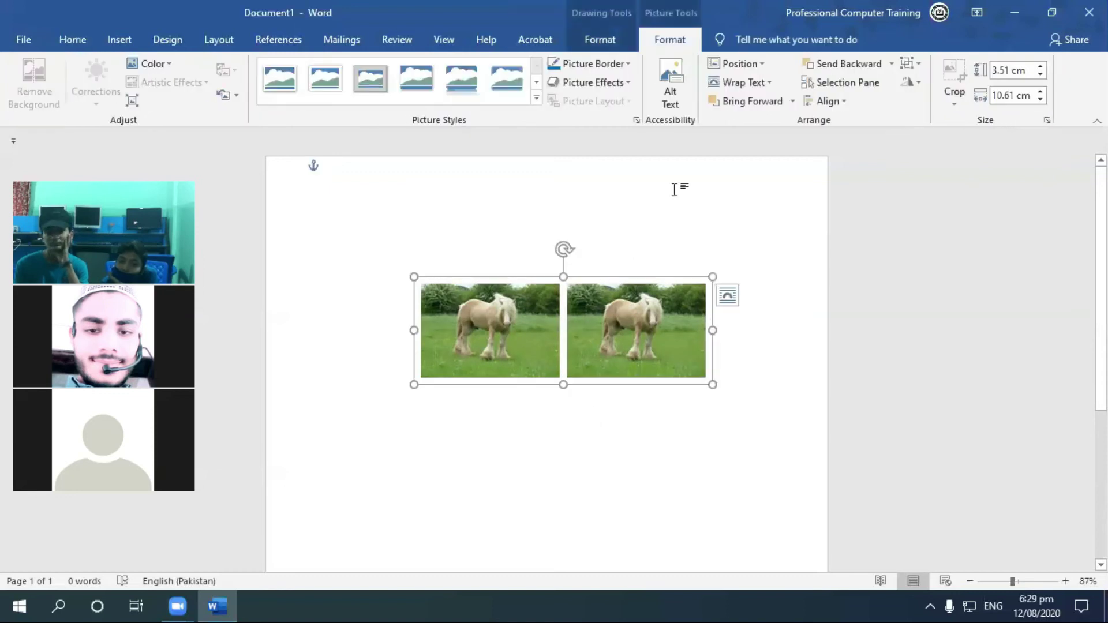
left_click(917, 64)
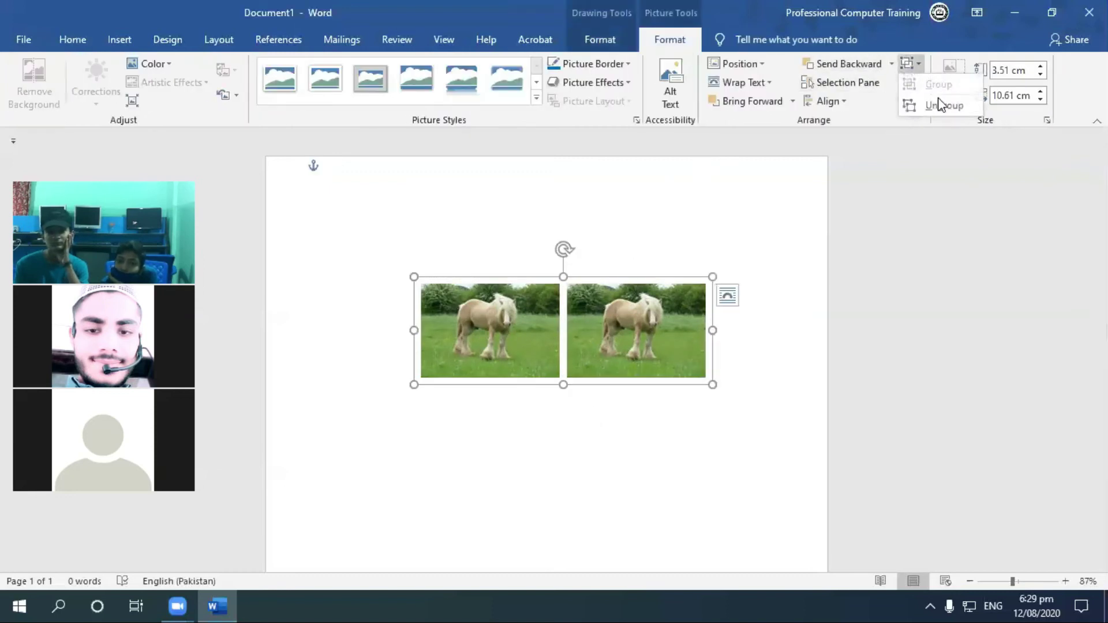
left_click(939, 103)
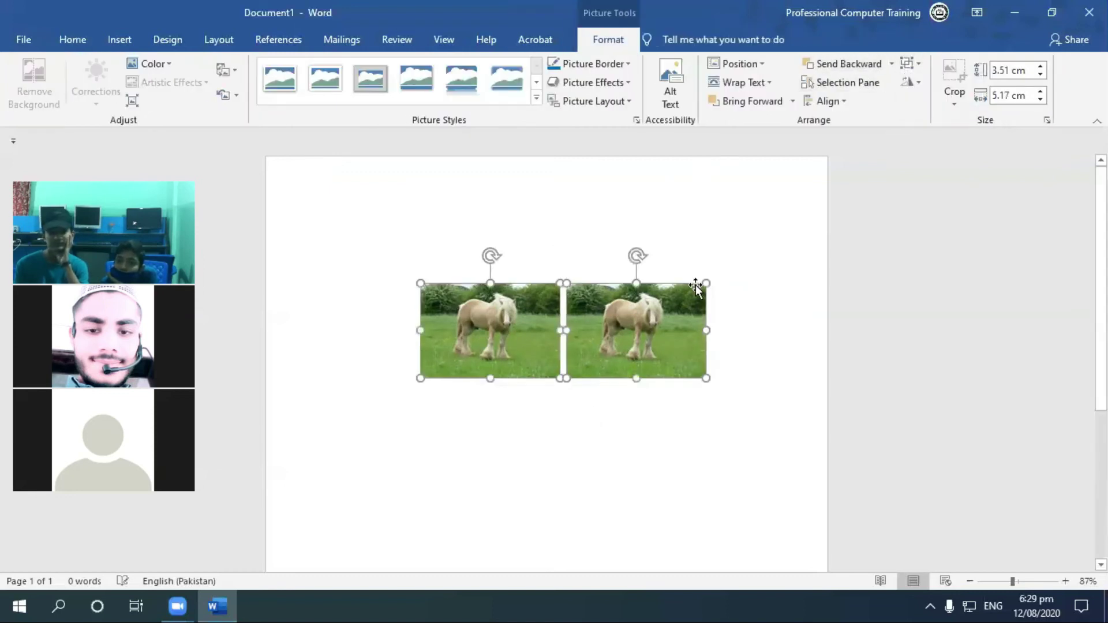
Regroup and ungroup the photos through the right-click menu, leaving only the right photo selected
right_click(643, 296)
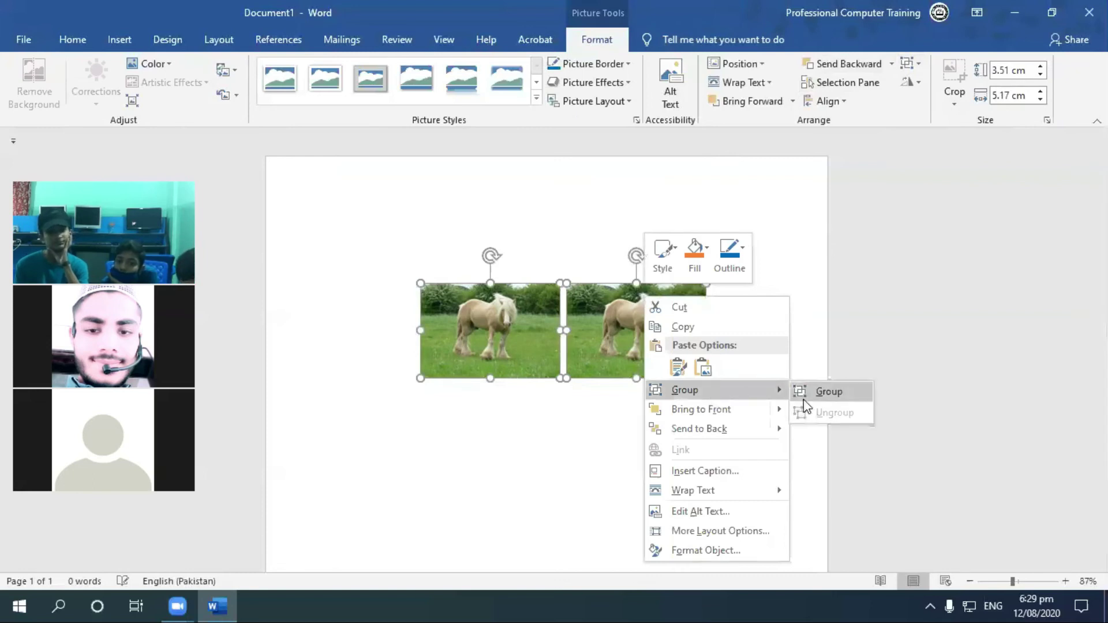
left_click(803, 393)
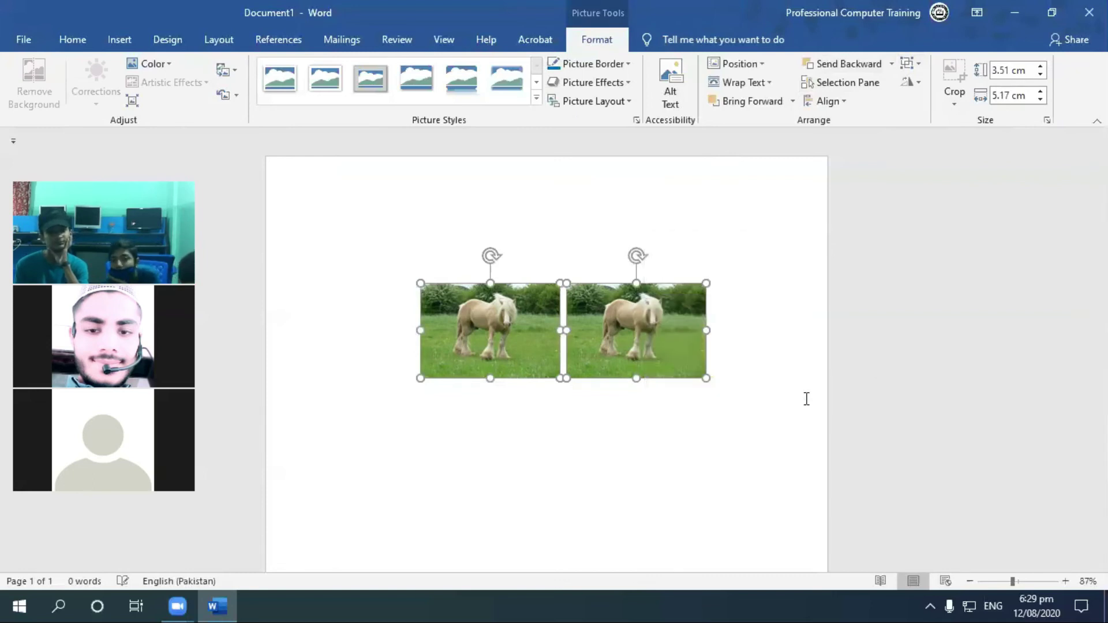
right_click(605, 334)
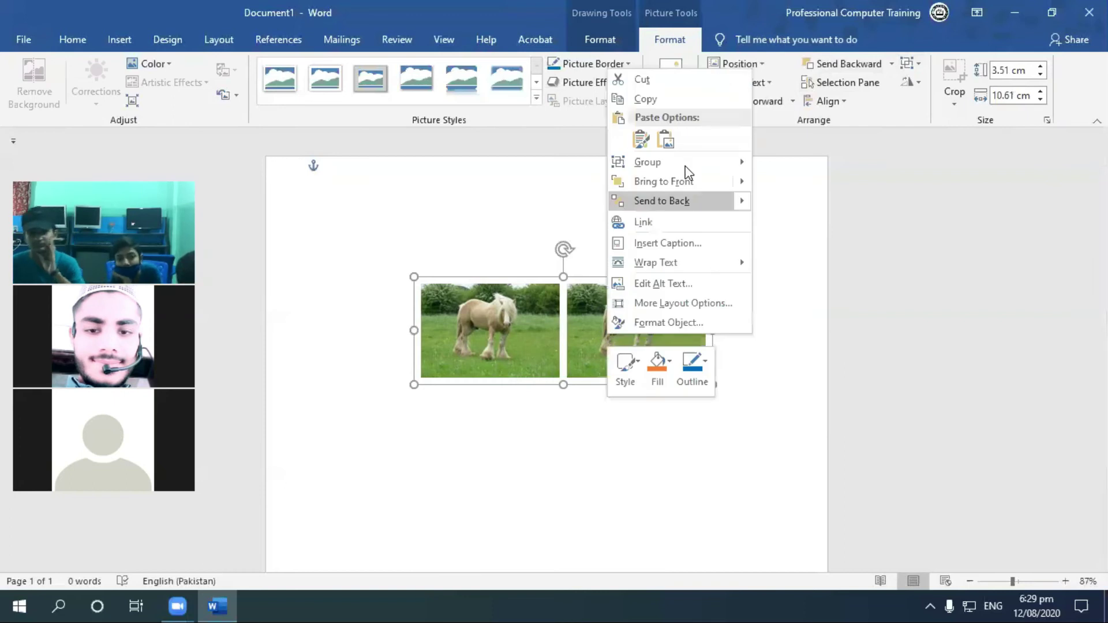
mouse_move(647, 161)
left_click(796, 184)
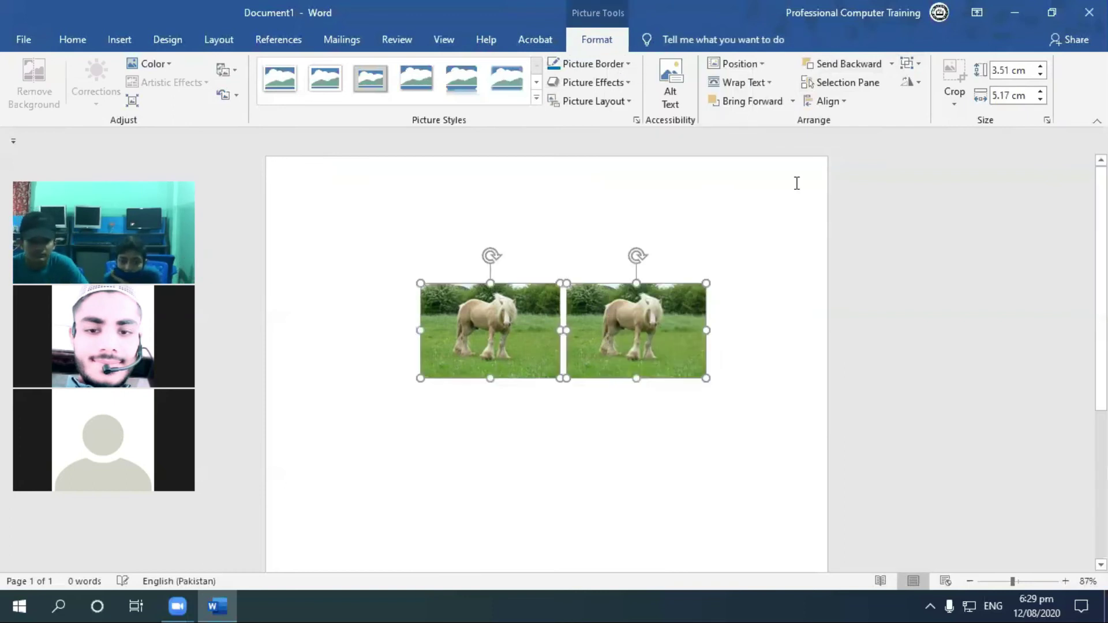
left_click(657, 324)
Delete the right photo, then move the remaining horse photo up-left and enlarge it about twice
key("Delete")
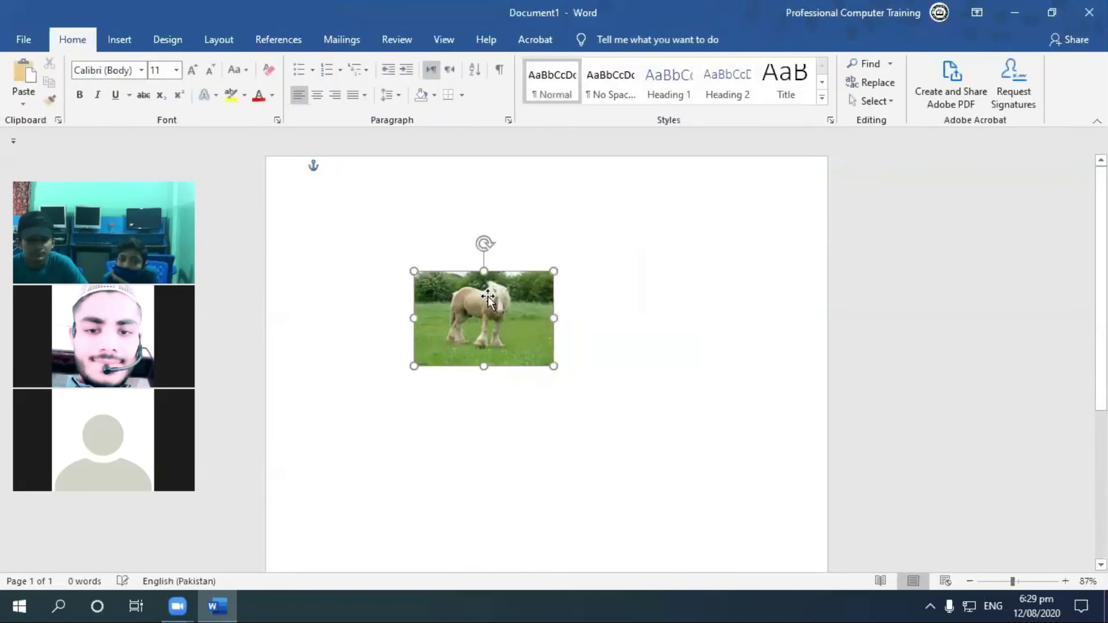
left_click_drag(487, 296, 458, 257)
left_click_drag(572, 391, 629, 441)
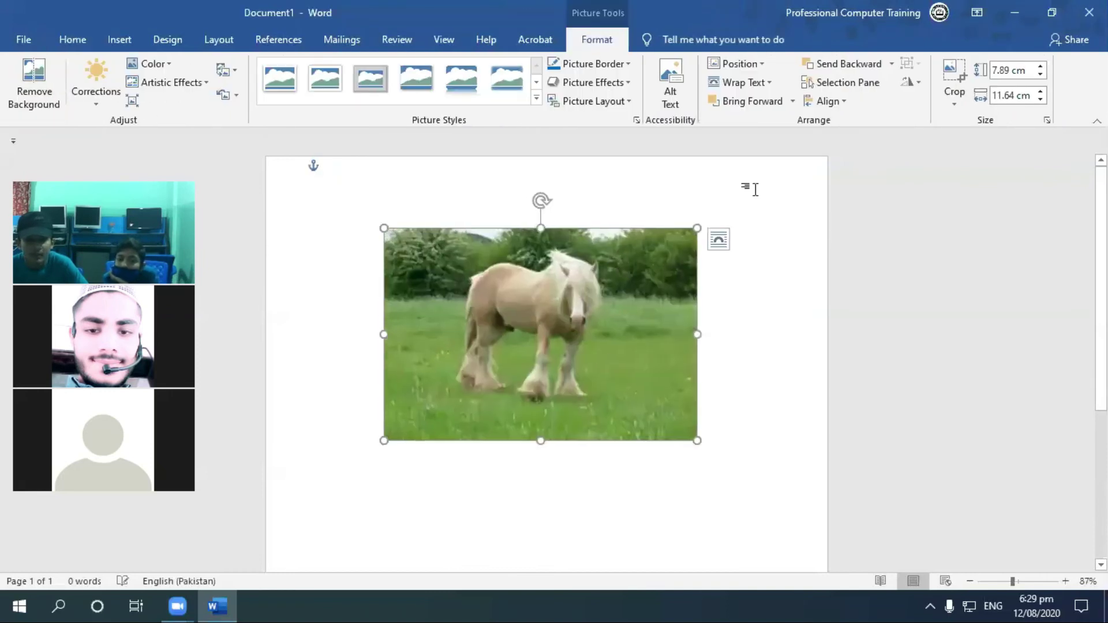
left_click(955, 102)
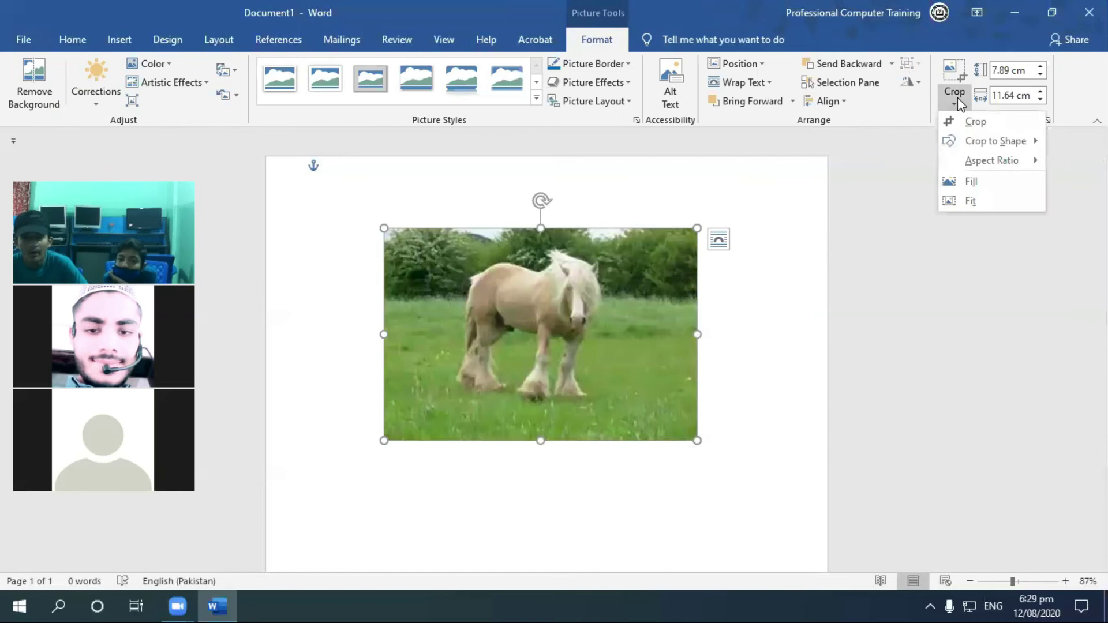
left_click(784, 253)
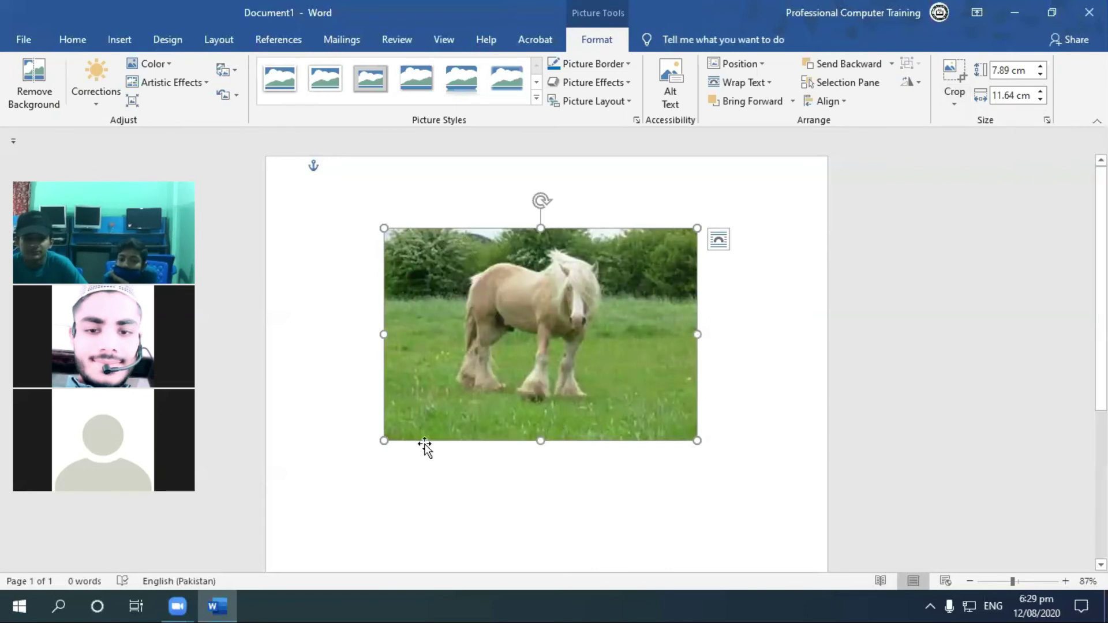
Crop strips off the photo's top and bottom and trim its left and right sides
left_click(955, 70)
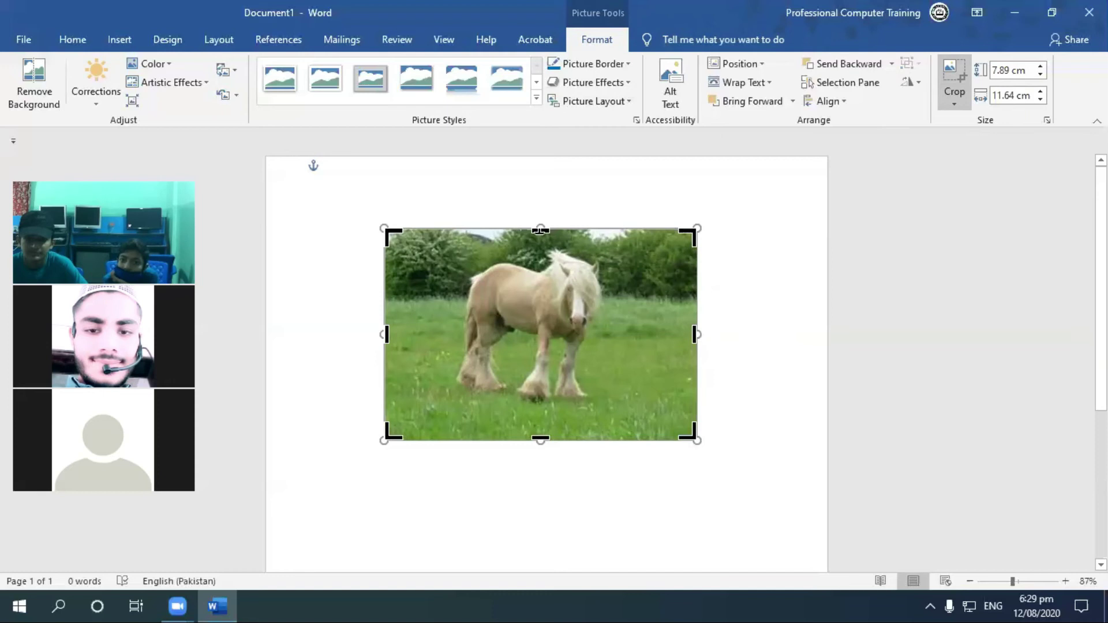
left_click_drag(538, 233, 538, 240)
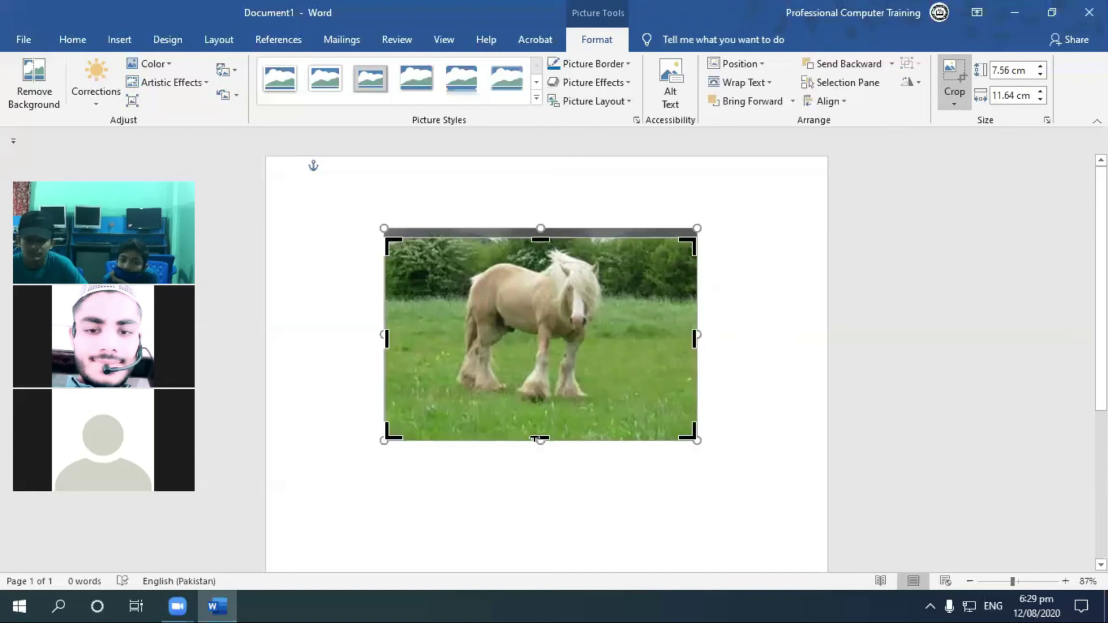
left_click_drag(539, 439, 539, 407)
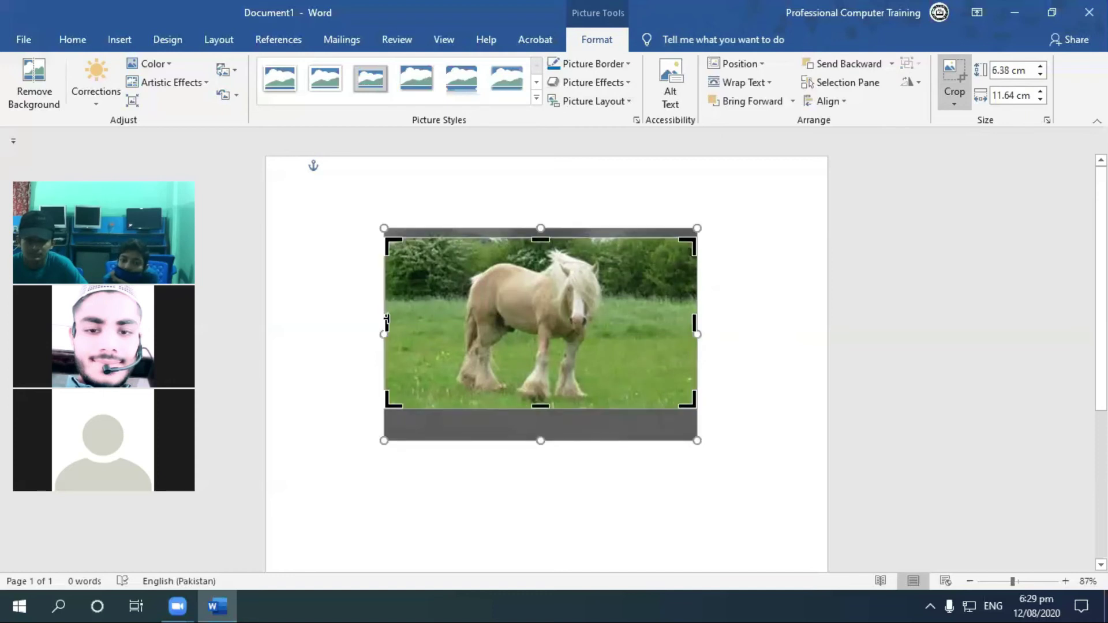
left_click_drag(402, 318, 441, 319)
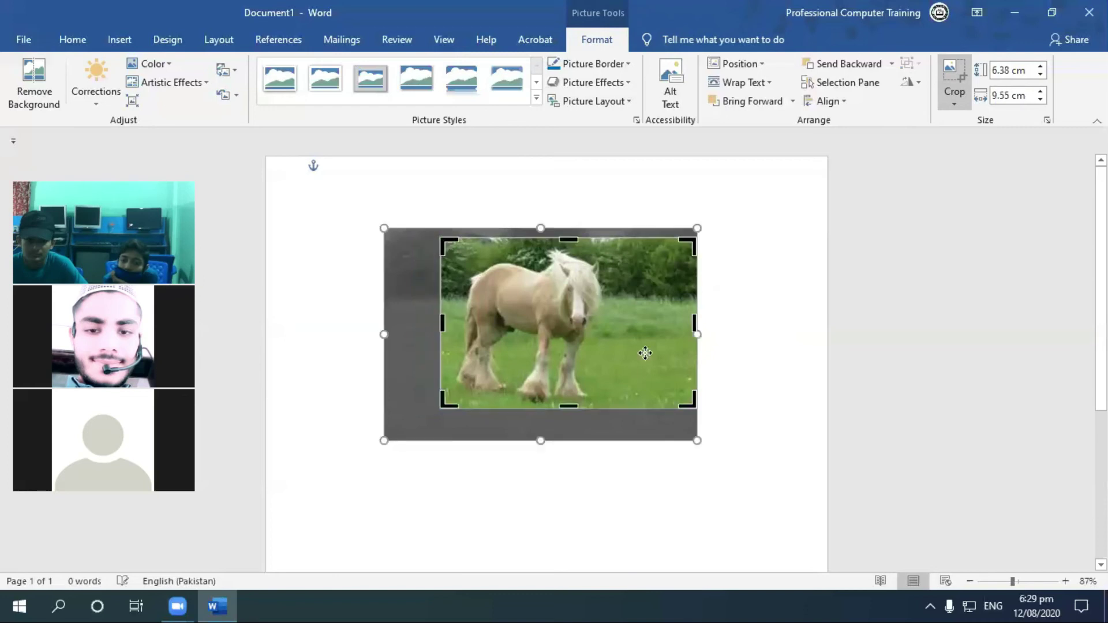
left_click_drag(694, 323, 607, 324)
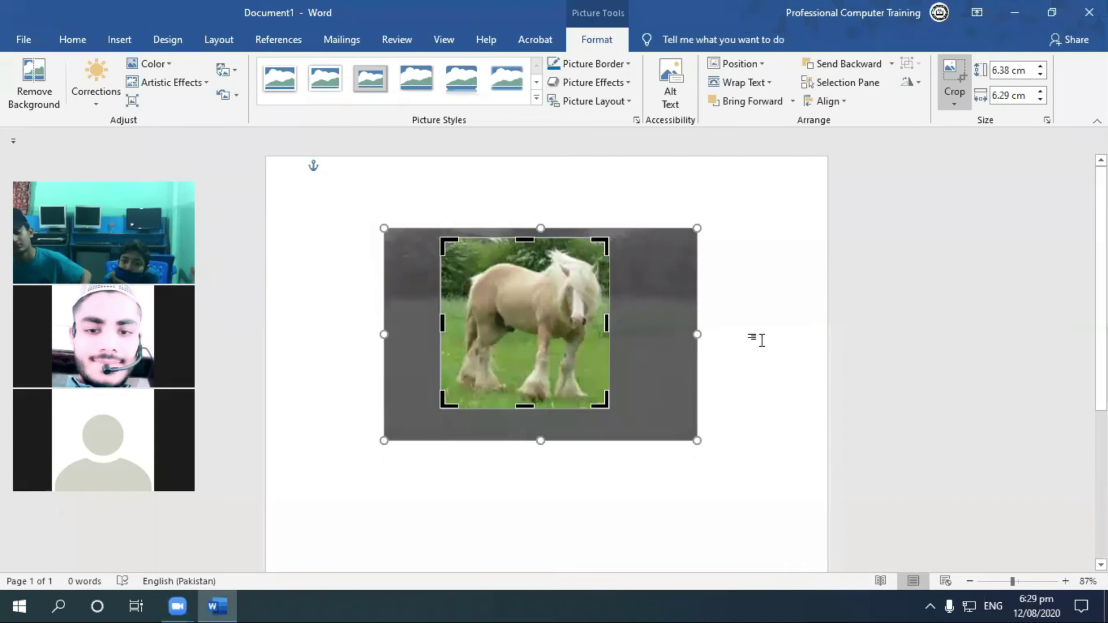
left_click(920, 445)
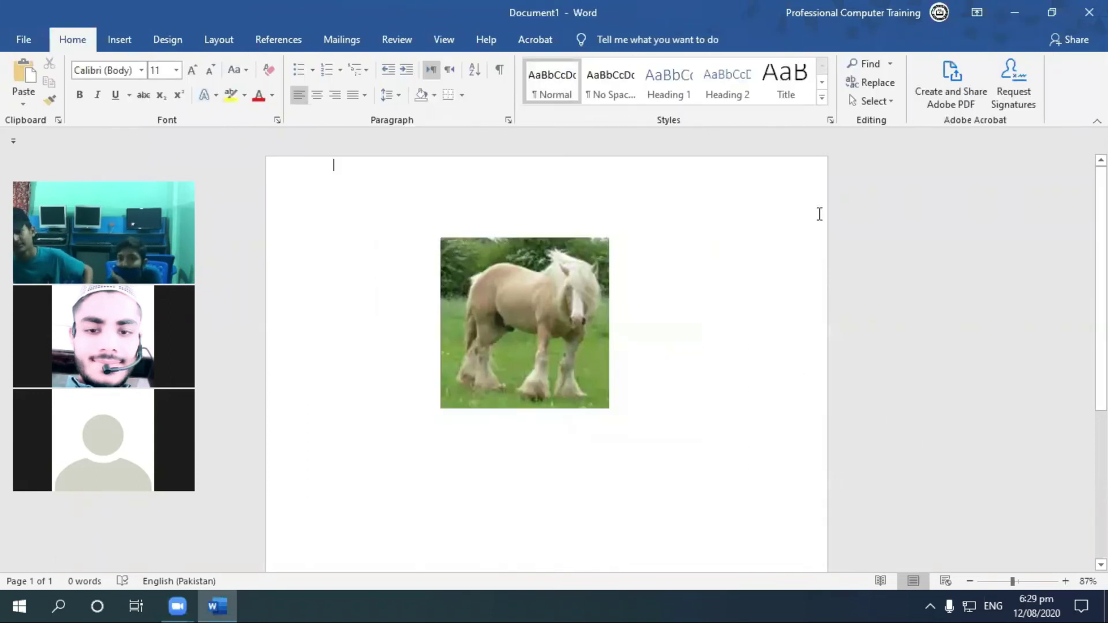
Re-crop, widening the frame on the right, left and top to about 6.68 × 8.83 cm
double_click(572, 274)
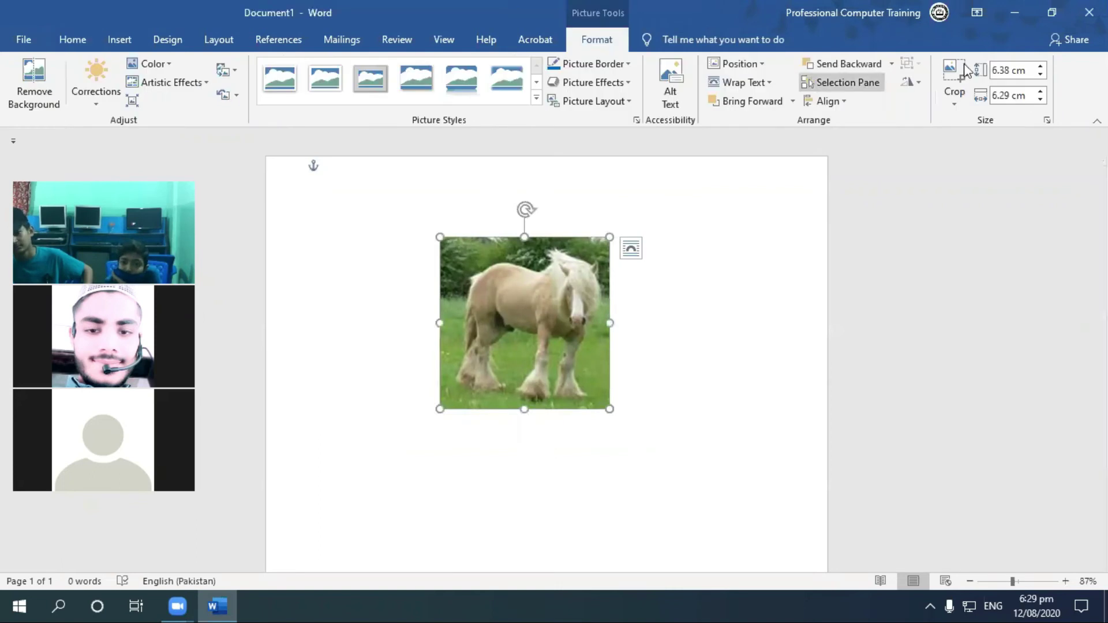
left_click(962, 70)
left_click_drag(610, 321, 645, 322)
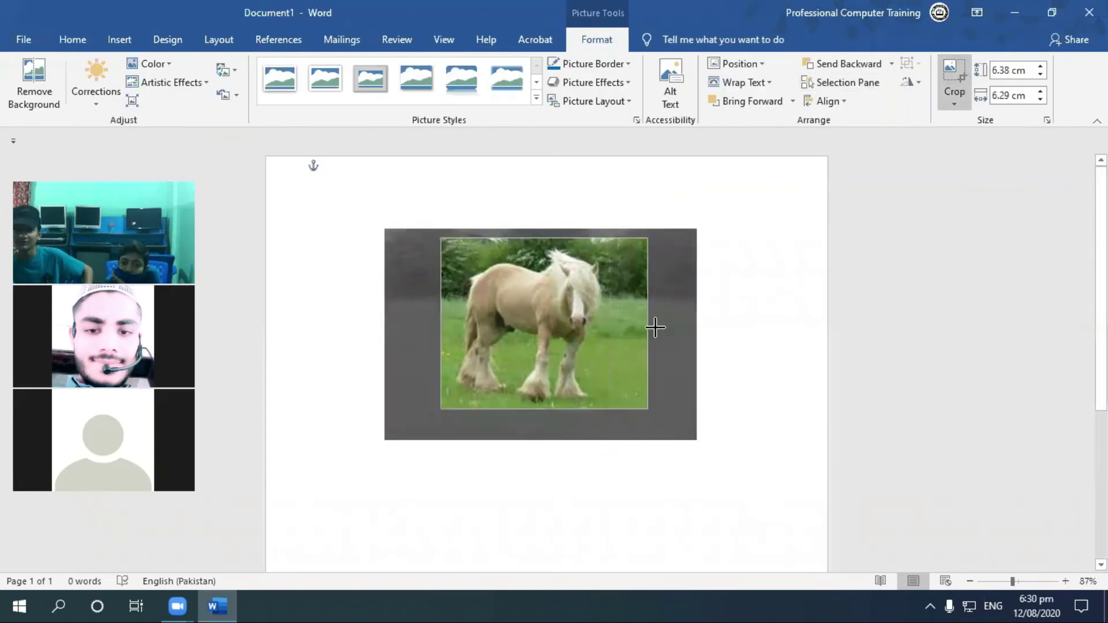
left_click_drag(416, 323, 411, 322)
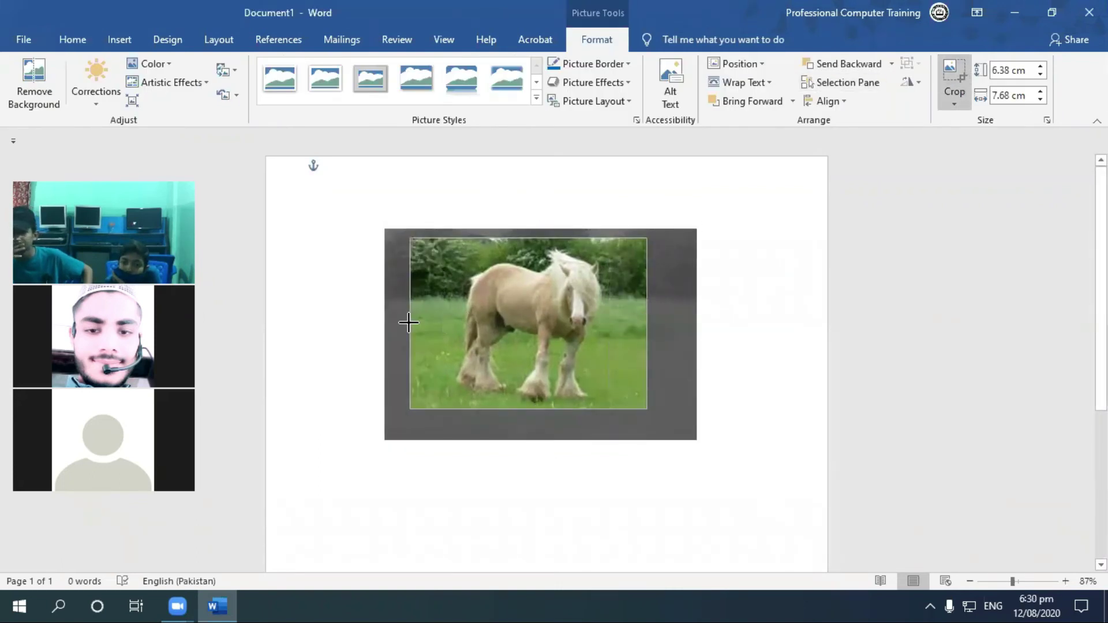
left_click_drag(527, 239, 527, 236)
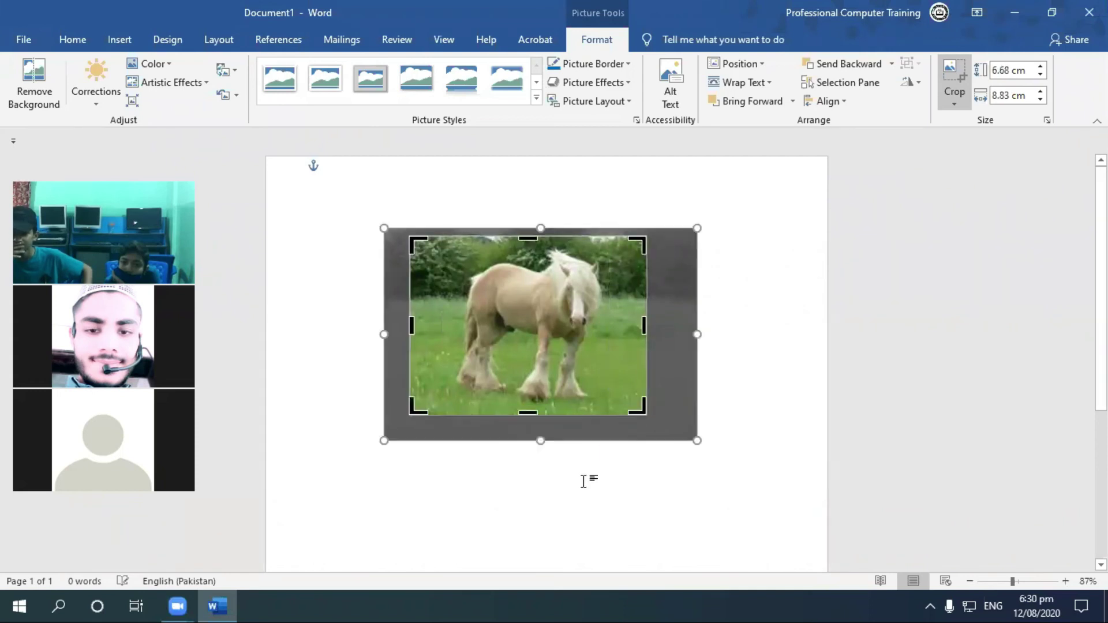
left_click(612, 496)
Enlarge the horse photo from its corner and inspect its Height and Width values
left_click(588, 330)
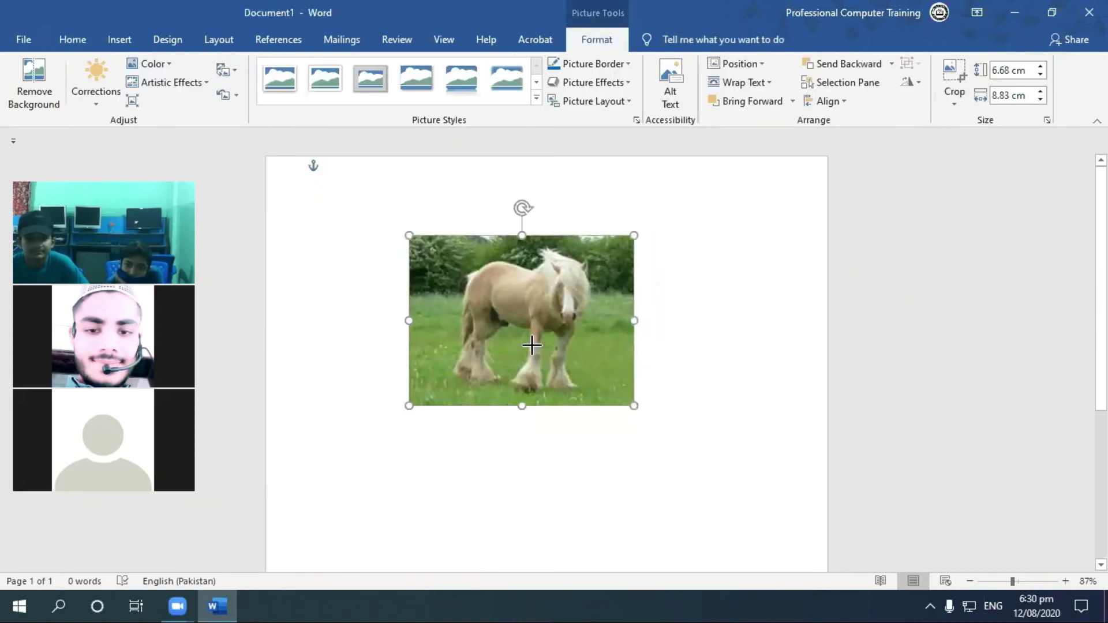
left_click_drag(646, 416, 679, 440)
left_click(1015, 70)
key("Tab")
left_click(1018, 68)
key("Tab")
key("Return")
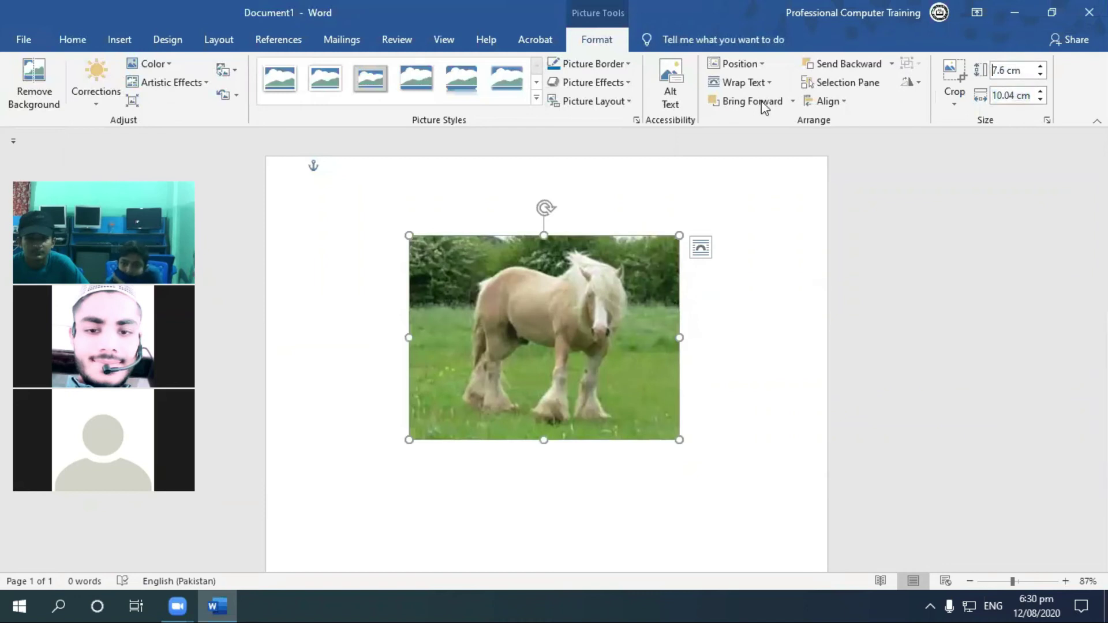
Try a 4 cm height and 5 cm width, then drag the corner to about 6.26 × 8.27 cm
left_click(1007, 70)
type("4")
key("Return")
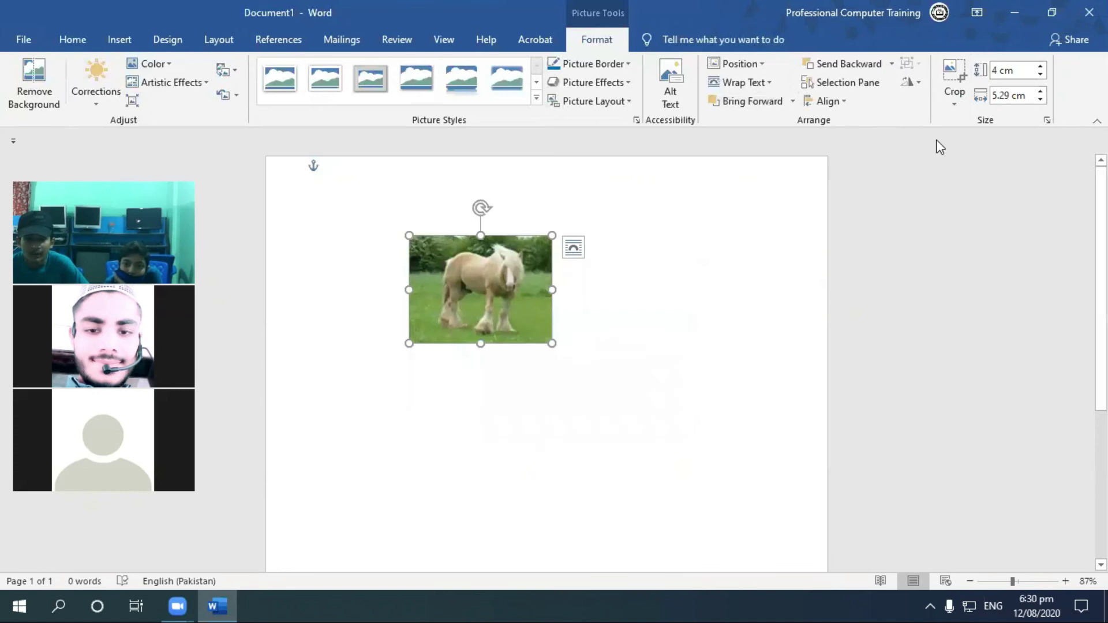
left_click(1039, 93)
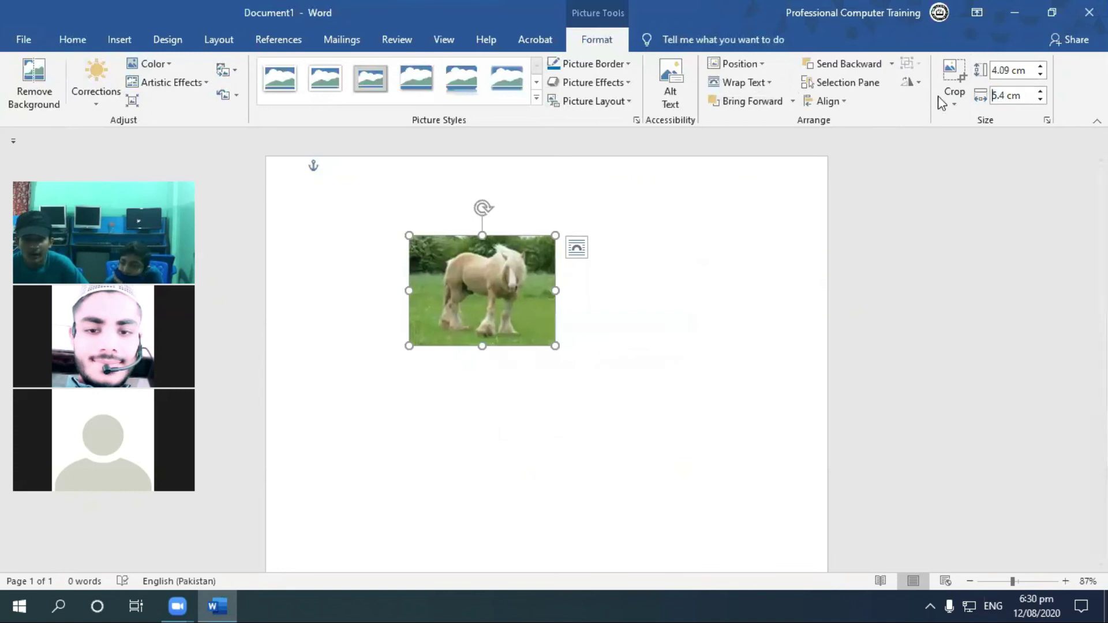
left_click(996, 96)
type("5")
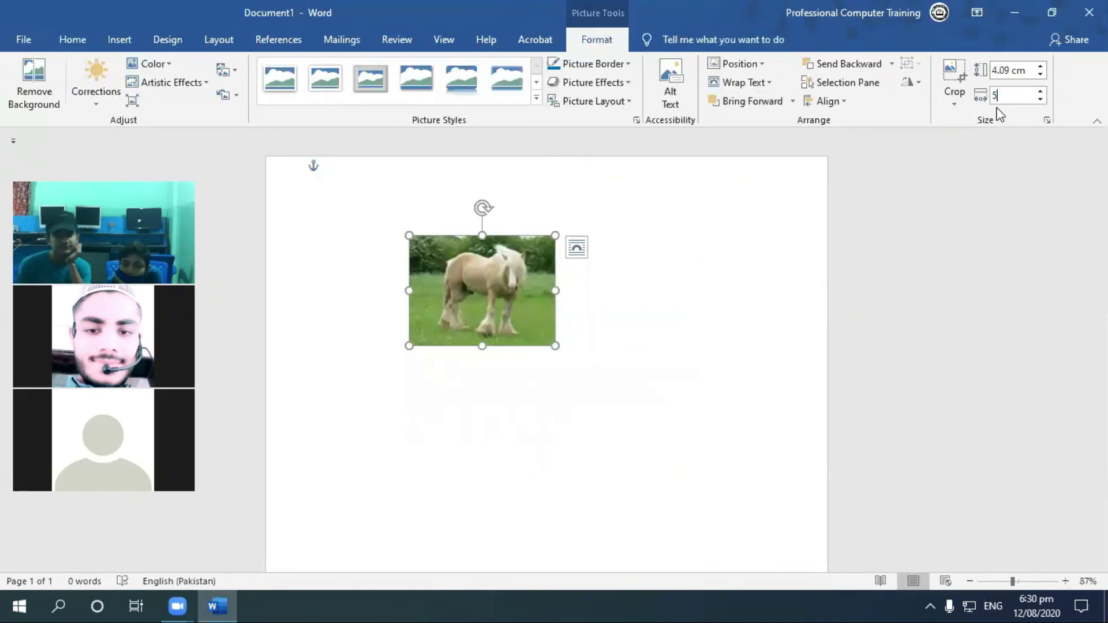
left_click(804, 227)
left_click(543, 336)
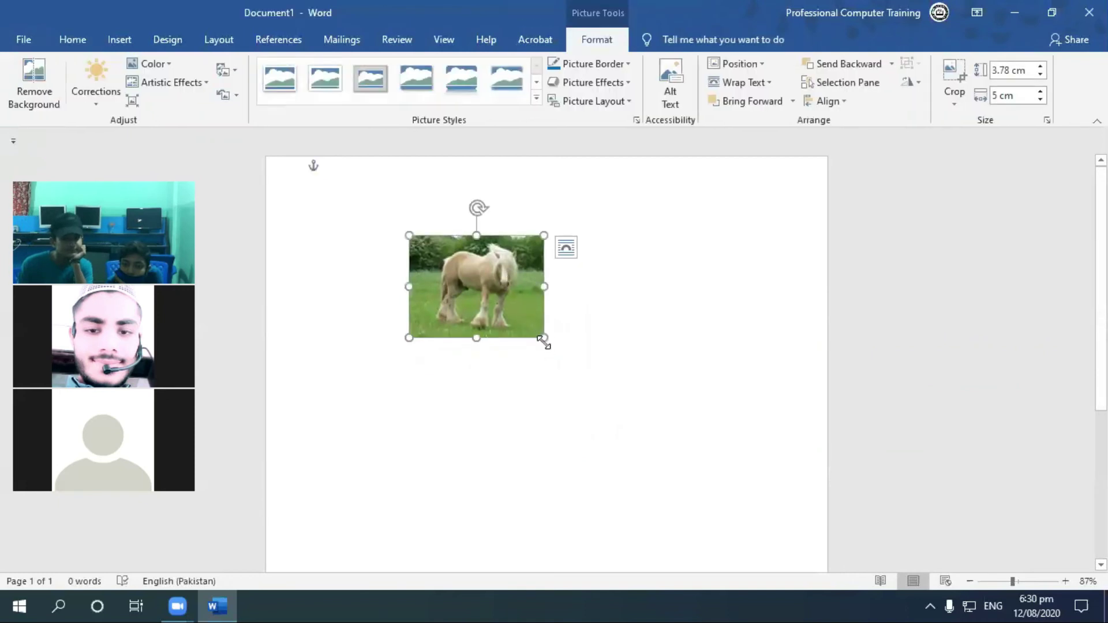
left_click_drag(623, 410, 632, 404)
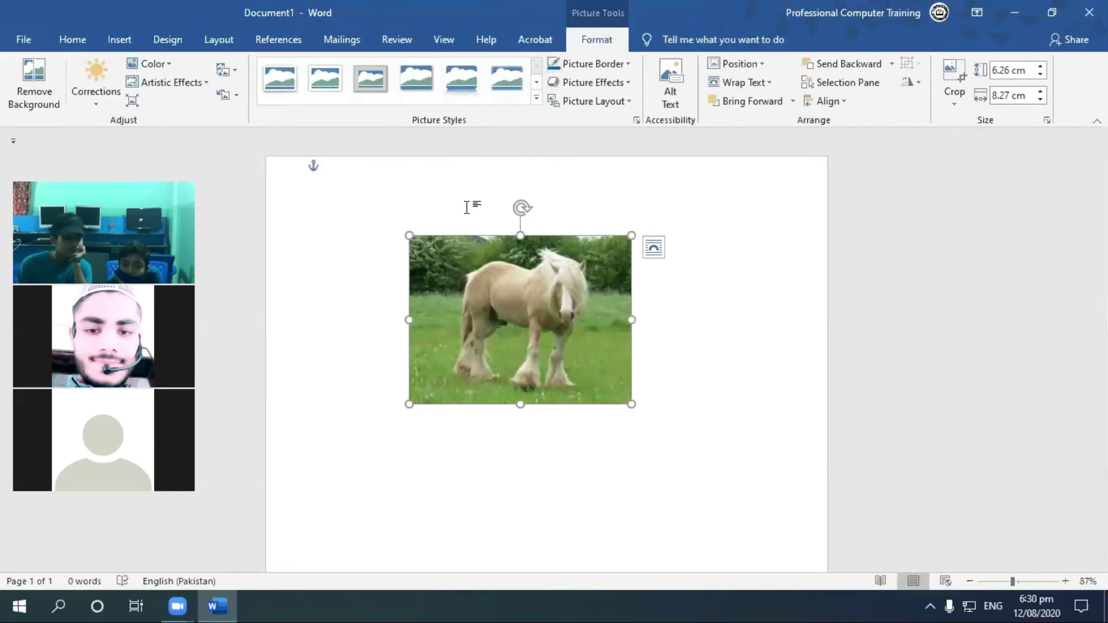
Move the photo slightly up and left and give it a dash-dot picture border
left_click_drag(532, 269, 511, 247)
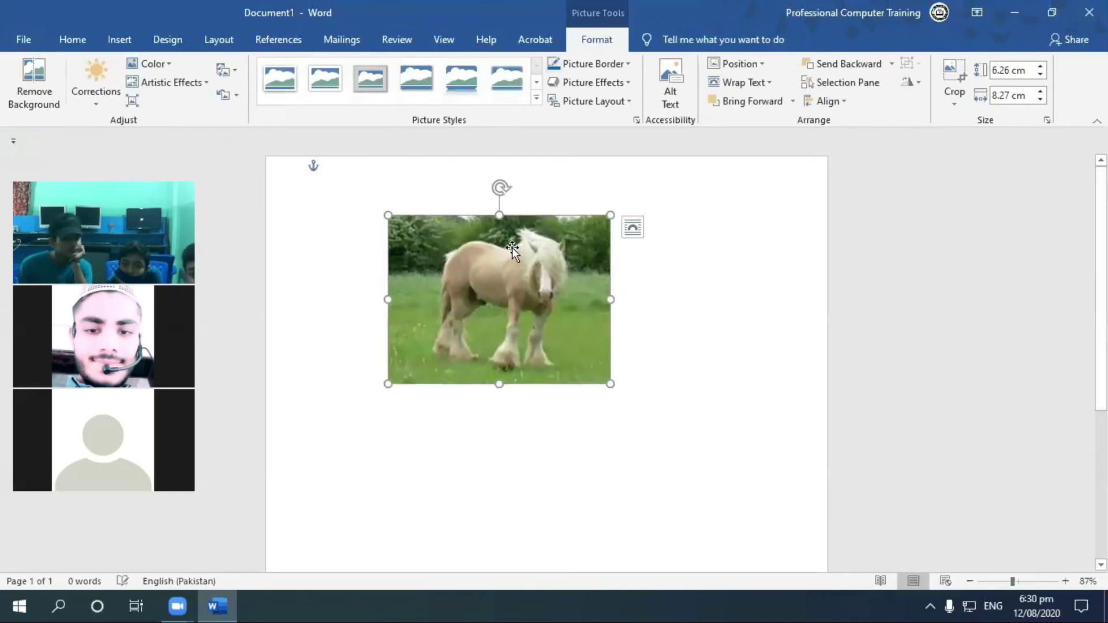
right_click(514, 249)
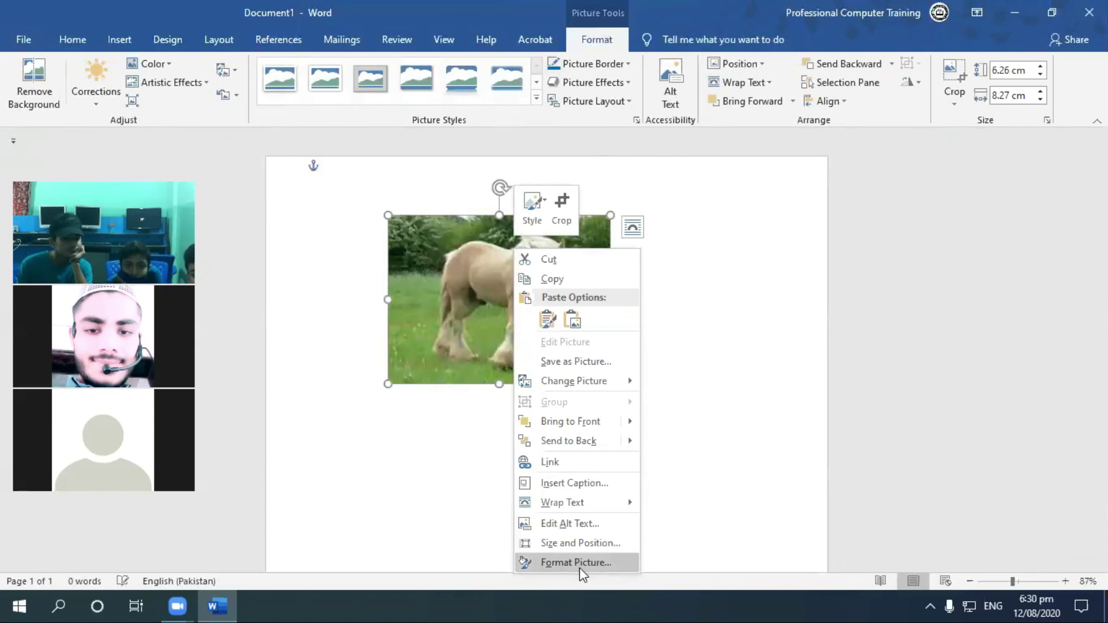
left_click(766, 248)
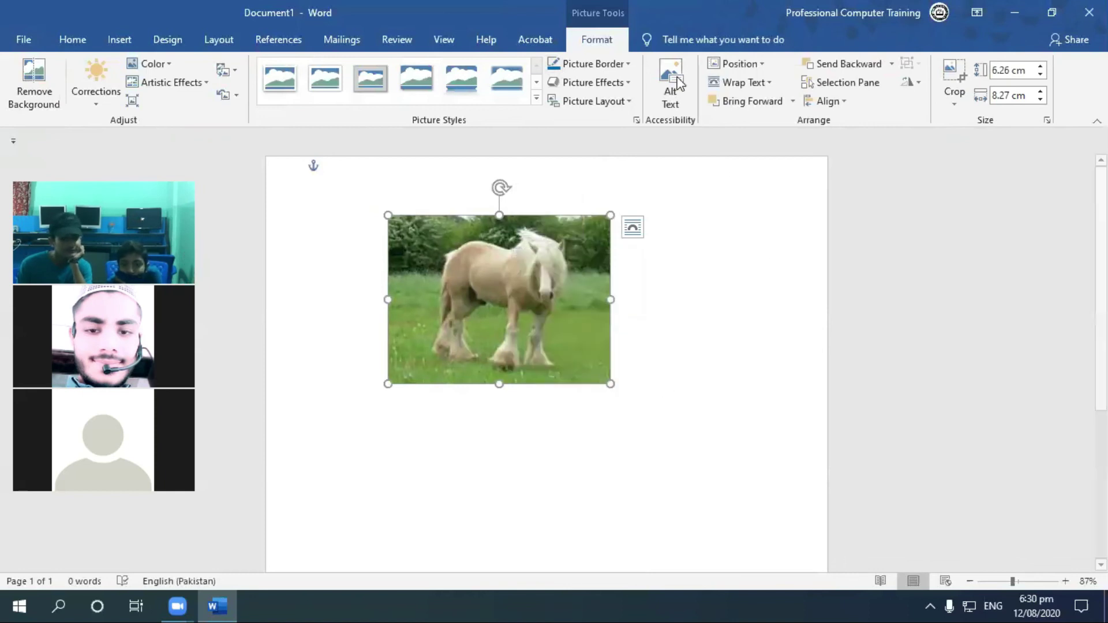
left_click(630, 65)
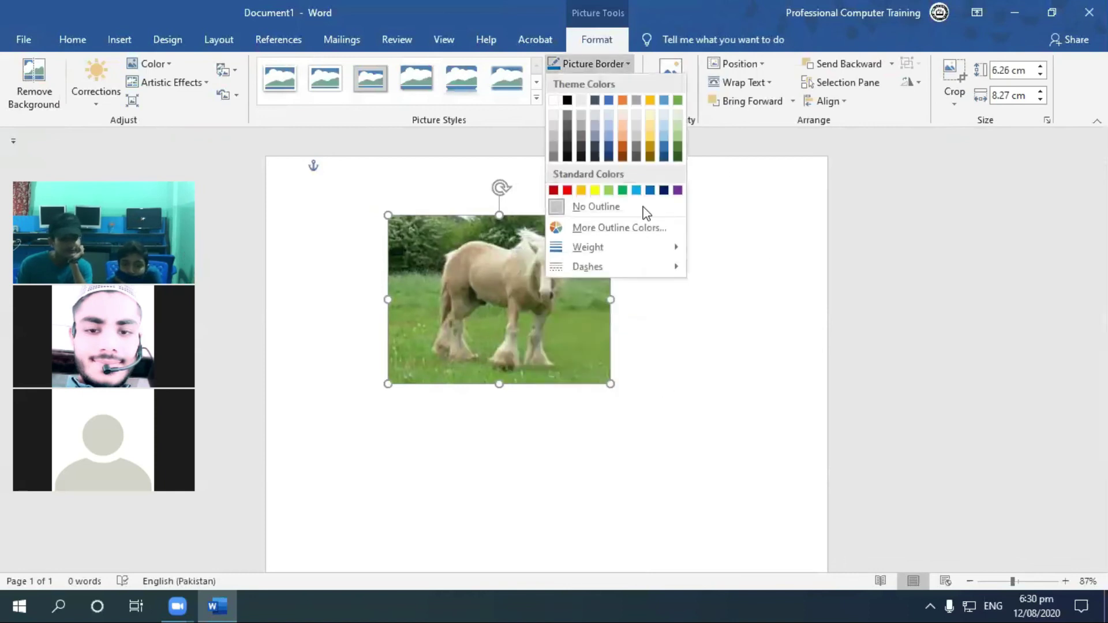
mouse_move(588, 266)
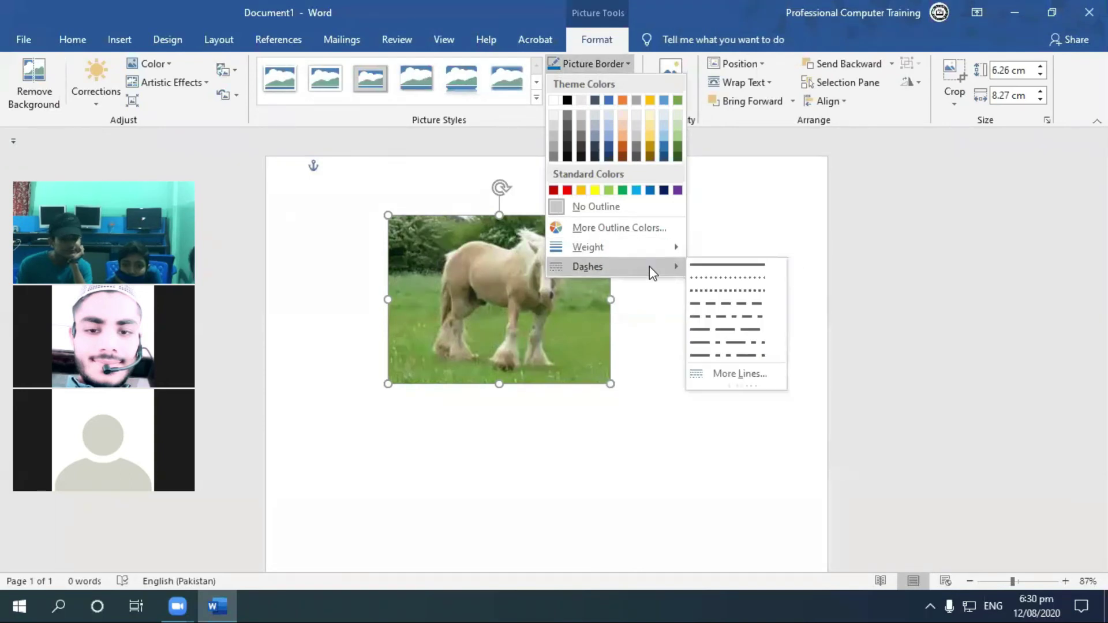
left_click(726, 330)
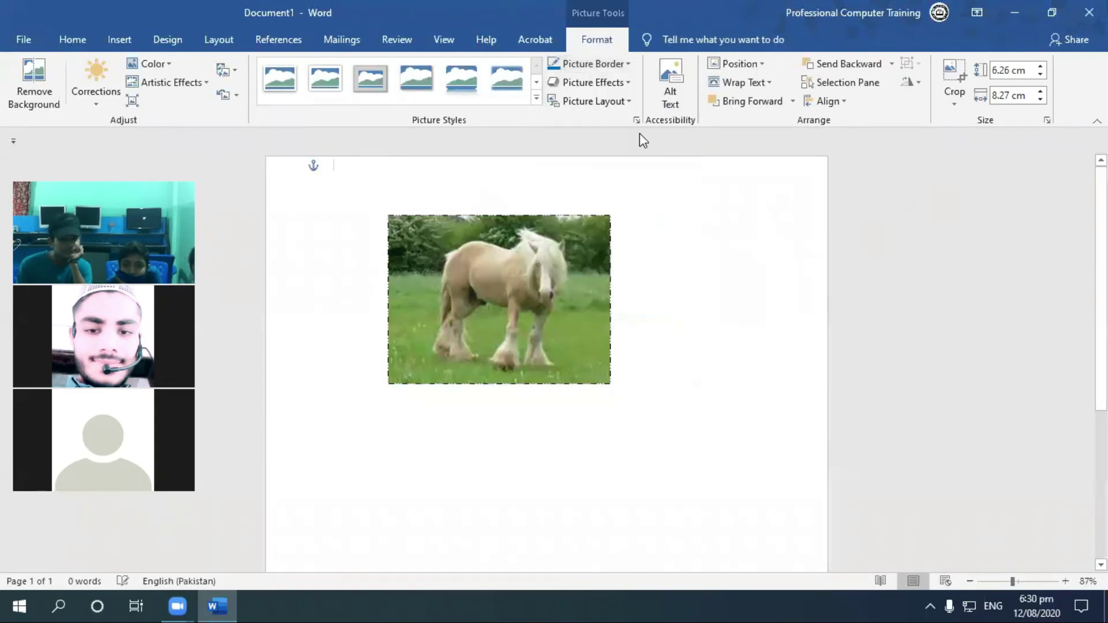
left_click(640, 133)
Browse the Picture Effects choices, then open and close the Format Picture pane
double_click(528, 327)
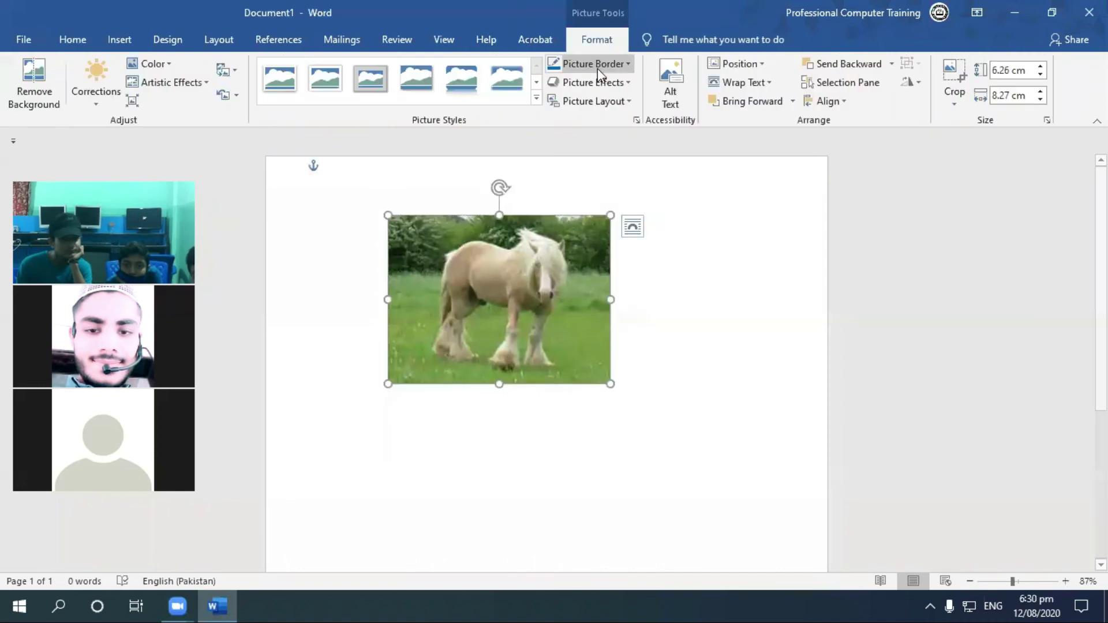
left_click(594, 101)
left_click(609, 64)
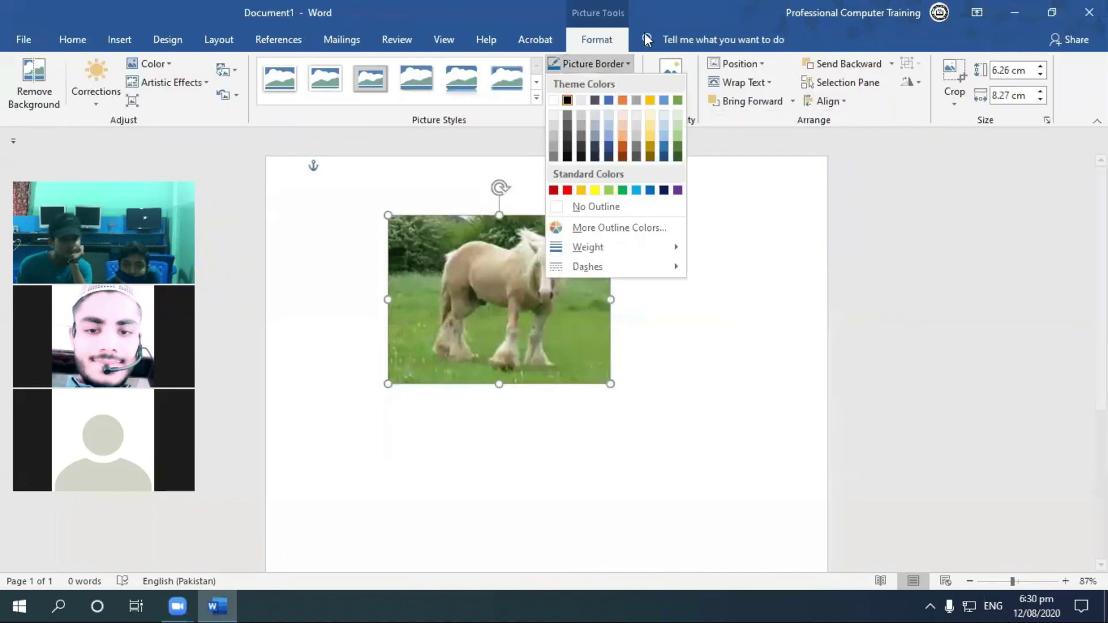
left_click(613, 86)
mouse_move(596, 293)
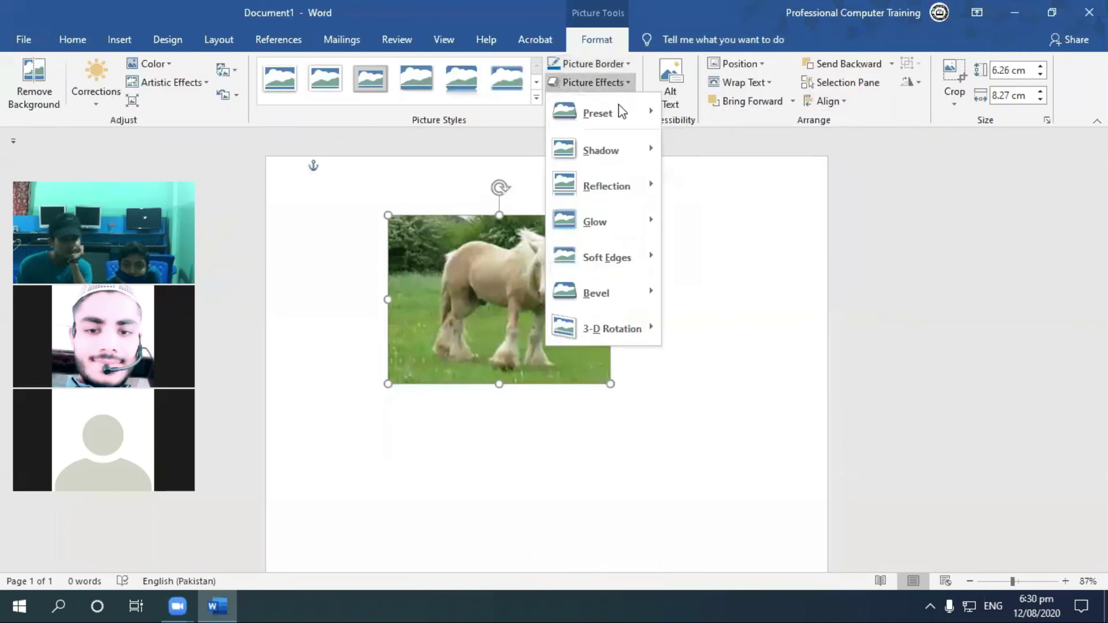
left_click(737, 505)
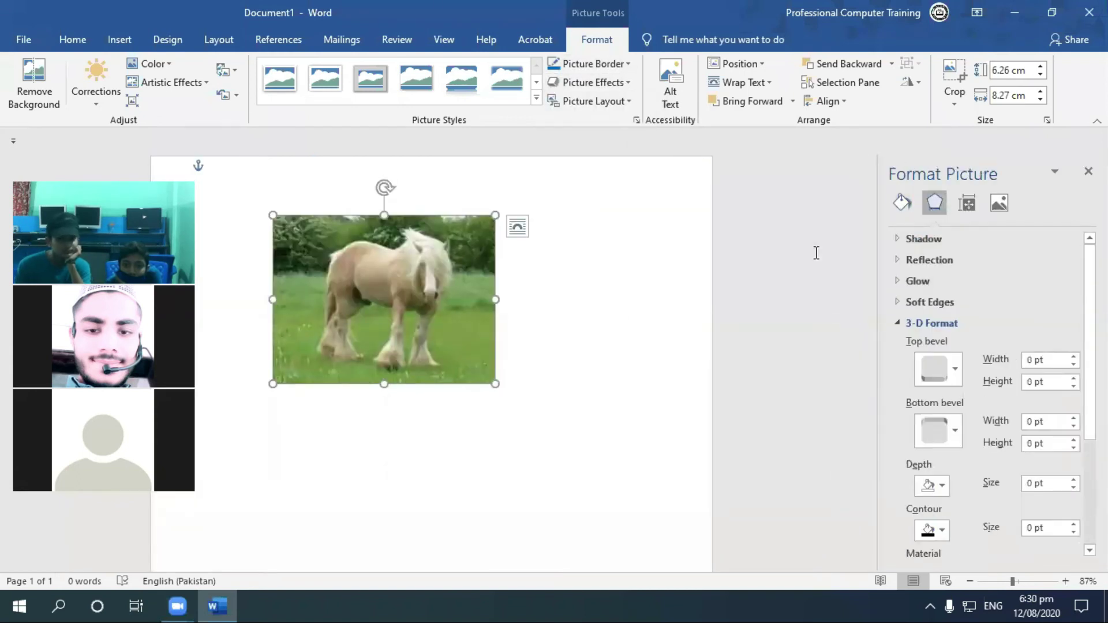
left_click(1088, 171)
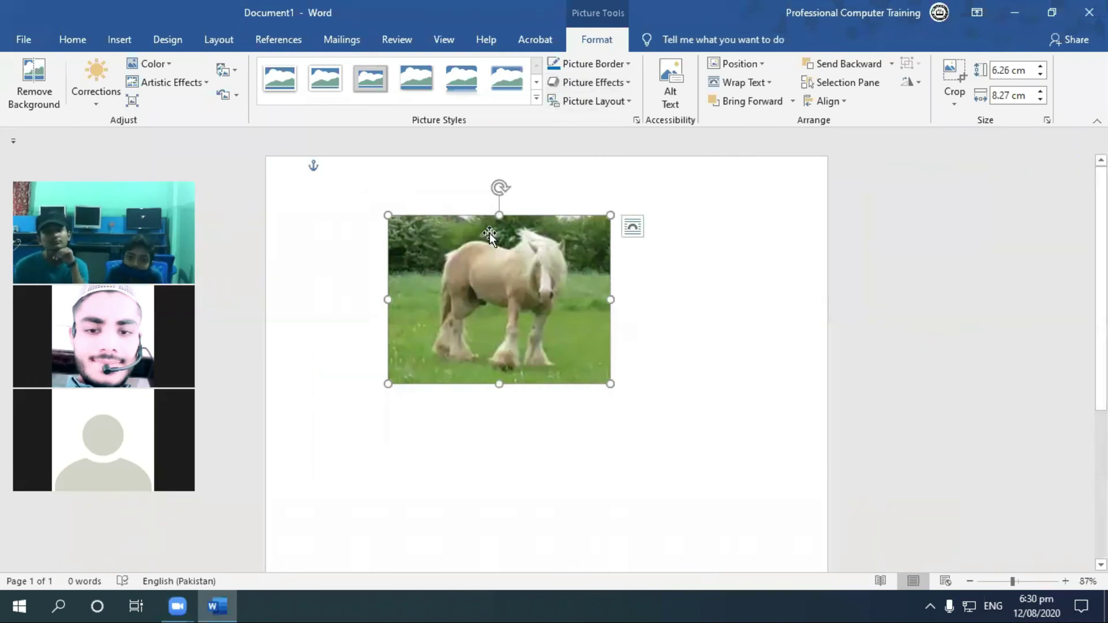
Open Format Picture with Fill expanded under Fill & Line, and move the photo right and down
right_click(449, 263)
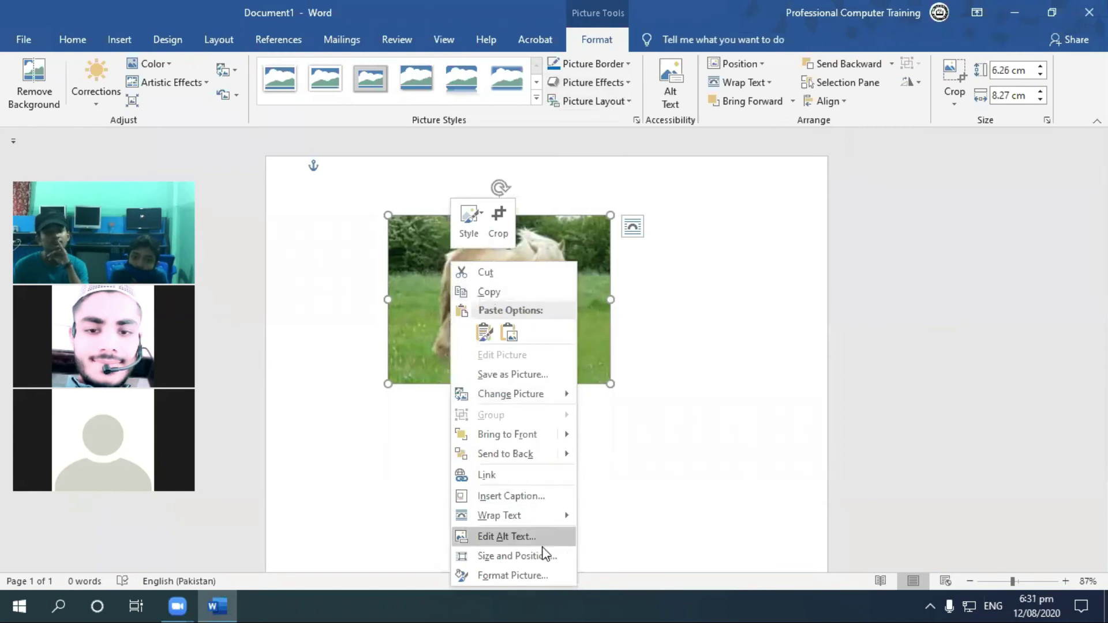
left_click(503, 576)
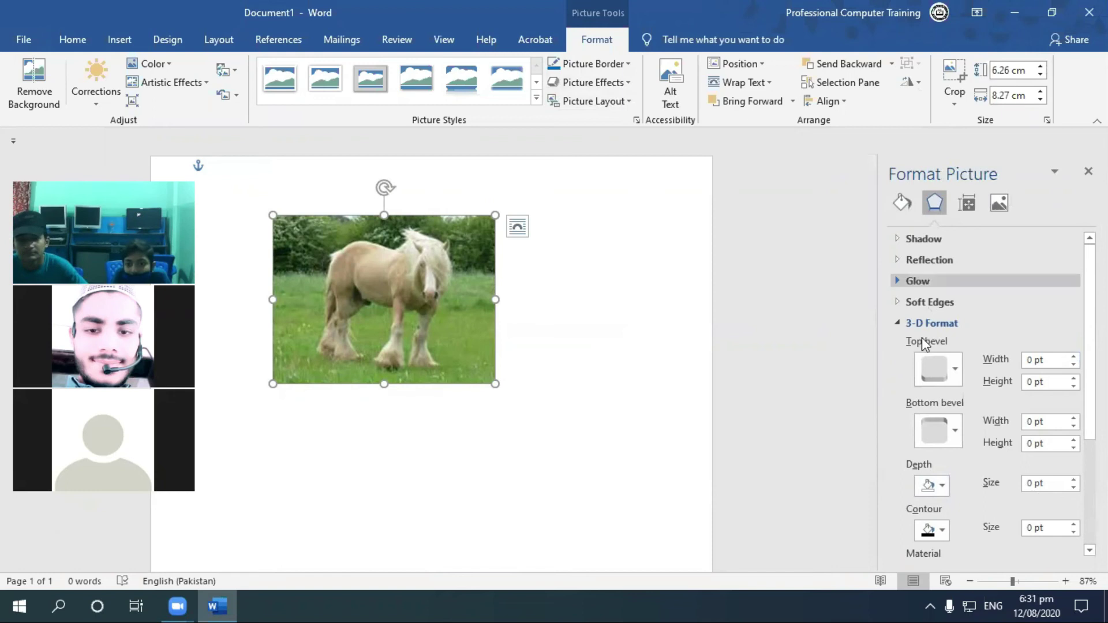
left_click(902, 202)
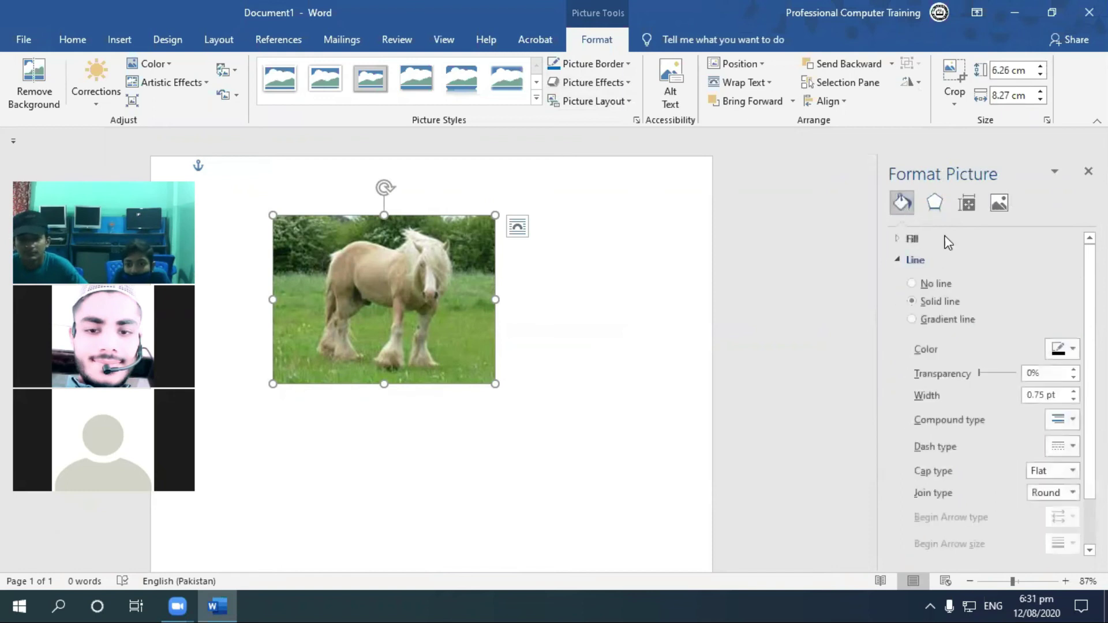
left_click(912, 260)
left_click(914, 239)
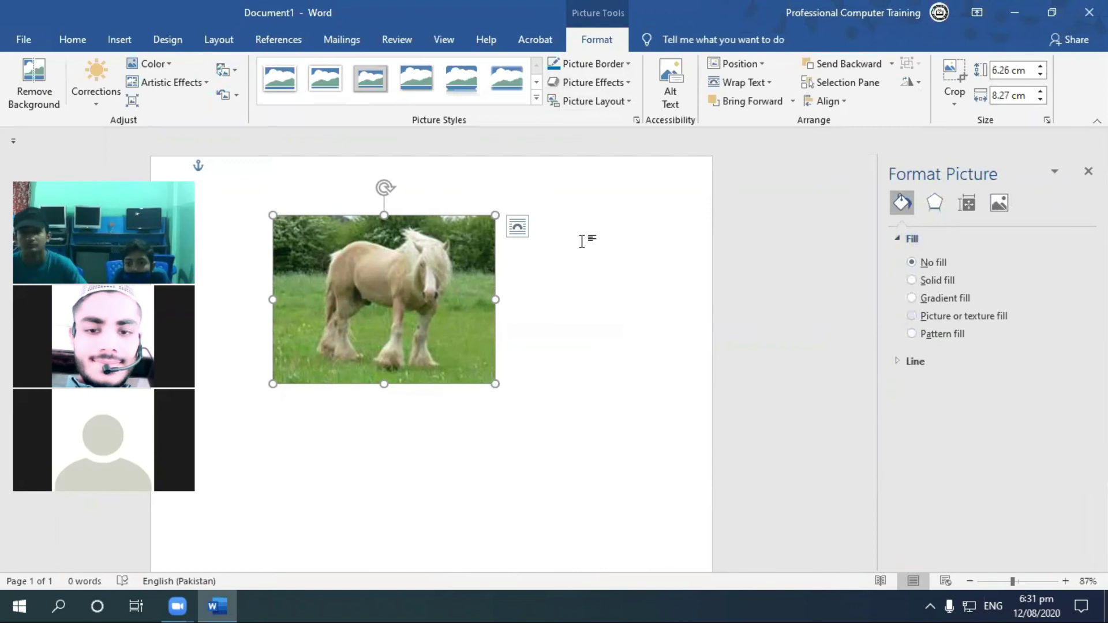
mouse_move(413, 250)
left_mouse_down()
mouse_move(482, 301)
mouse_move(536, 317)
left_mouse_up()
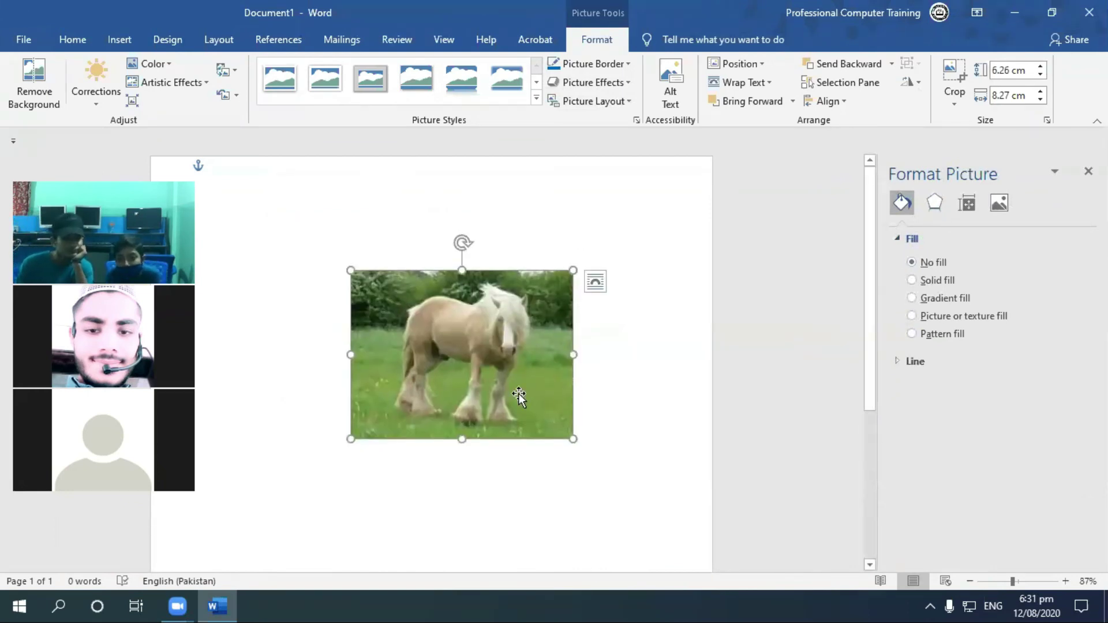
Make the photo's border line red and thicken it step by step to 4.5 pt
left_click(895, 236)
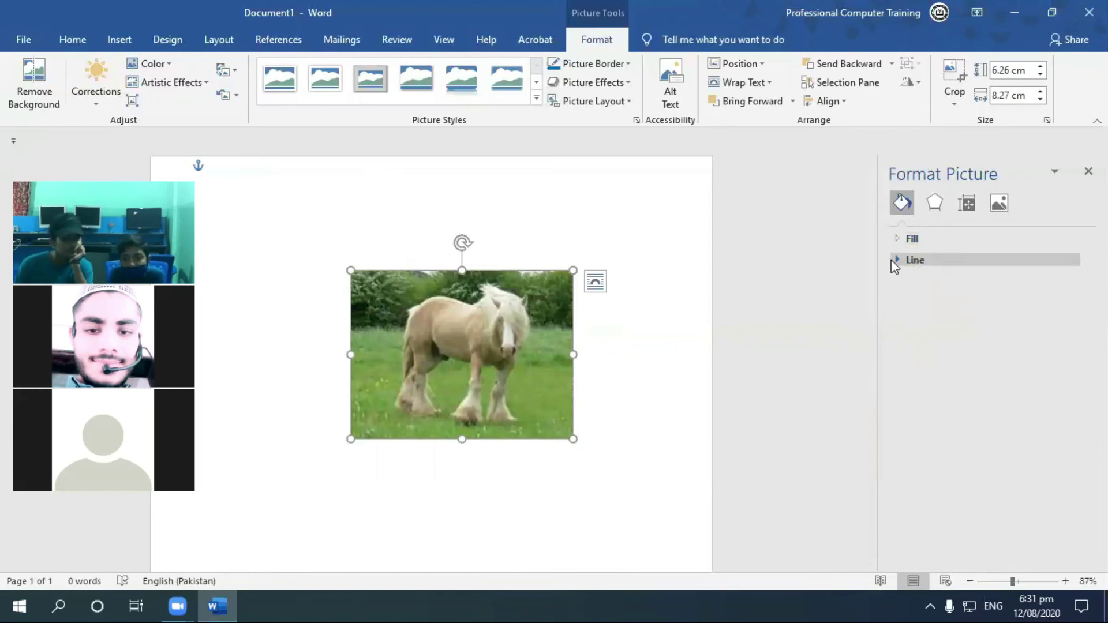
left_click(895, 261)
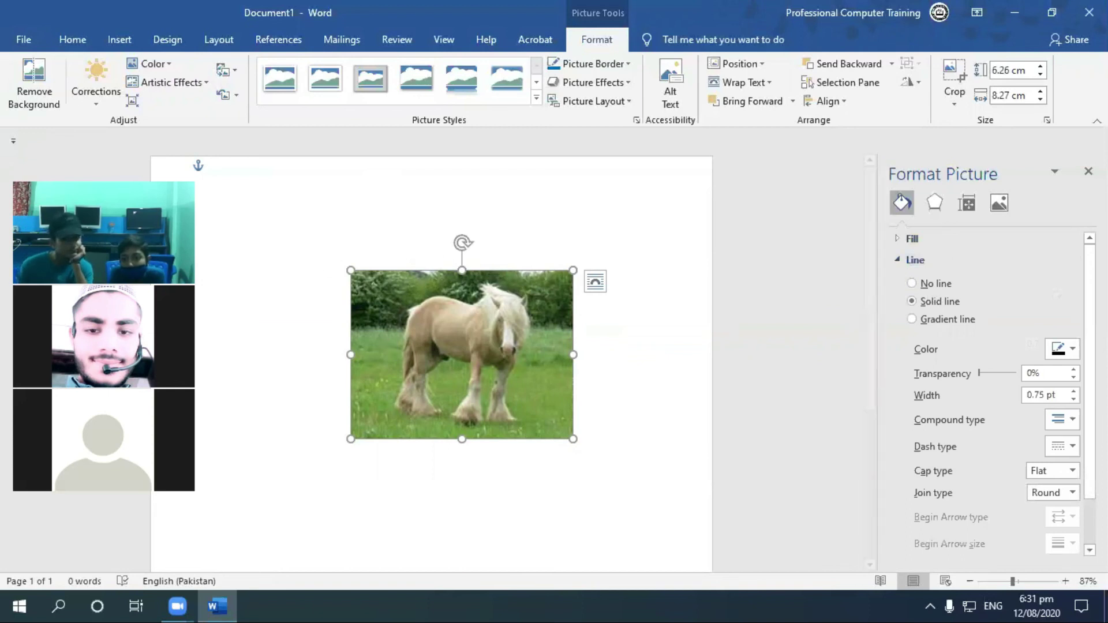
left_click(1073, 351)
left_click(988, 477)
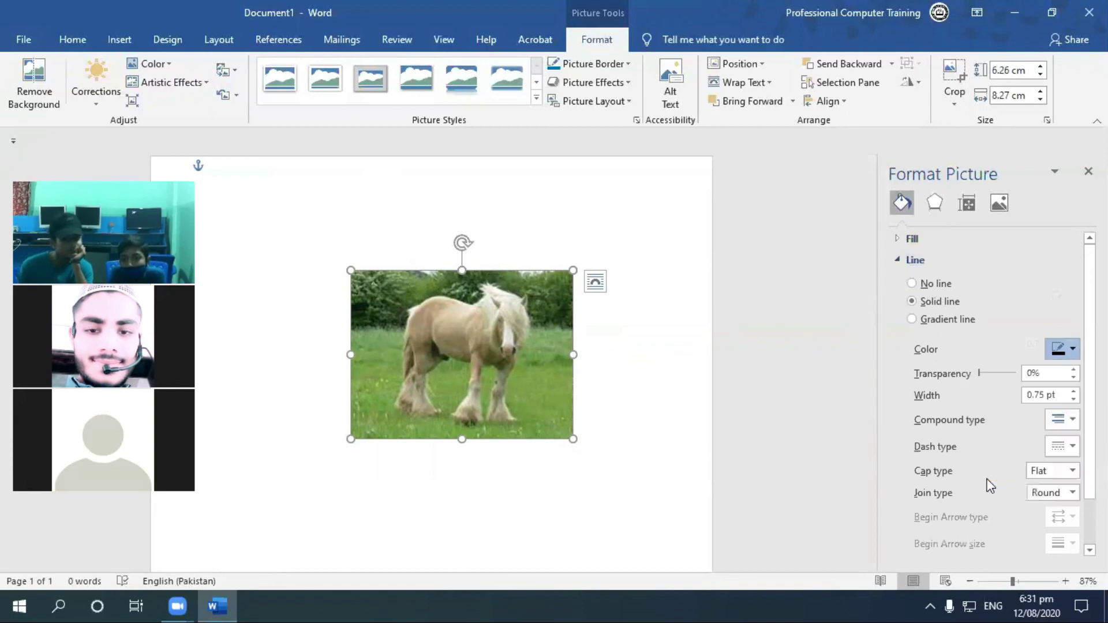
left_click(1066, 419)
left_click(1045, 323)
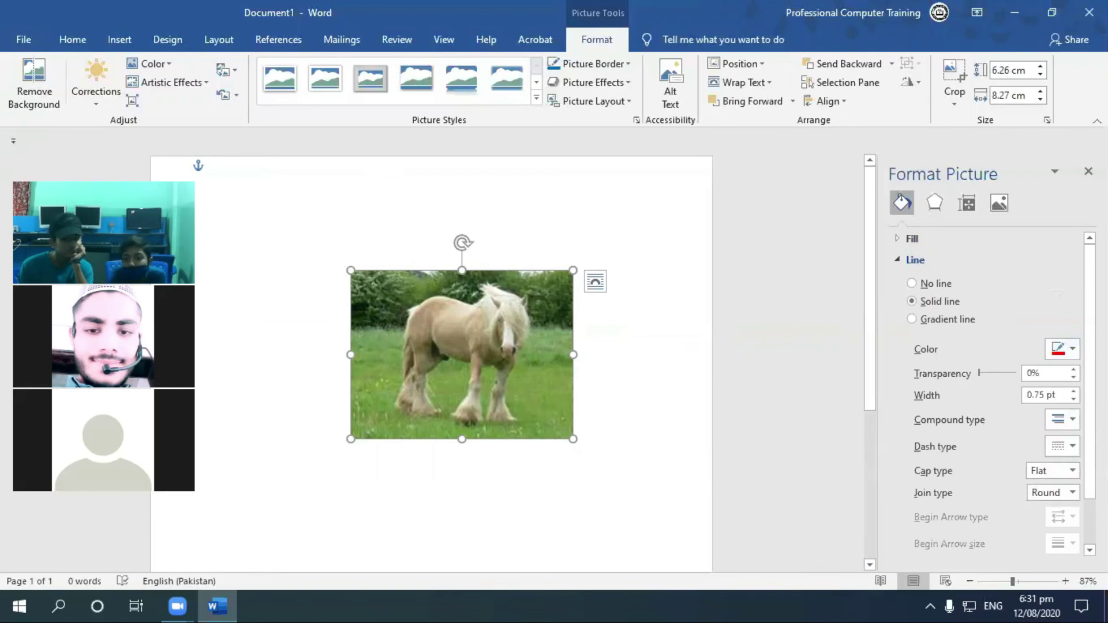
left_click(1074, 391)
left_click(1073, 392)
left_click(1073, 391)
left_click(1073, 392)
left_click(1073, 392)
left_click(1073, 392)
left_click(1073, 391)
left_click(1073, 392)
left_click(1073, 392)
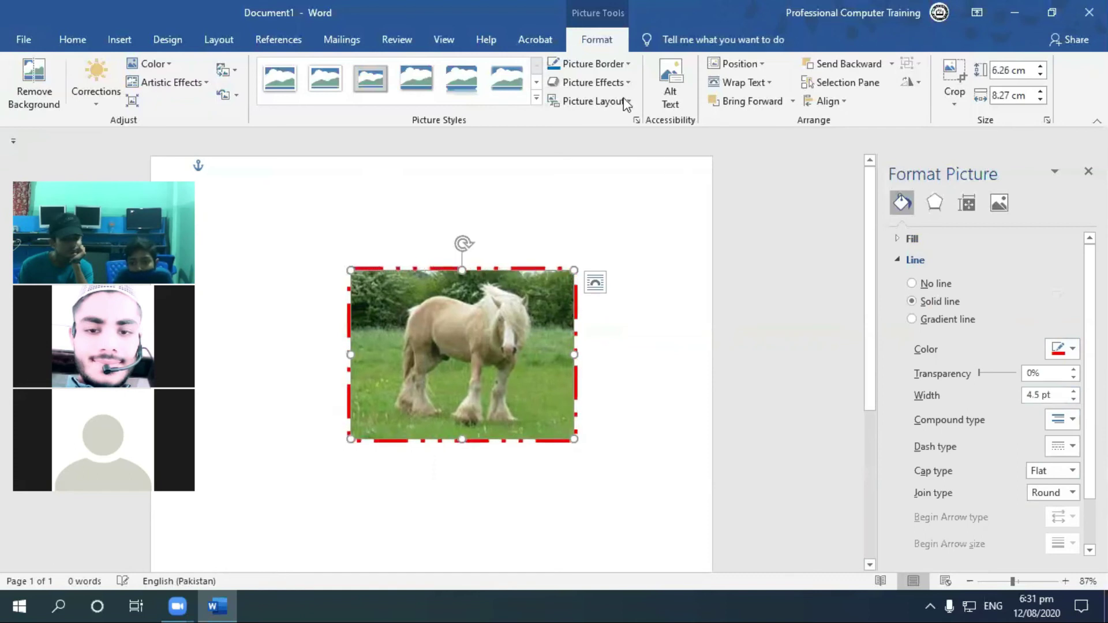
Set the border width to 12 pt and its dash type to Solid
left_click(621, 61)
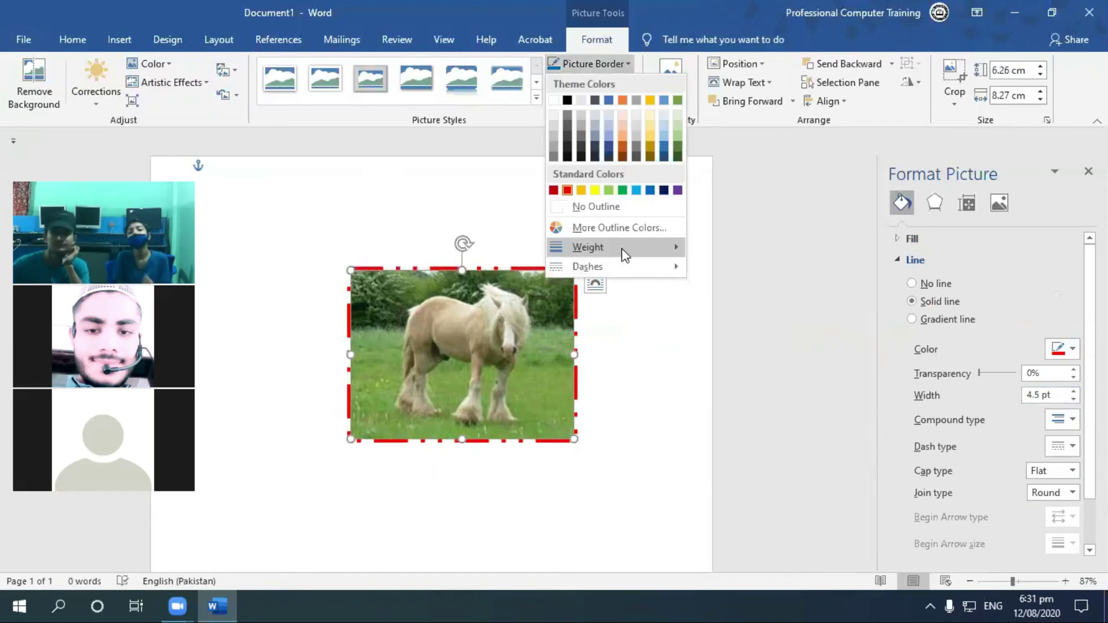
mouse_move(606, 247)
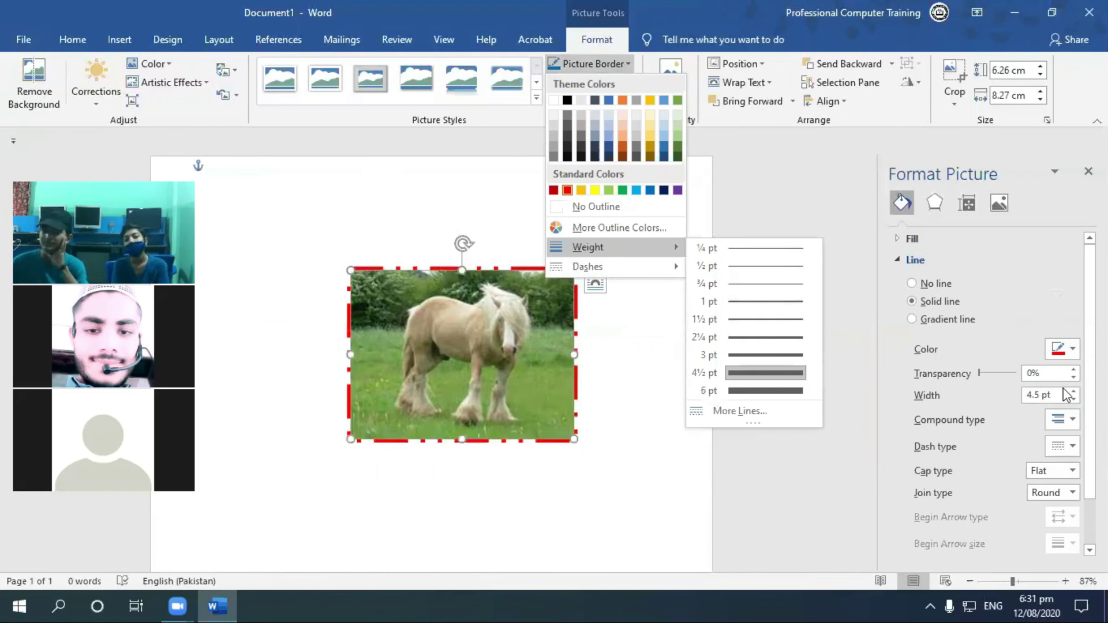
left_click(1047, 394)
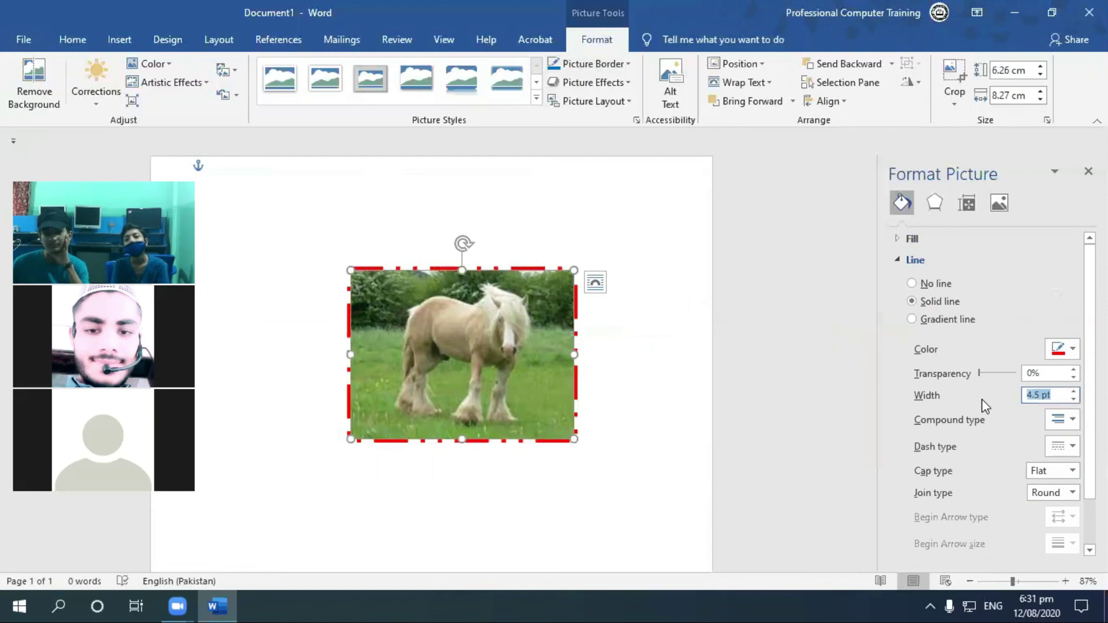
type("12")
key("Return")
left_click(1046, 372)
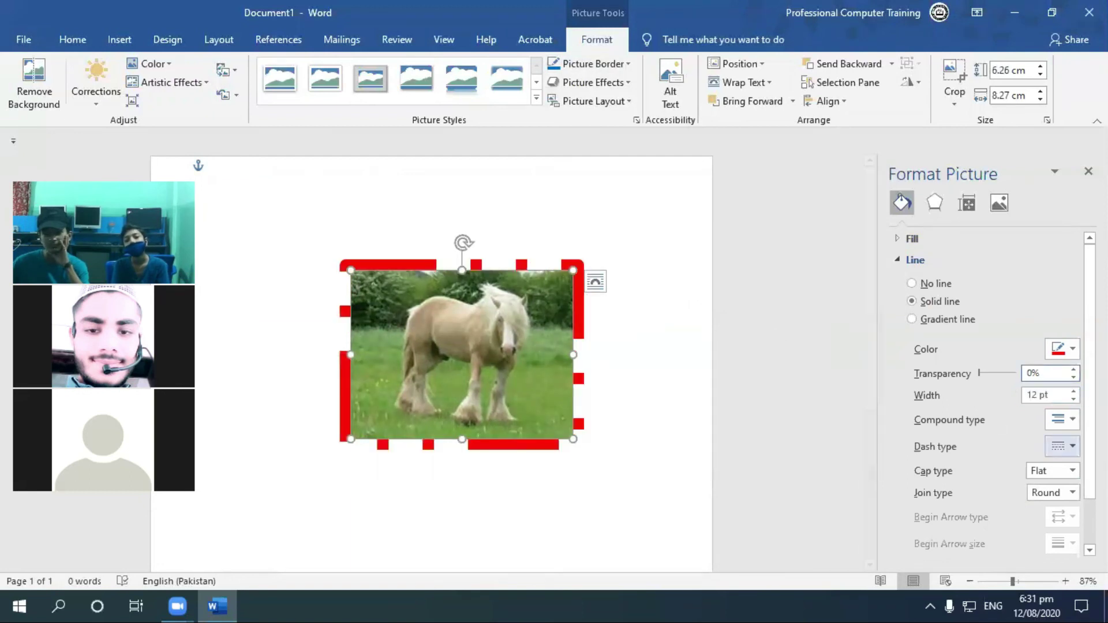
left_click(1072, 446)
left_click(1075, 464)
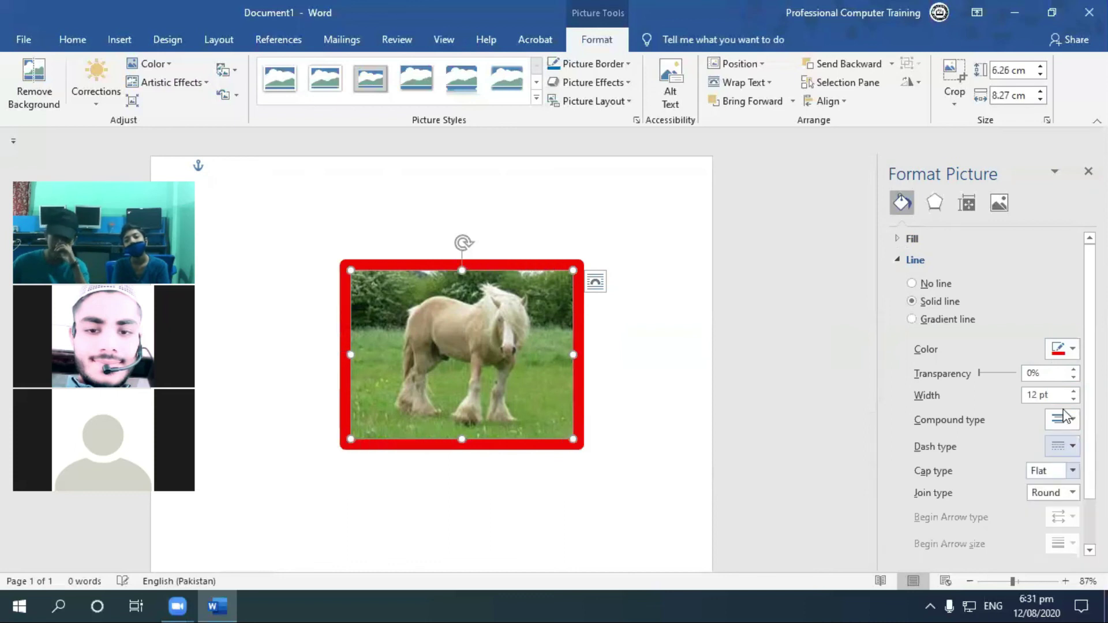
scroll(1072, 373, "down", 1)
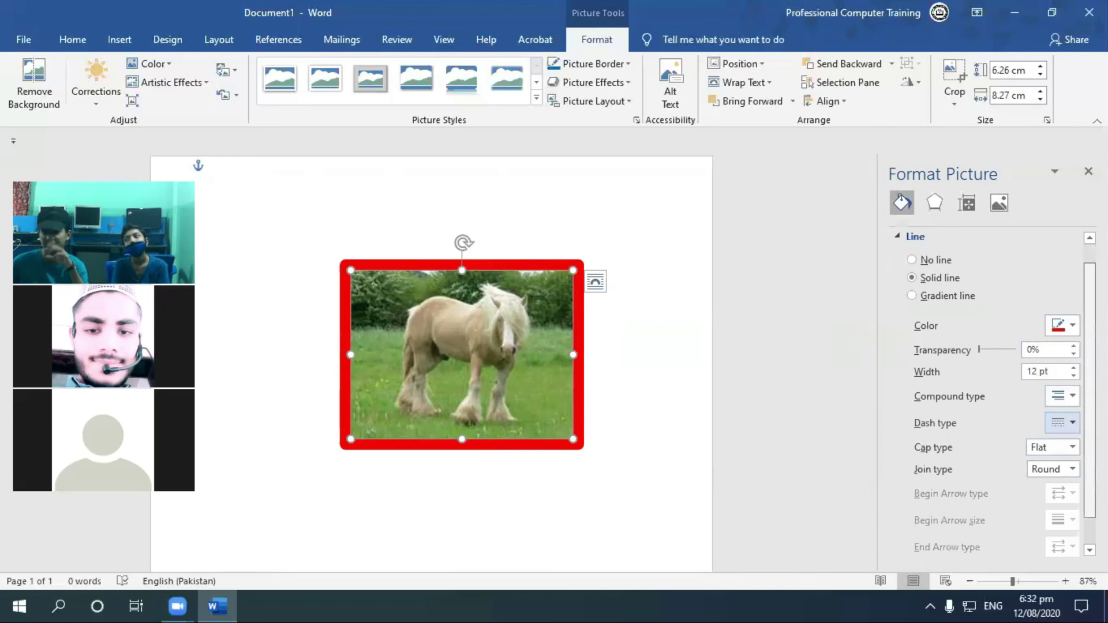
Try a 300 width and a thick-thin double compound line, then return to a single 12 pt line
left_click(952, 371)
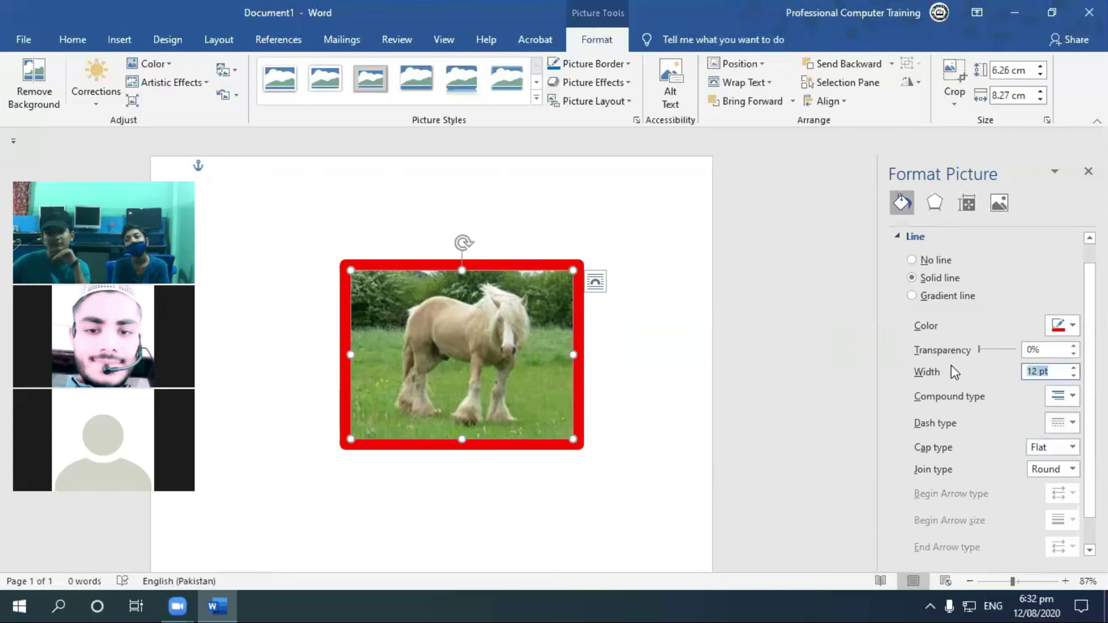
type("300")
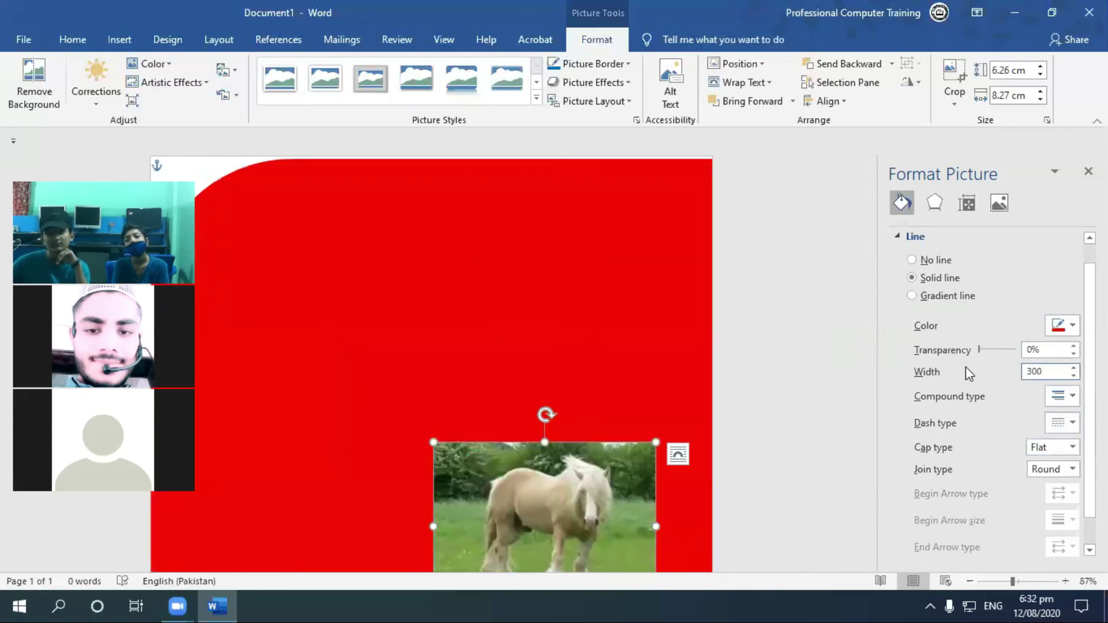
key("BackSpace")
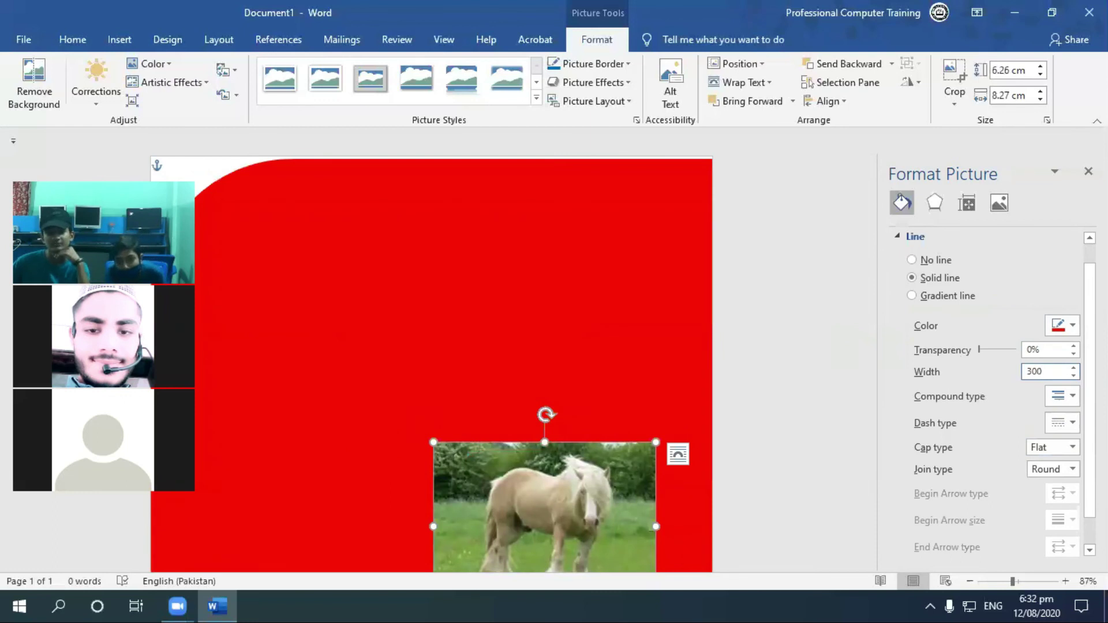
key("BackSpace")
key("BackSpace")
type("12")
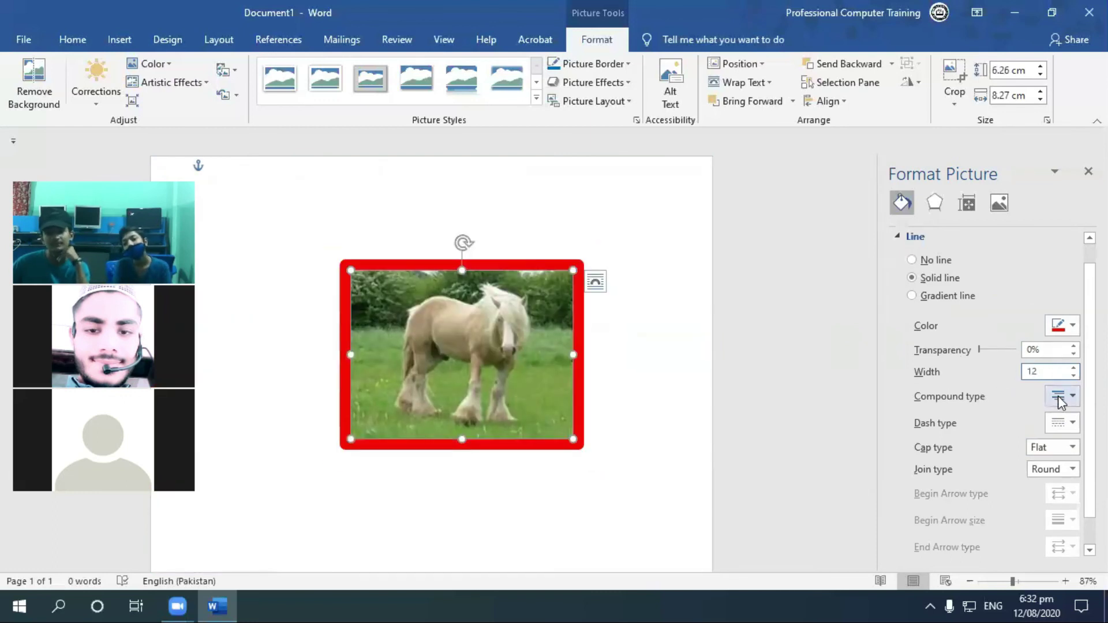
left_click(1062, 396)
left_click(1068, 446)
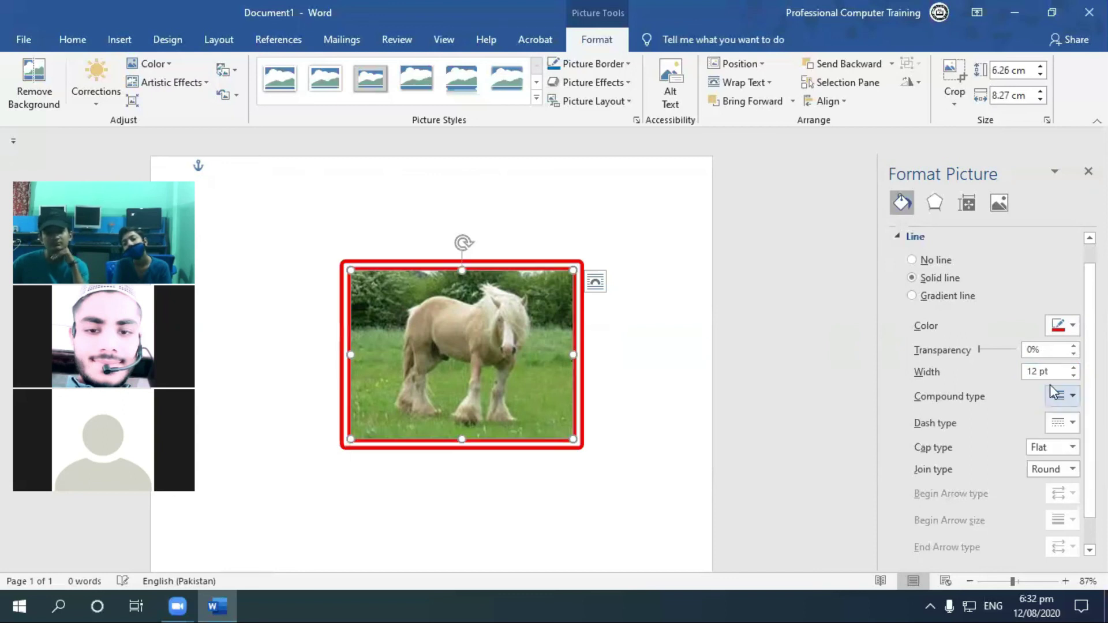
left_click(1069, 398)
left_click(1068, 414)
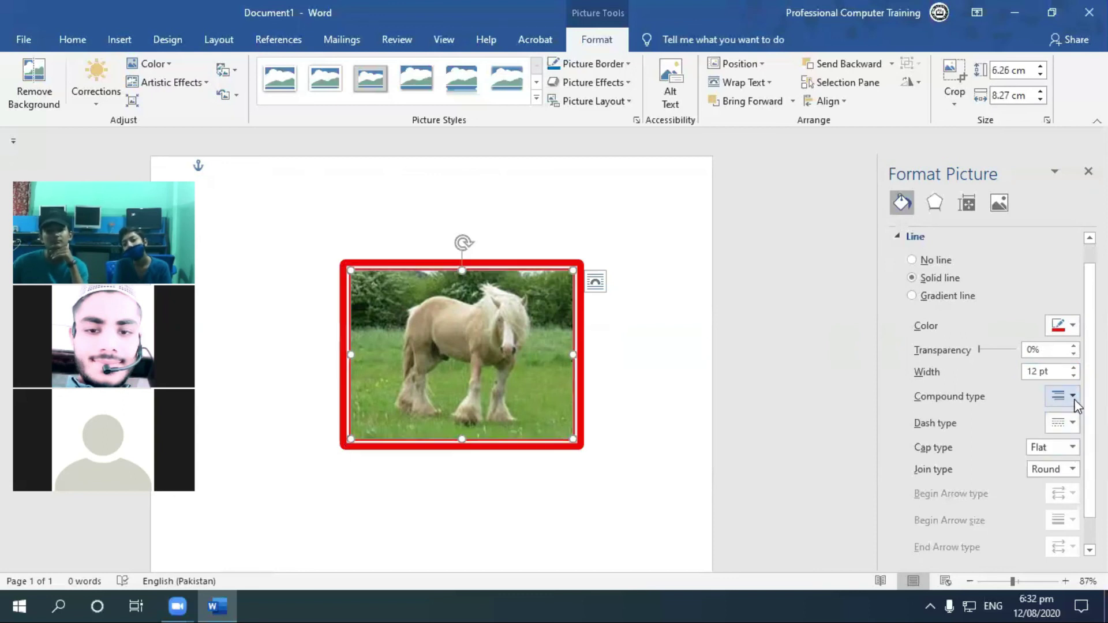
Set the border's cap type to Round, try Bevel and Miter joins, then keep Round
scroll(1056, 376, "down", 1)
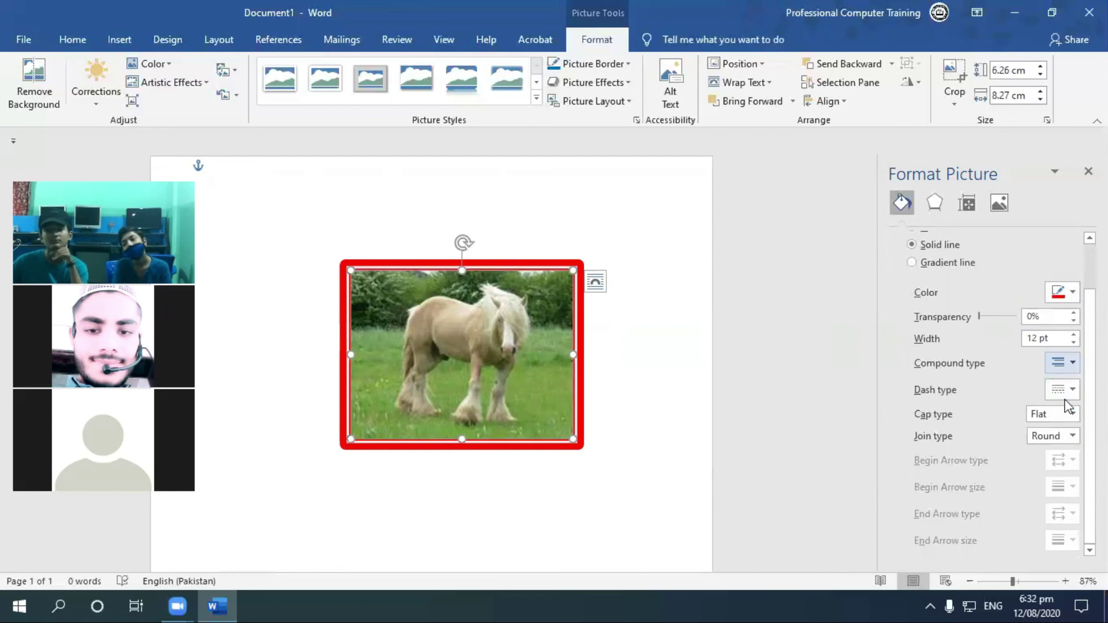
left_click(1071, 413)
left_click(1047, 448)
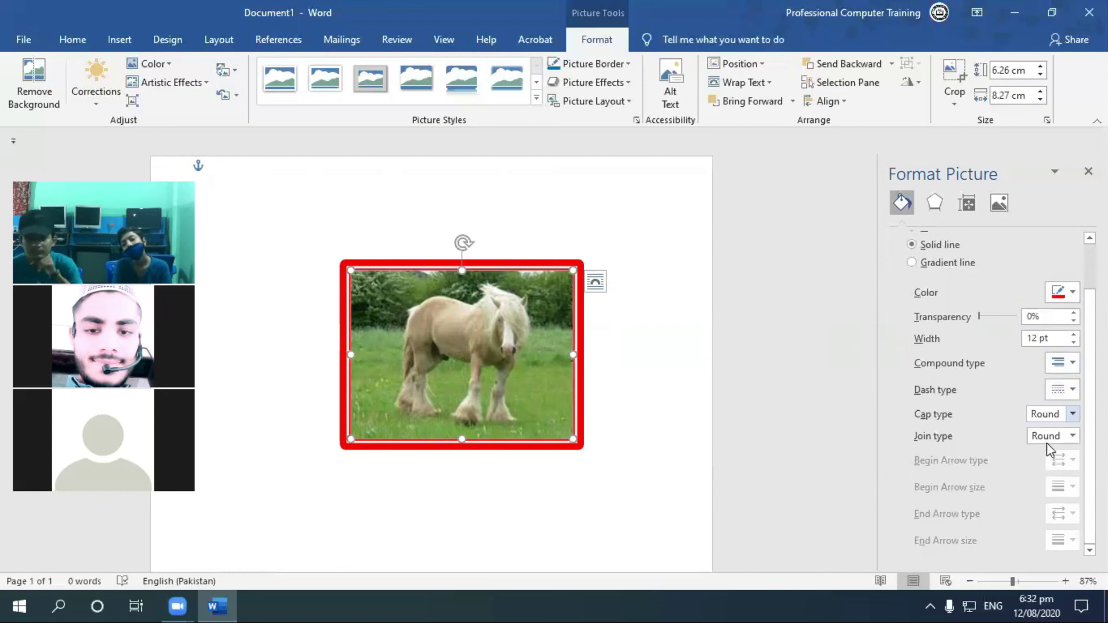
left_click(1050, 441)
left_click(1044, 468)
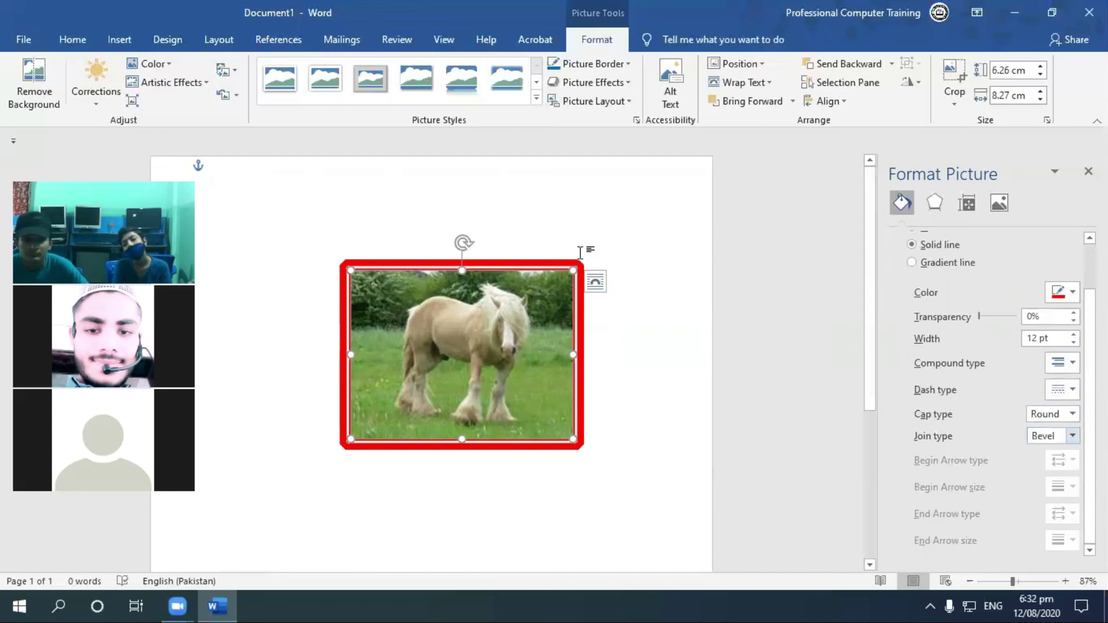
left_click(1058, 440)
left_click(1053, 486)
left_click(1064, 436)
left_click(1047, 456)
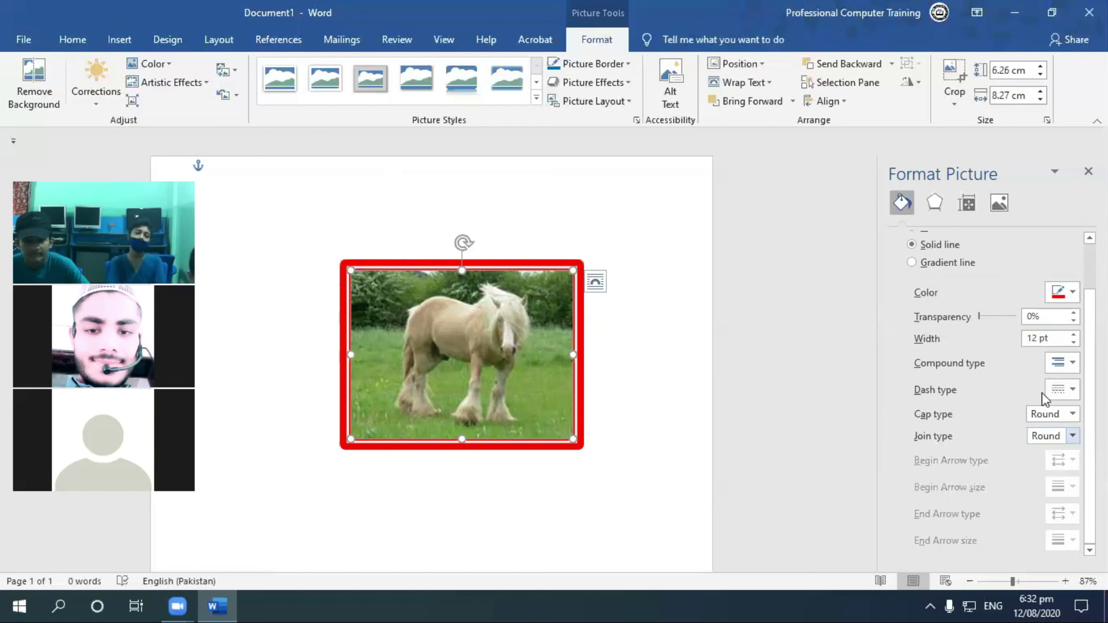
scroll(925, 363, "up", 2)
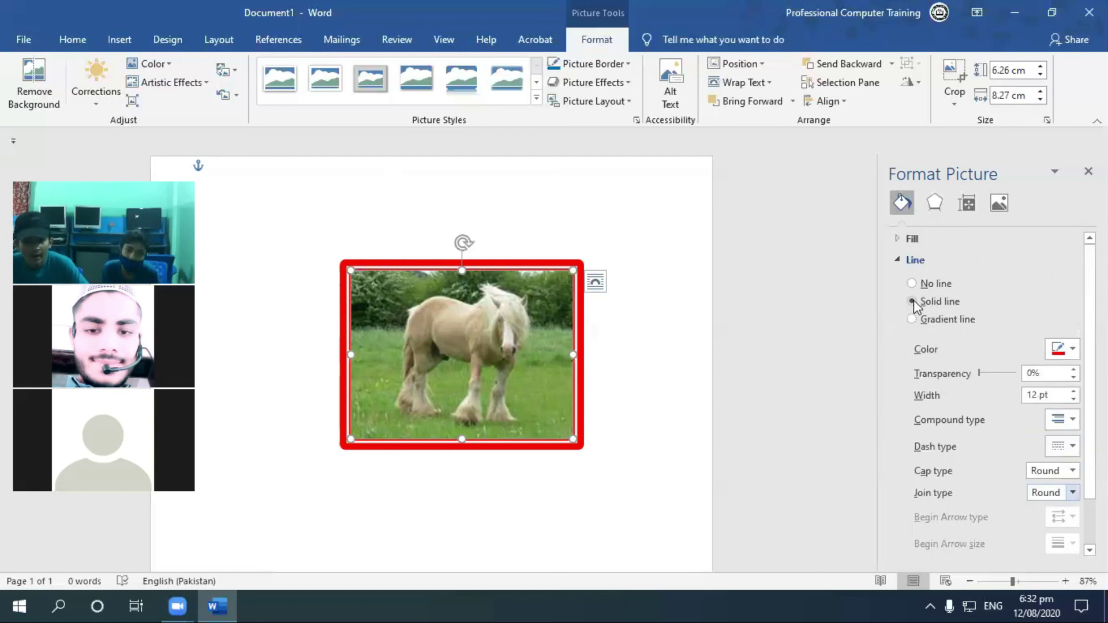
Change the border to a gradient line using an orange preset gradient
left_click(931, 328)
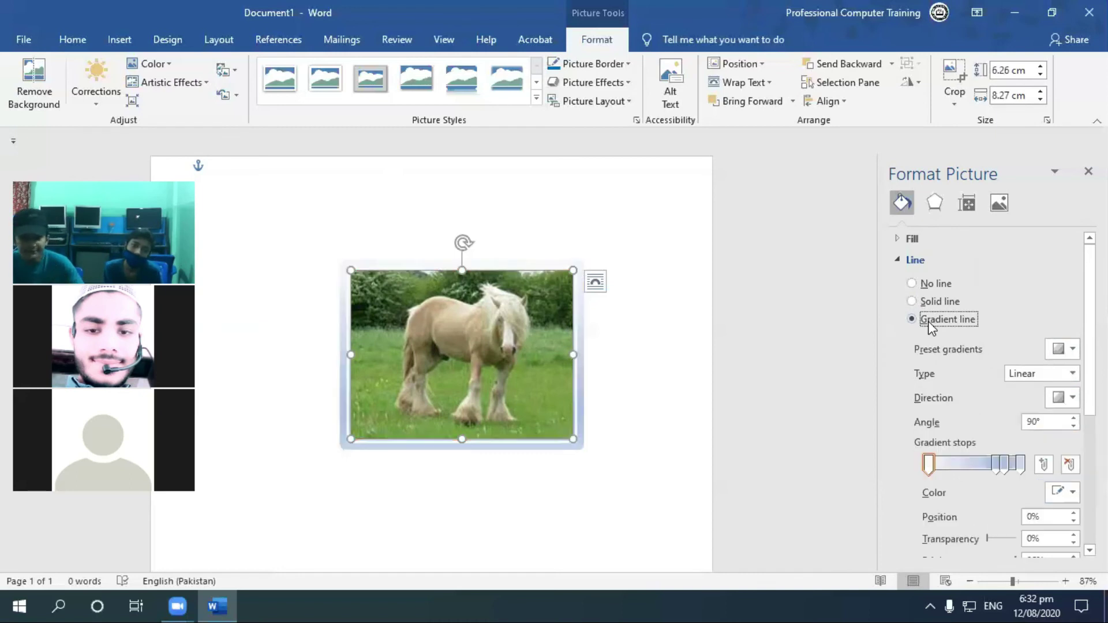
left_click(1072, 349)
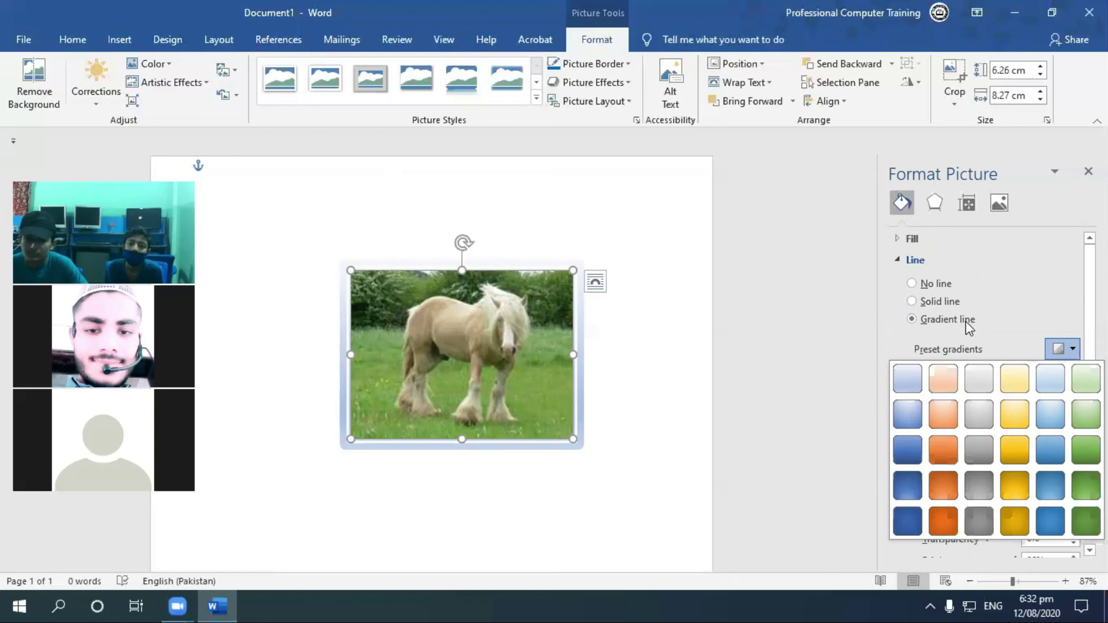
left_click(943, 414)
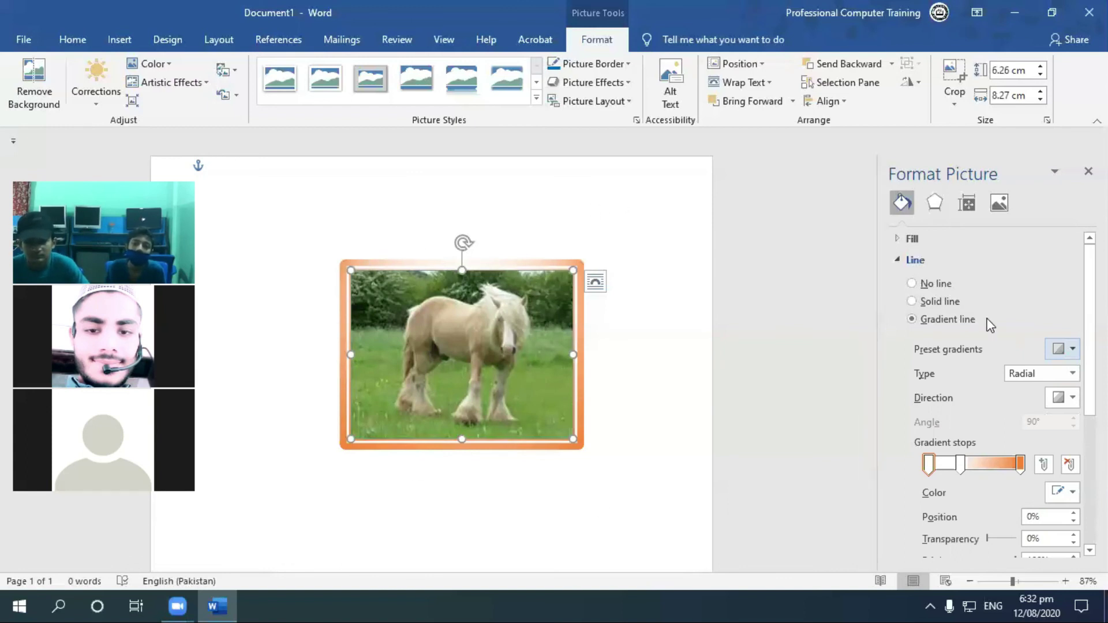
scroll(991, 325, "down", 3)
scroll(991, 325, "up", 1)
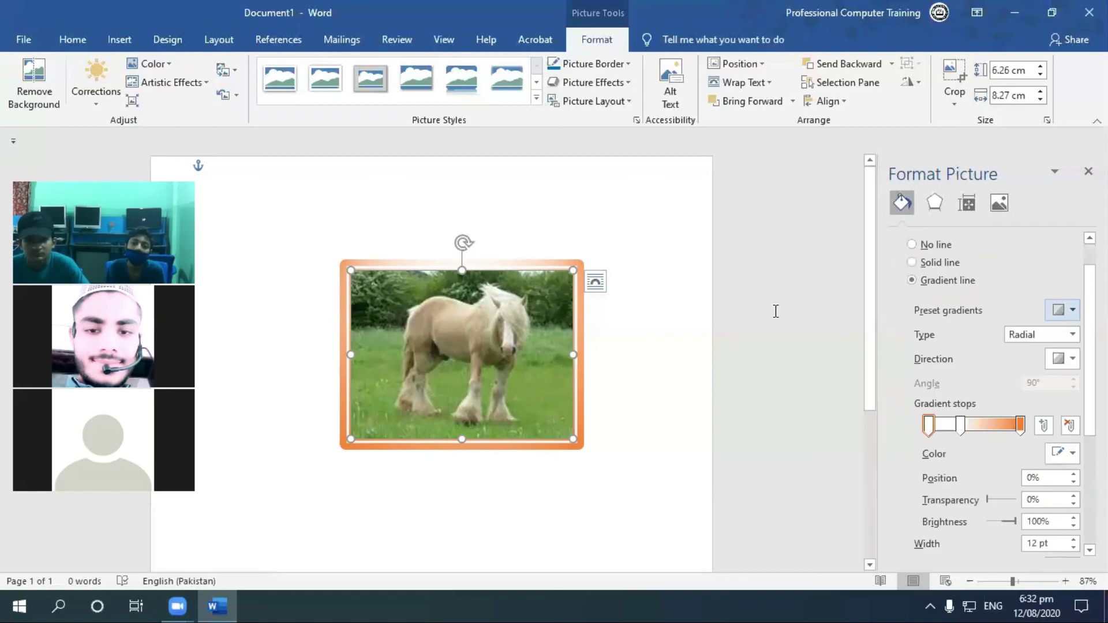
Try the Path, Linear and Radial gradient types, then settle on Rectangular
left_click(1072, 334)
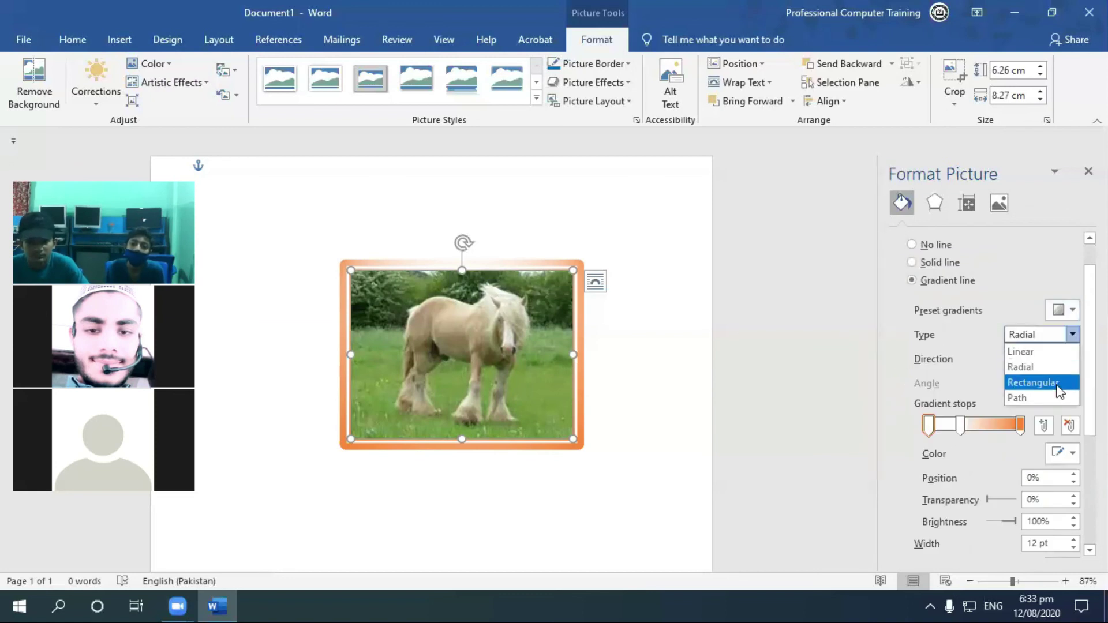
left_click(1049, 382)
left_click(1053, 339)
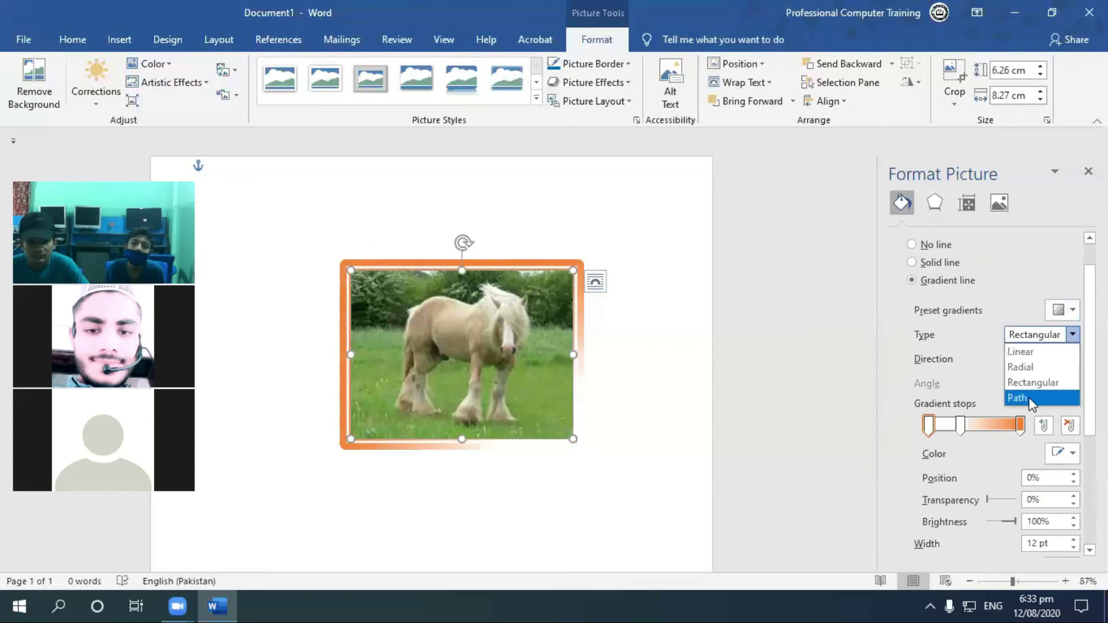
left_click(1033, 397)
left_click(1039, 334)
left_click(1033, 351)
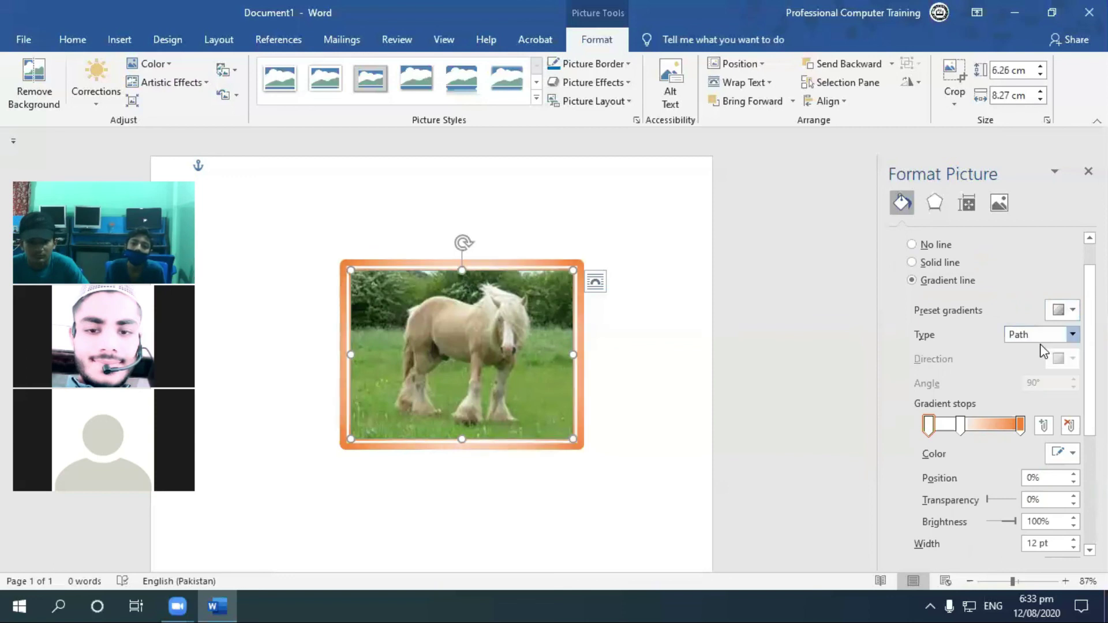
left_click(1042, 335)
left_click(1041, 367)
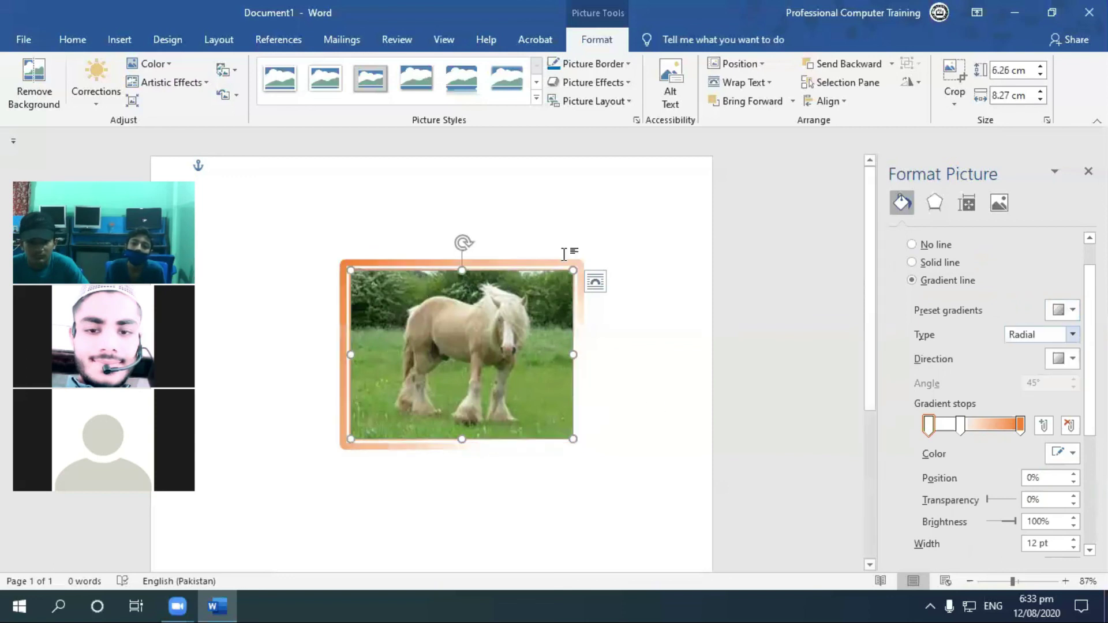
left_click(1072, 334)
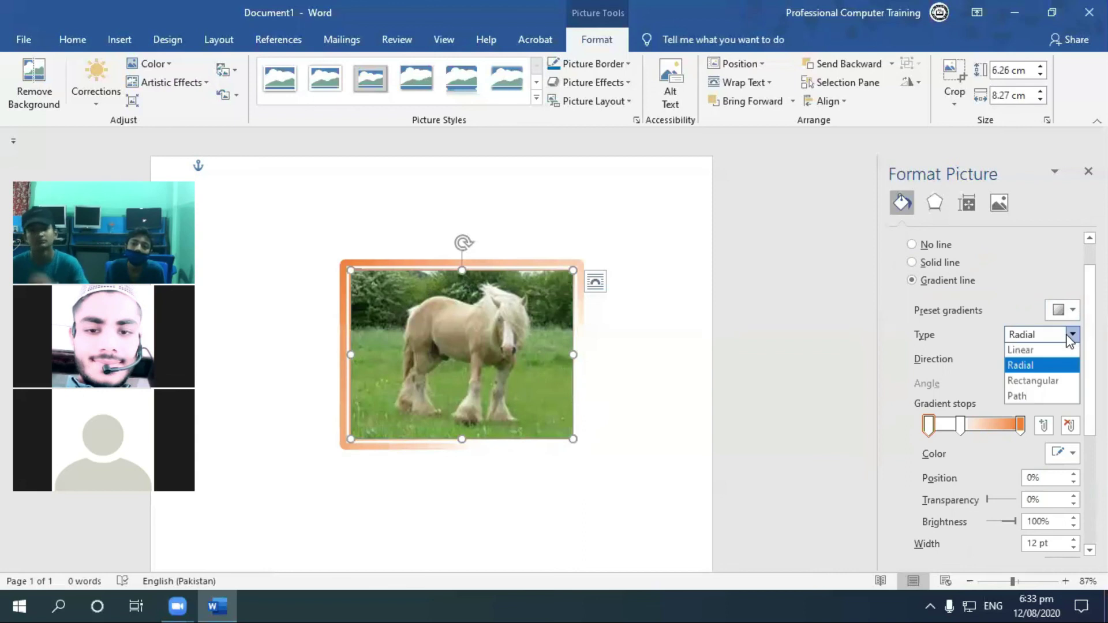
left_click(1062, 382)
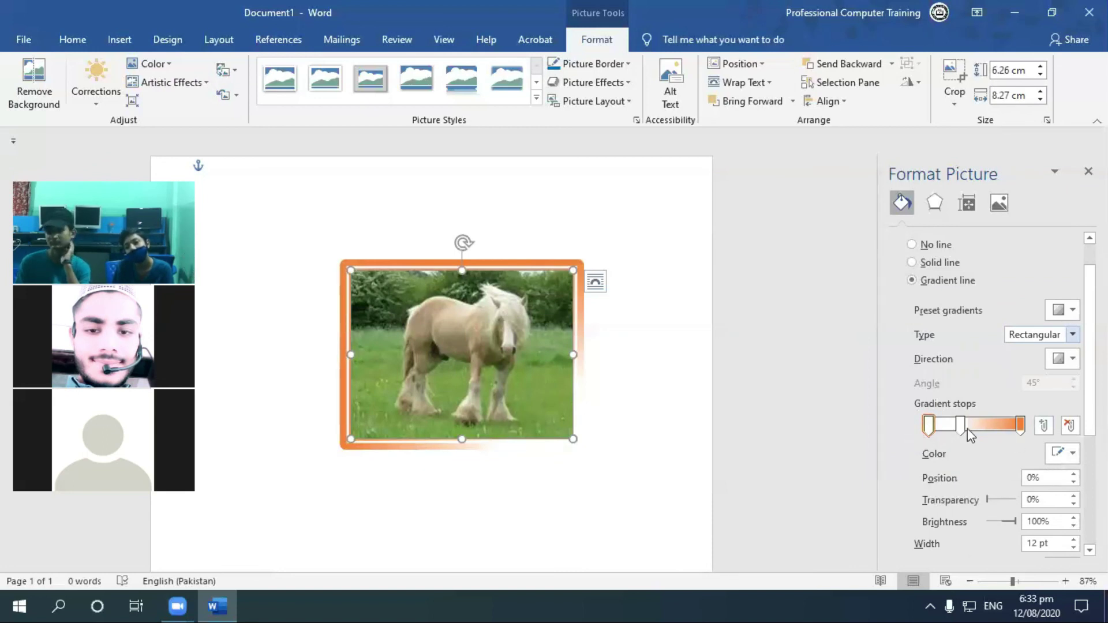
Colour the gradient stops red, purple and green, then nudge the purple stop toward red
left_click(929, 432)
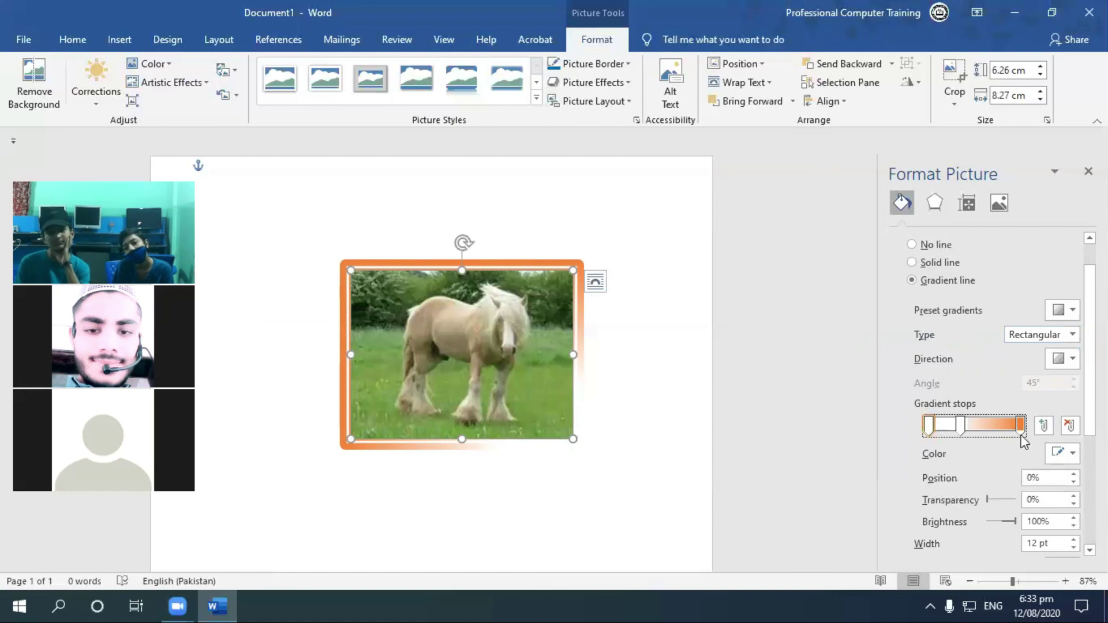
left_click(1073, 453)
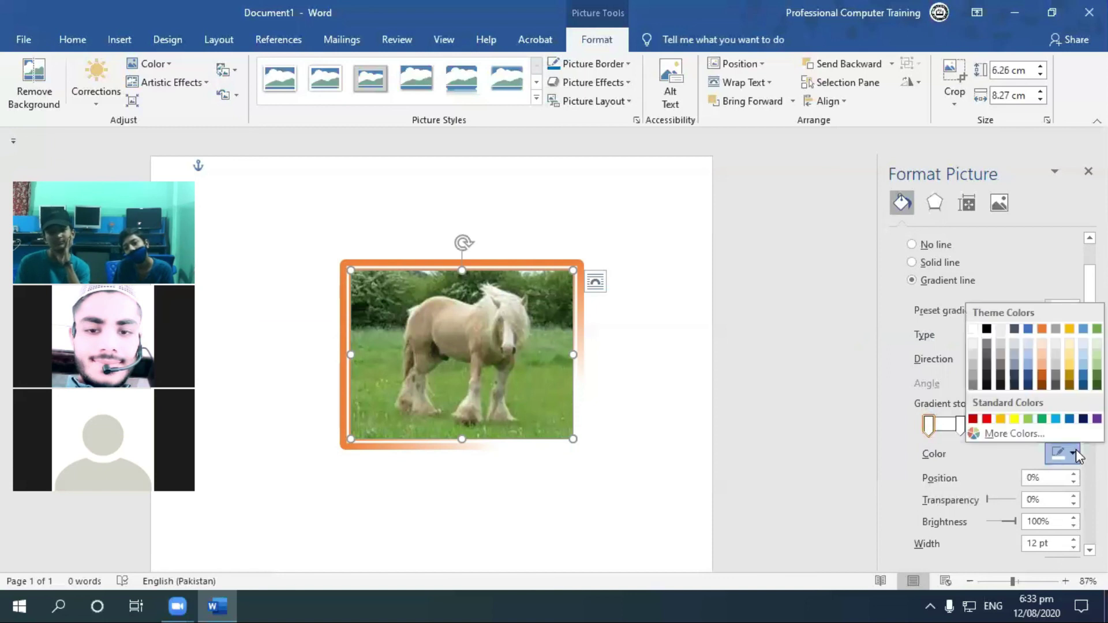
left_click(987, 420)
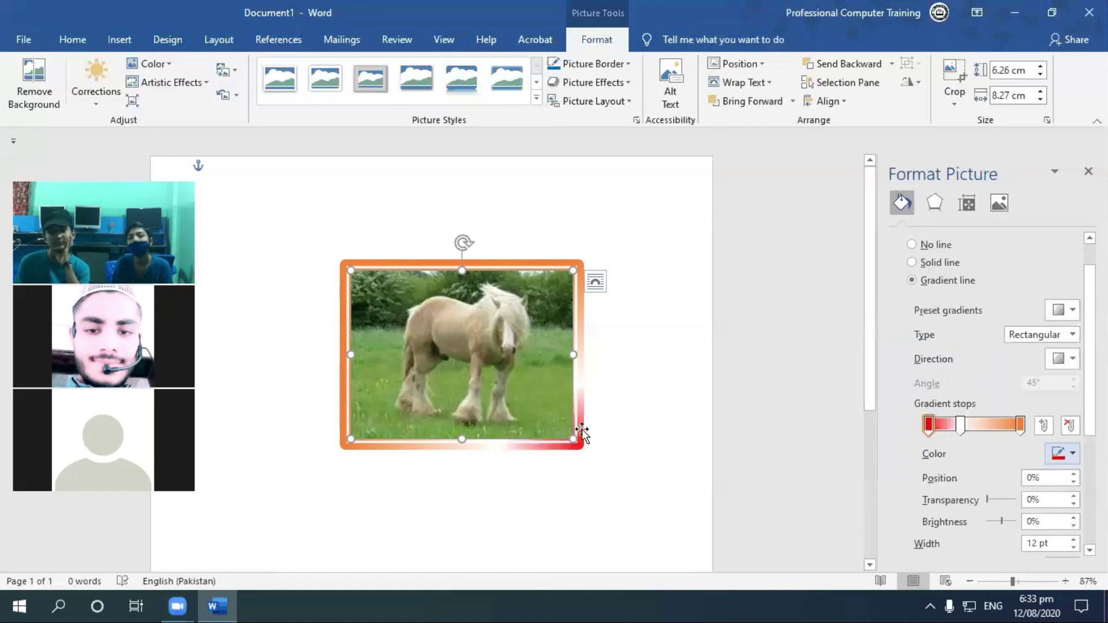
left_click(959, 427)
left_click(1073, 453)
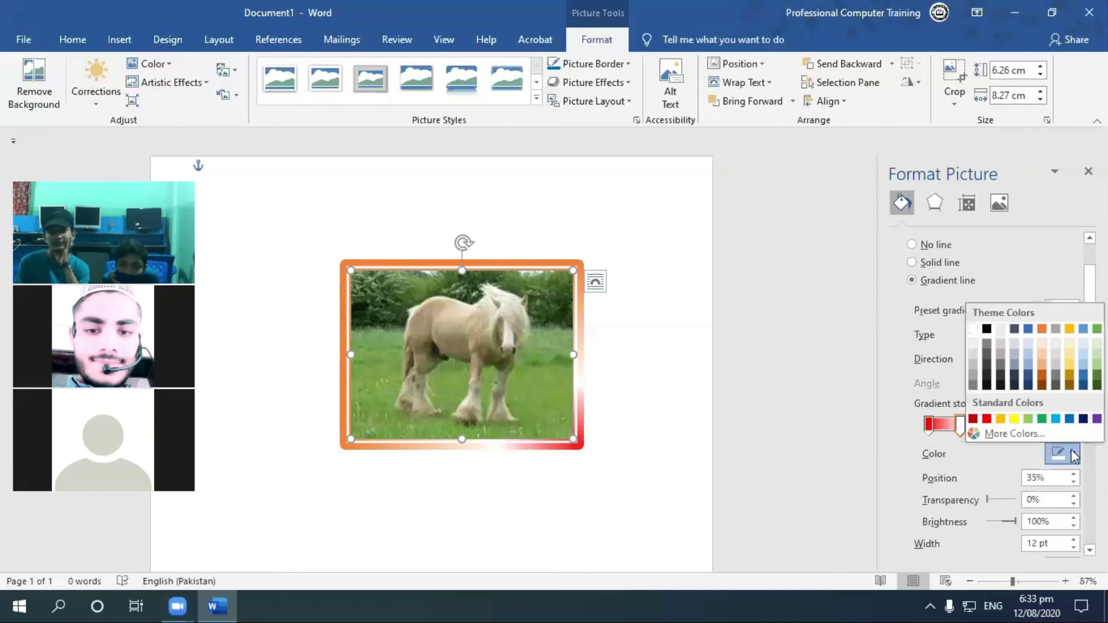
left_click(1097, 418)
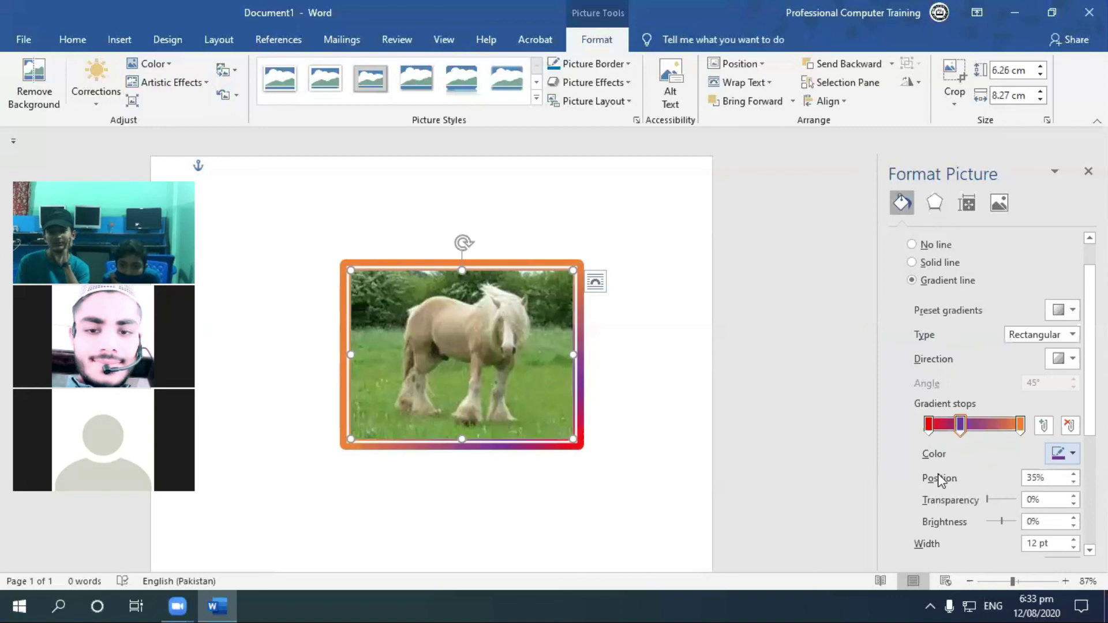
left_click(1068, 454)
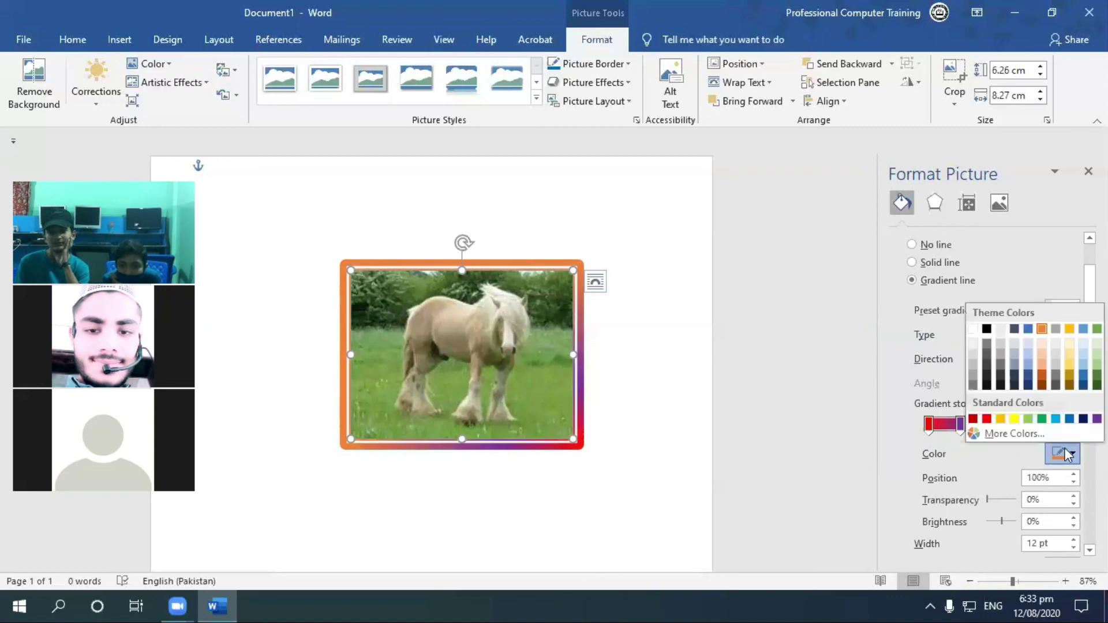
left_click(1041, 420)
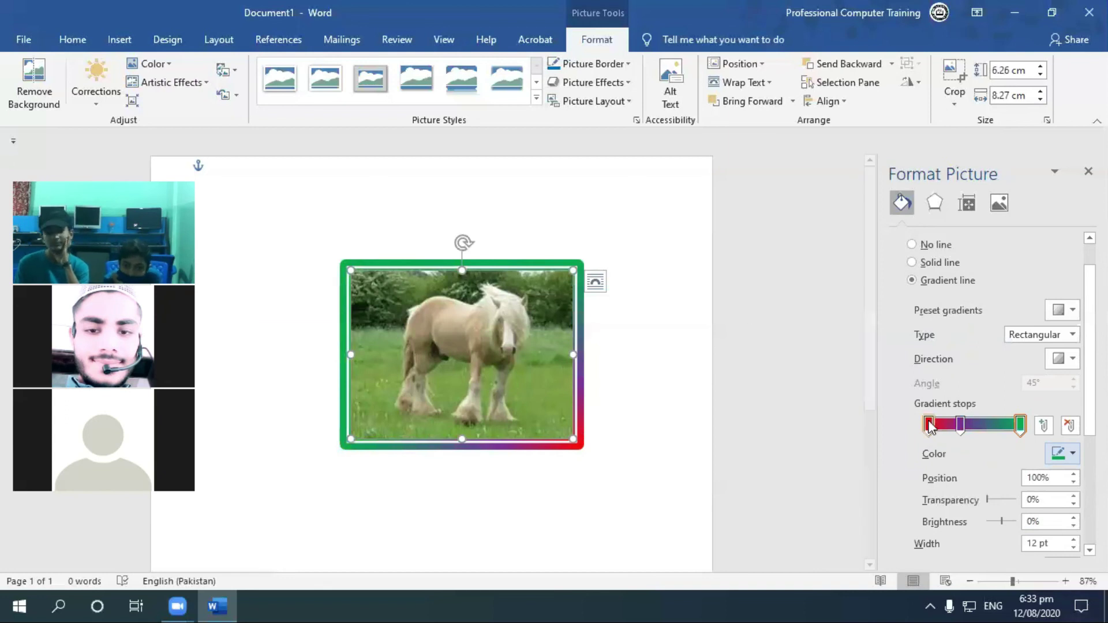
mouse_move(960, 425)
left_mouse_down()
mouse_move(974, 425)
mouse_move(955, 425)
left_mouse_up()
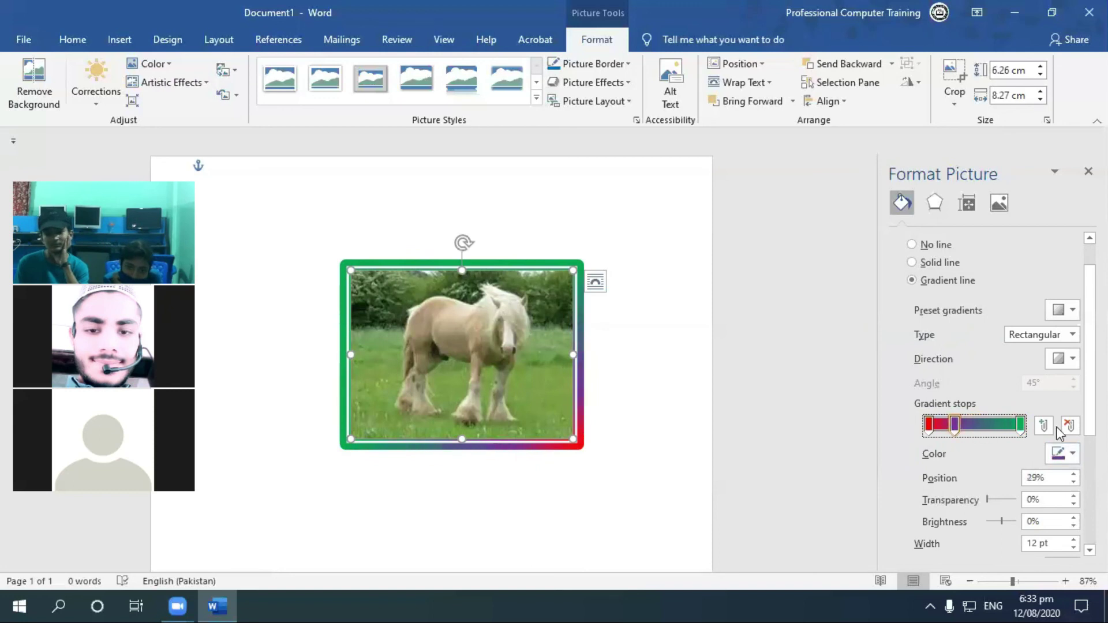
Switch the border gradient type to Radial and reposition the purple stop
left_click(1072, 335)
left_click(1046, 368)
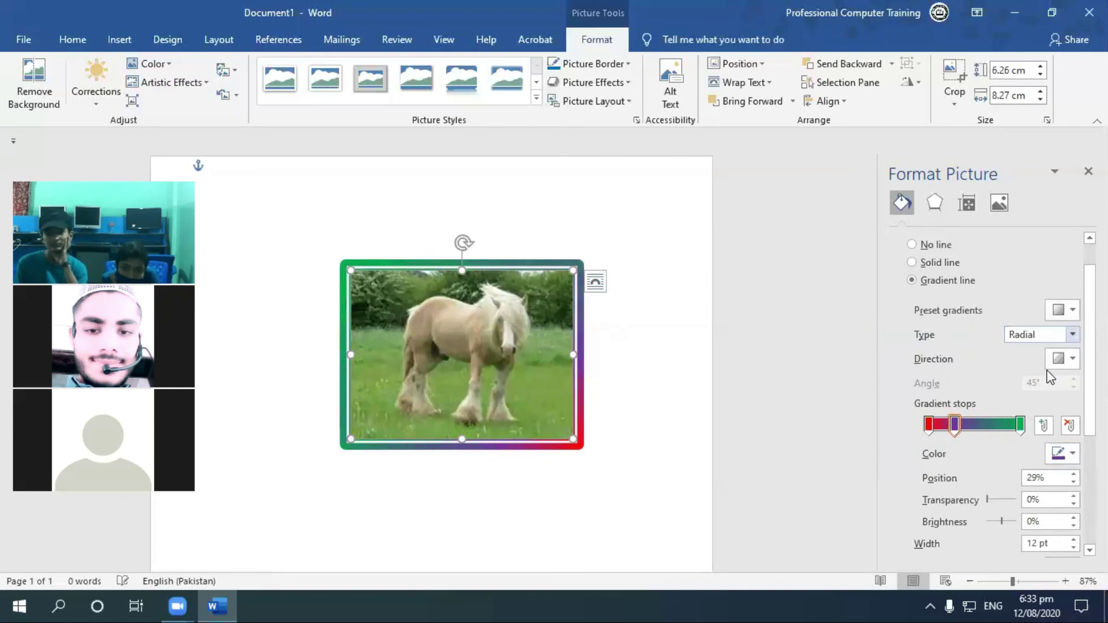
left_click_drag(955, 425, 992, 427)
left_click(1074, 475)
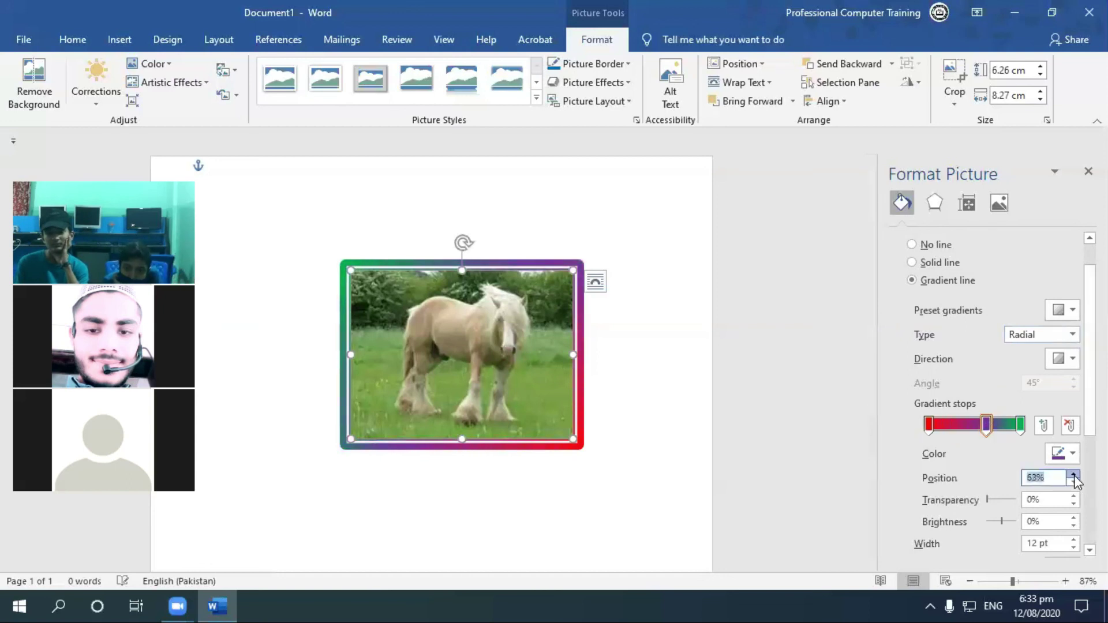
left_click_drag(988, 428, 965, 430)
left_click(928, 425)
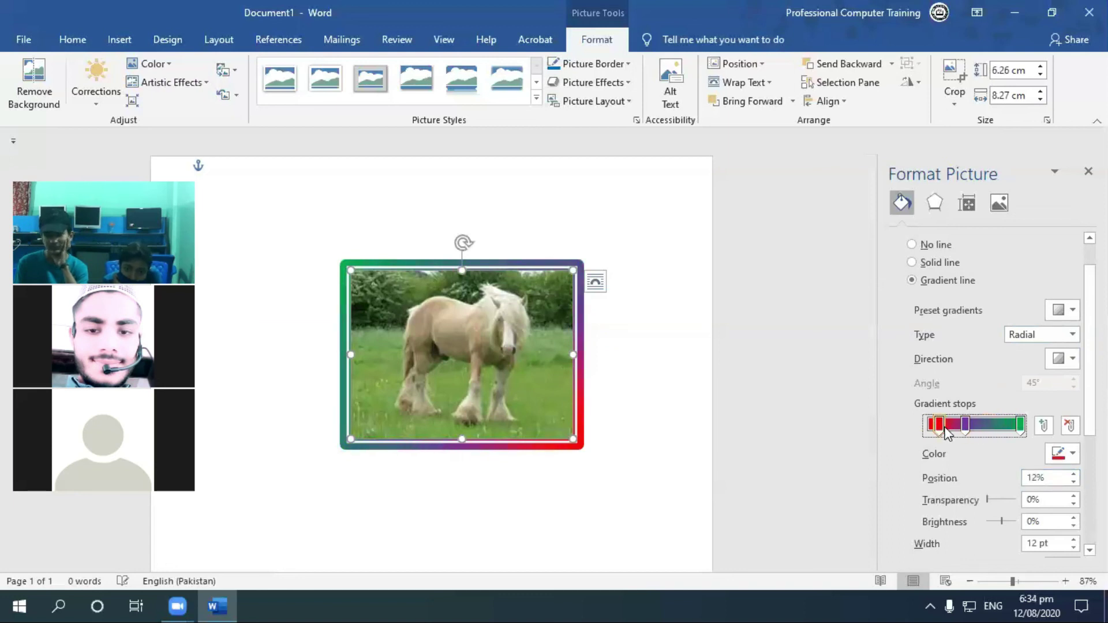
left_click(966, 428)
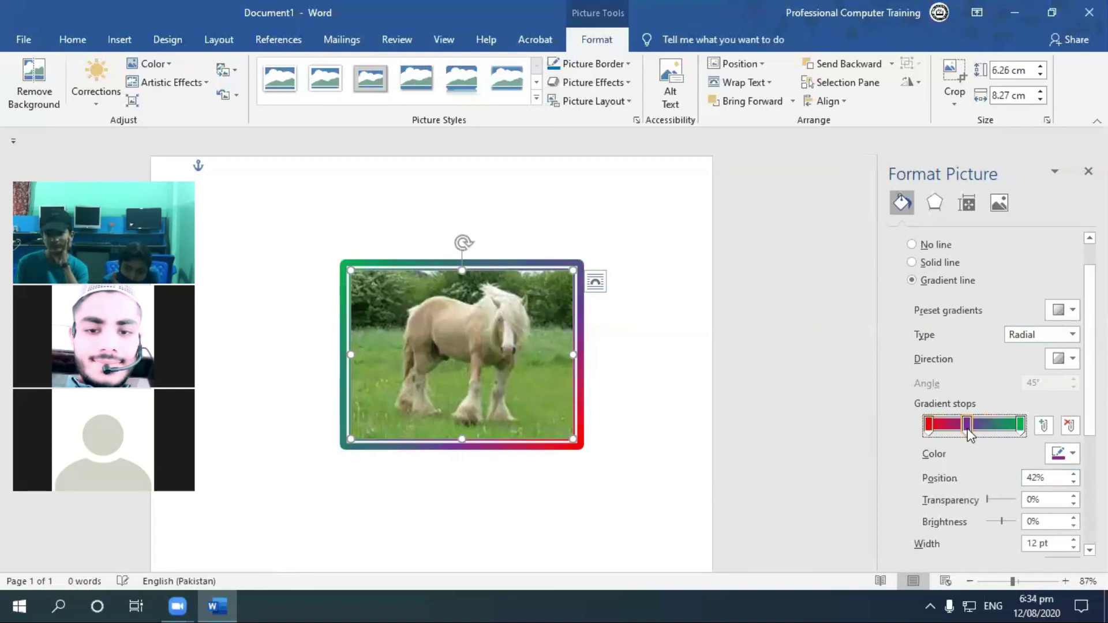
Add a yellow gradient stop at 68% and a green stop at 17%
left_click(996, 427)
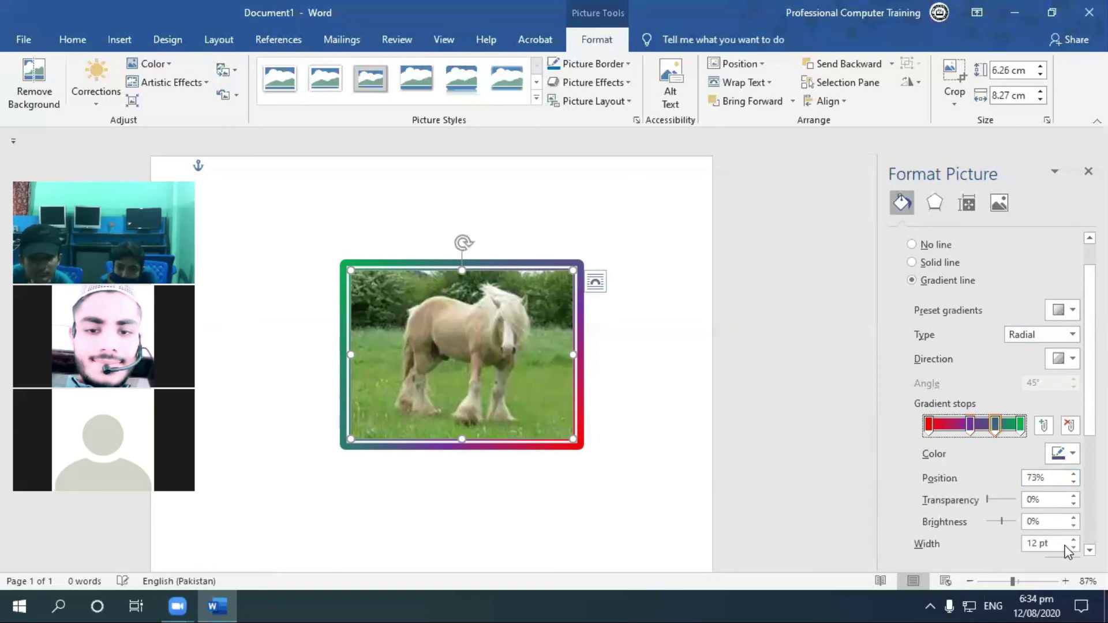
left_click_drag(996, 427, 992, 448)
left_click(992, 430)
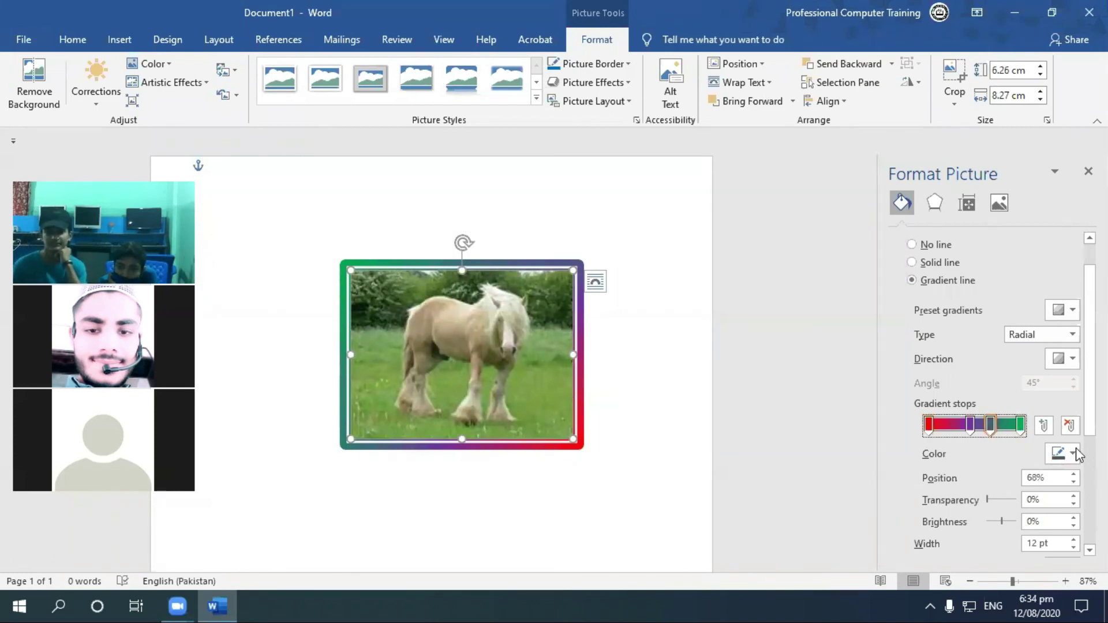
left_click(1072, 454)
left_click(1014, 419)
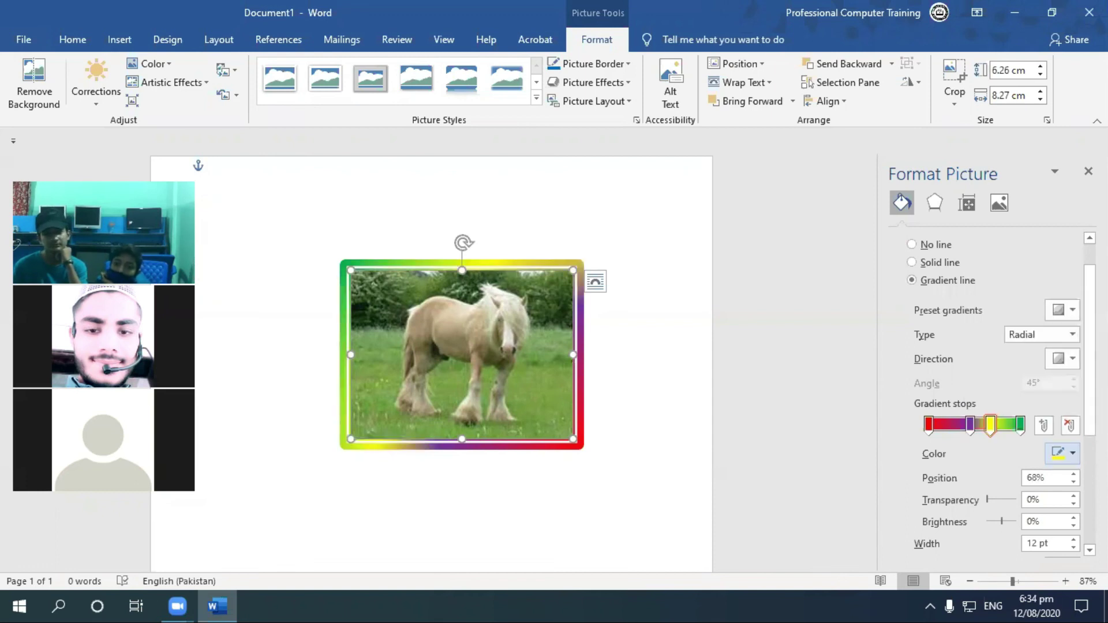
left_click(944, 427)
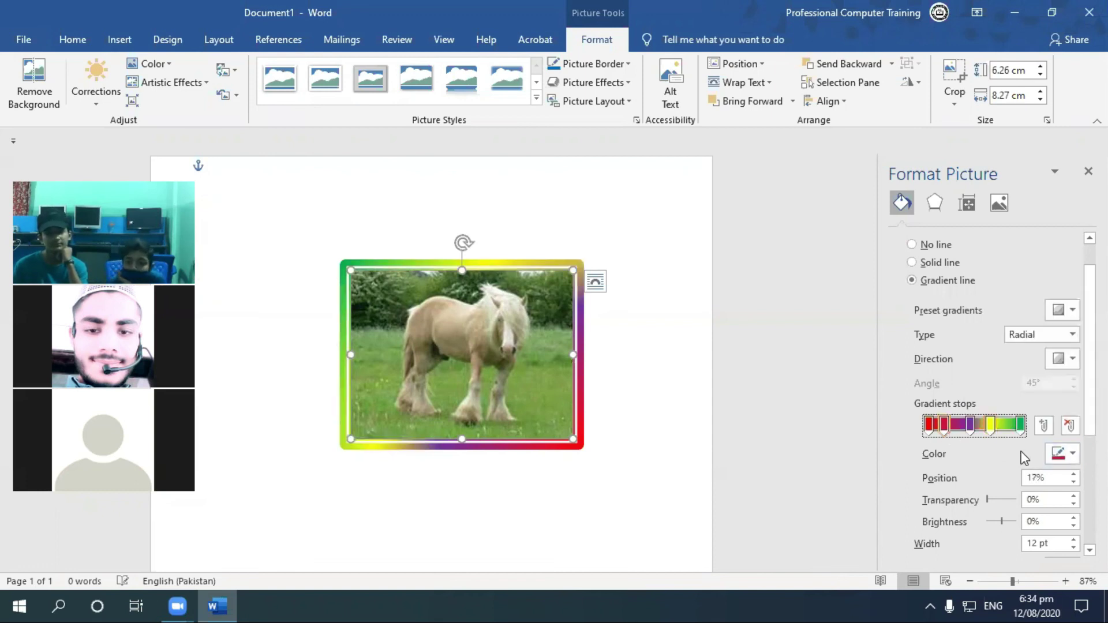
left_click(1072, 453)
left_click(1038, 419)
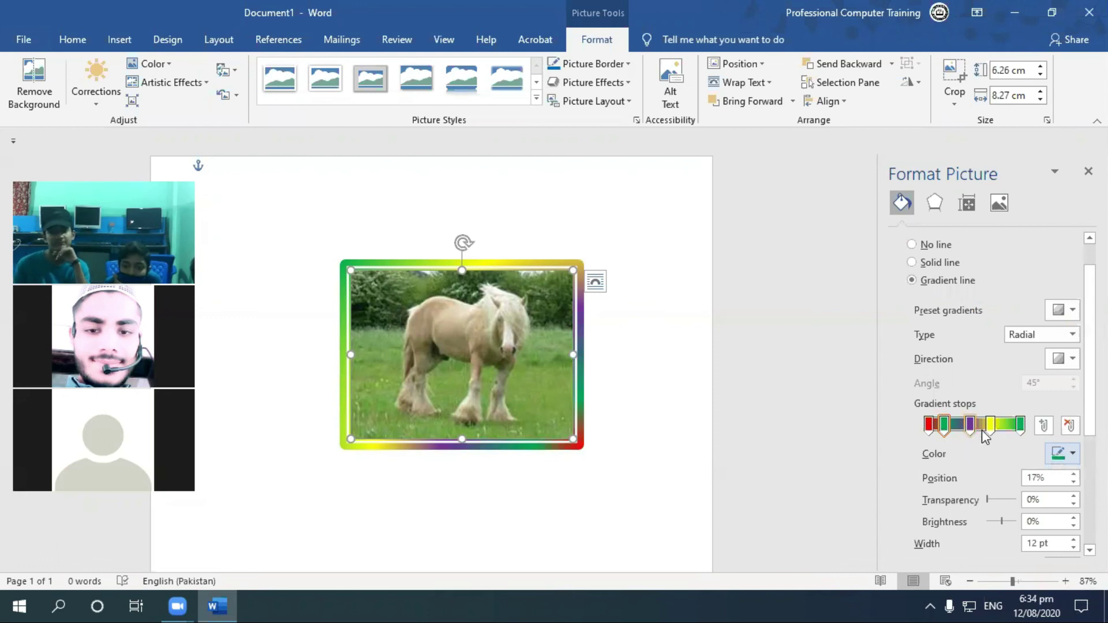
Remove the extra navy and green stops and give the yellow stop 44% transparency
left_click(1013, 439)
left_click(1010, 424)
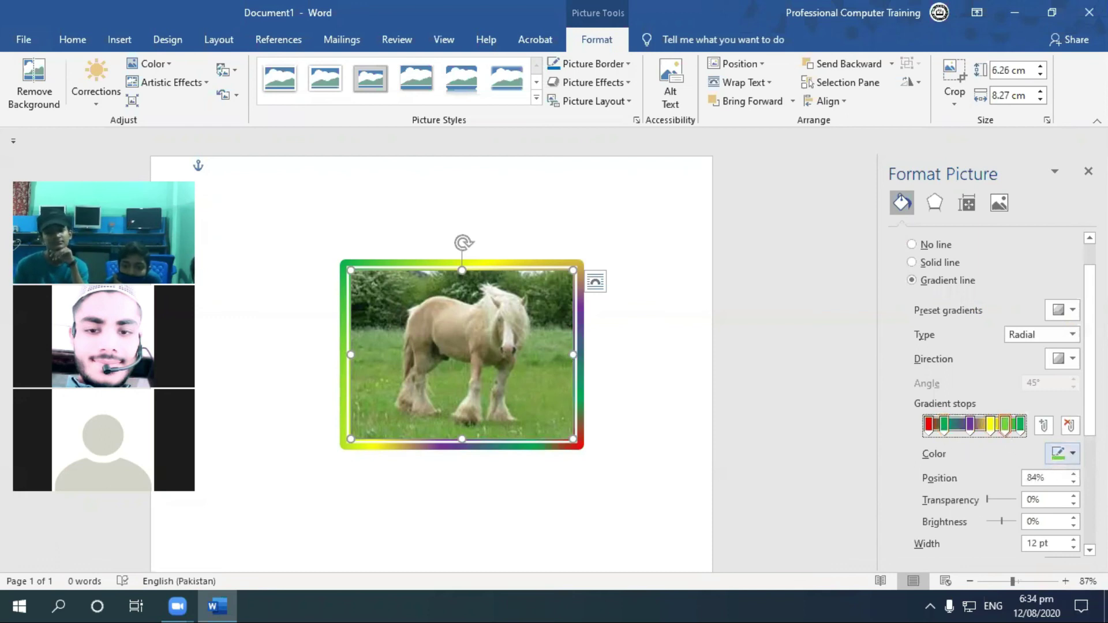
left_click(1072, 454)
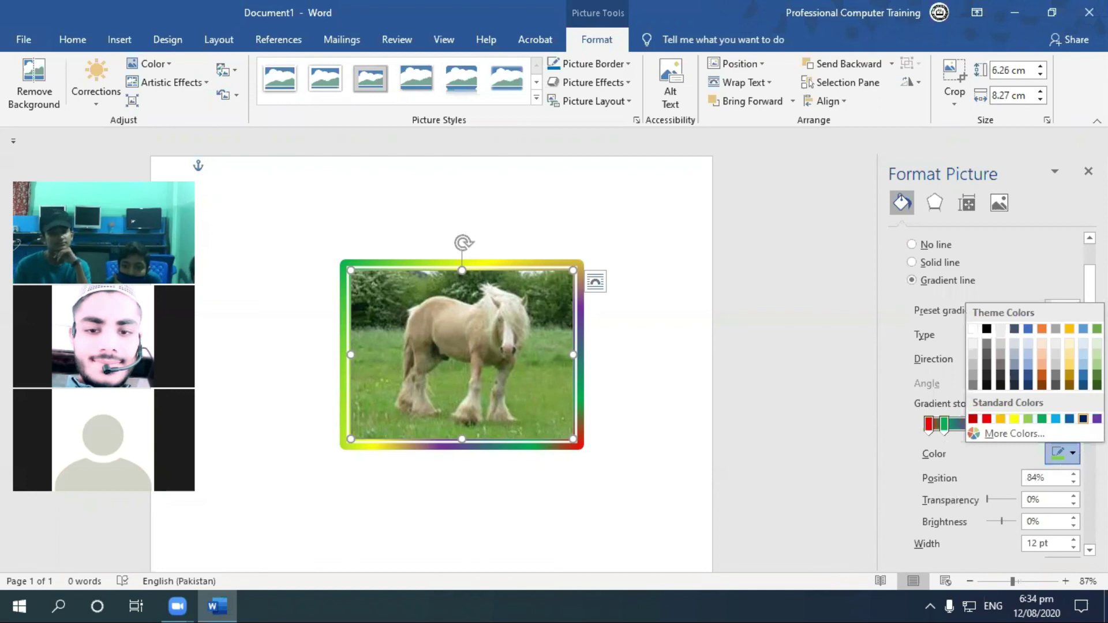
left_click(1083, 418)
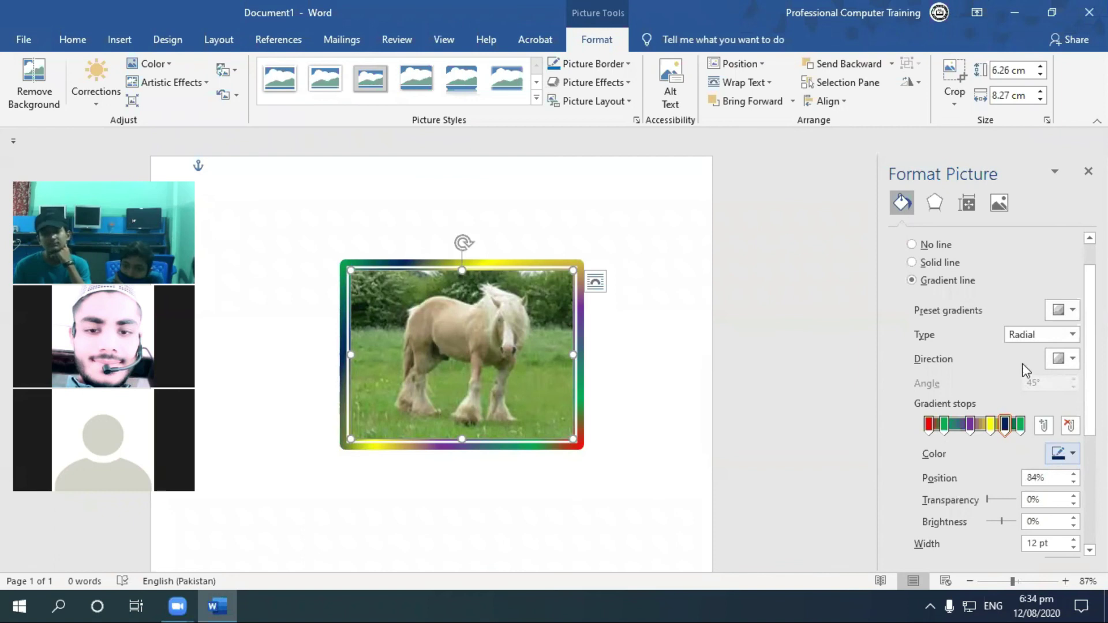
left_click_drag(1007, 425, 1012, 496)
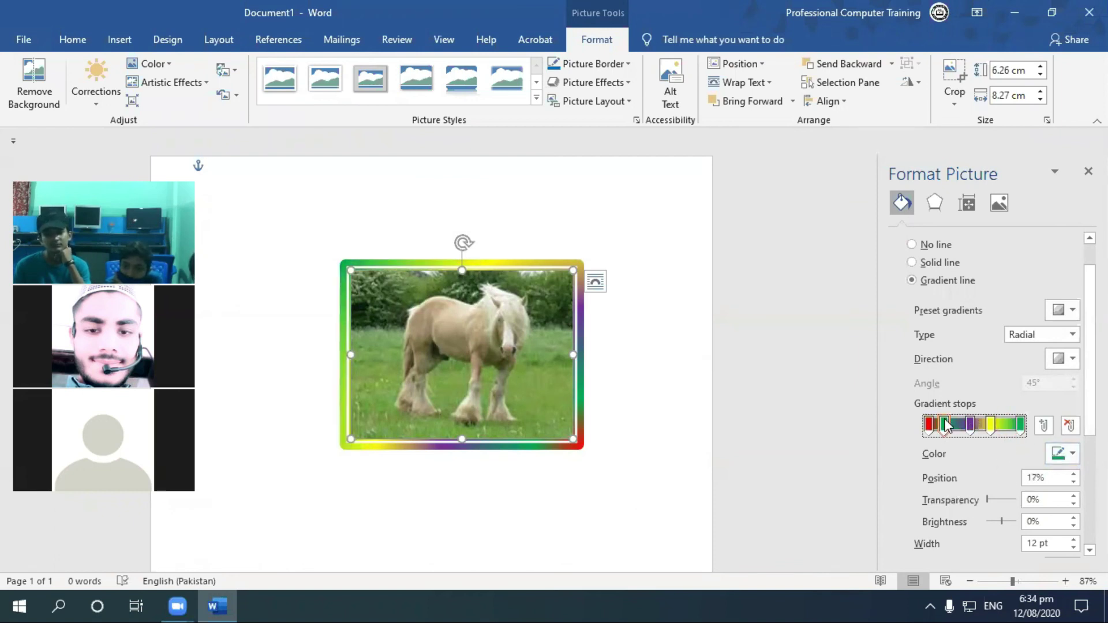
left_click_drag(957, 524, 959, 528)
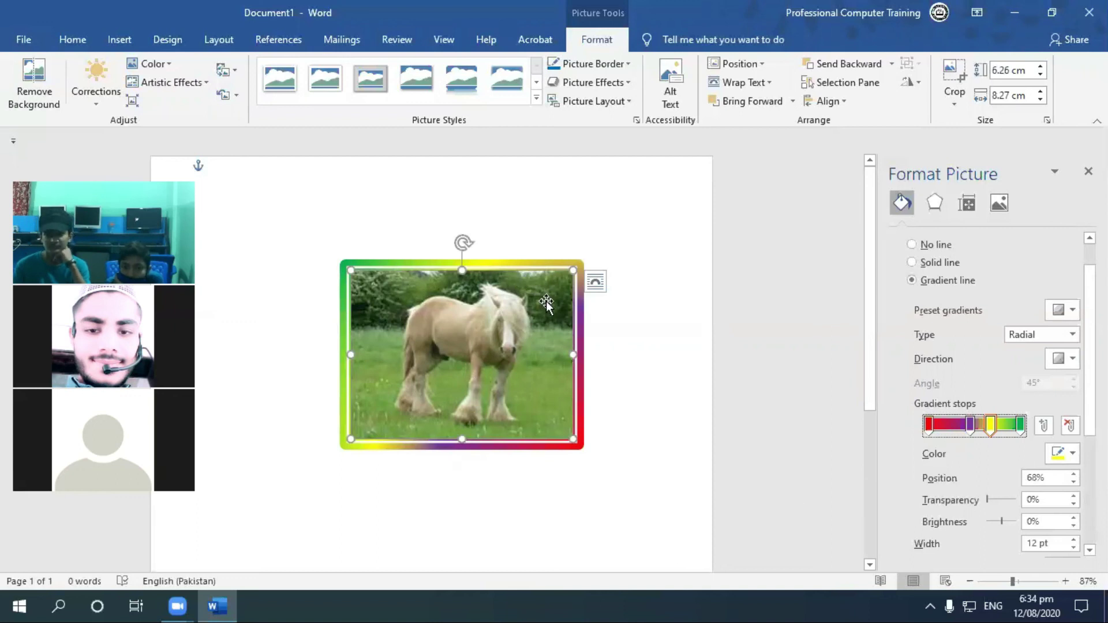
left_click_drag(988, 499, 1002, 500)
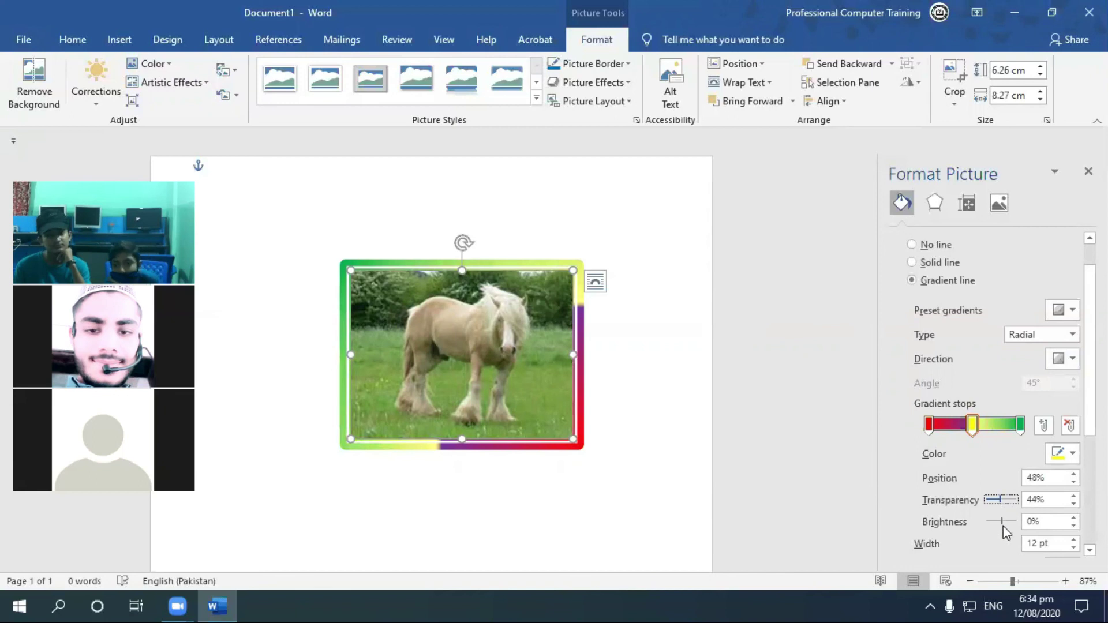
Set the picture's 3-D Format top bevel height to 6 pt
left_click(943, 203)
left_click(900, 242)
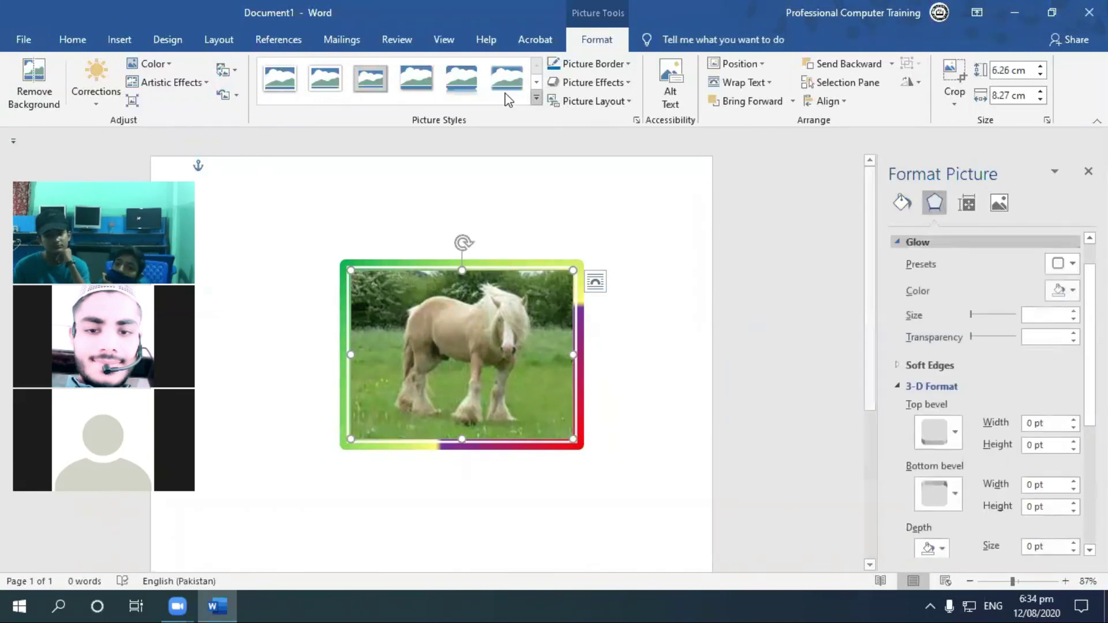
left_click(598, 83)
mouse_move(606, 185)
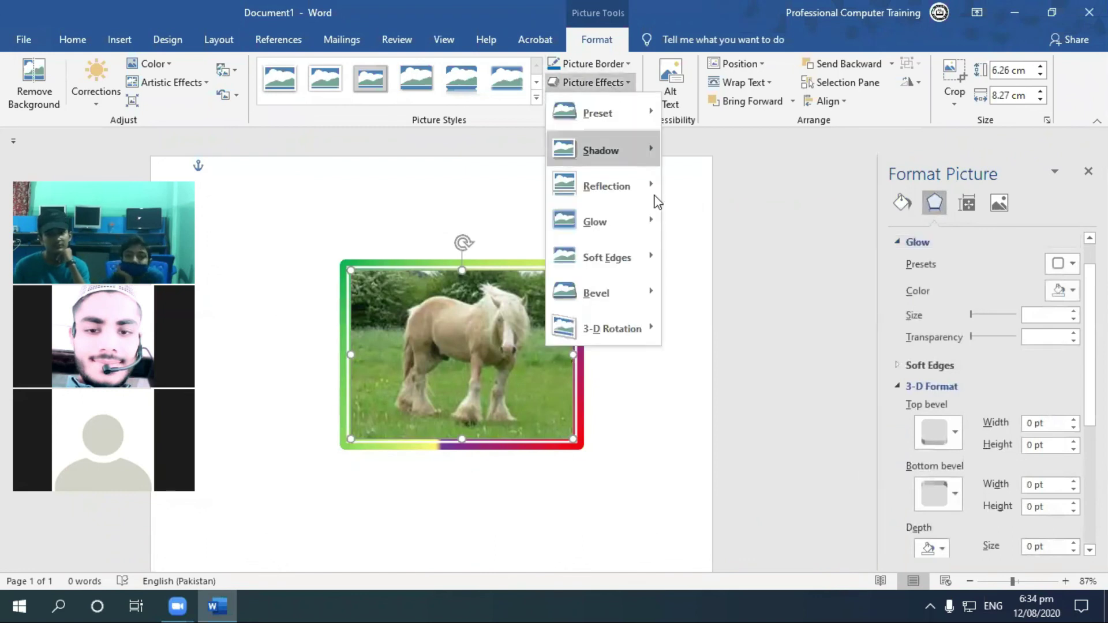
left_click(1038, 443)
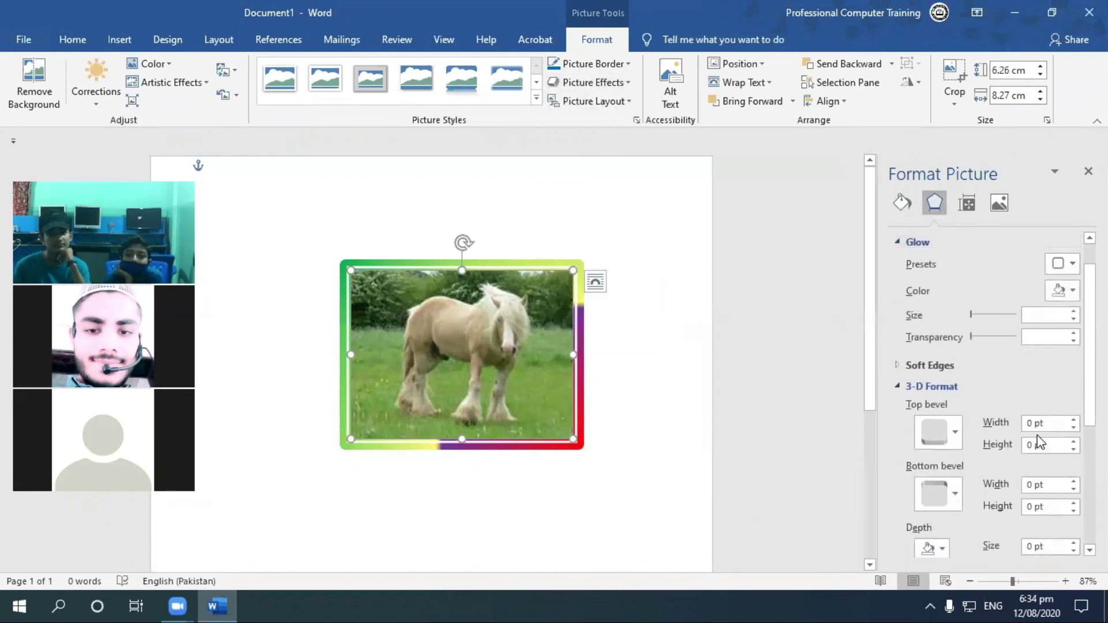
left_click(1065, 422)
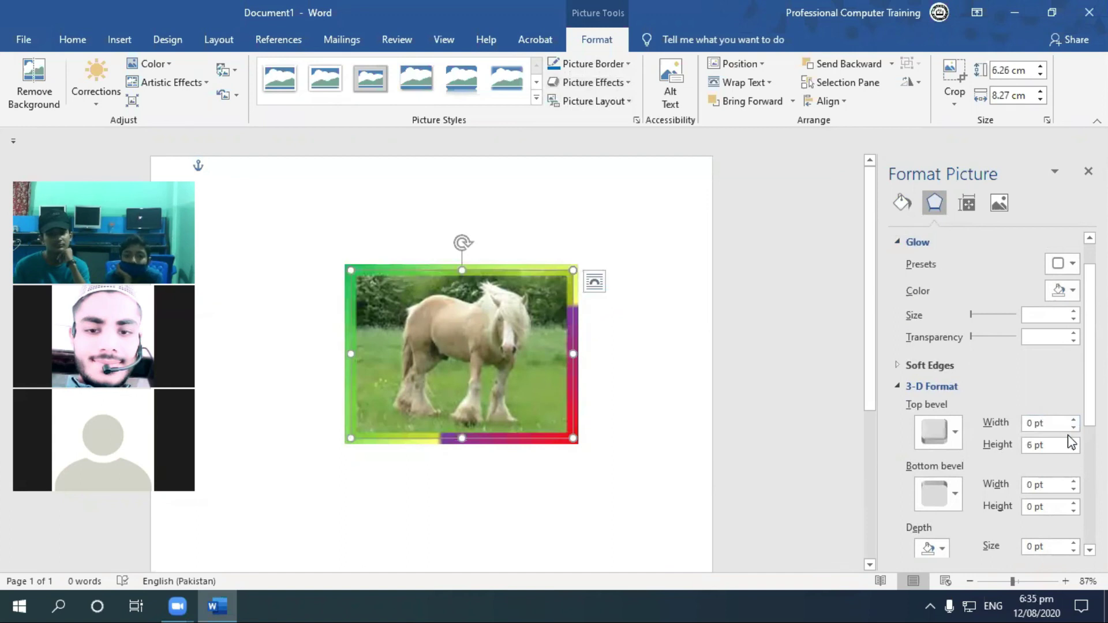
left_click(965, 204)
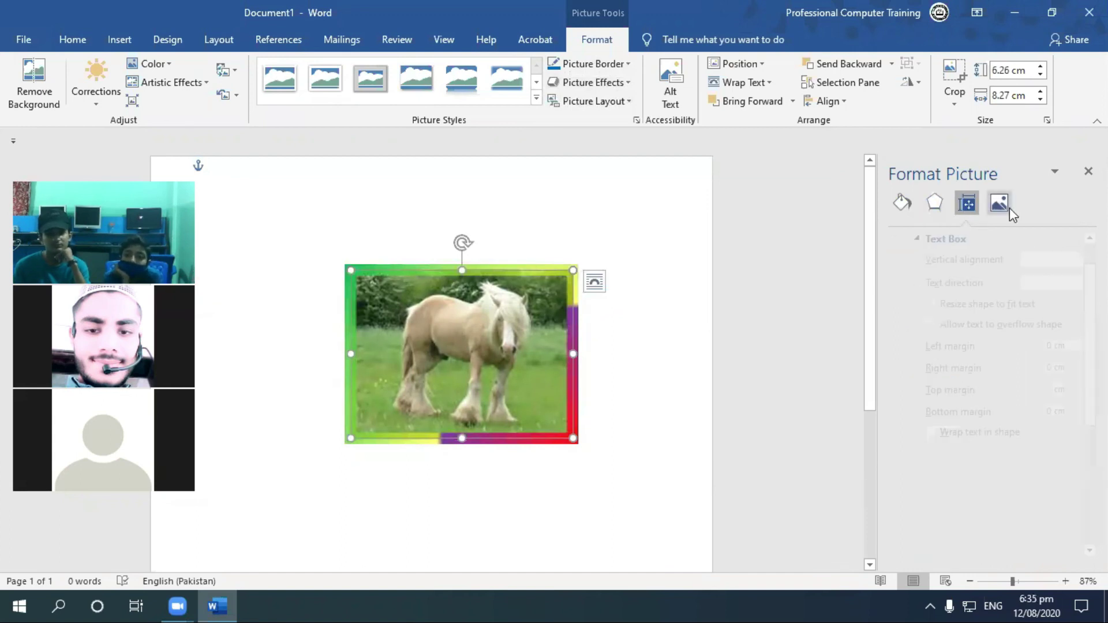
left_click(934, 203)
scroll(1044, 394, "down", 5)
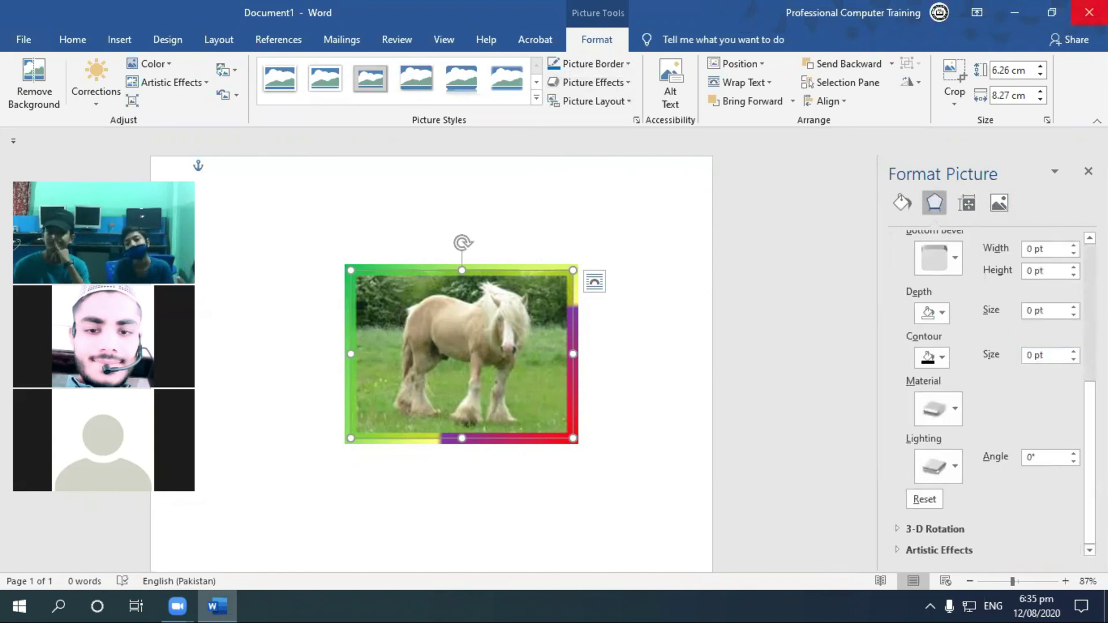
Close the Format Picture pane, leaving the Insert tab showing
left_click(1088, 172)
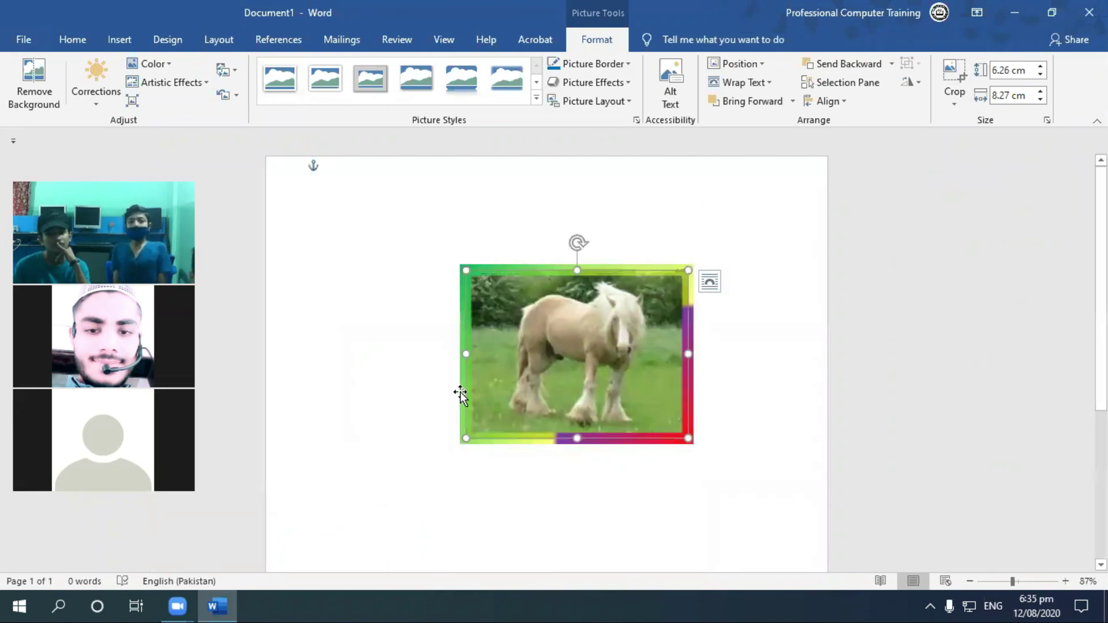
right_click(512, 344)
left_click(559, 327)
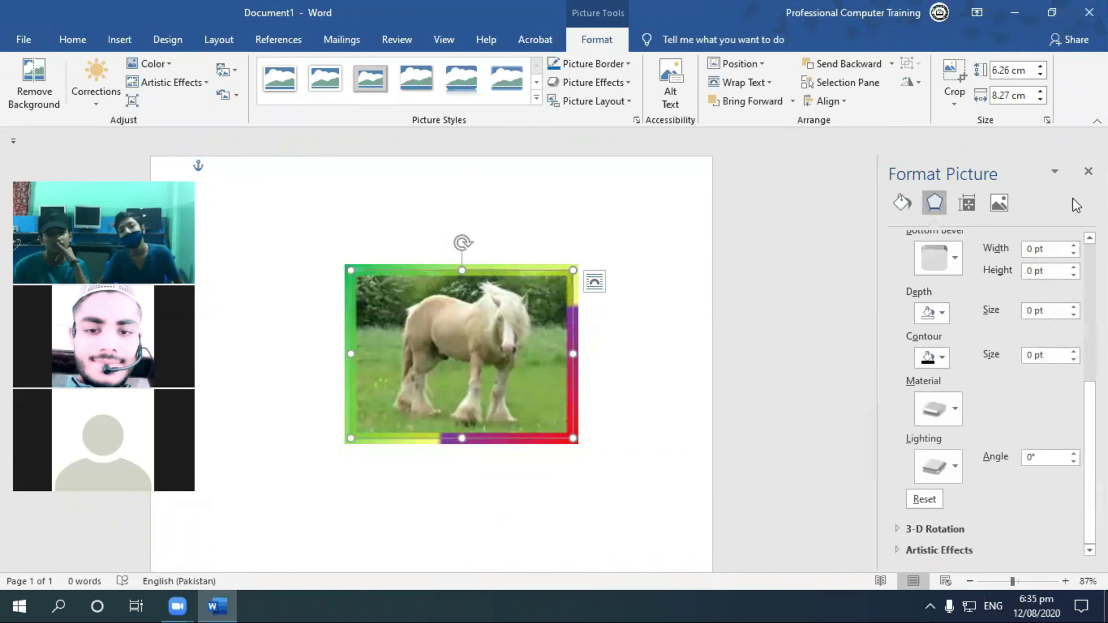
left_click(898, 210)
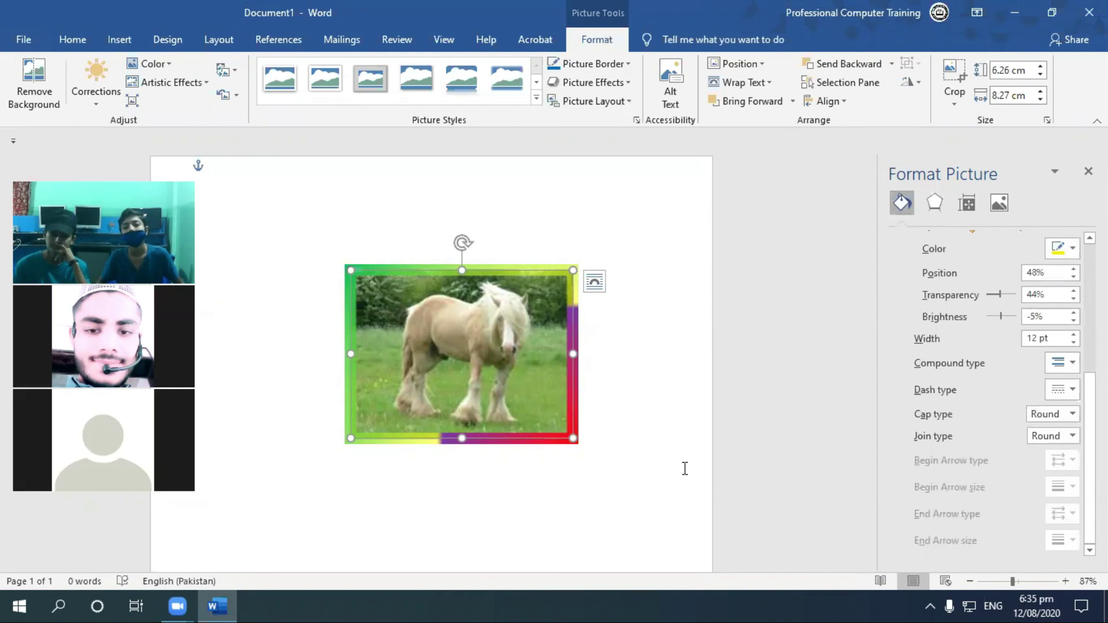
left_click(110, 36)
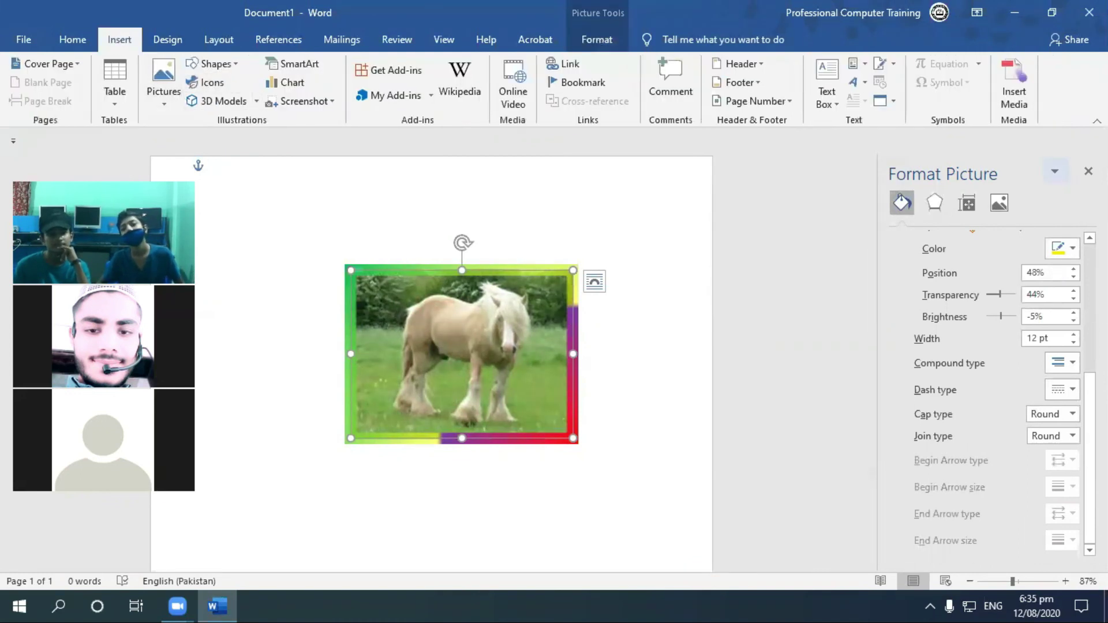
left_click(1089, 171)
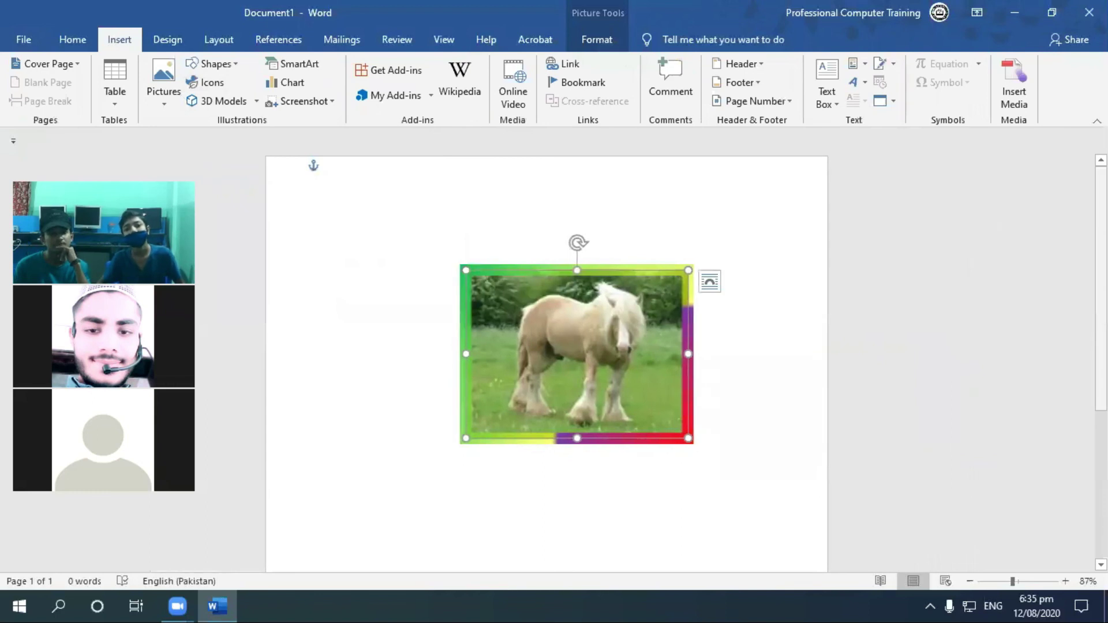